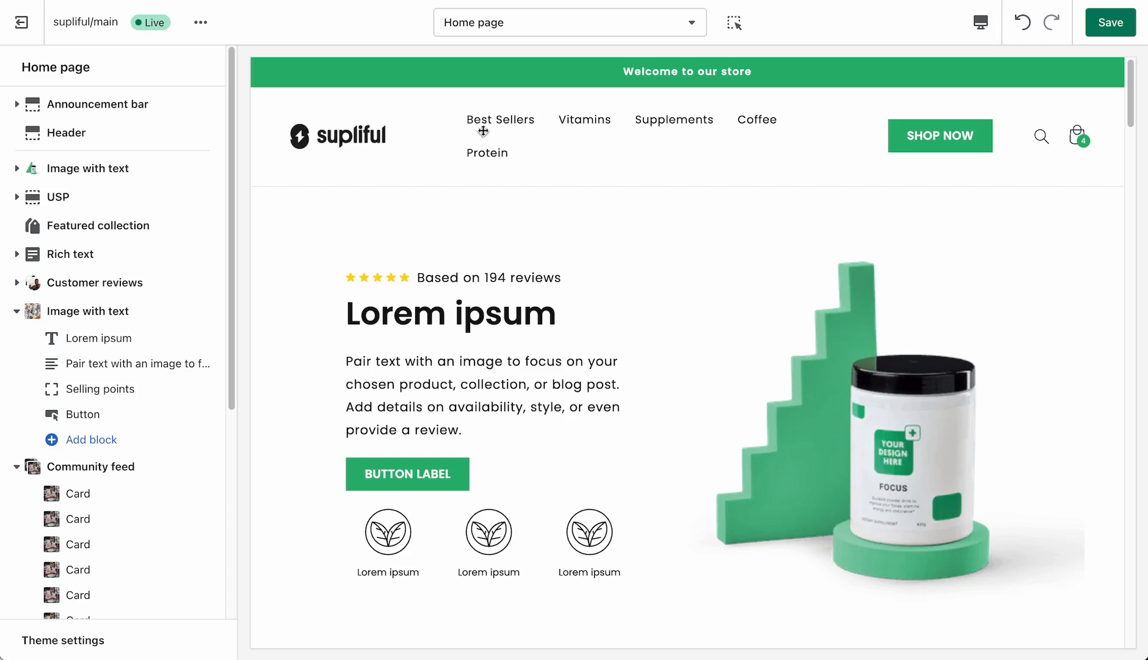
- Examine the primary and secondary colors in the theme settings and compare them with the home page preview
left_click(96, 641)
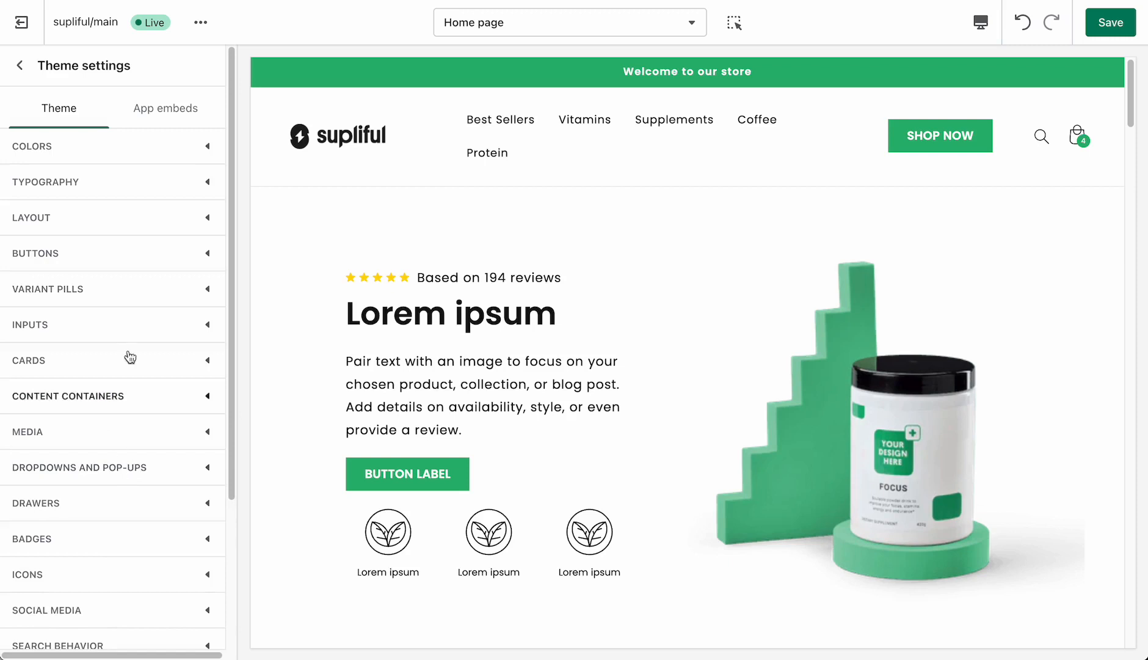
left_click(97, 160)
scroll(128, 353, "down", 1)
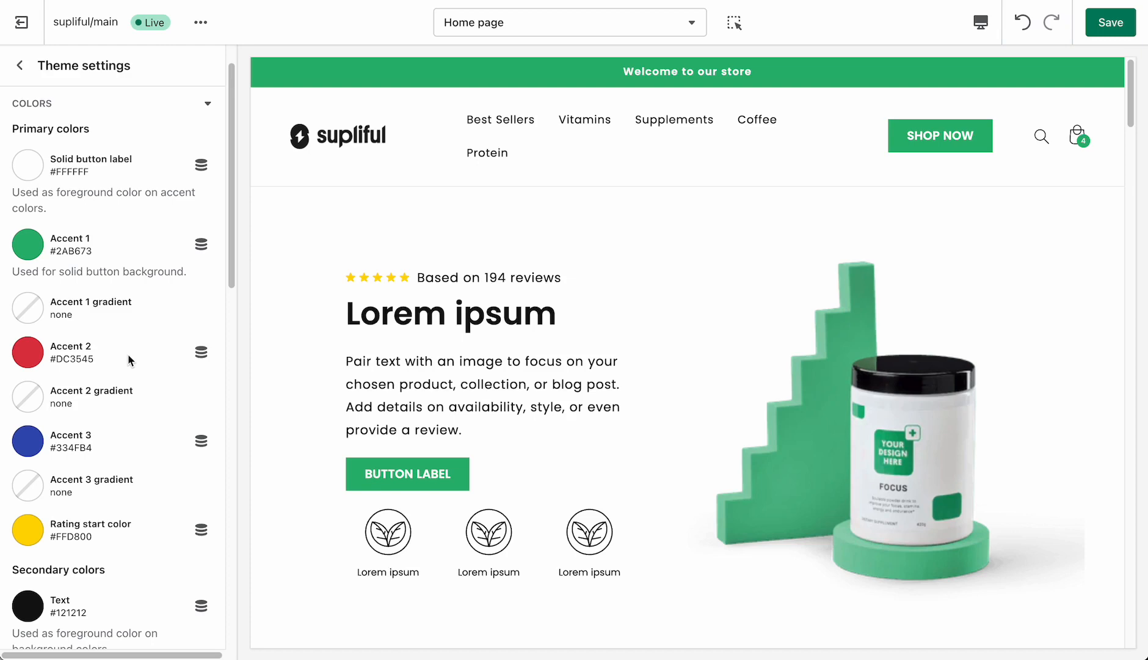
scroll(138, 383, "down", 6)
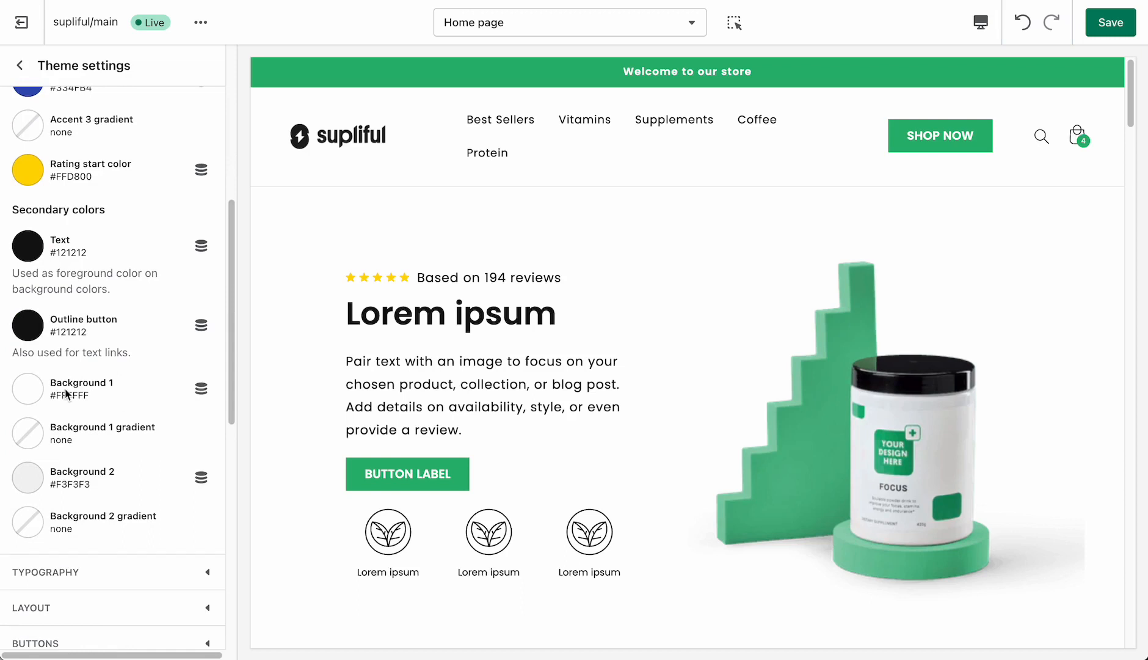
scroll(596, 378, "down", 3)
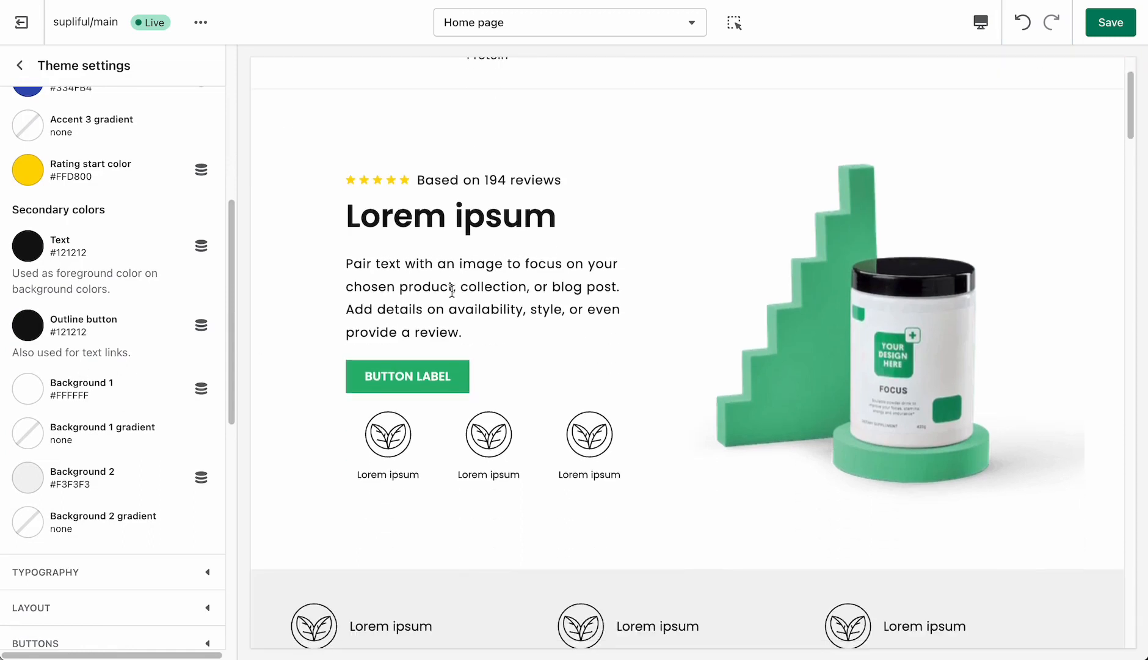
scroll(579, 464, "down", 5)
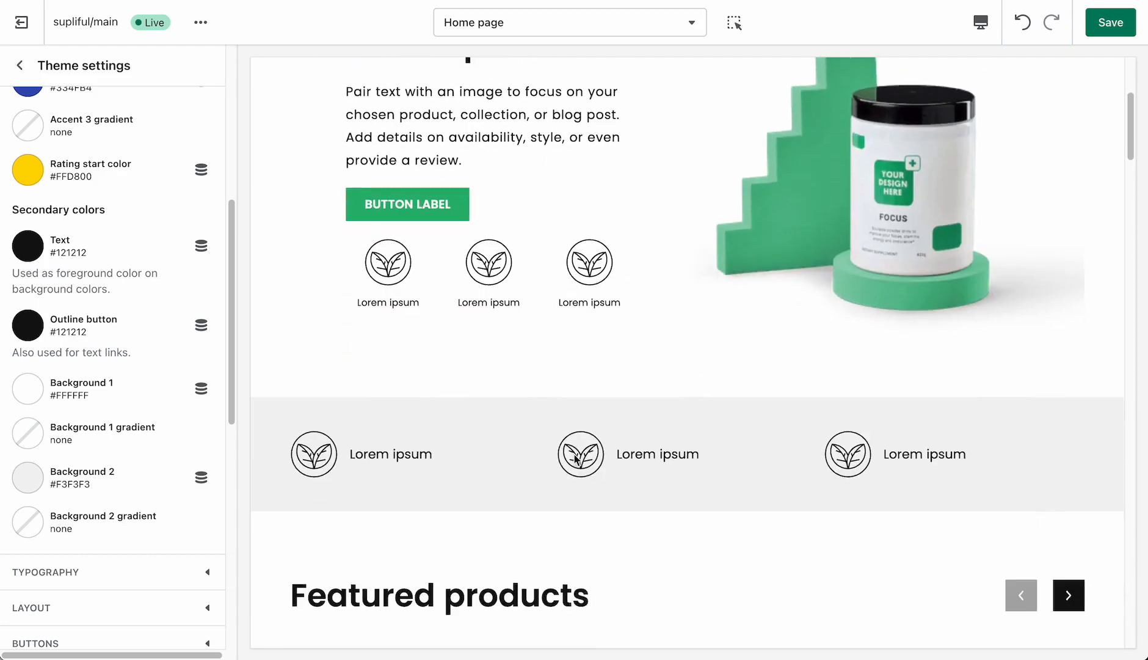
scroll(464, 472, "up", 1)
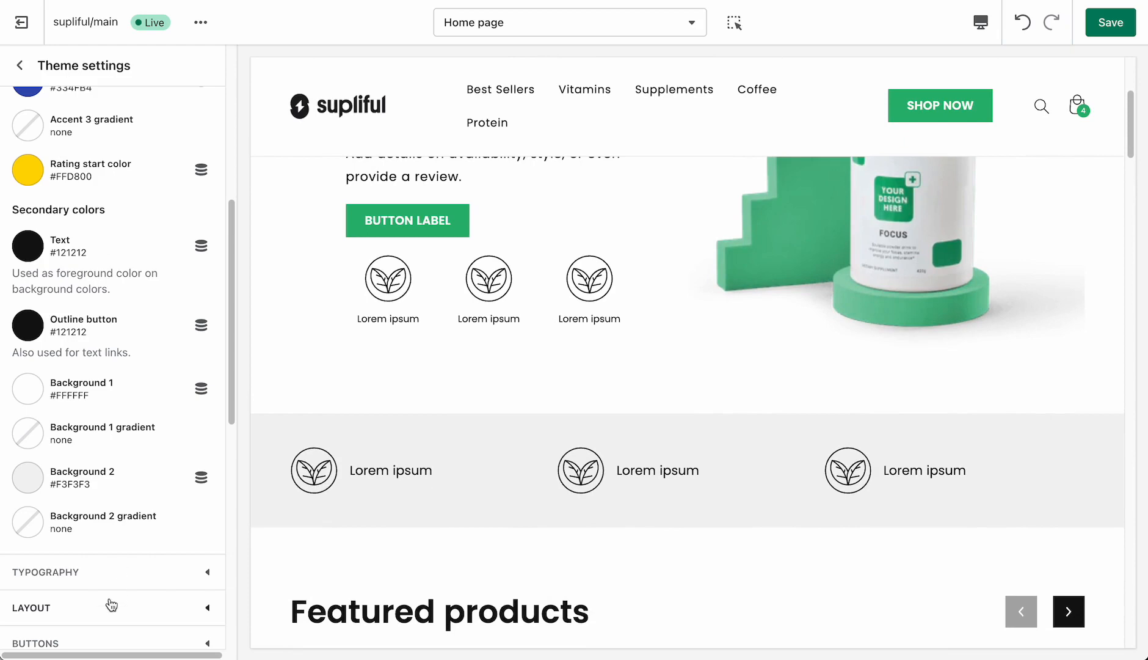
- Review the heading and body font settings in the typography section, then show the available preview screen sizes
left_click(124, 586)
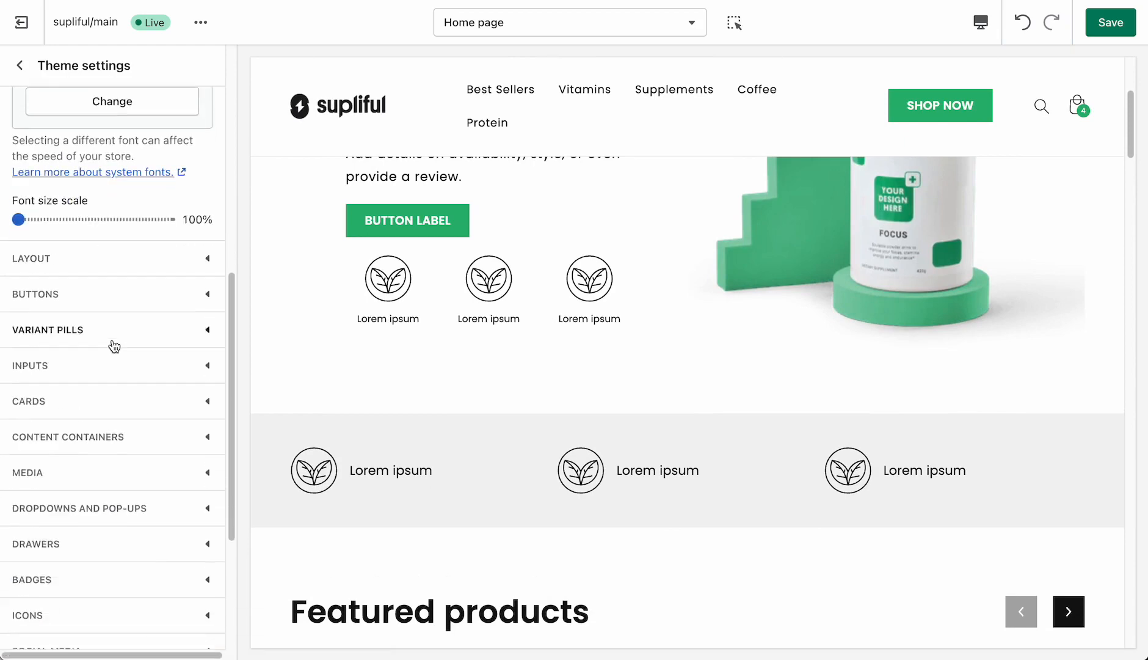
scroll(113, 330, "up", 5)
scroll(113, 345, "up", 2)
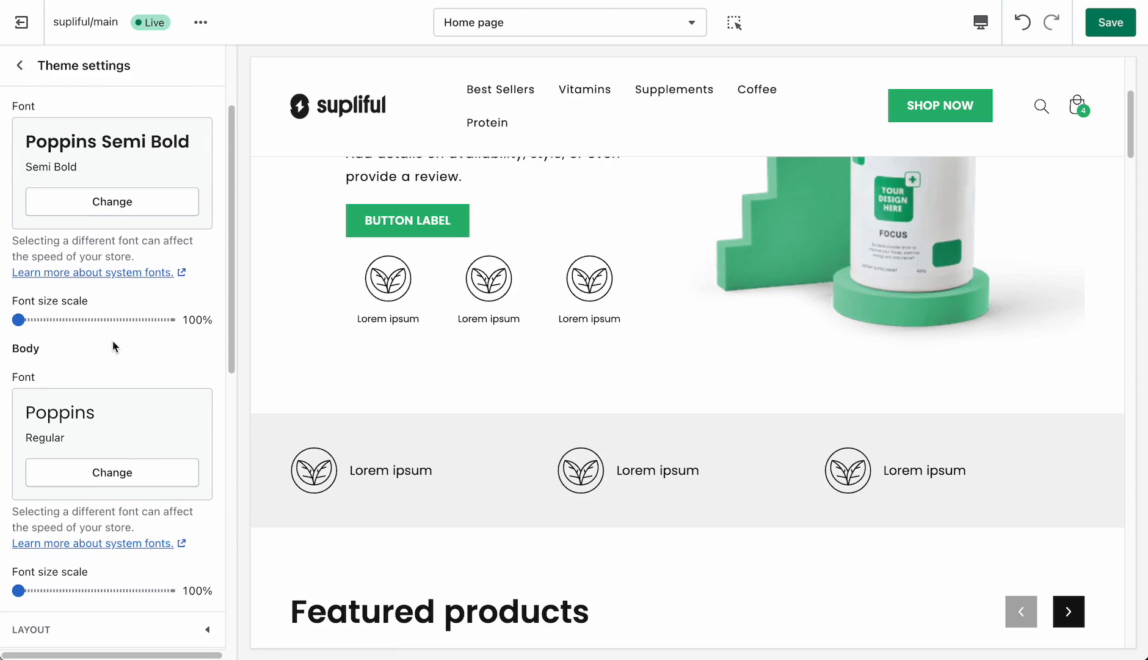
scroll(112, 341, "up", 1)
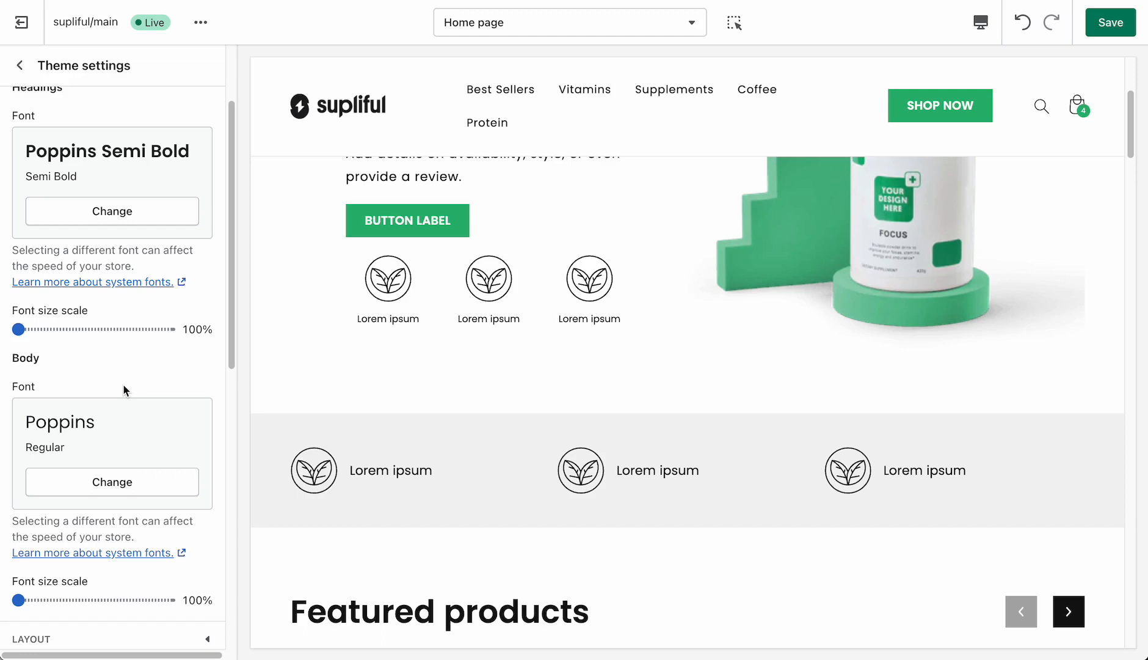
left_click(981, 24)
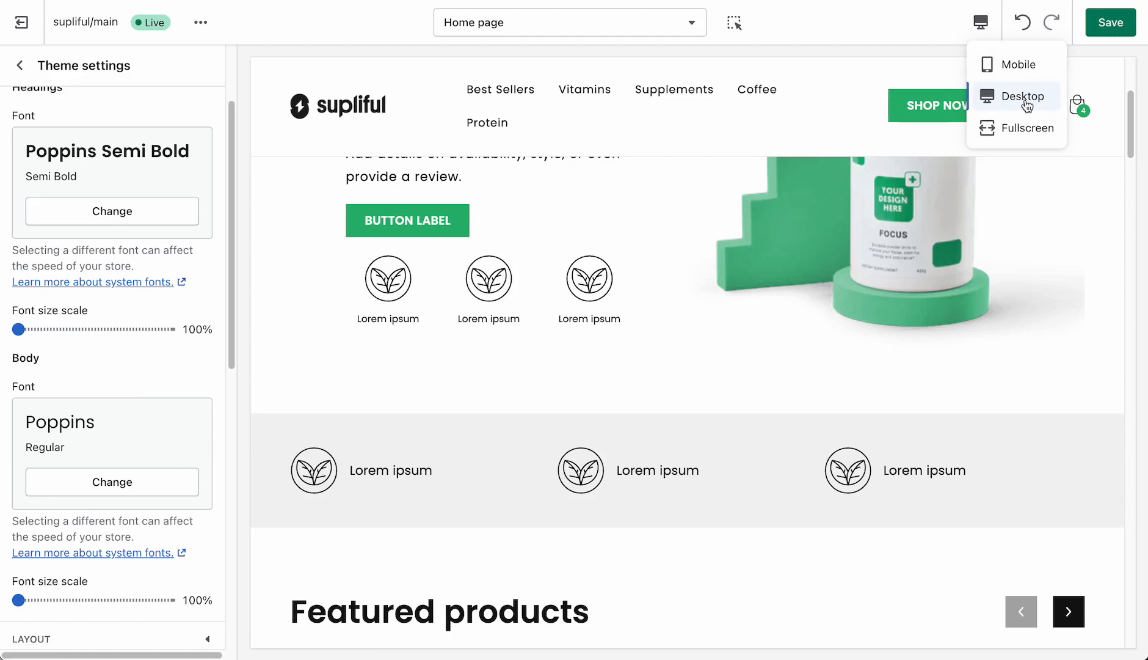
- Set the page width to 1300px in the layout settings and check the home page sections in the preview
scroll(116, 397, "down", 5)
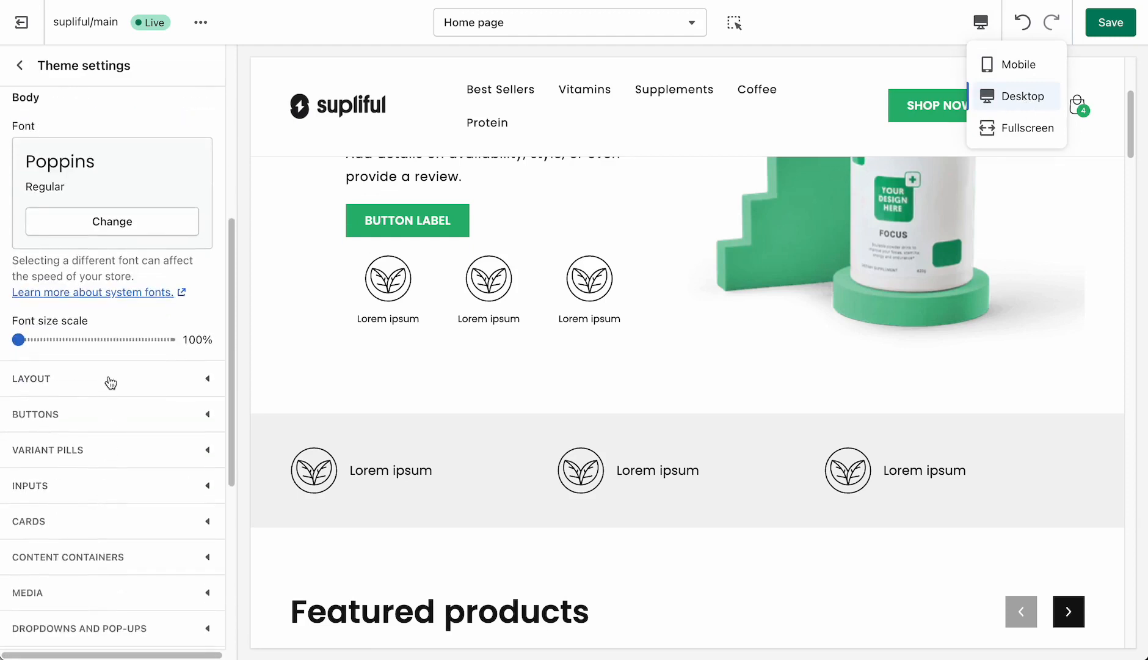
left_click(111, 383)
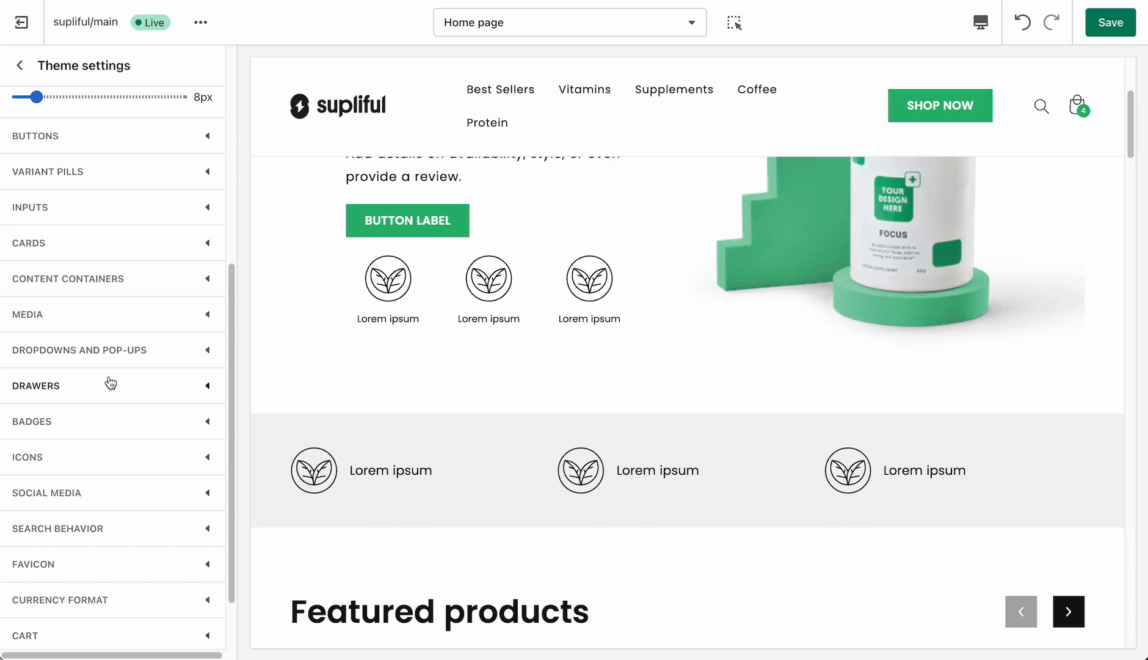
scroll(118, 216, "up", 5)
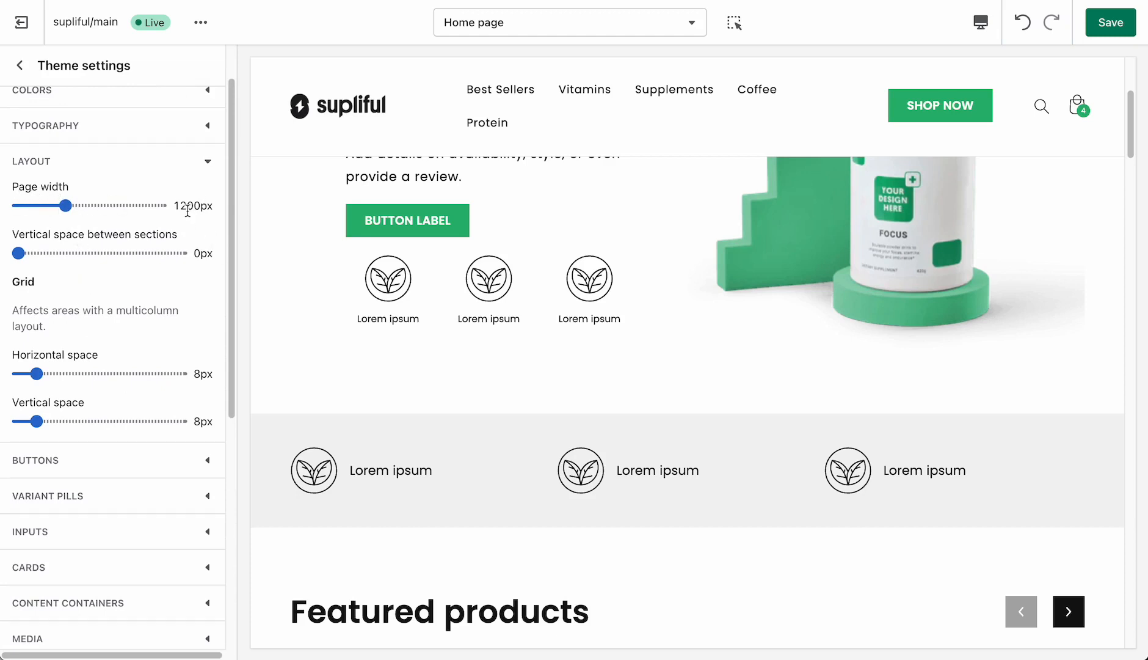
left_click(80, 209)
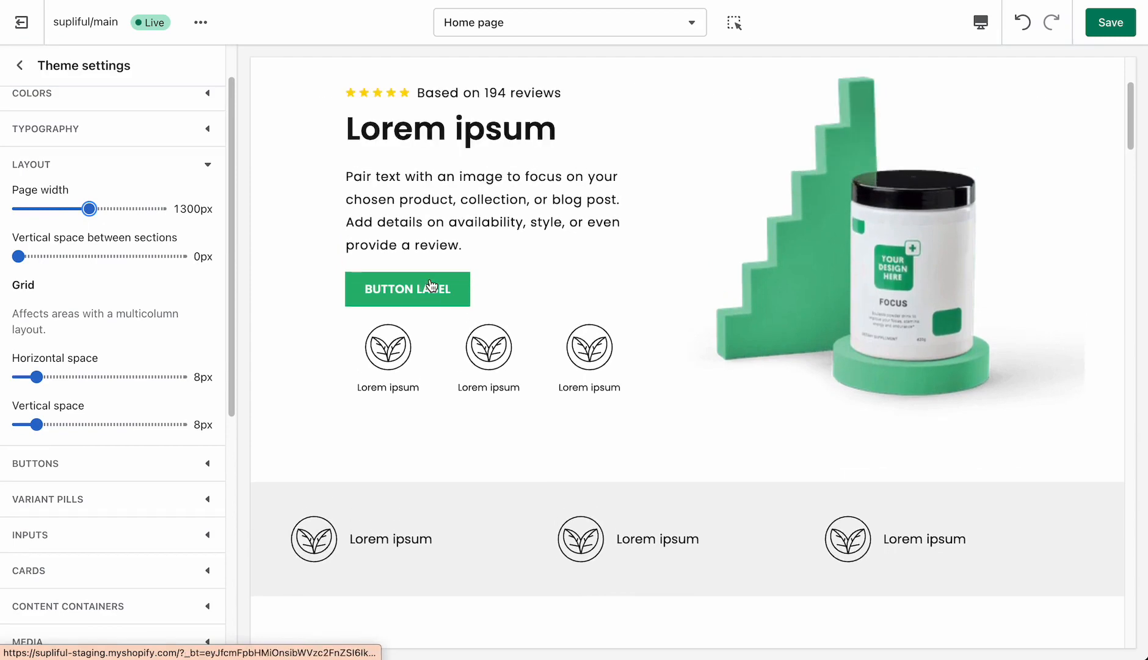
scroll(440, 287, "down", 15)
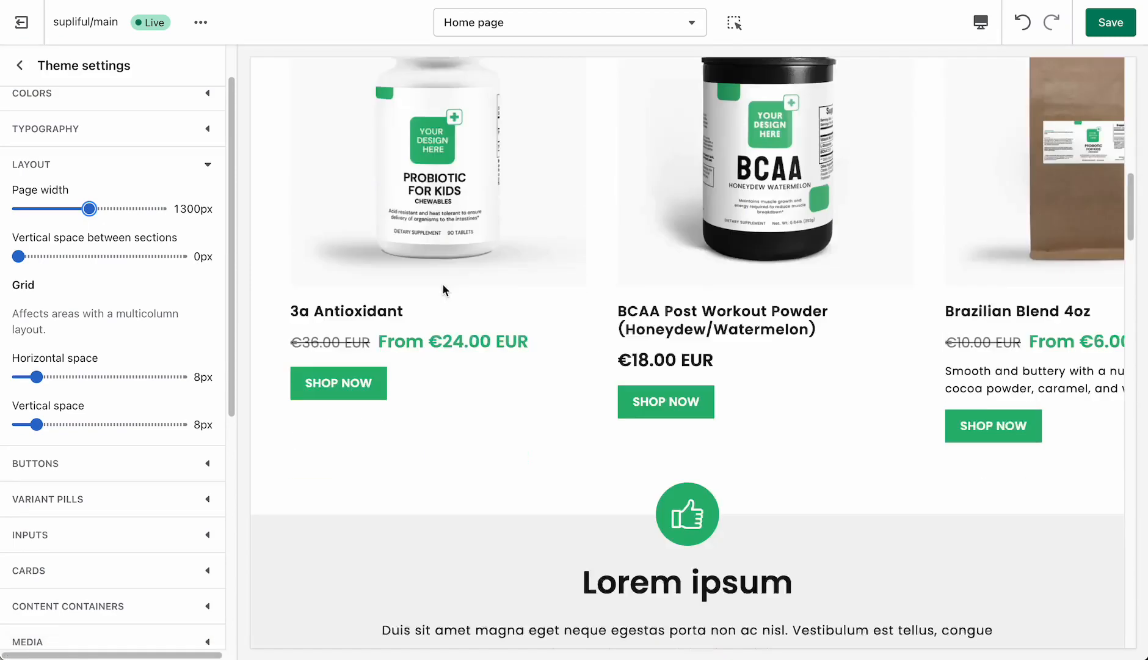
scroll(444, 291, "down", 6)
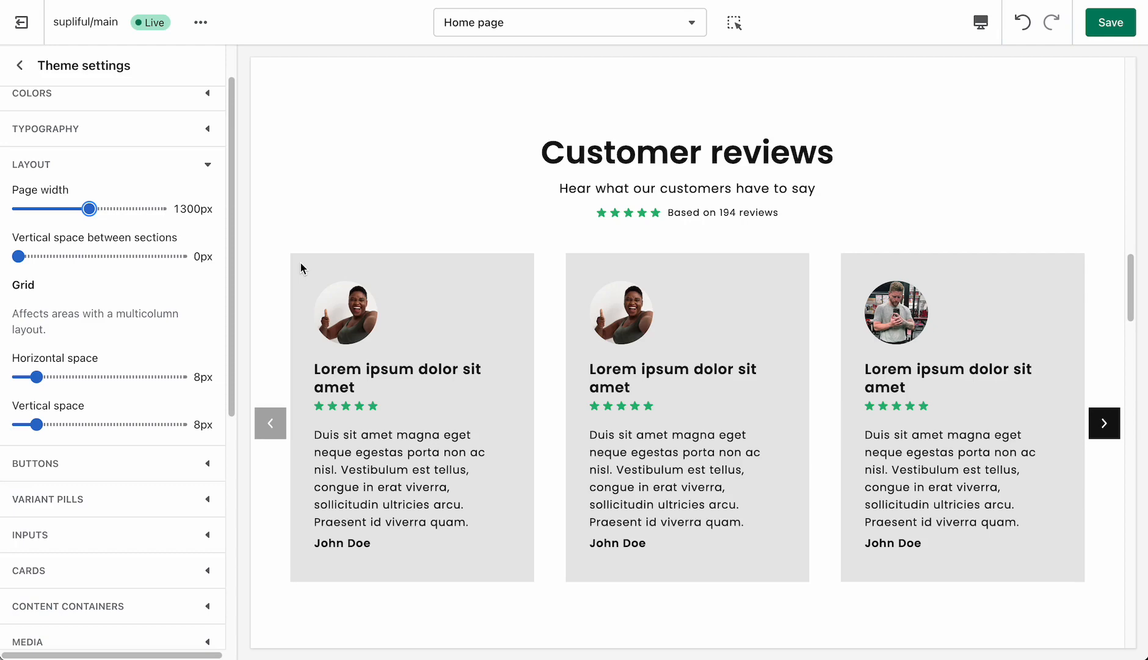
scroll(579, 275, "up", 10)
scroll(579, 272, "up", 8)
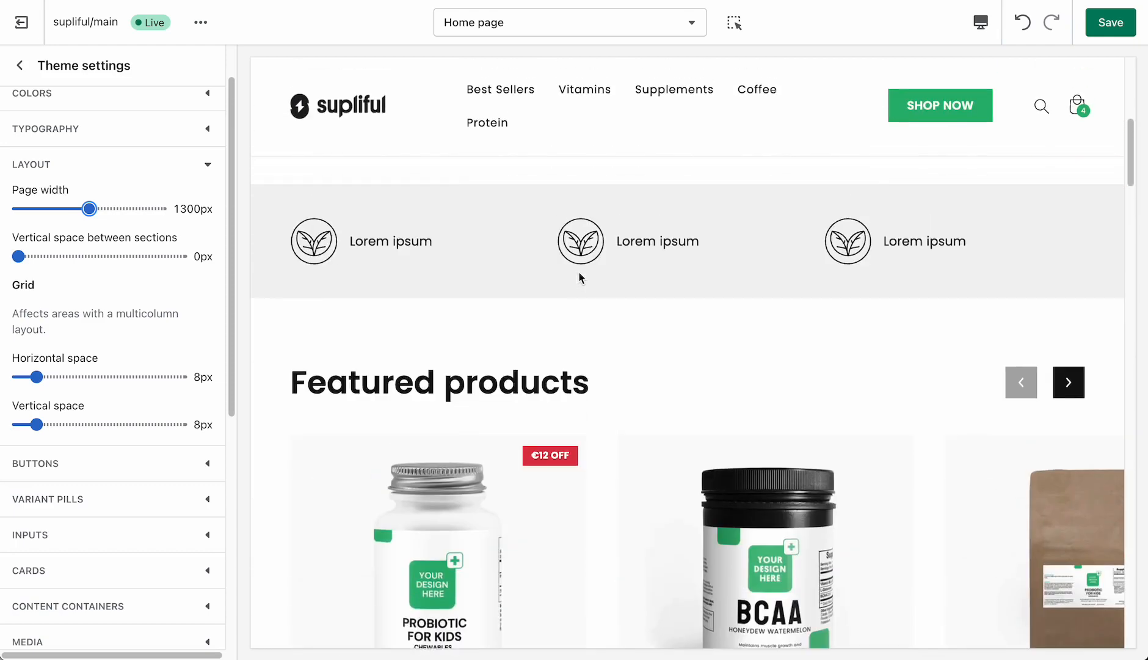
scroll(579, 273, "down", 1)
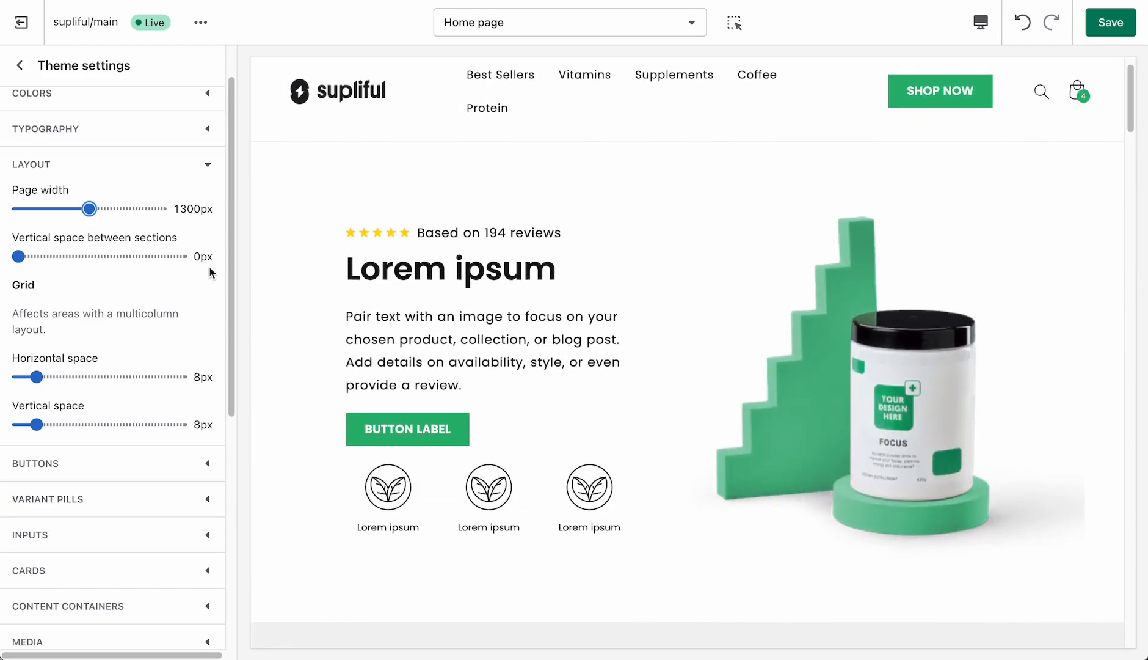
- Set the page width to 1200px and collapse the layout settings
left_click_drag(90, 208, 73, 209)
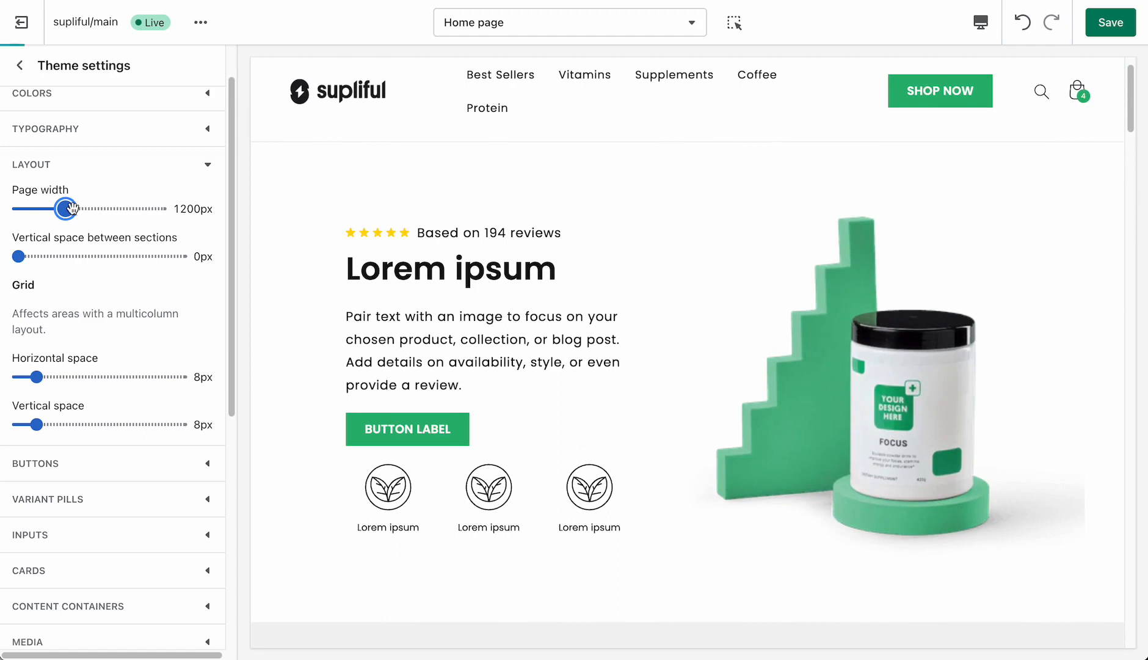
left_click(102, 171)
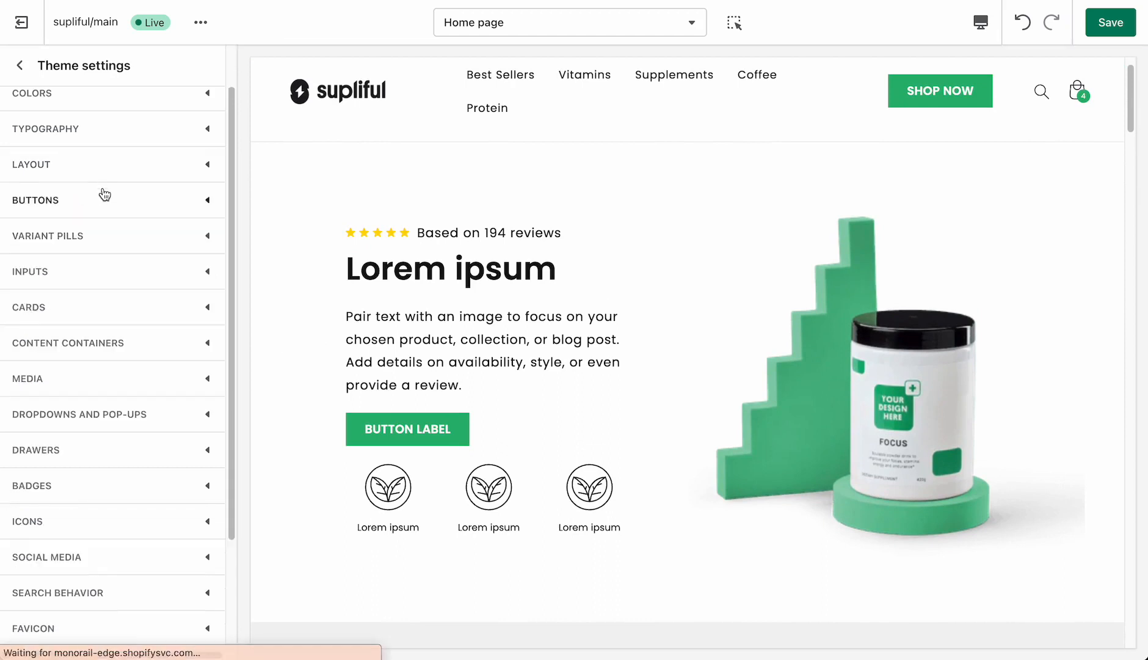
- Set the corner radius of the theme's buttons to 40px and collapse the button settings
left_click(103, 201)
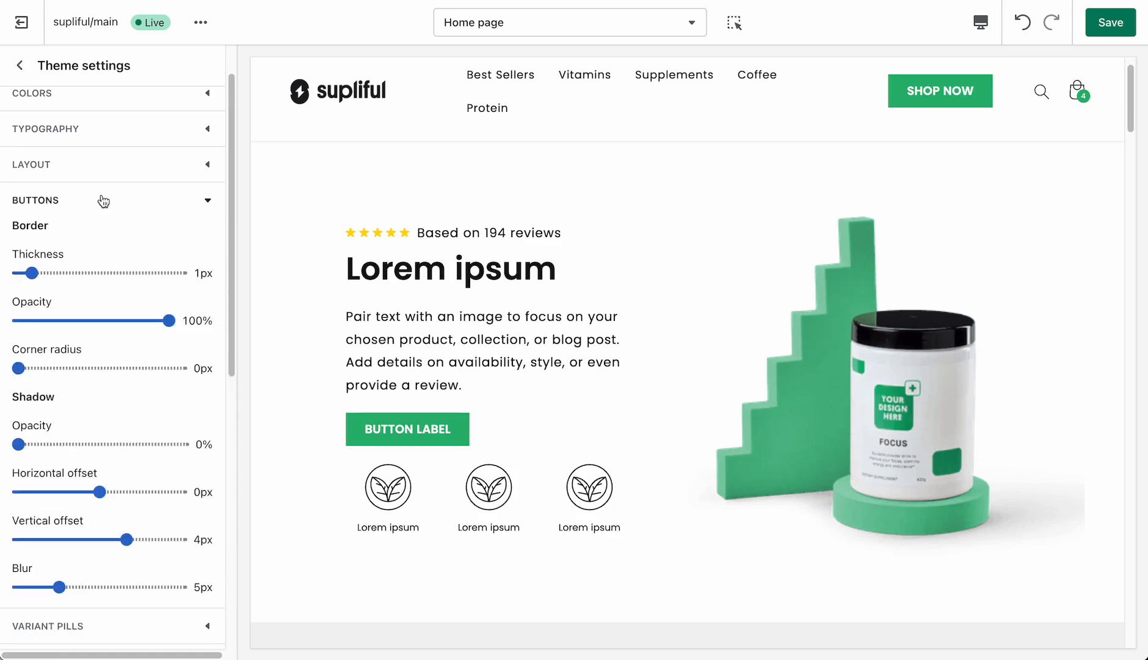
scroll(113, 228, "down", 1)
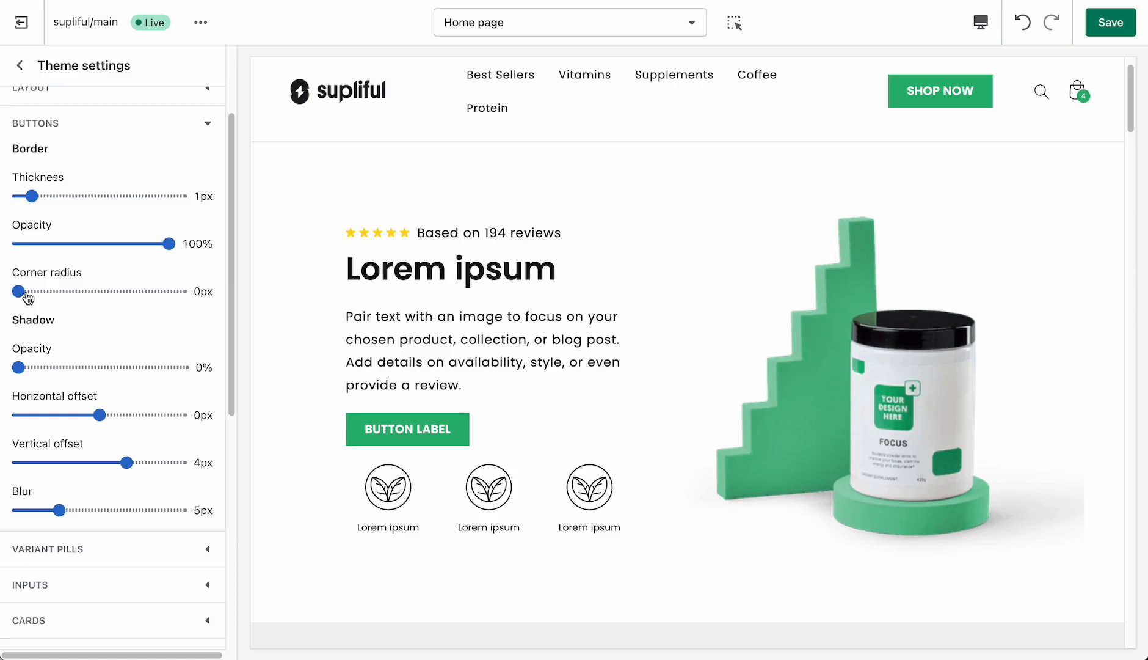
left_click_drag(26, 295, 174, 299)
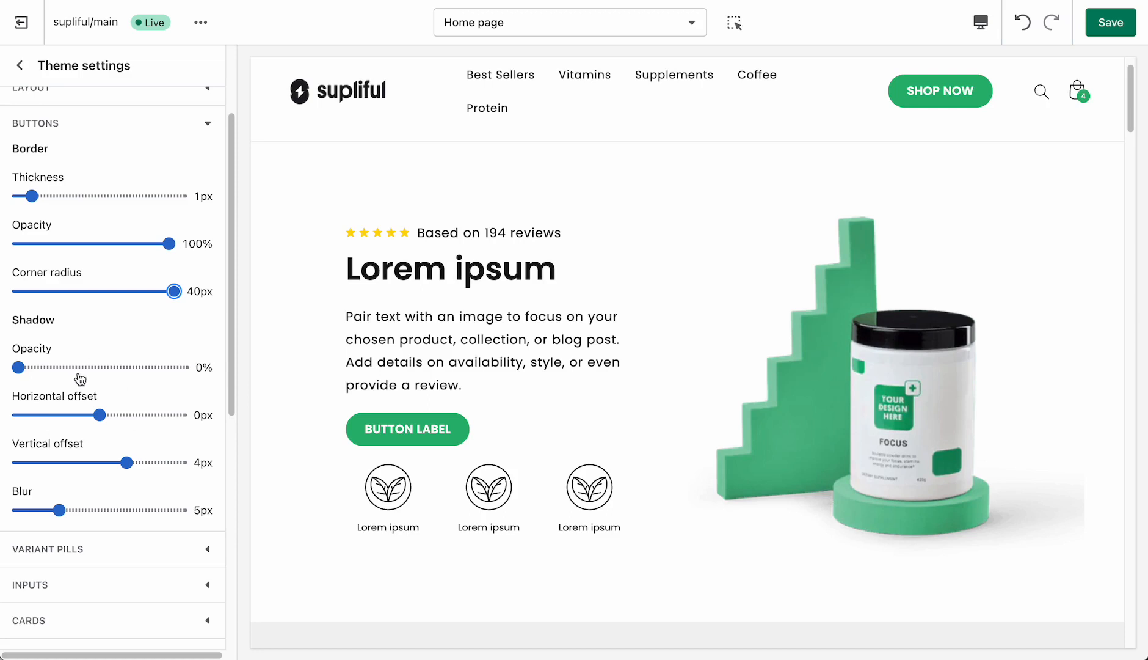
left_click(72, 133)
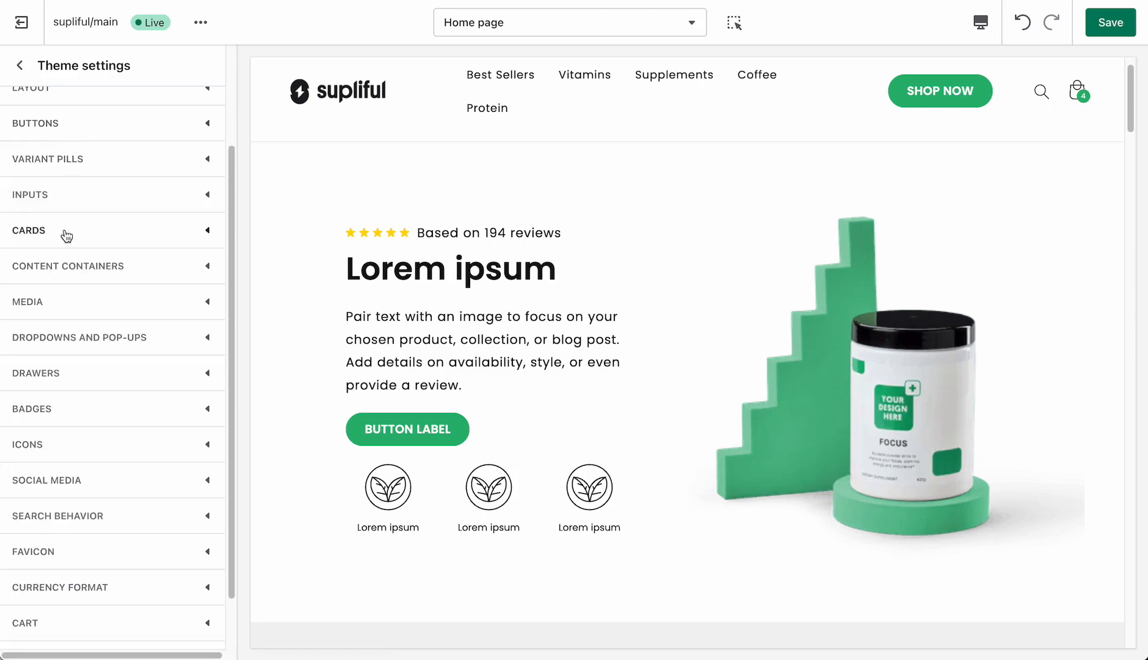
- Review the variant pill settings against the size options on the 3a Antioxidant product page
left_click(58, 161)
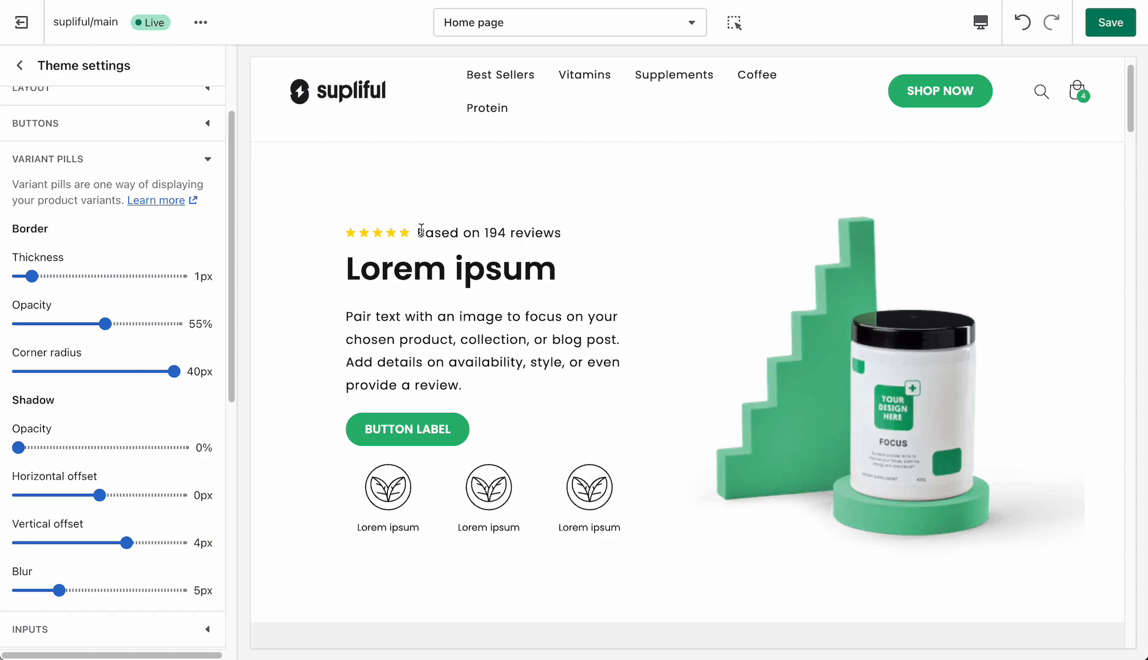
scroll(497, 302, "down", 8)
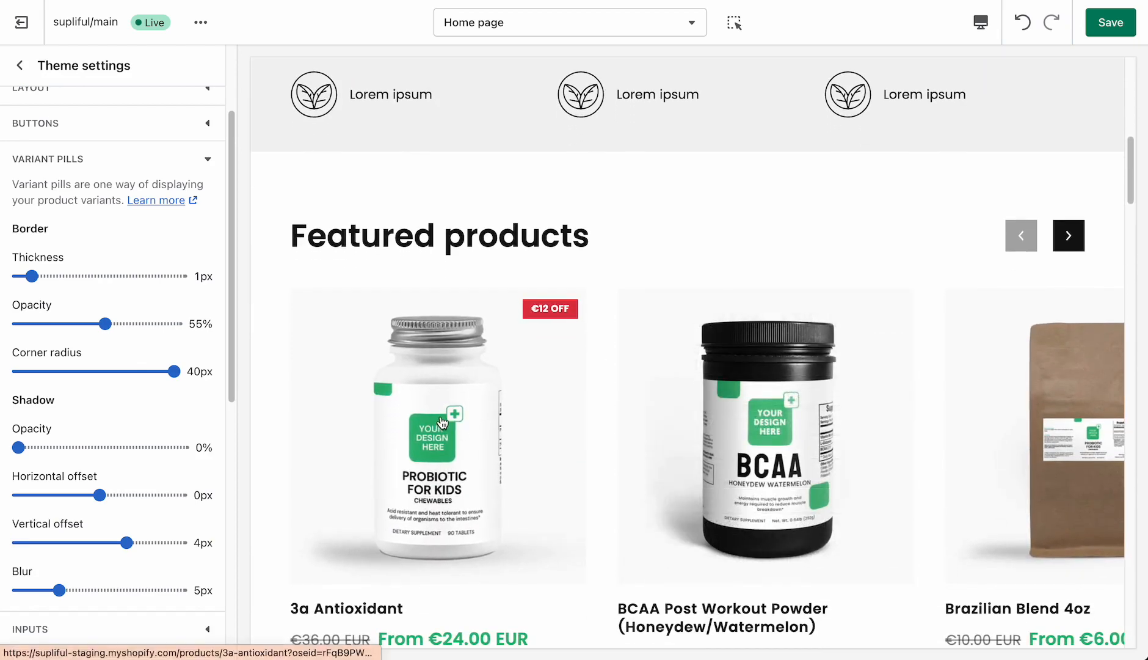
scroll(400, 383, "down", 1)
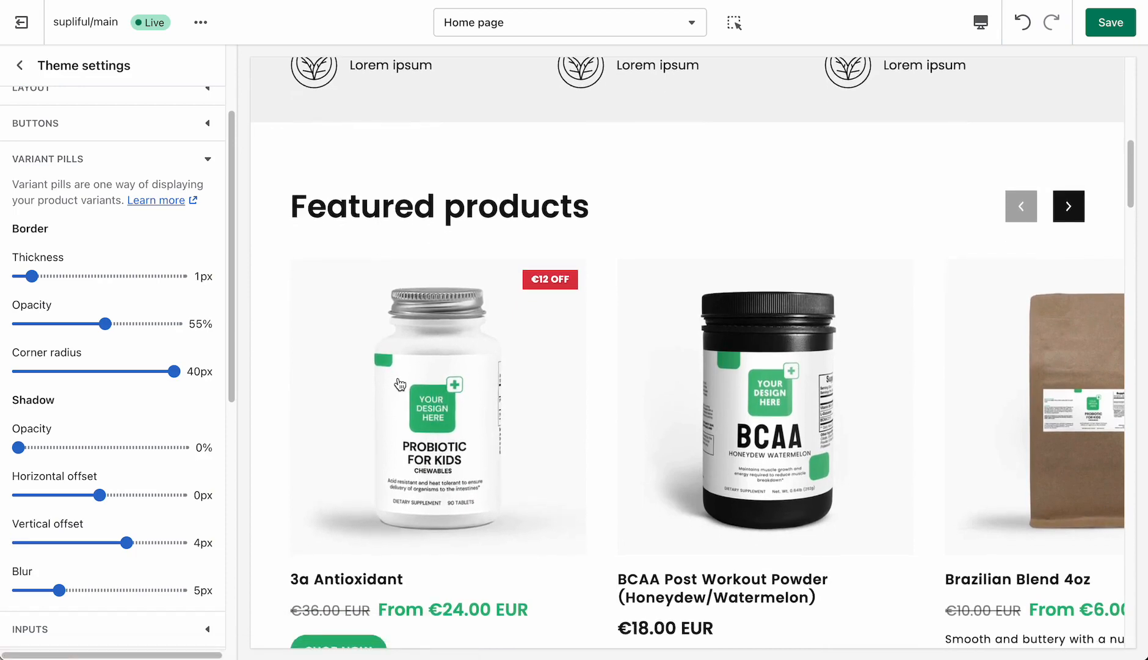
scroll(402, 385, "down", 2)
left_click(414, 194)
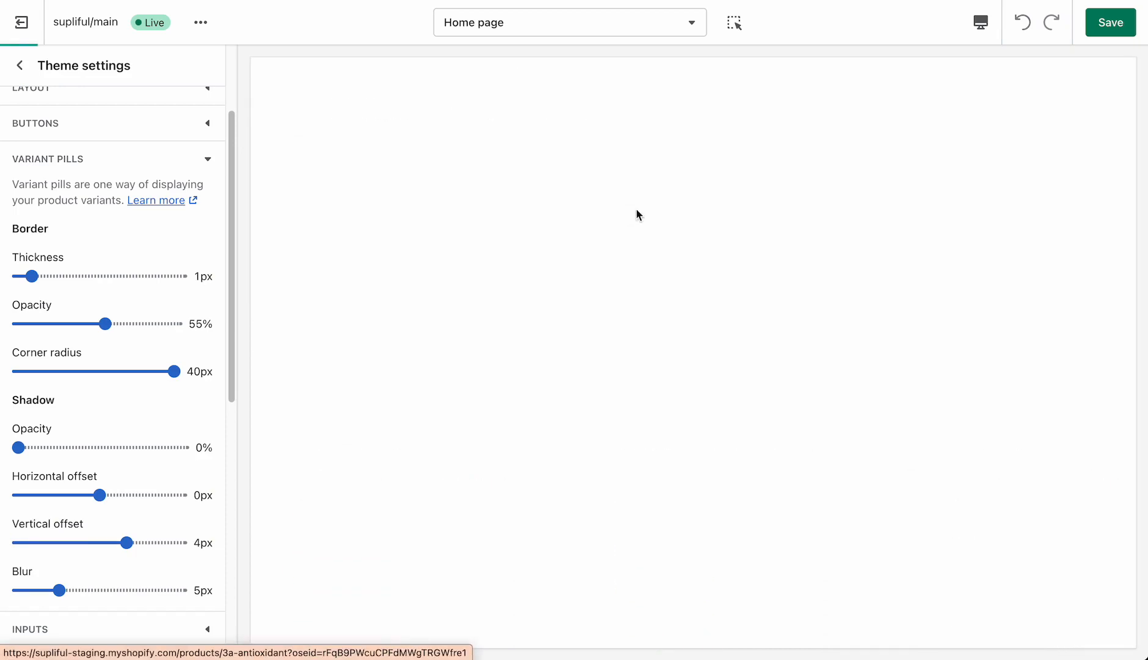
scroll(732, 276, "down", 2)
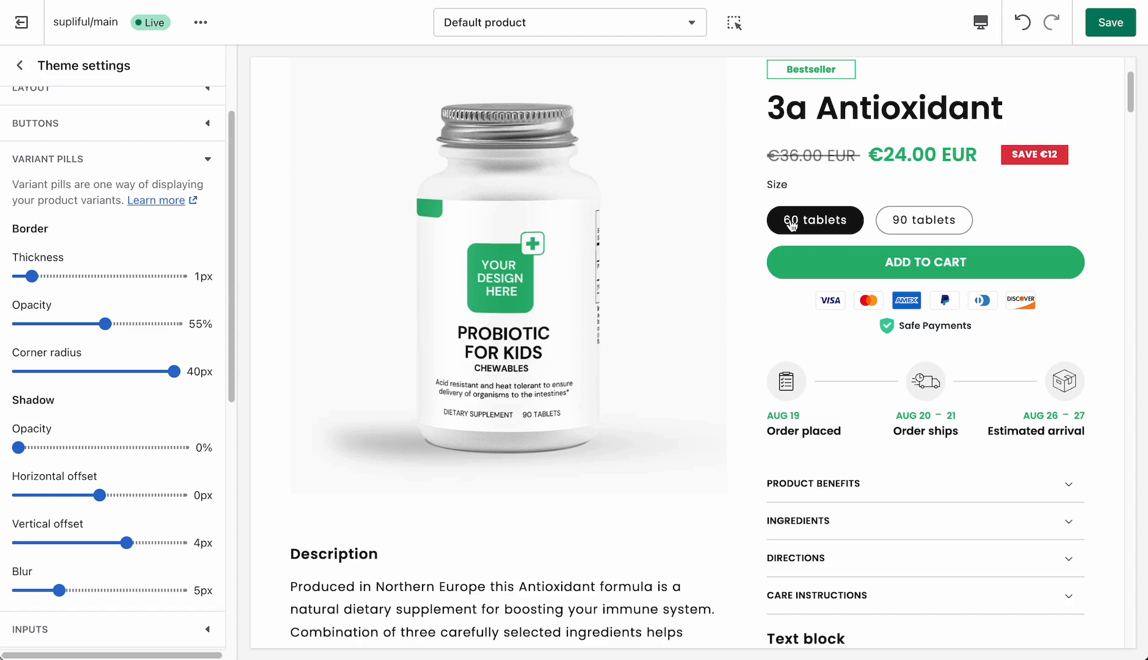
left_click(149, 160)
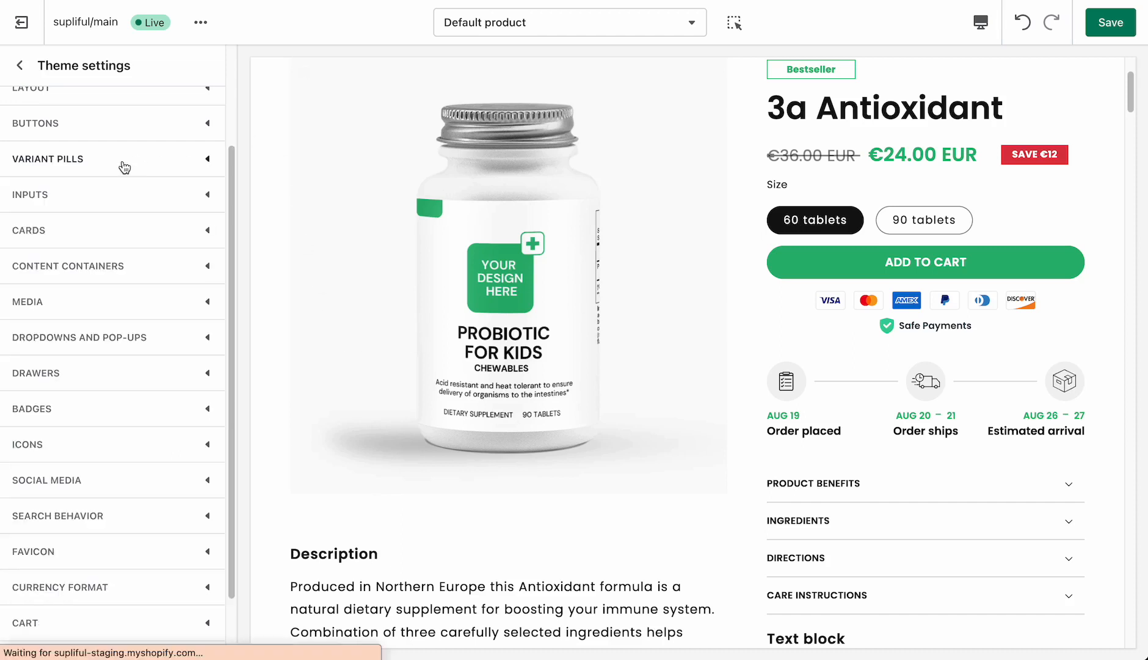
- Review the input field settings against the newsletter email field in the product page footer
left_click(107, 202)
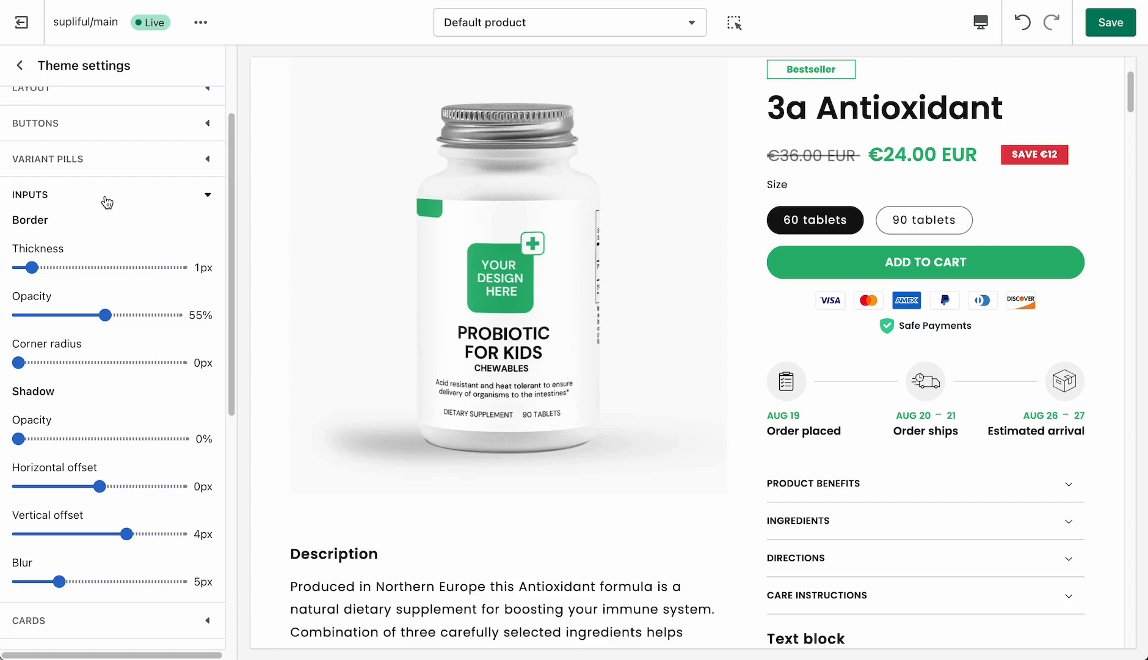
scroll(109, 204, "down", 1)
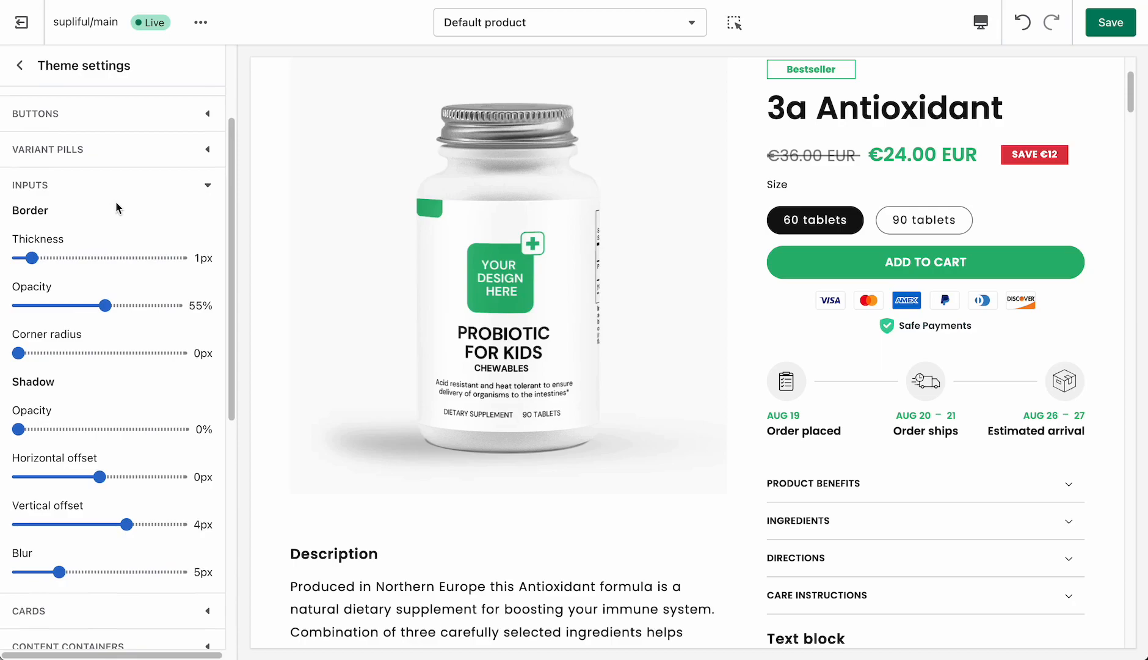
scroll(645, 353, "down", 10)
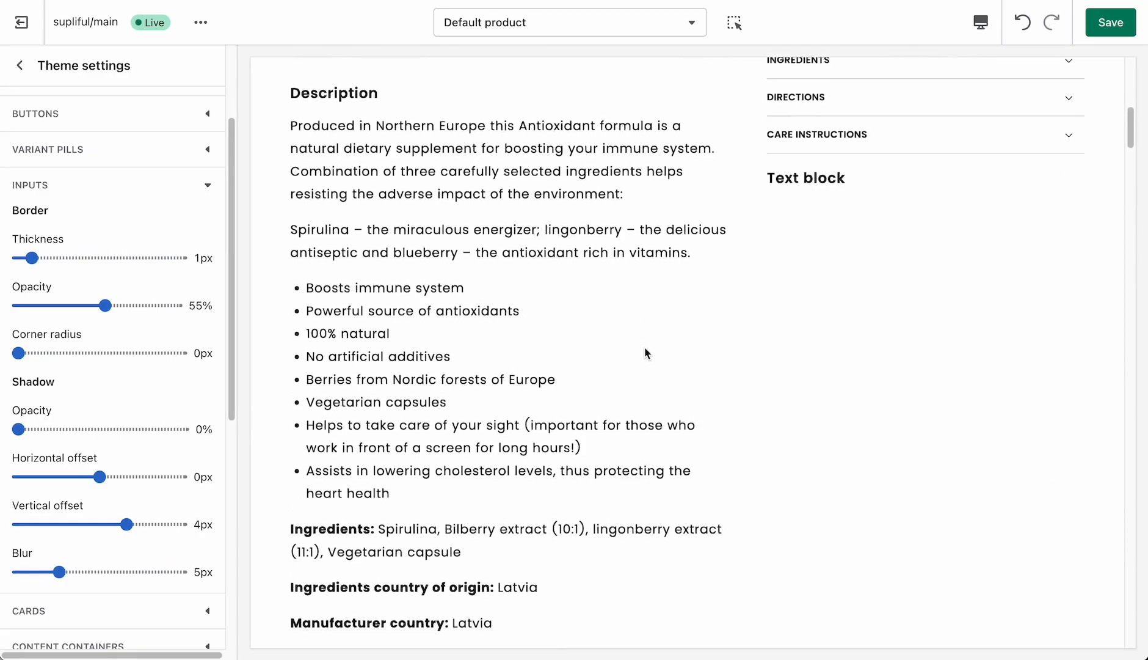
left_click_drag(1130, 151, 1140, 624)
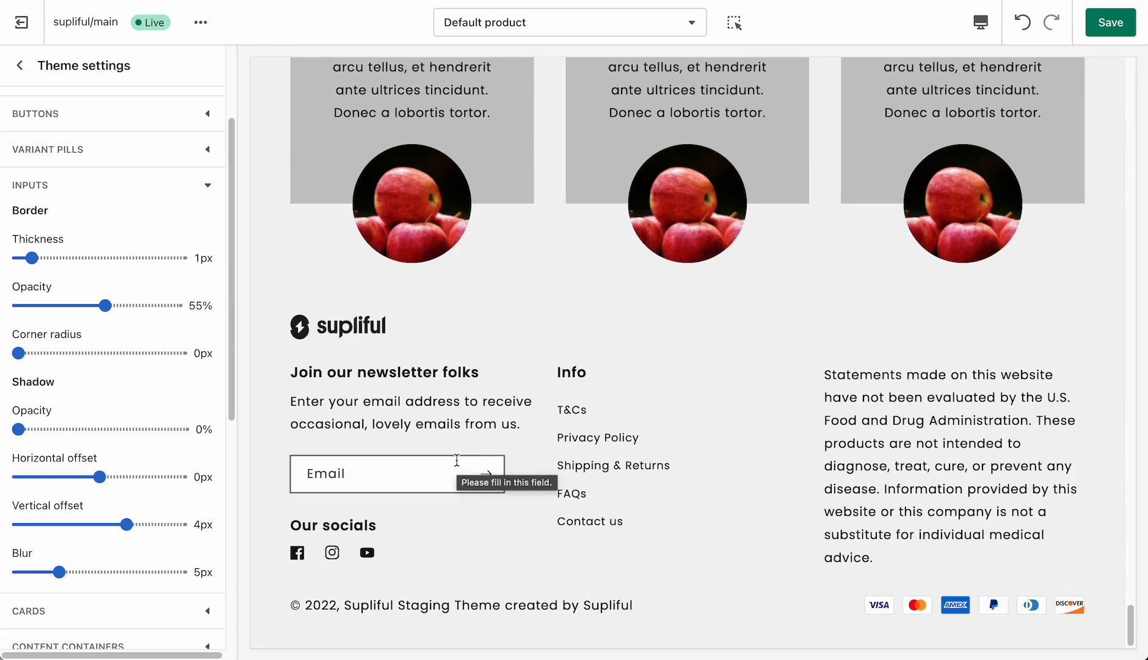
left_click(56, 183)
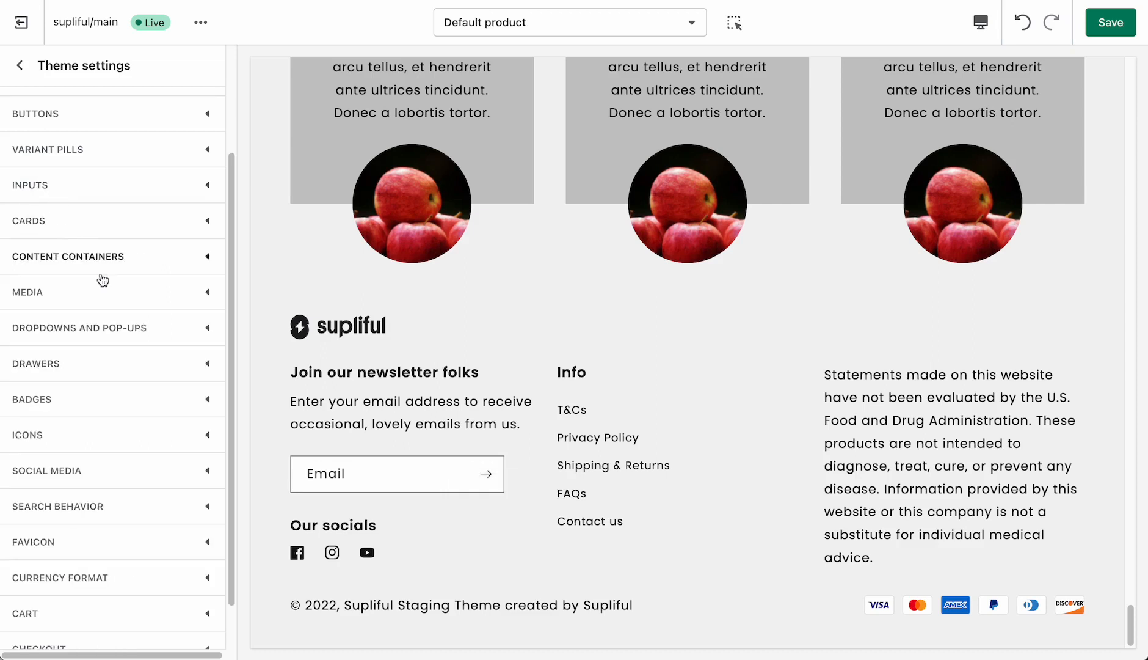
- Bring up the home page's Featured products section and set the theme's card style to Card
left_click(67, 226)
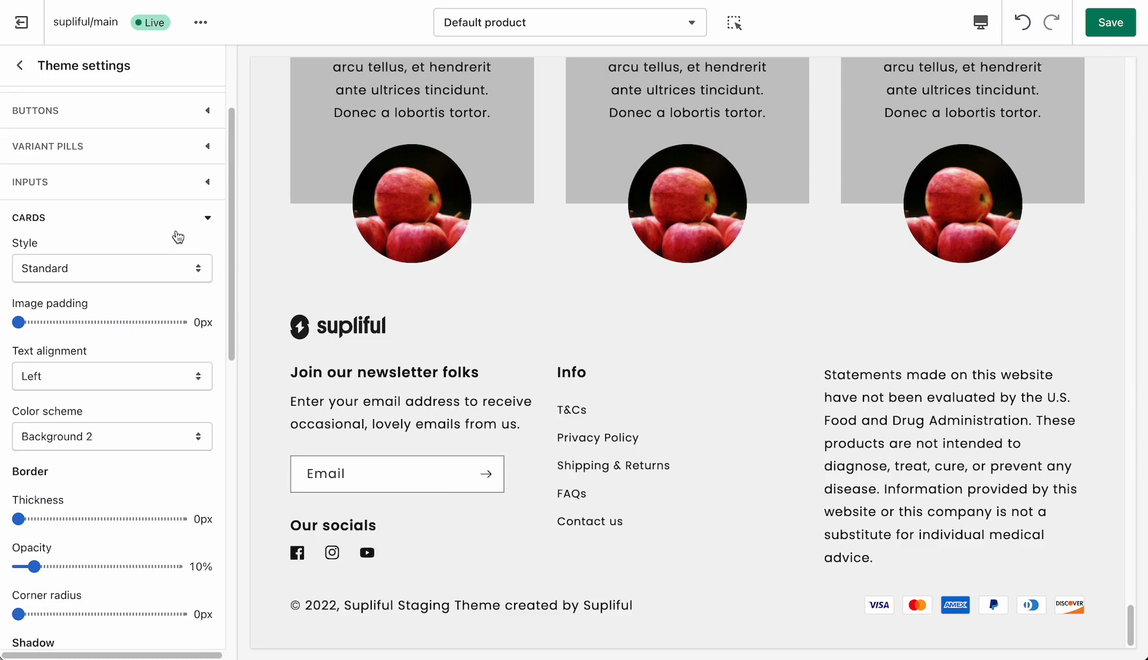
scroll(721, 246, "up", 10)
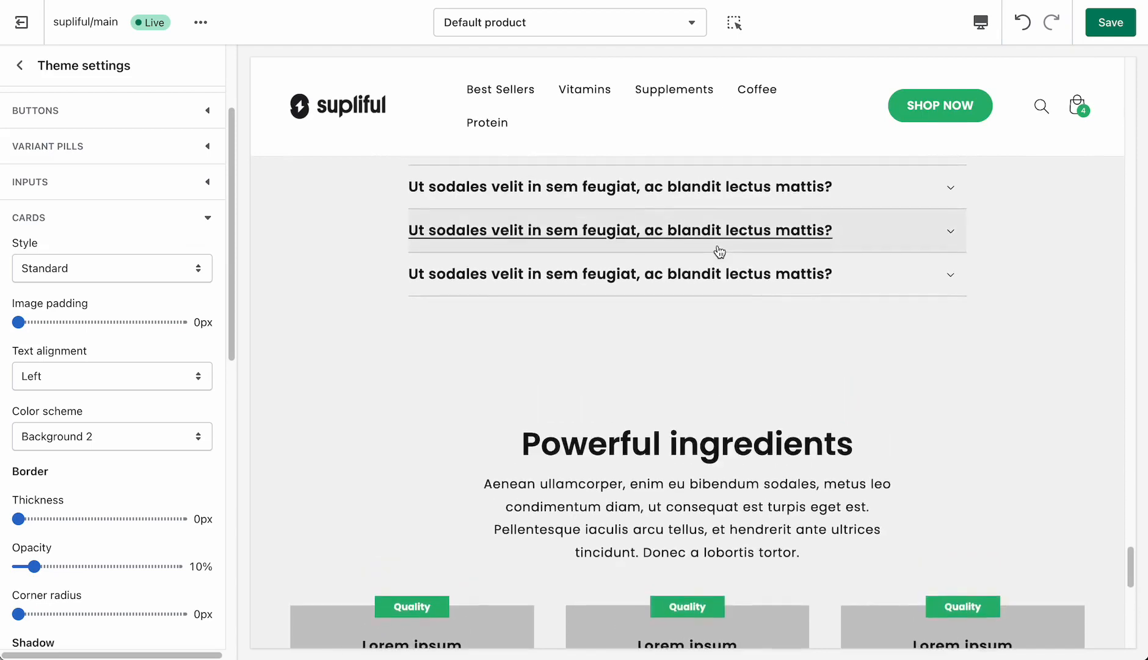
scroll(720, 251, "up", 5)
scroll(423, 164, "up", 8)
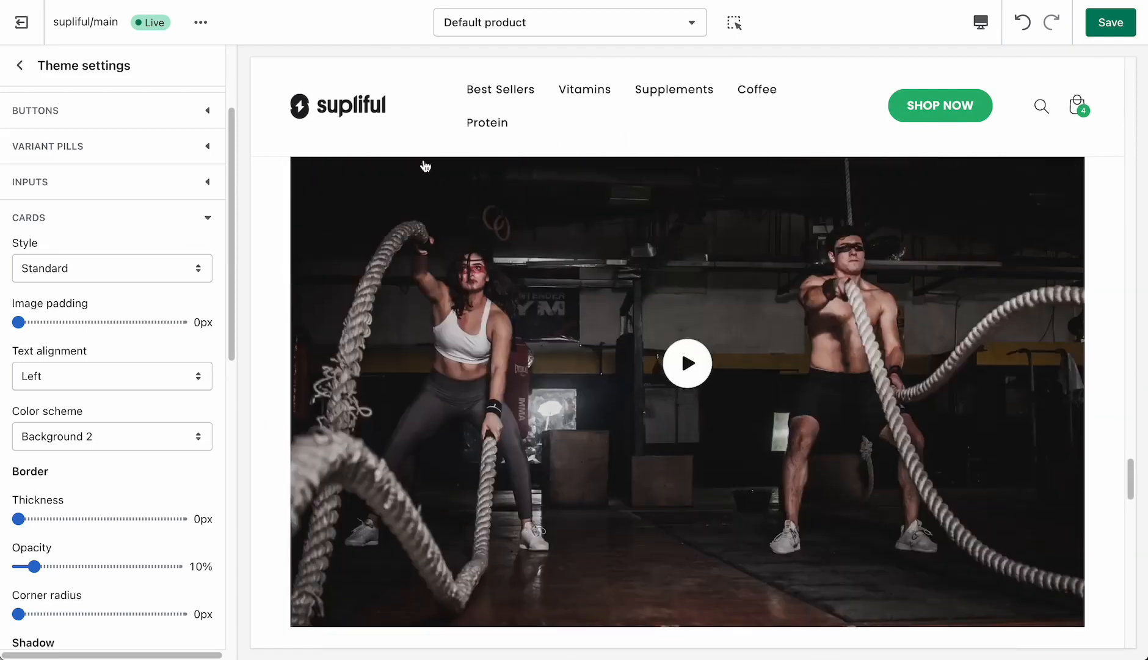
left_click(364, 114)
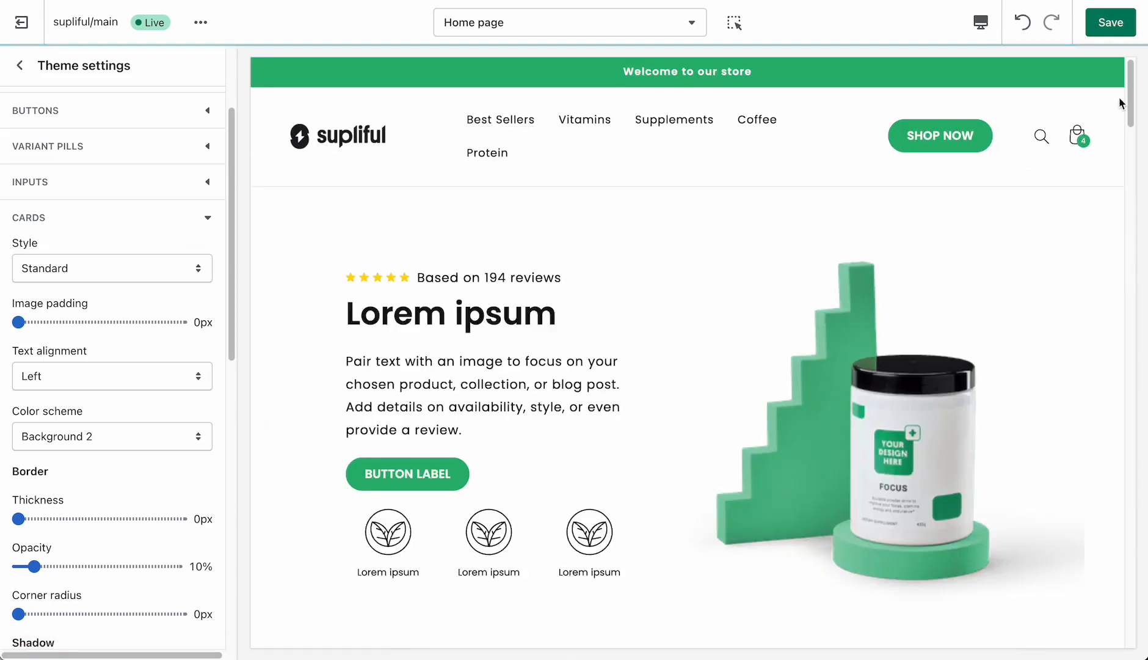
left_click_drag(1130, 103, 1131, 200)
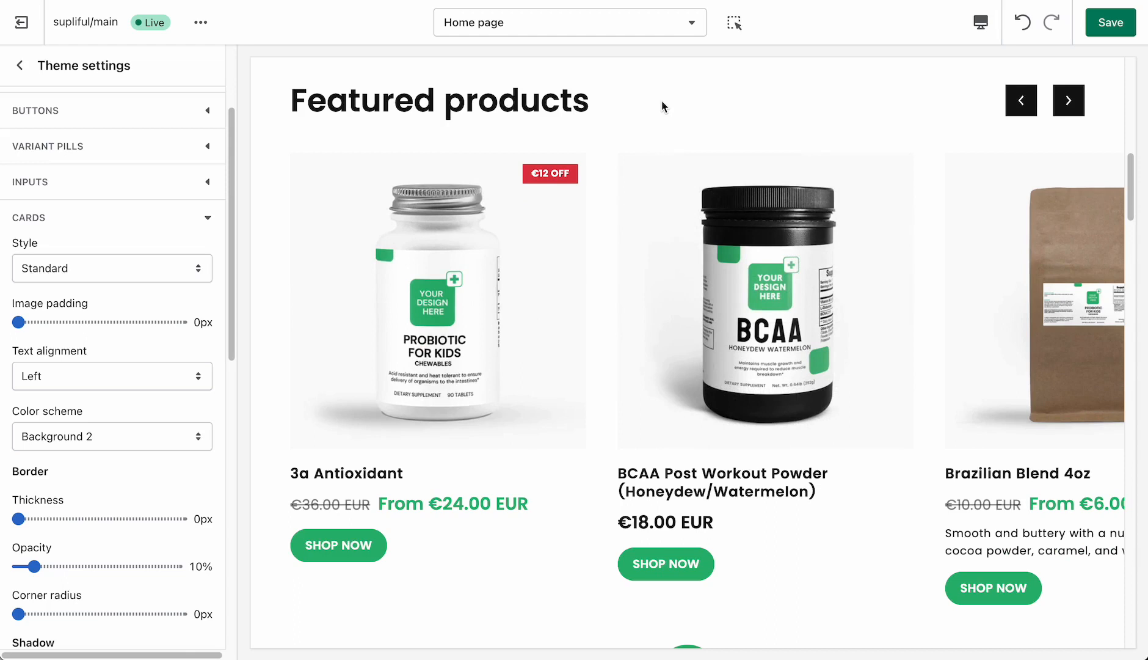
scroll(64, 307, "down", 1)
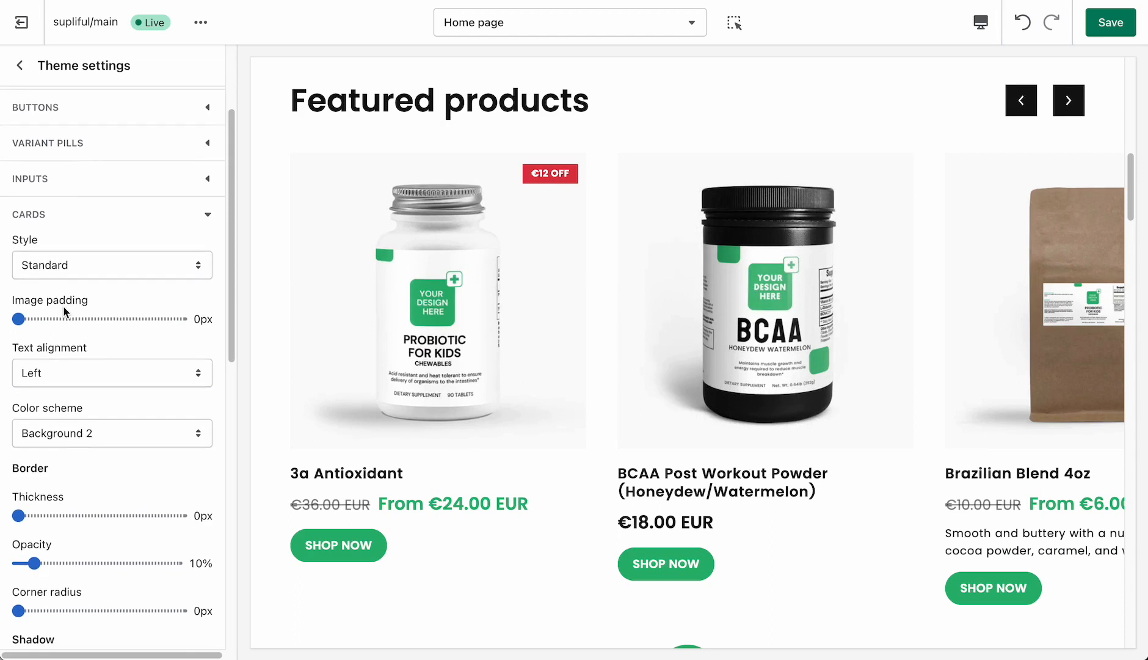
scroll(66, 311, "down", 1)
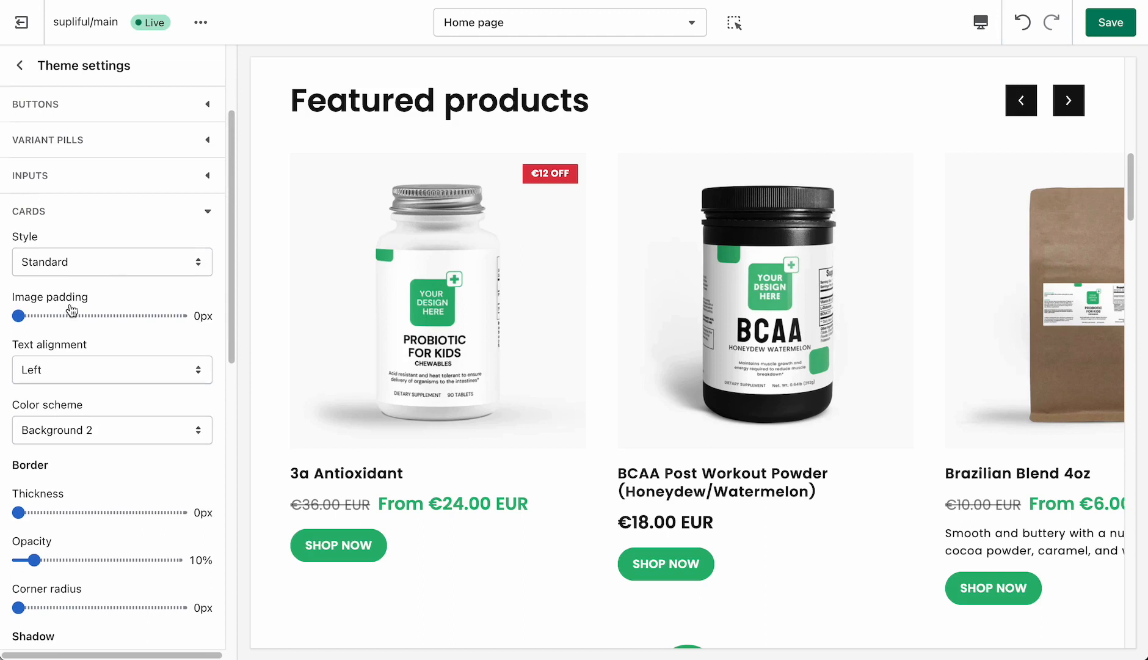
left_click(95, 271)
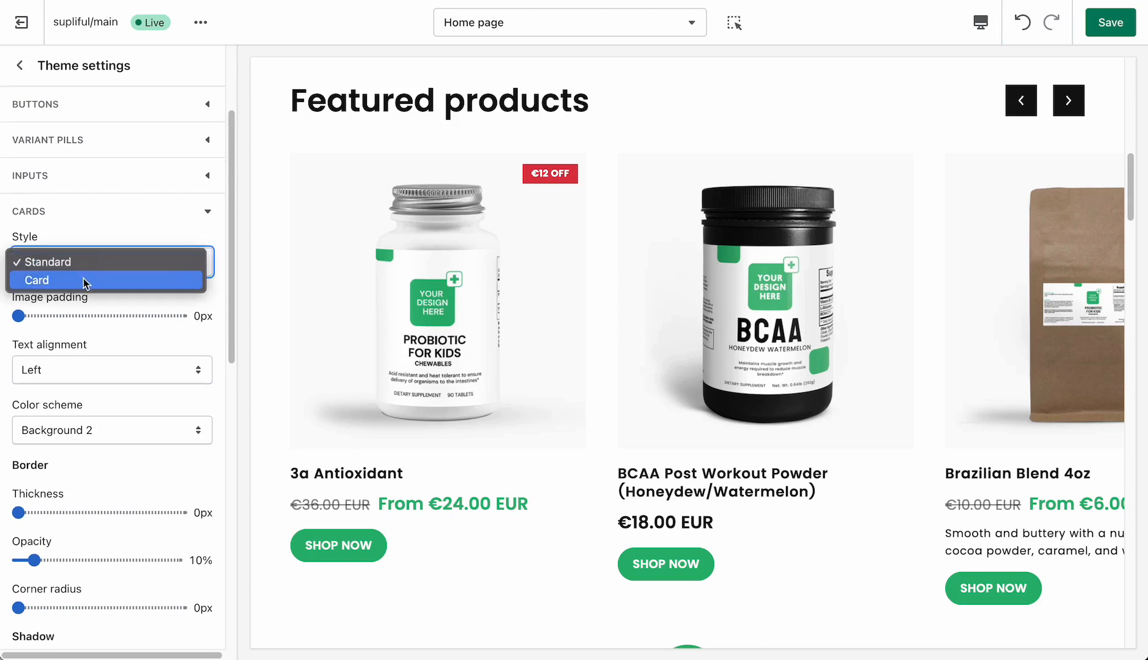
left_click(84, 278)
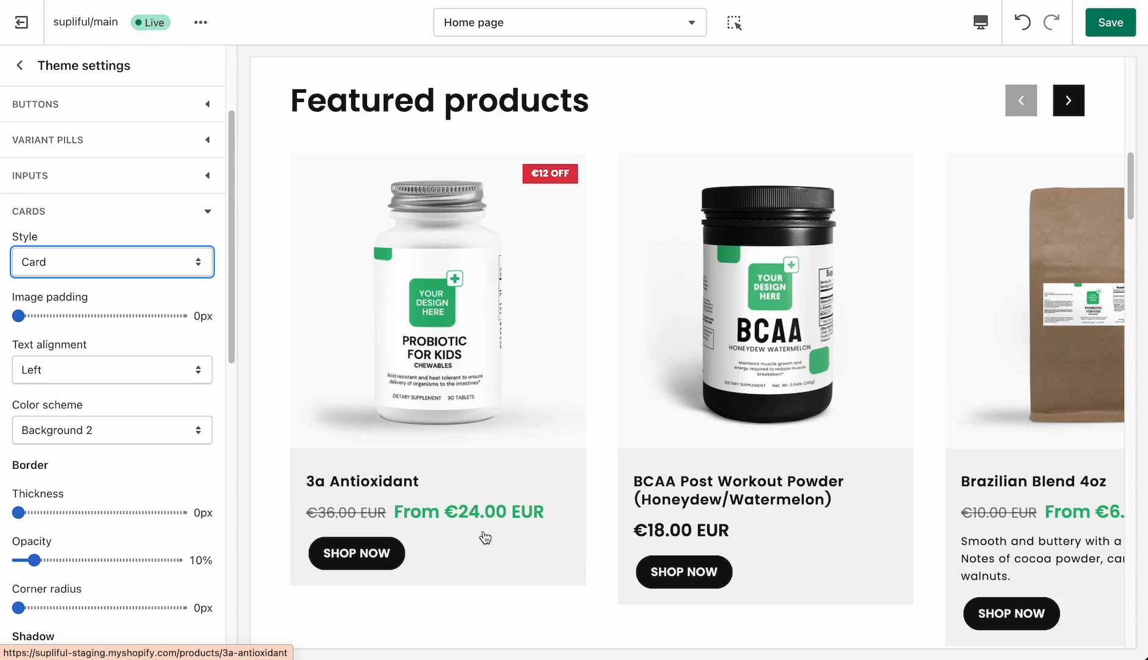
- Set the content containers' border thickness to 3px and corner radius to 10px, and collapse their settings
left_click(58, 273)
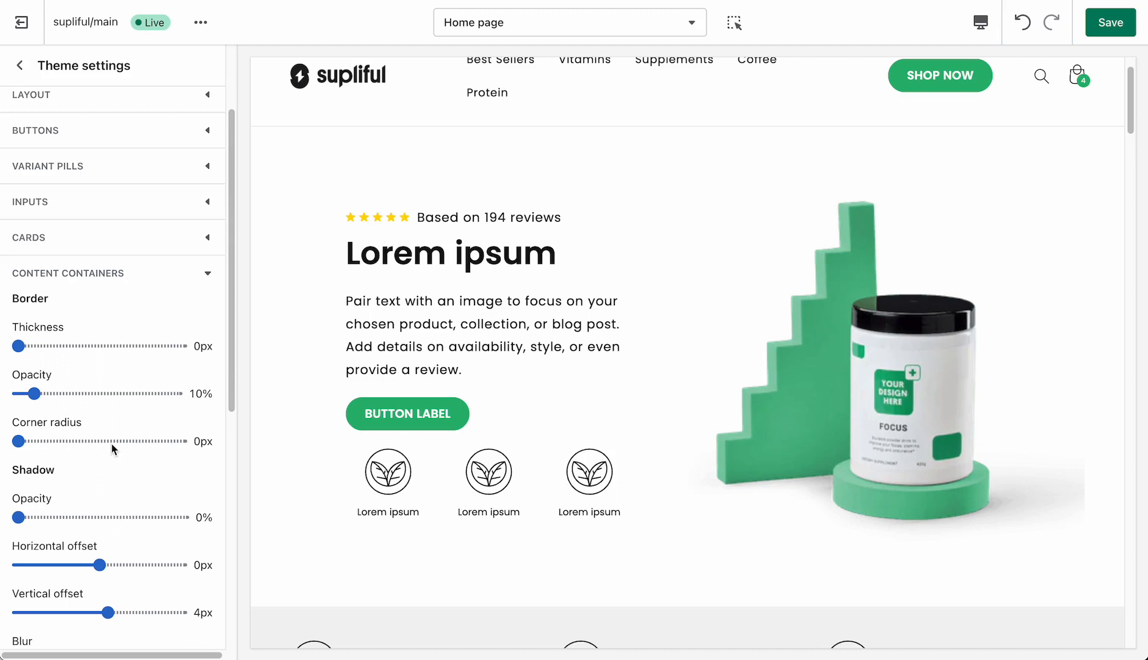
scroll(111, 444, "down", 1)
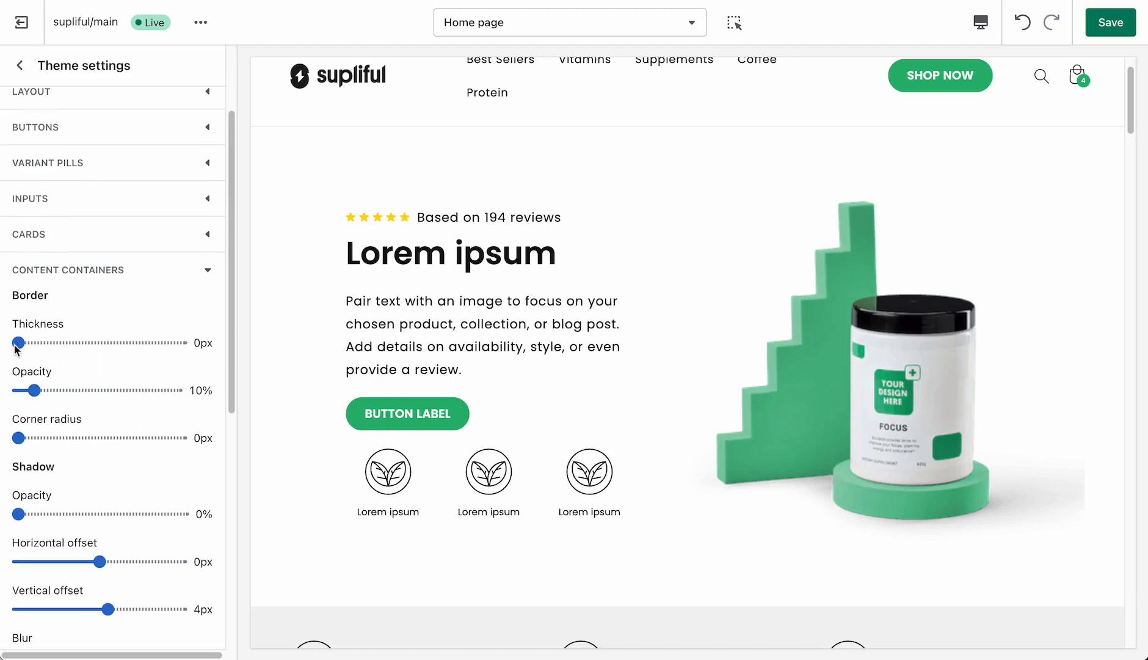
left_click_drag(19, 343, 39, 344)
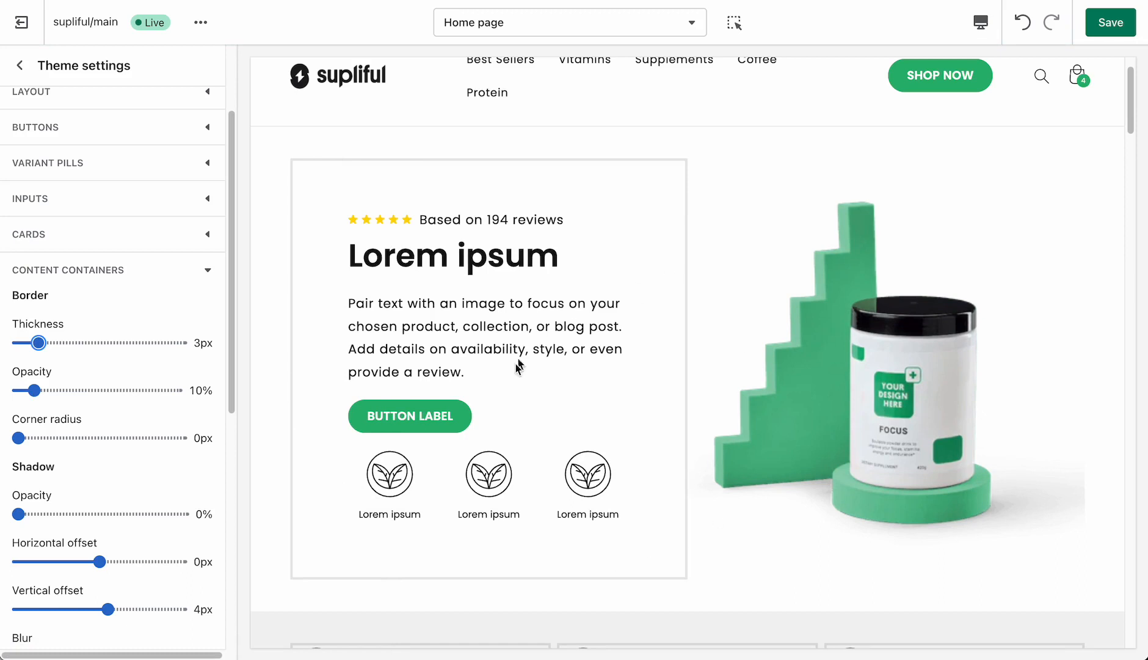
left_click_drag(18, 438, 56, 437)
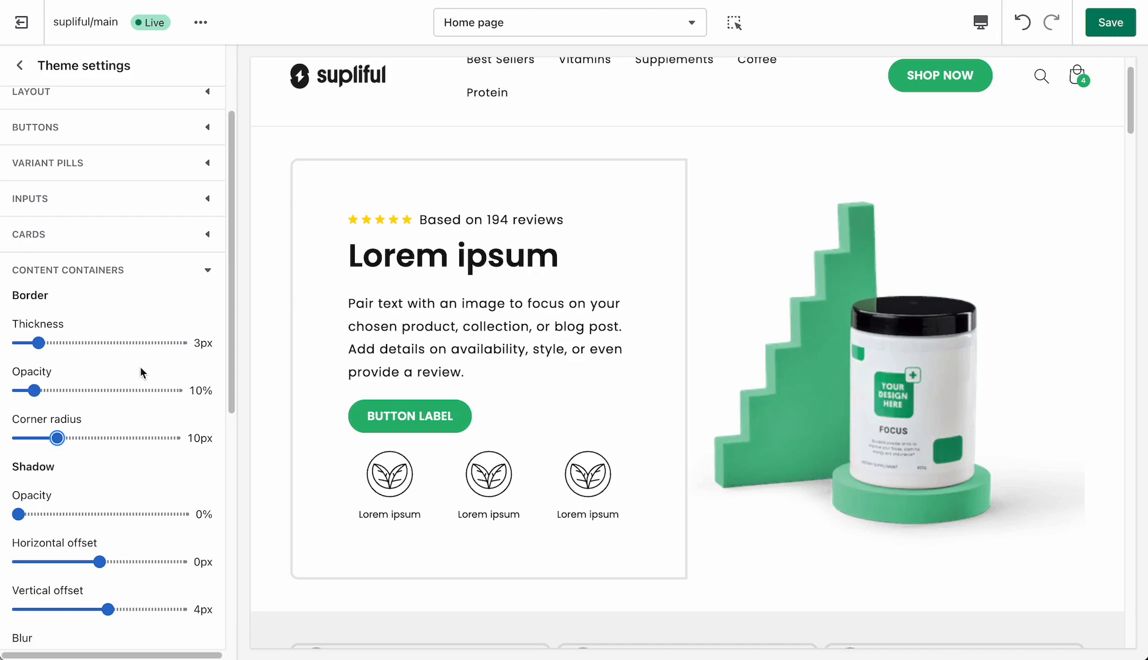
left_click(67, 270)
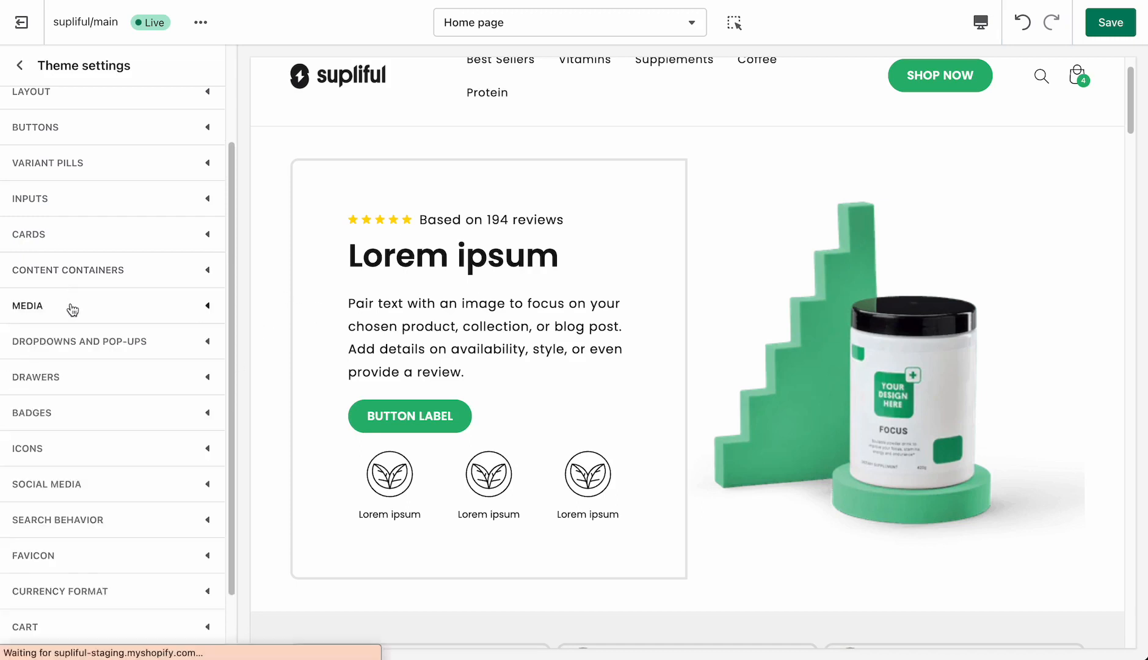
- Set the media border thickness to 3px and corner radius to 10px, and collapse the media settings
left_click(72, 307)
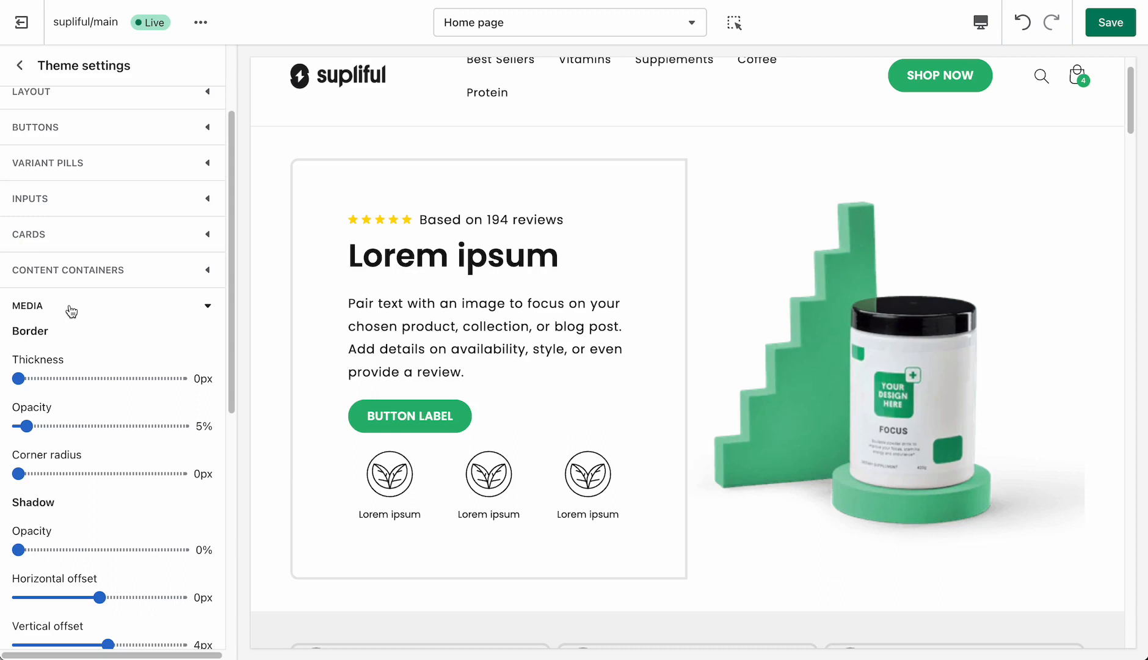
left_click_drag(19, 379, 37, 379)
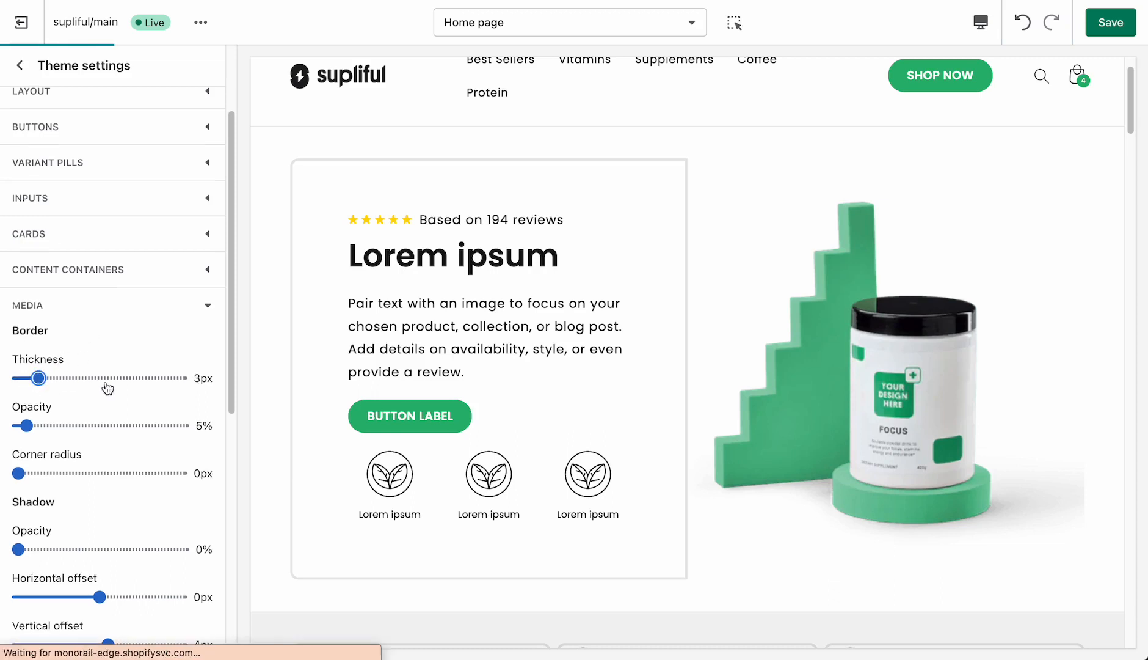
left_click_drag(18, 473, 57, 470)
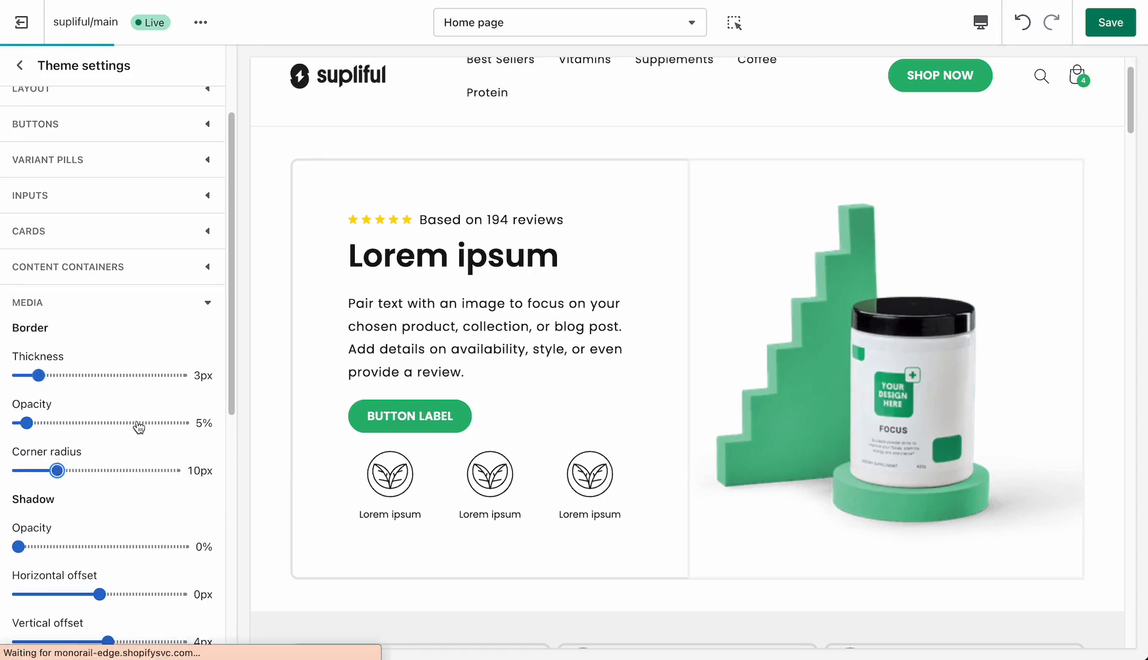
scroll(140, 426, "down", 3)
scroll(121, 441, "down", 1)
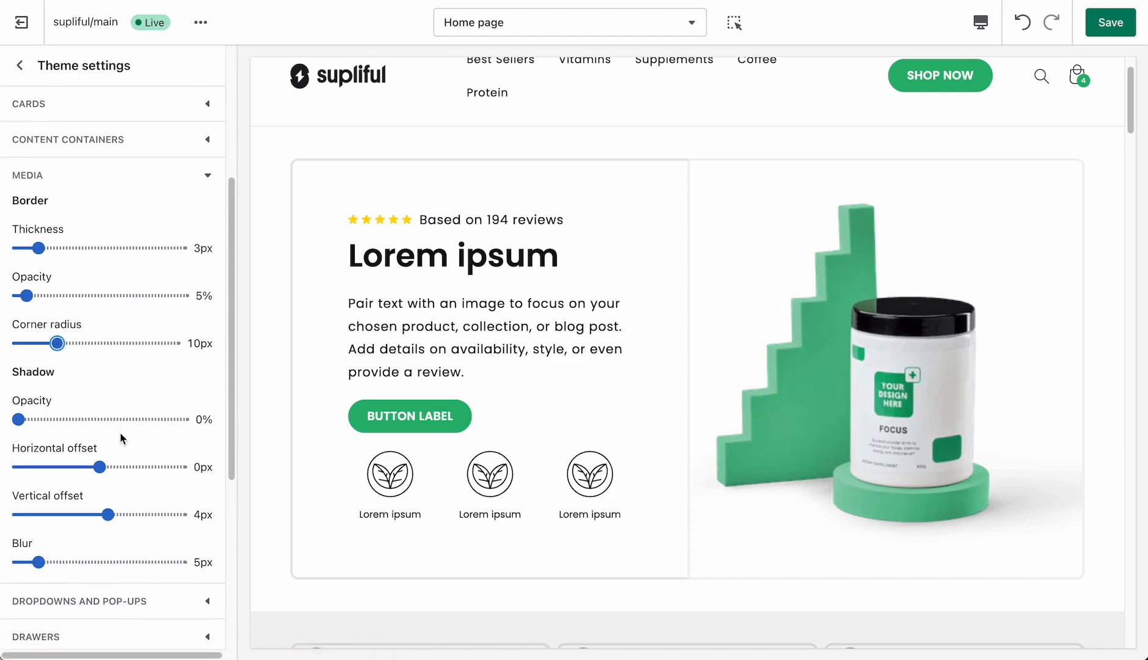
scroll(149, 264, "up", 1)
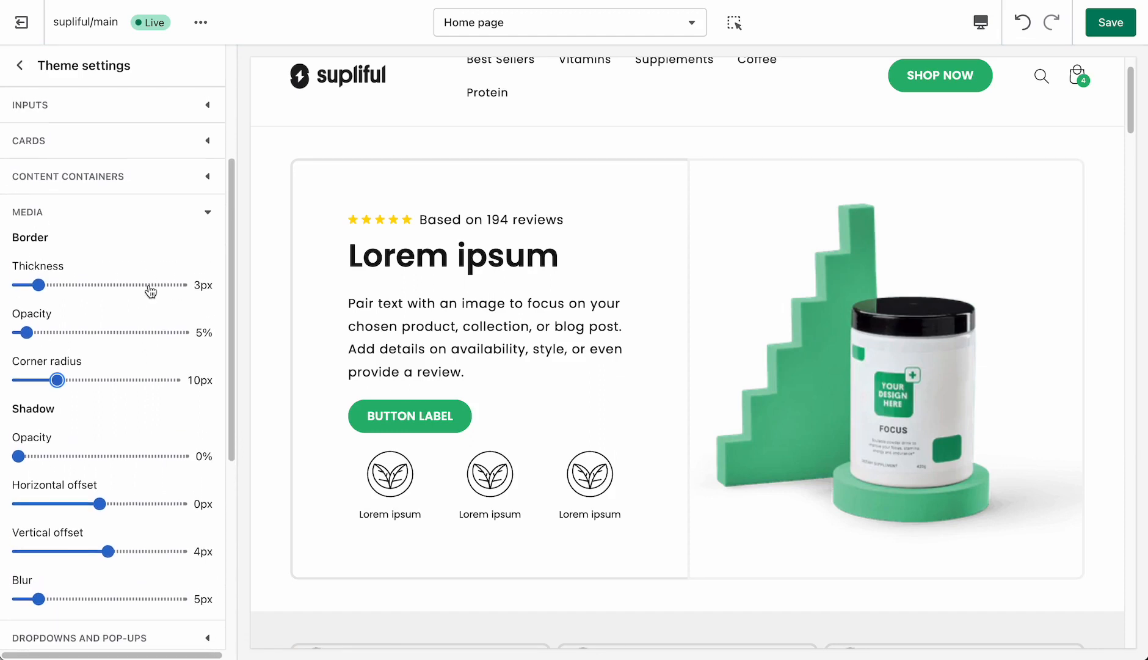
left_click(136, 228)
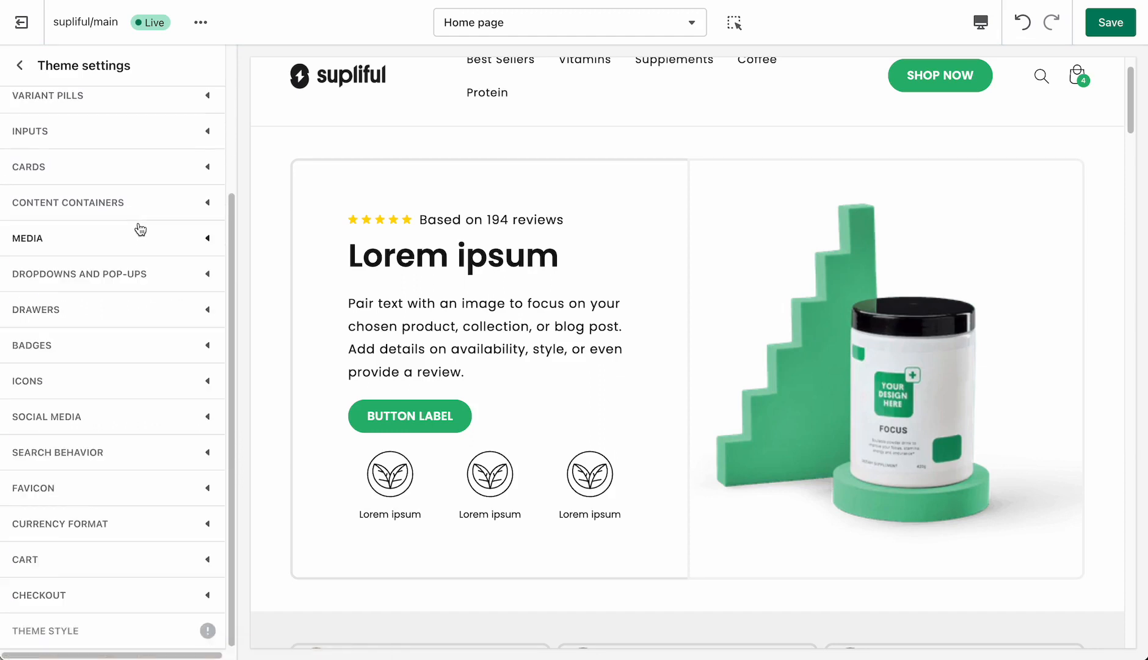
- Review the border and shadow settings for dropdowns and pop-ups and for drawers
left_click(117, 278)
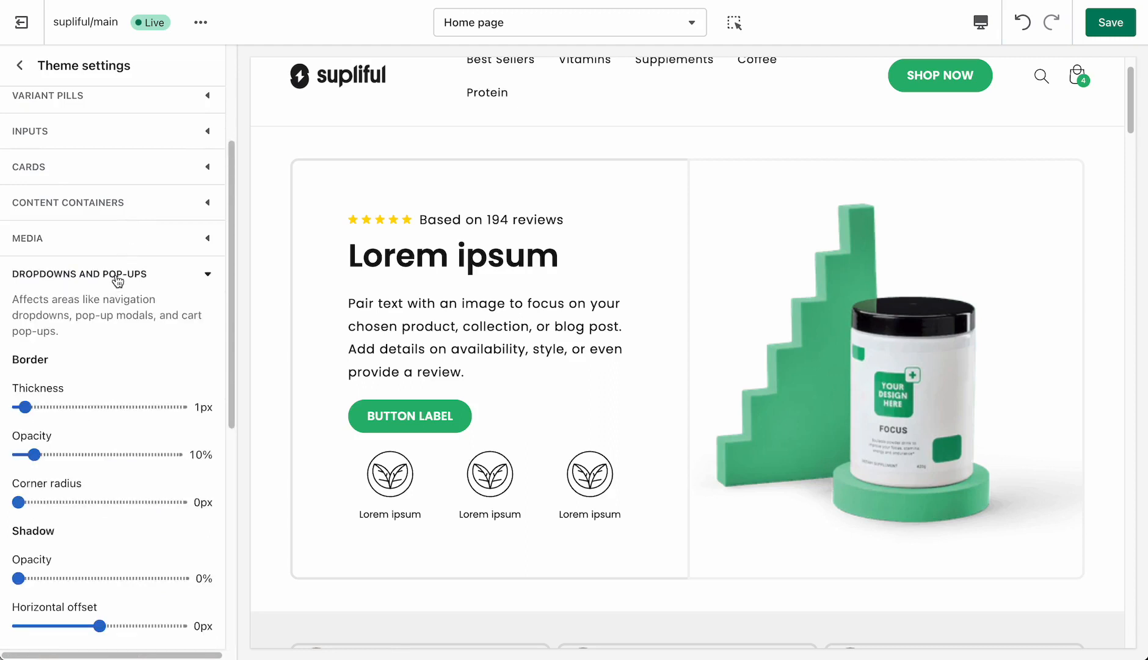
scroll(104, 403, "down", 3)
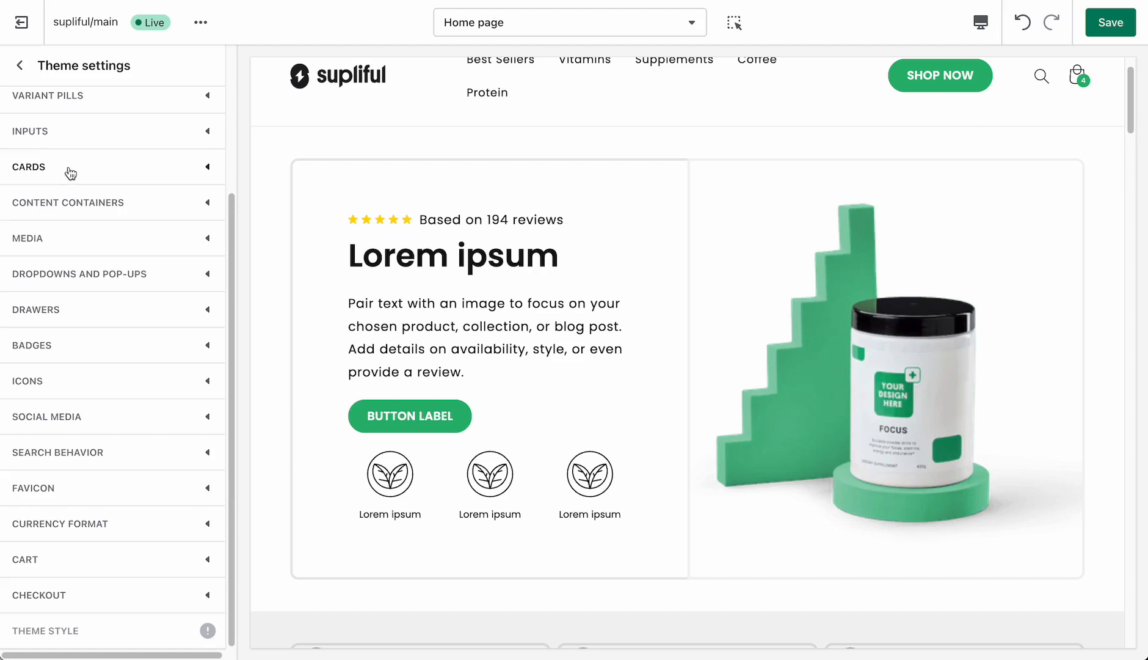
left_click(54, 314)
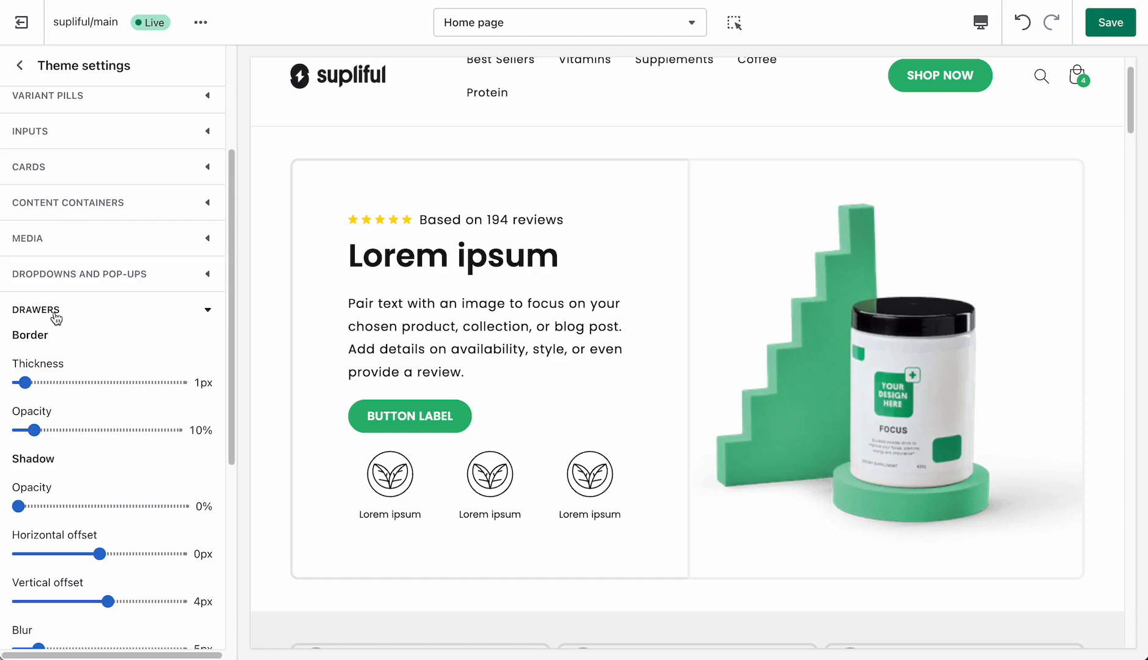
left_click(56, 314)
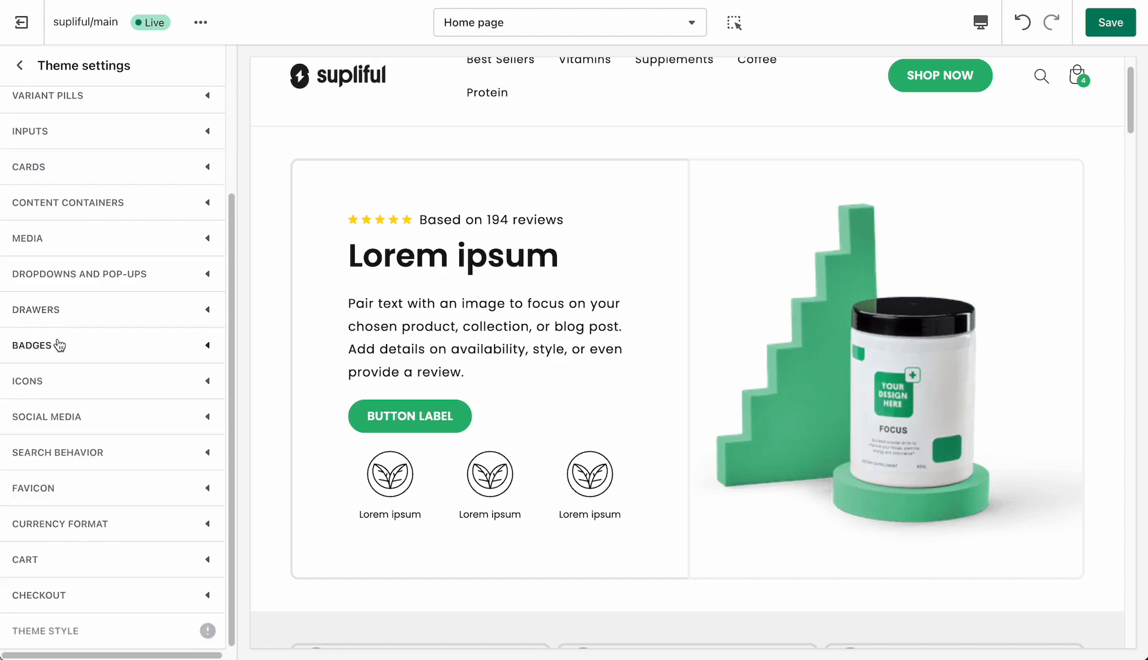
- Review the badge position and corner radius settings against the sale badge in Featured products, keeping the position at Top right
left_click(58, 345)
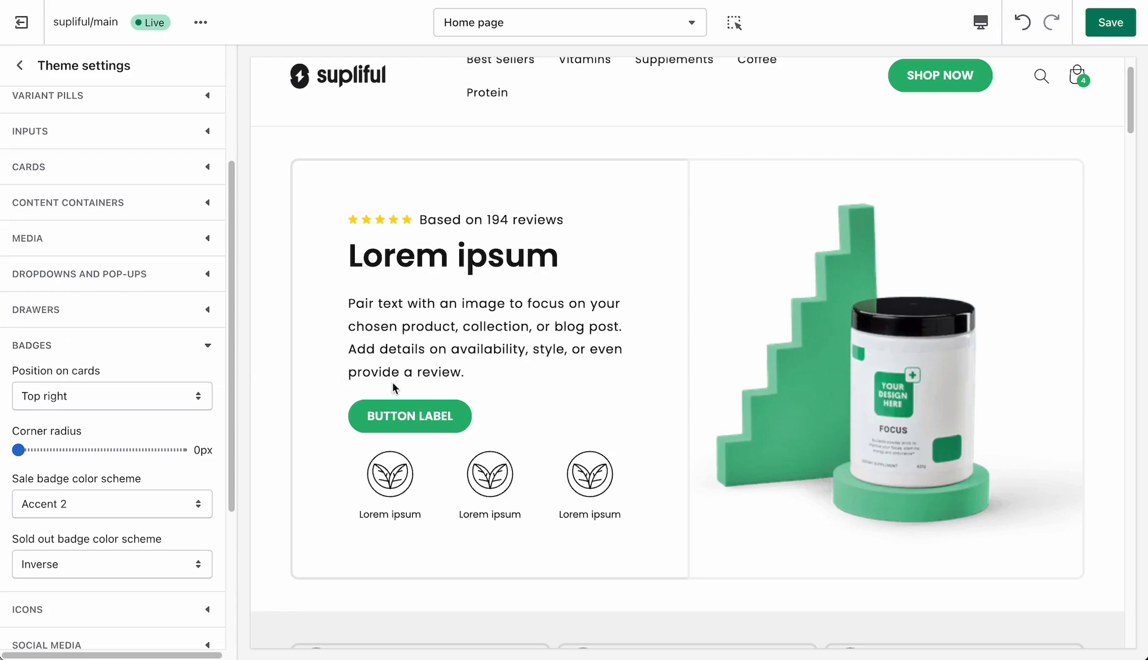
scroll(394, 385, "down", 7)
scroll(394, 385, "down", 3)
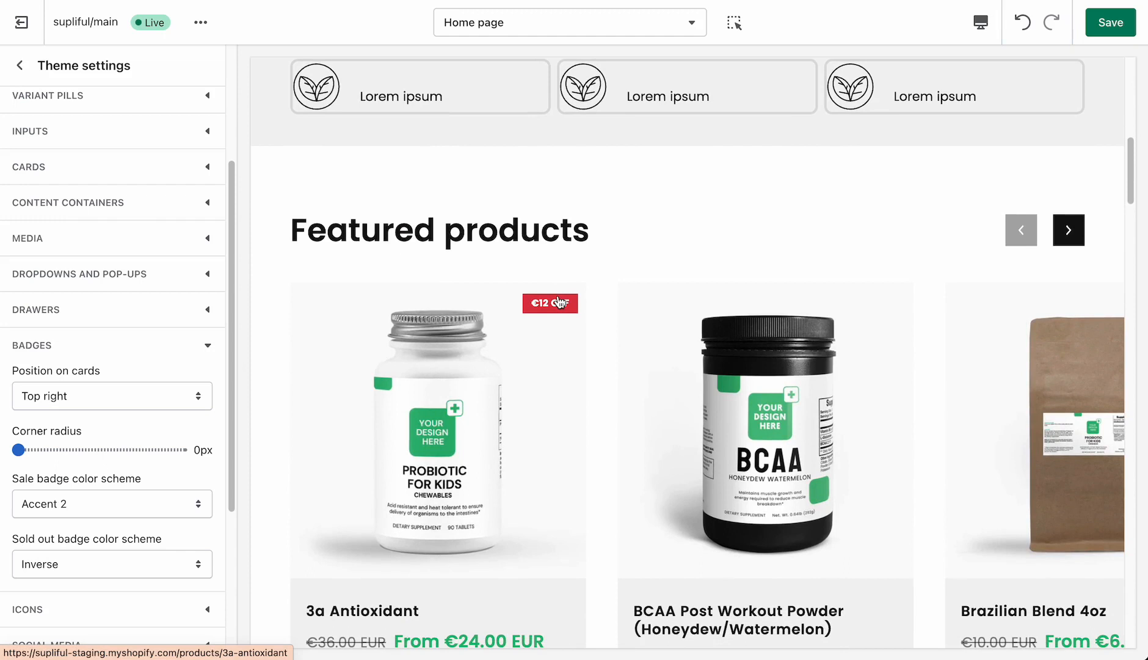
left_click(121, 402)
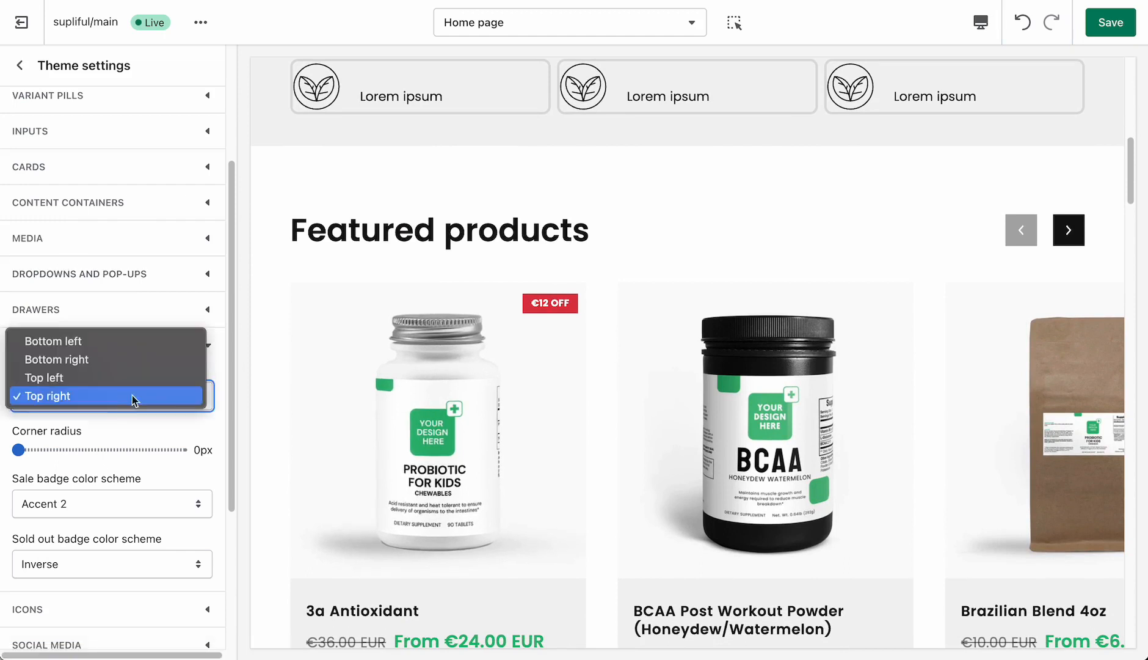
left_click(170, 396)
mouse_move(18, 449)
left_mouse_down()
mouse_move(30, 450)
mouse_move(15, 450)
left_mouse_up()
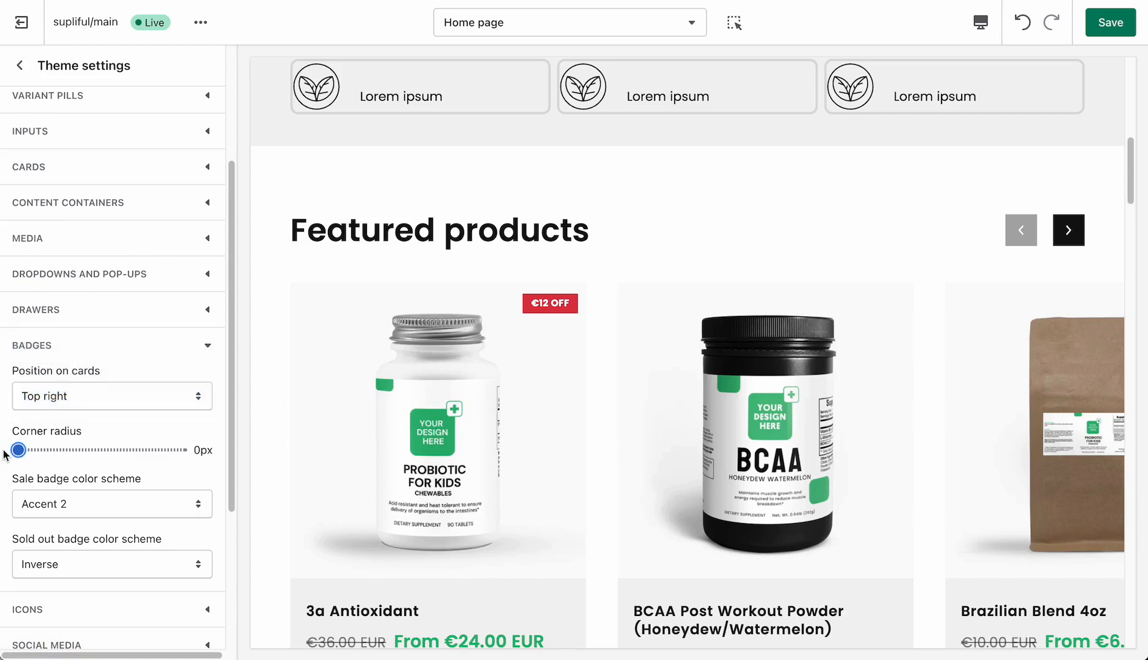
scroll(87, 468, "down", 2)
left_click(101, 206)
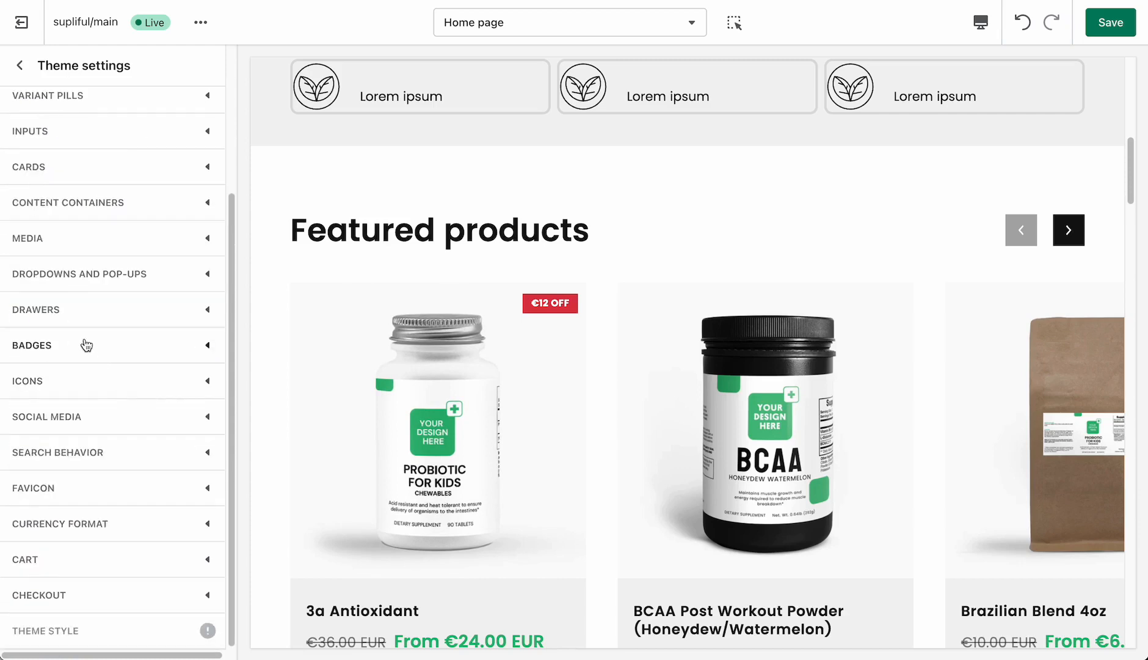
- Set the sale badge color scheme to Accent 1 and collapse the badge settings
left_click(84, 345)
scroll(96, 449, "down", 2)
left_click(76, 385)
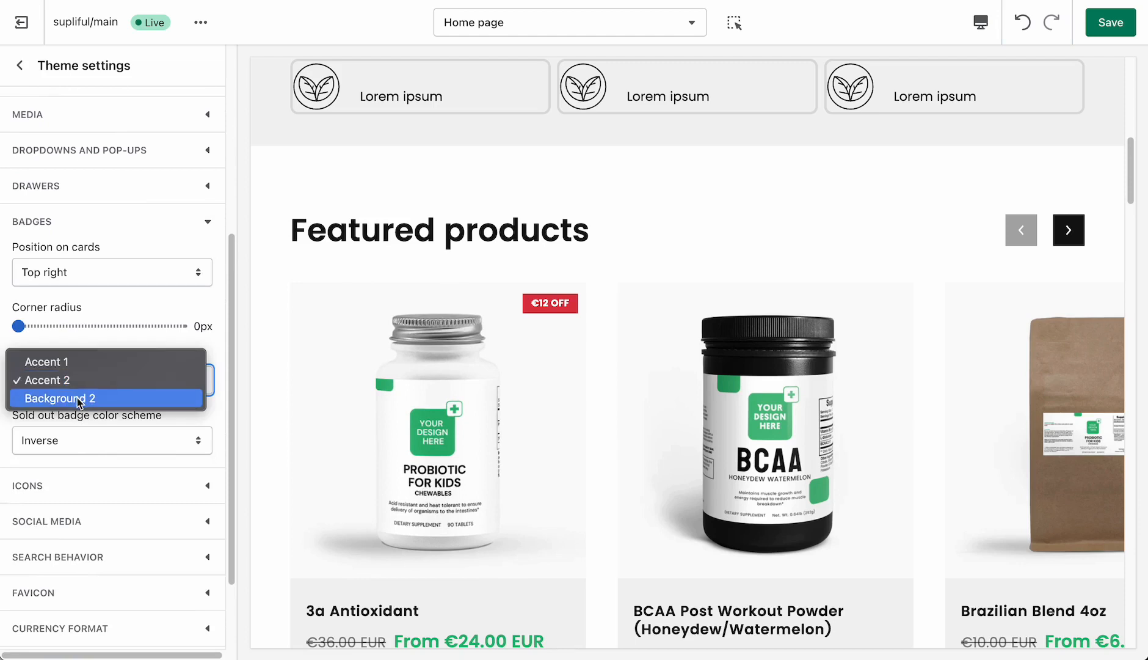
left_click(99, 360)
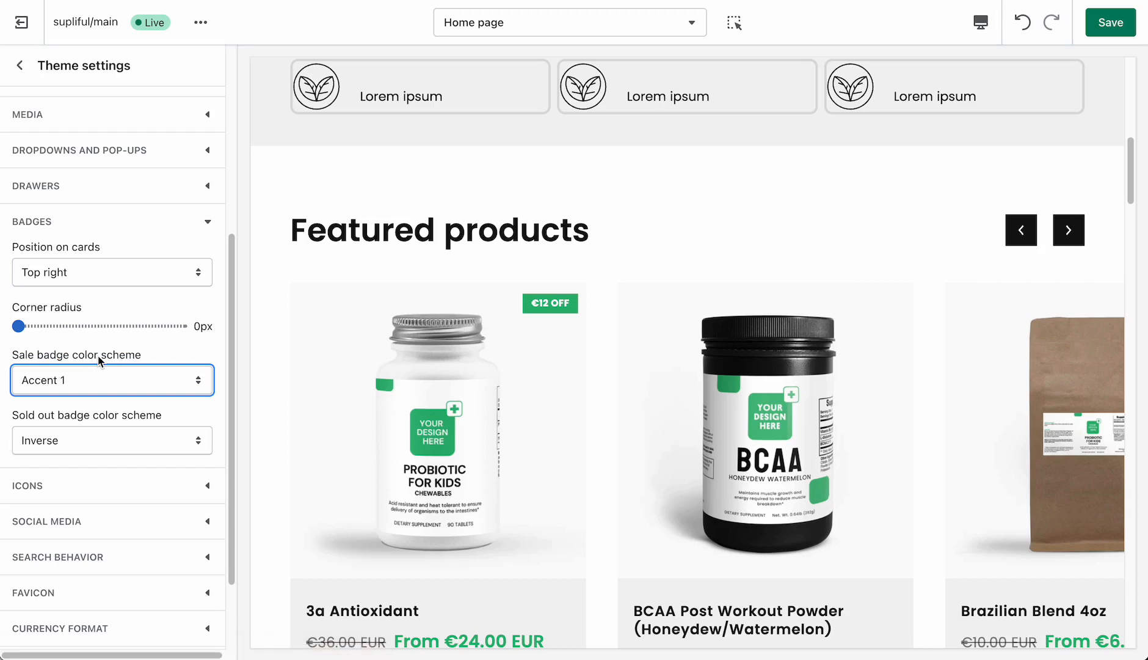
left_click(92, 220)
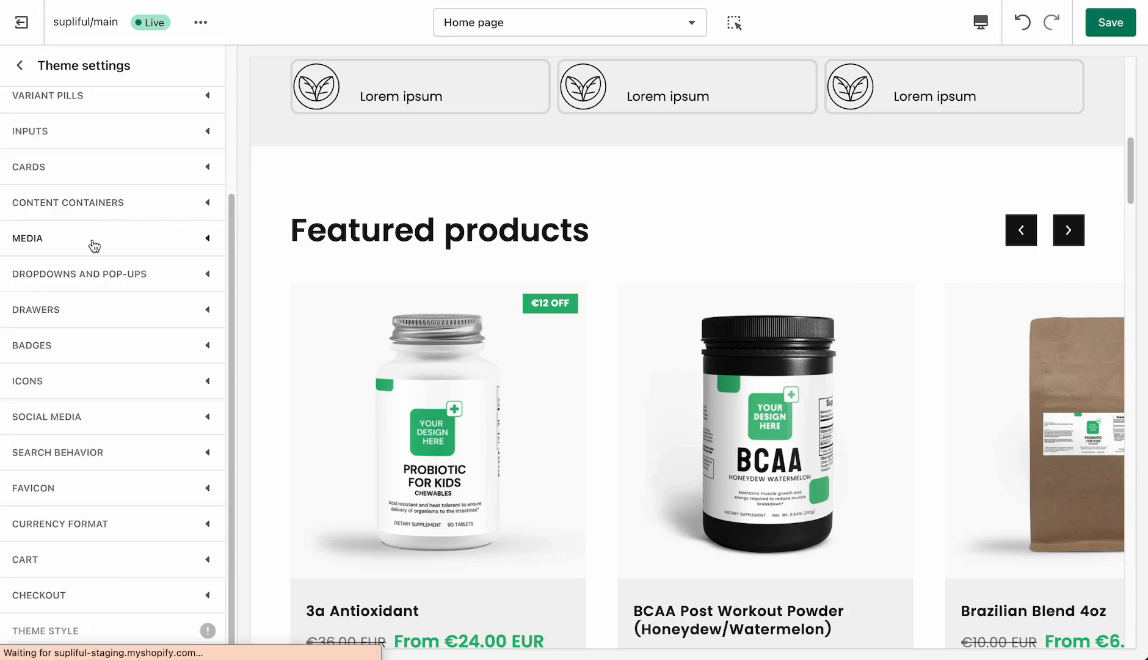
- Expand the social media settings, enter asd as the Twitter account, and check the social icons in the page footer
left_click(77, 421)
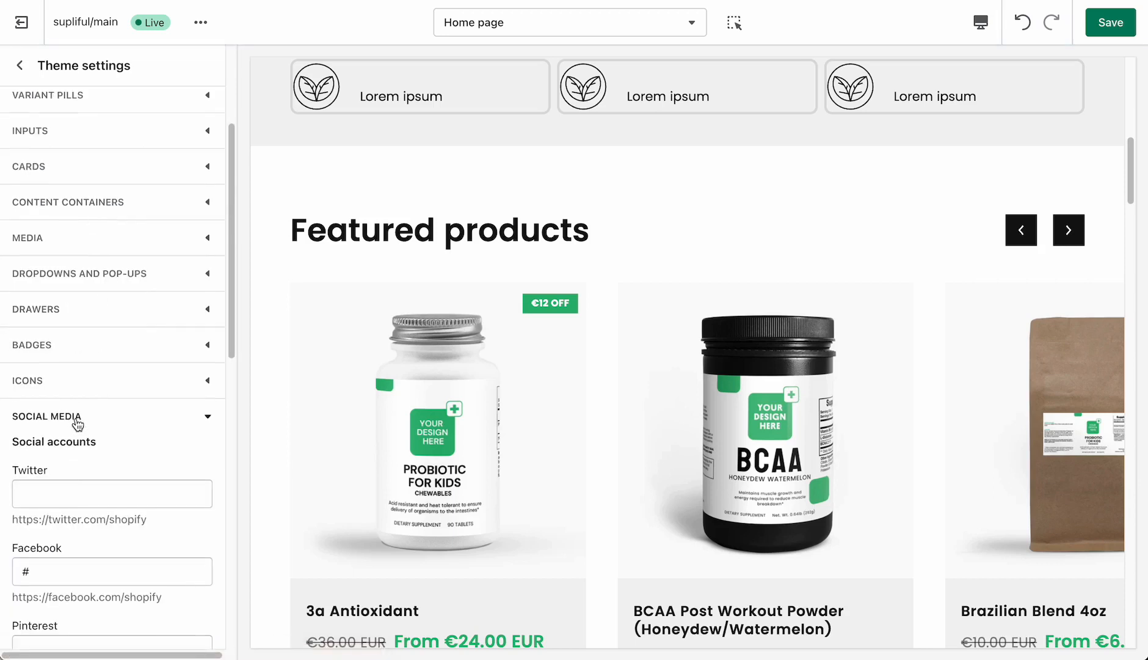
scroll(77, 422, "down", 1)
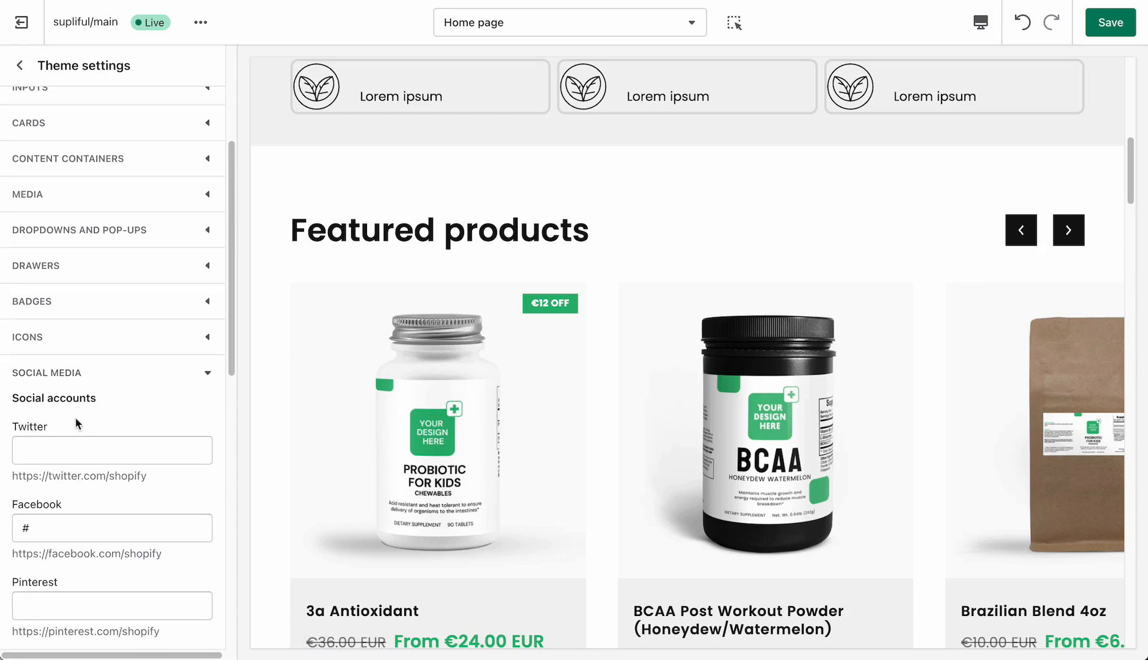
scroll(76, 417, "down", 2)
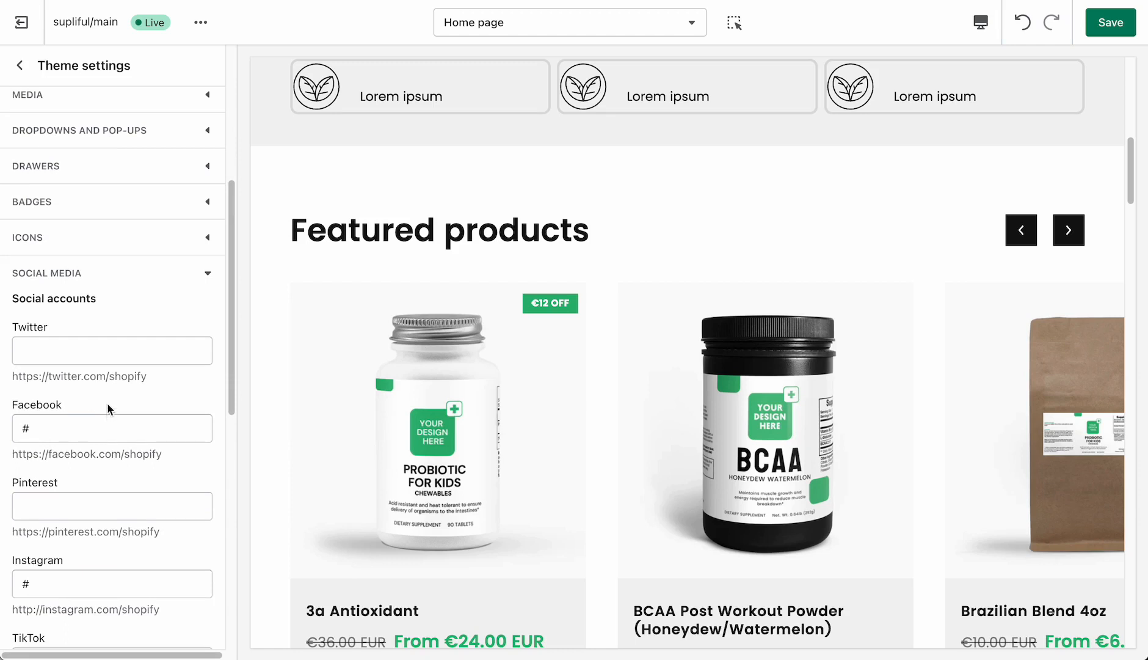
left_click(92, 354)
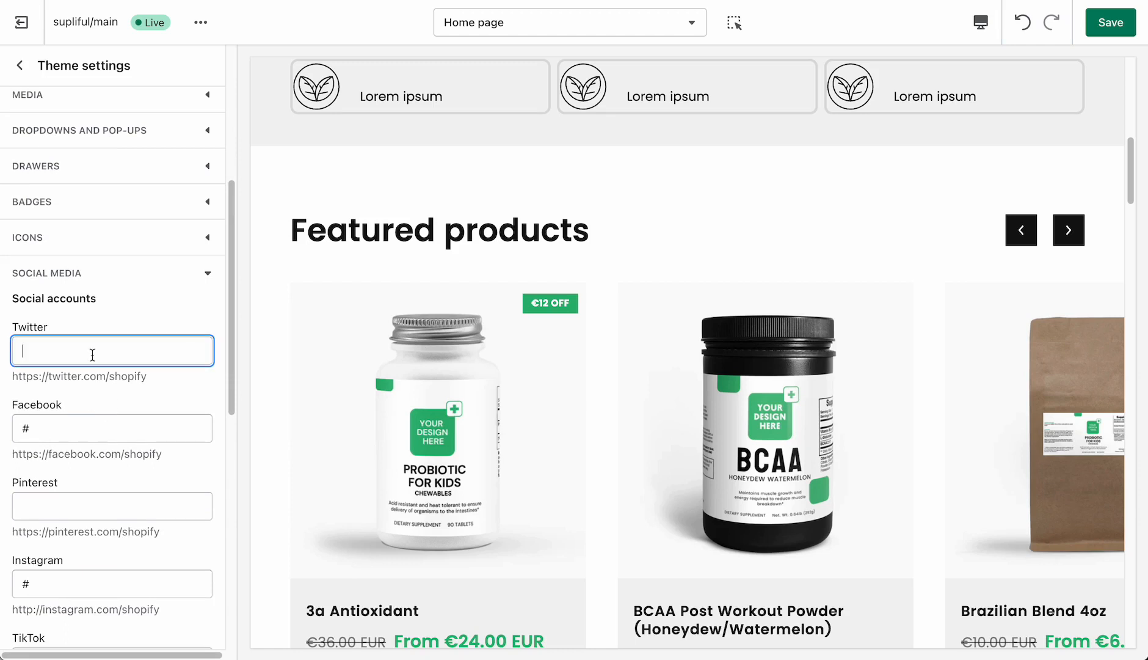
type("£")
key("BackSpace")
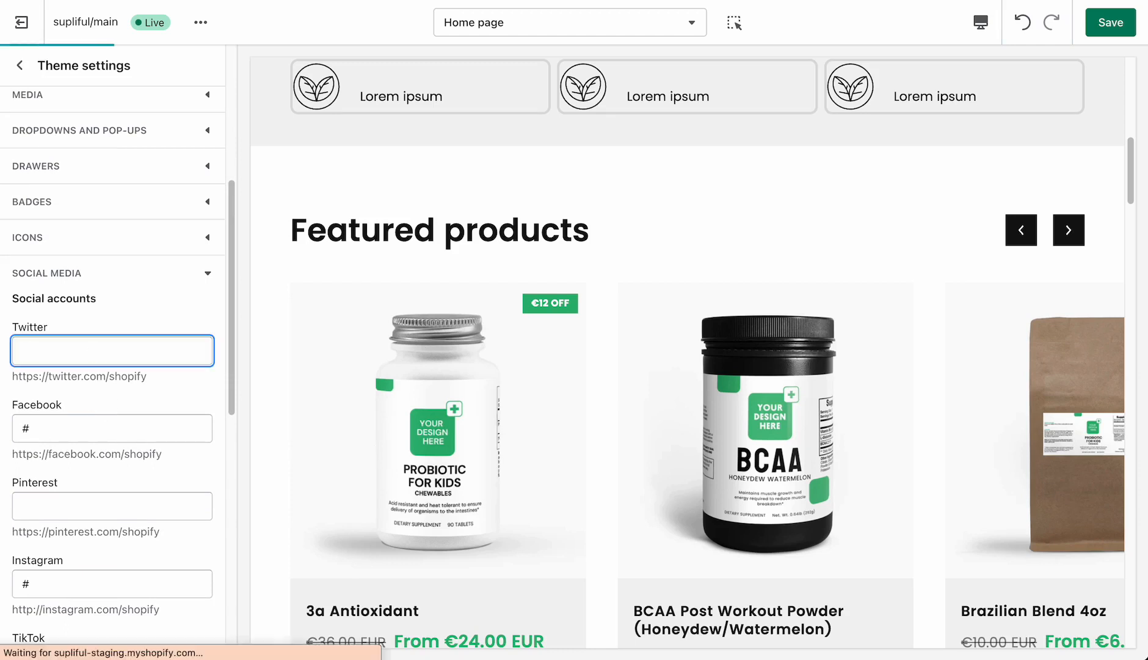
type("asd")
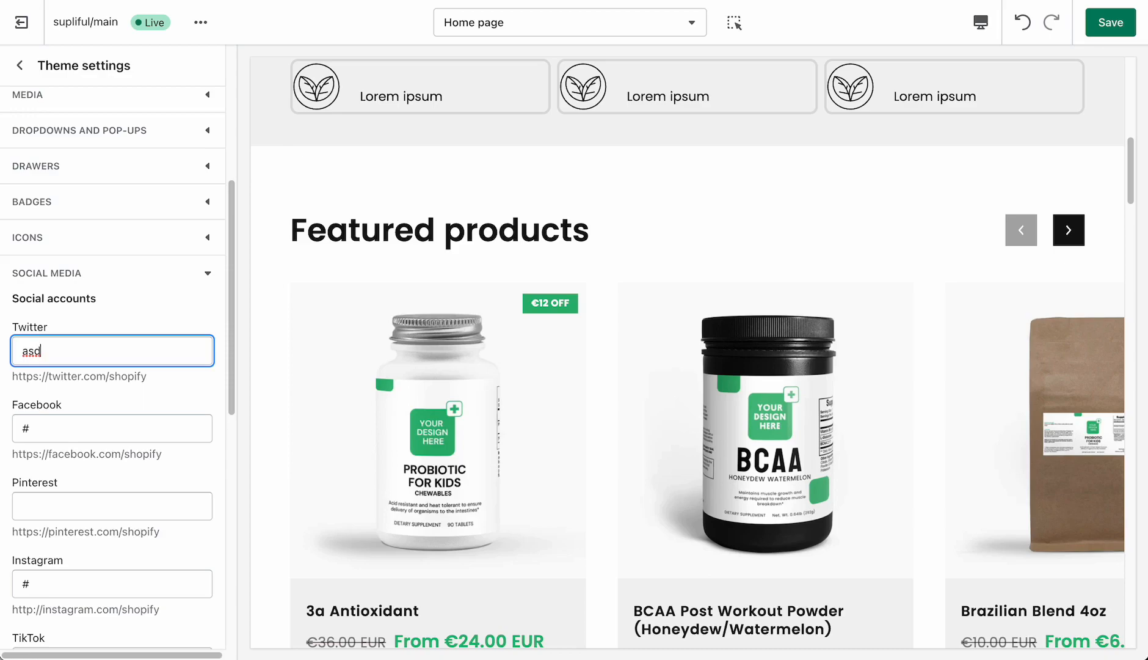
left_click_drag(1130, 169, 1133, 603)
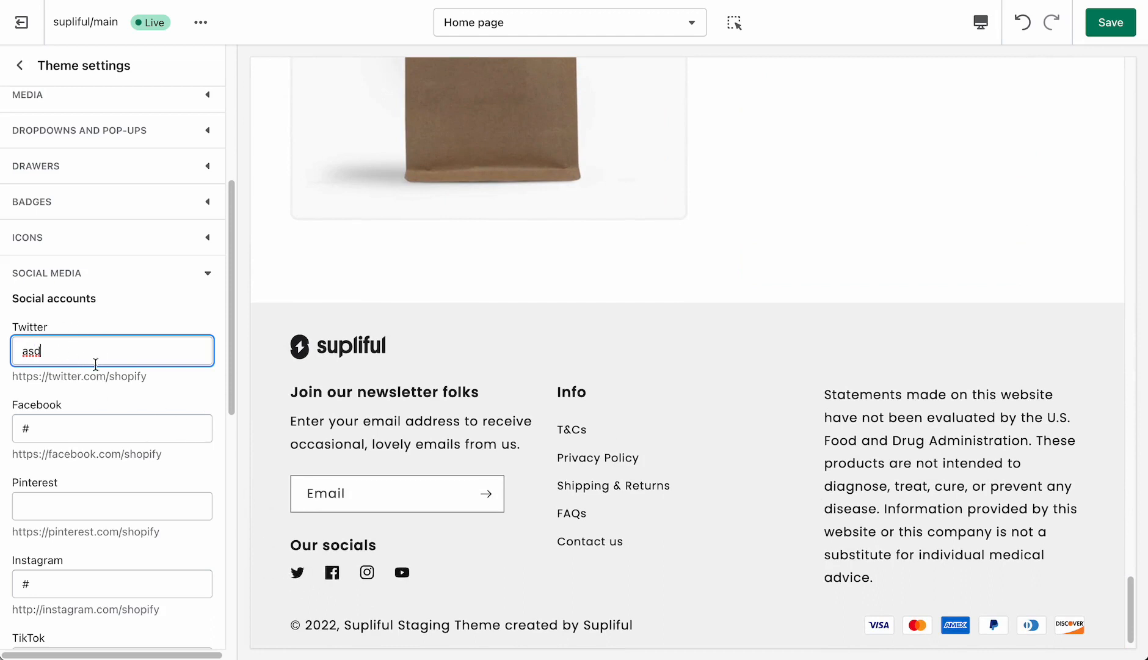
- Clear the Twitter account entry and collapse the social media settings
left_click_drag(82, 348, 19, 347)
key("BackSpace")
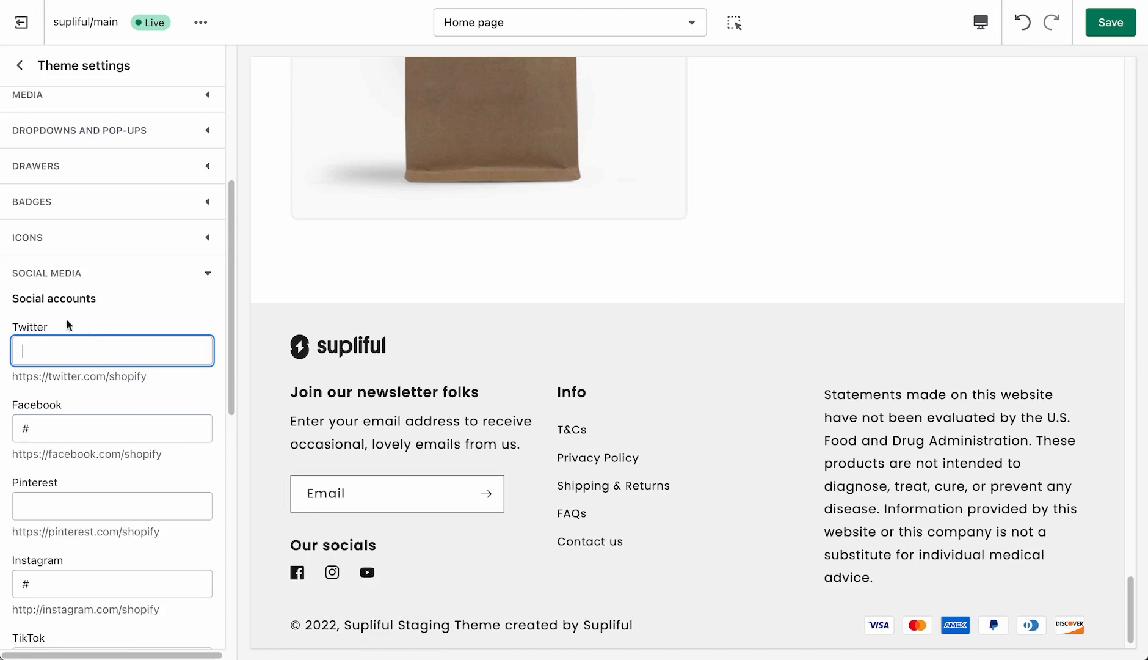
left_click(68, 275)
- Review the product suggestion options under search behavior and test the storefront search in the preview with anti
left_click(87, 459)
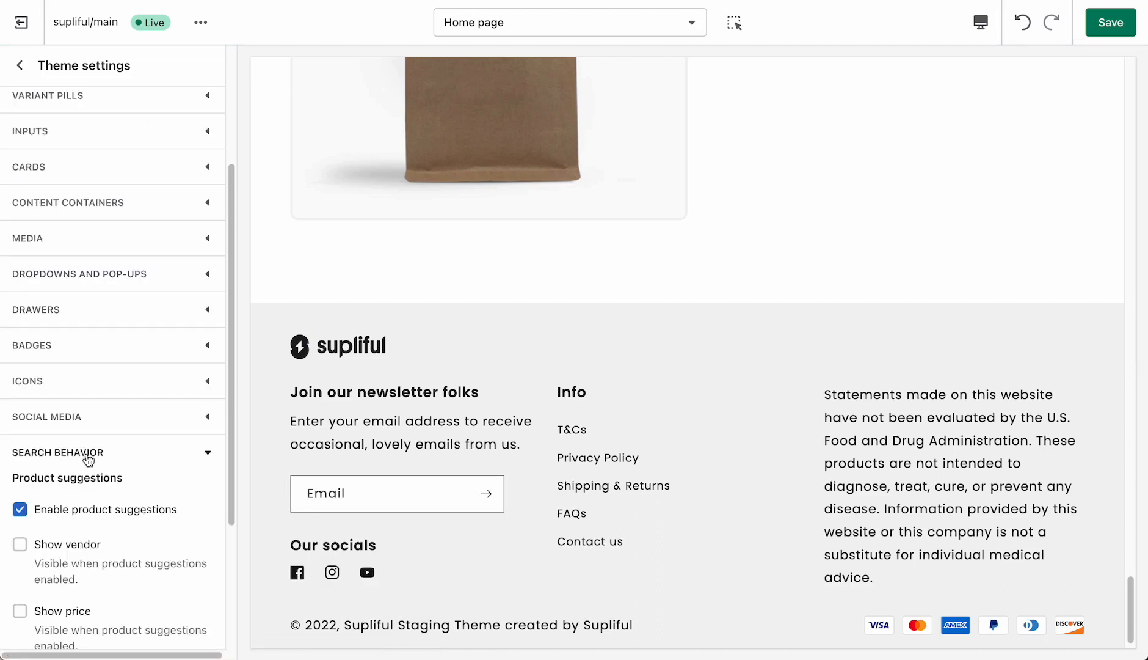
scroll(88, 460, "down", 1)
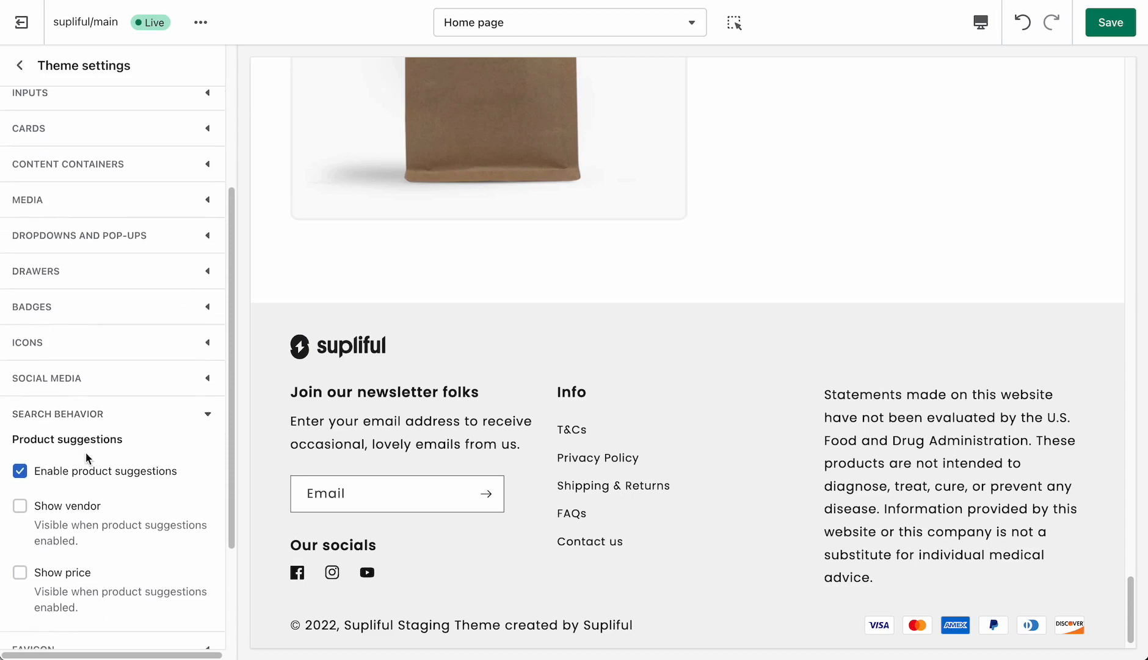
scroll(872, 302, "up", 6)
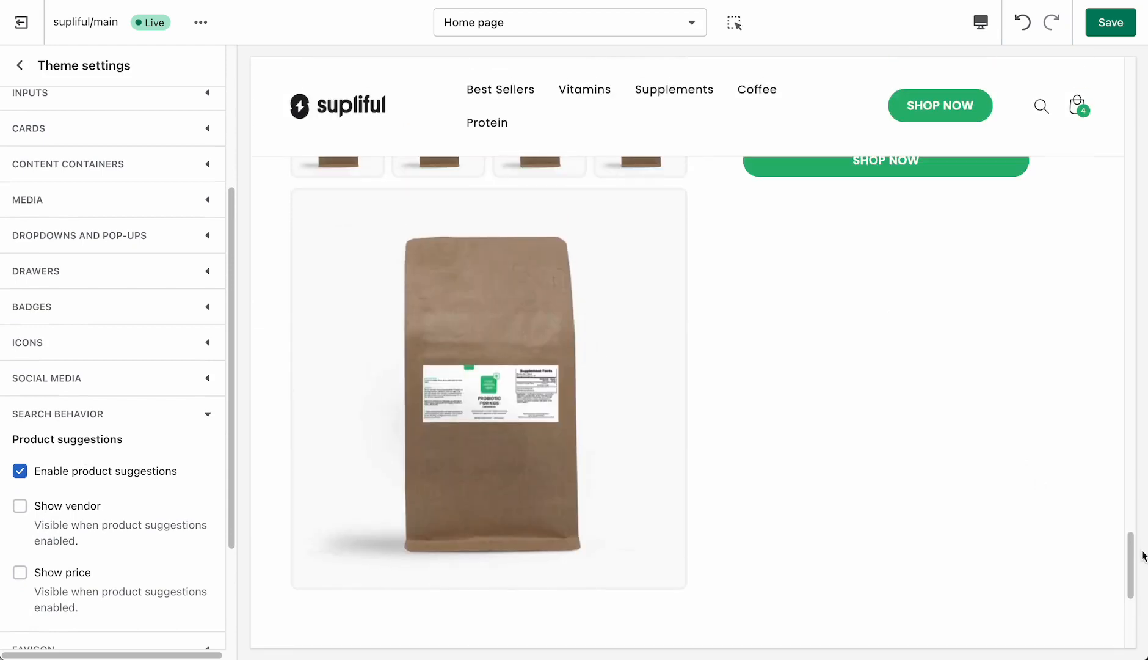
scroll(1135, 557, "up", 5)
left_click(1042, 107)
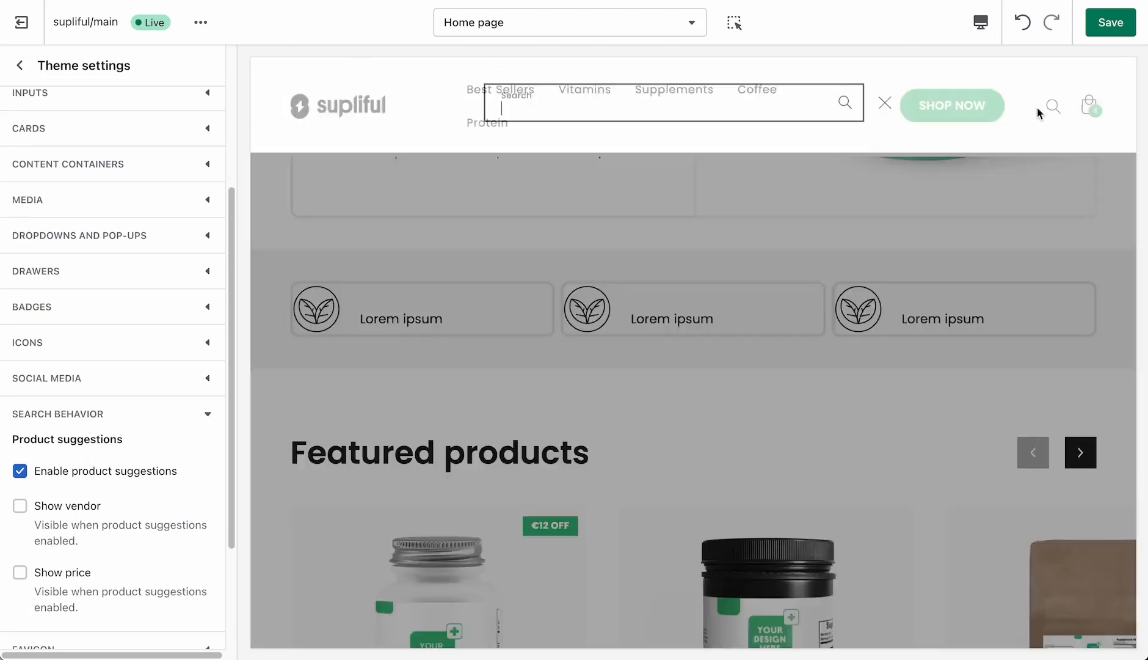
type("anti")
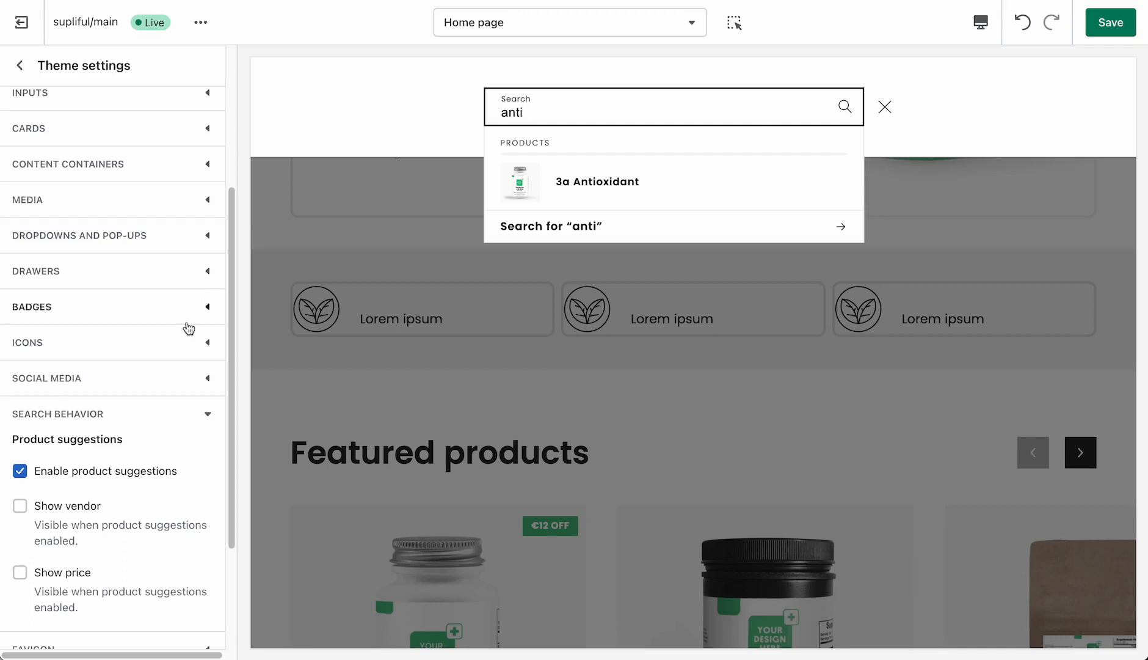
- Enable Show price for product suggestions and collapse the search behavior settings
scroll(172, 346, "down", 1)
scroll(171, 350, "down", 1)
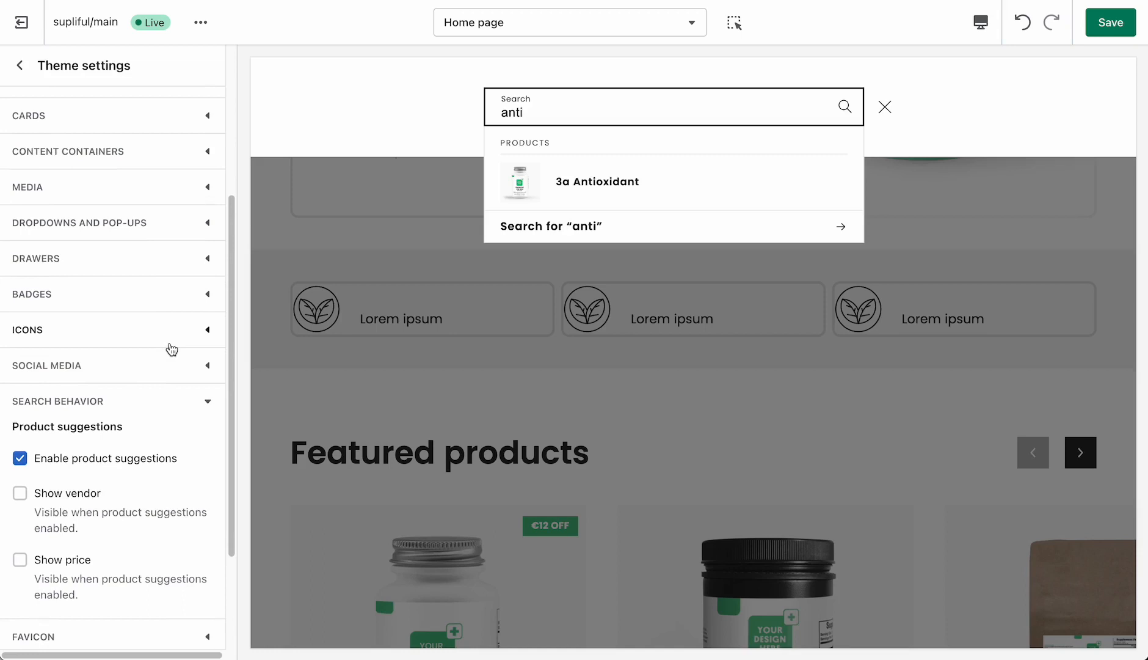
left_click(77, 566)
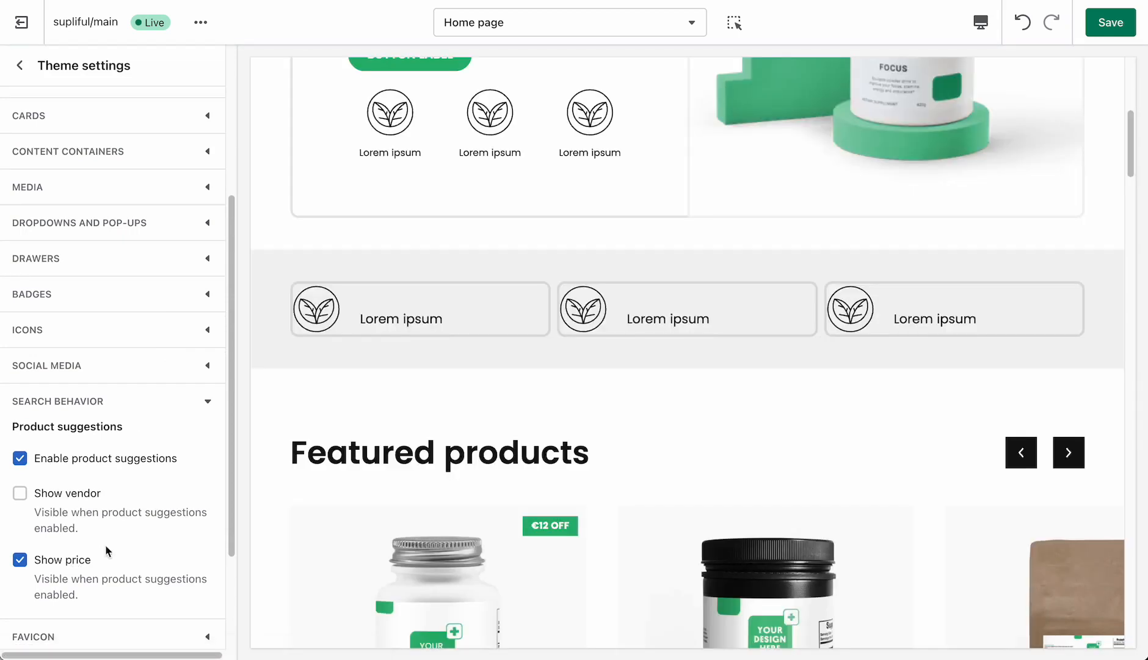
left_click(125, 408)
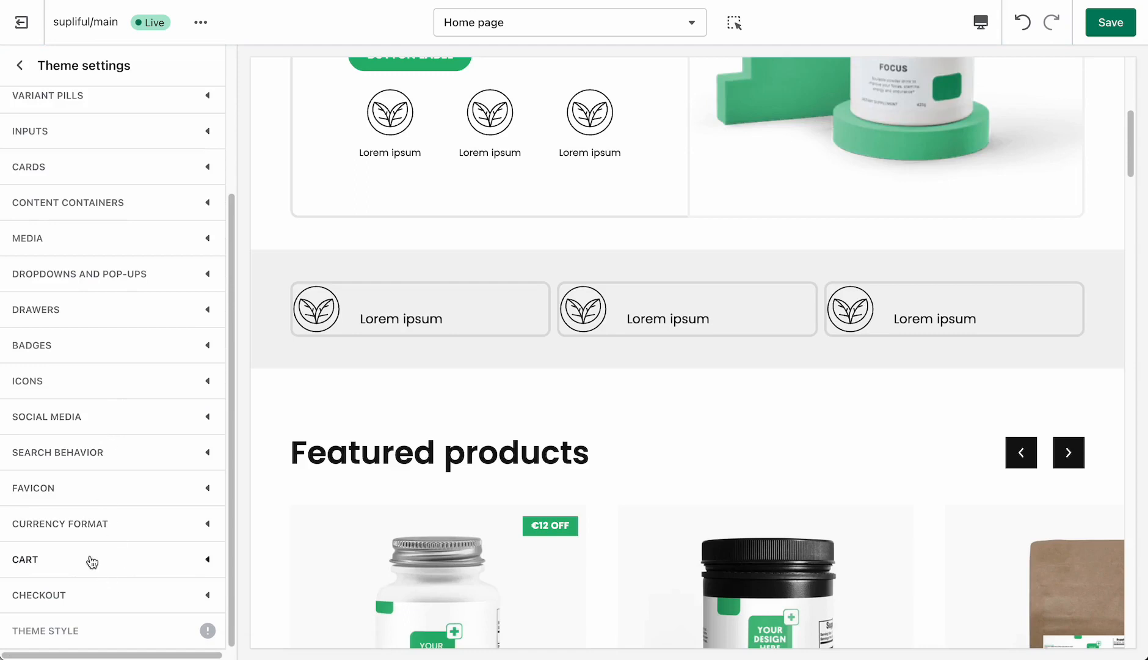
- Review the favicon image setting and its size note, and collapse the favicon settings
left_click(54, 498)
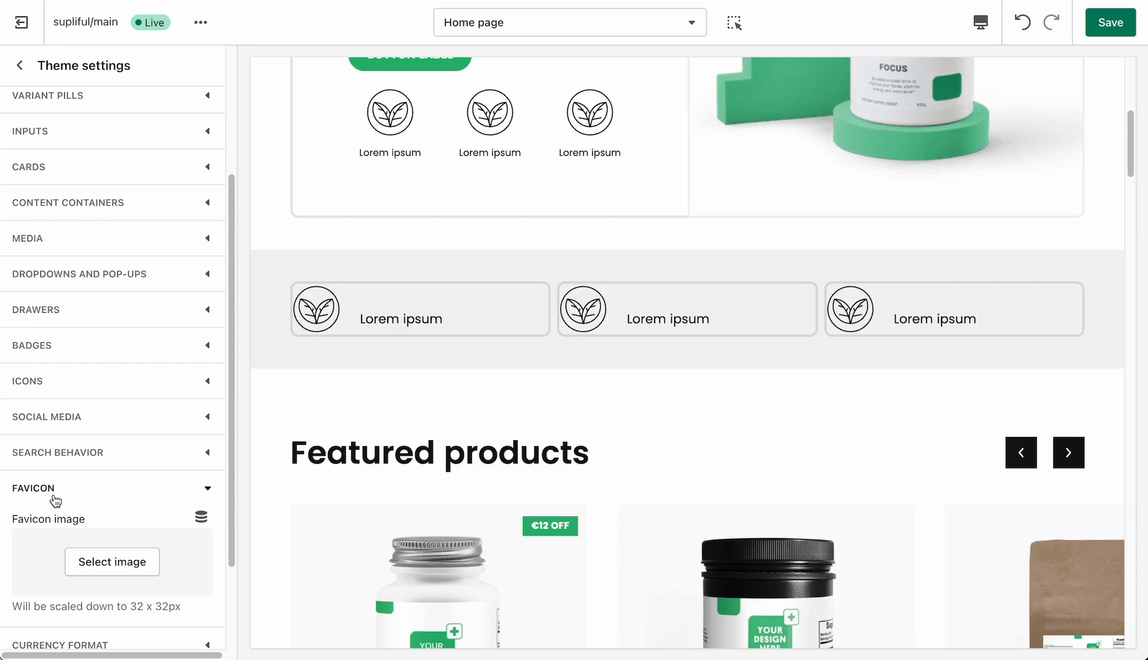
scroll(56, 500, "down", 1)
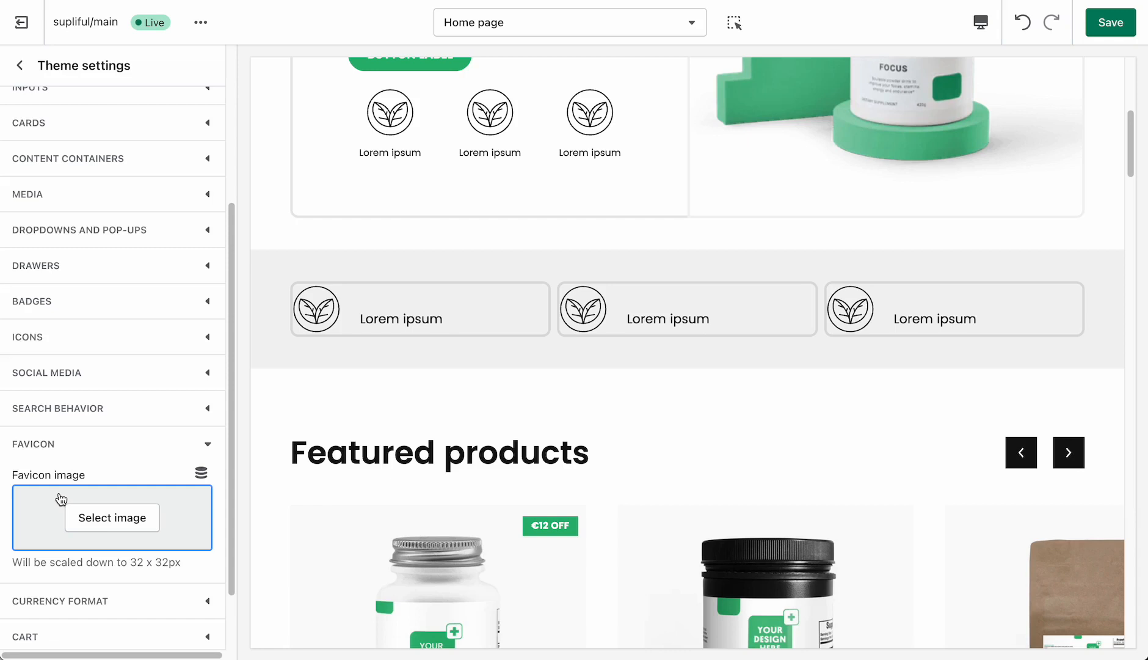
left_click(47, 443)
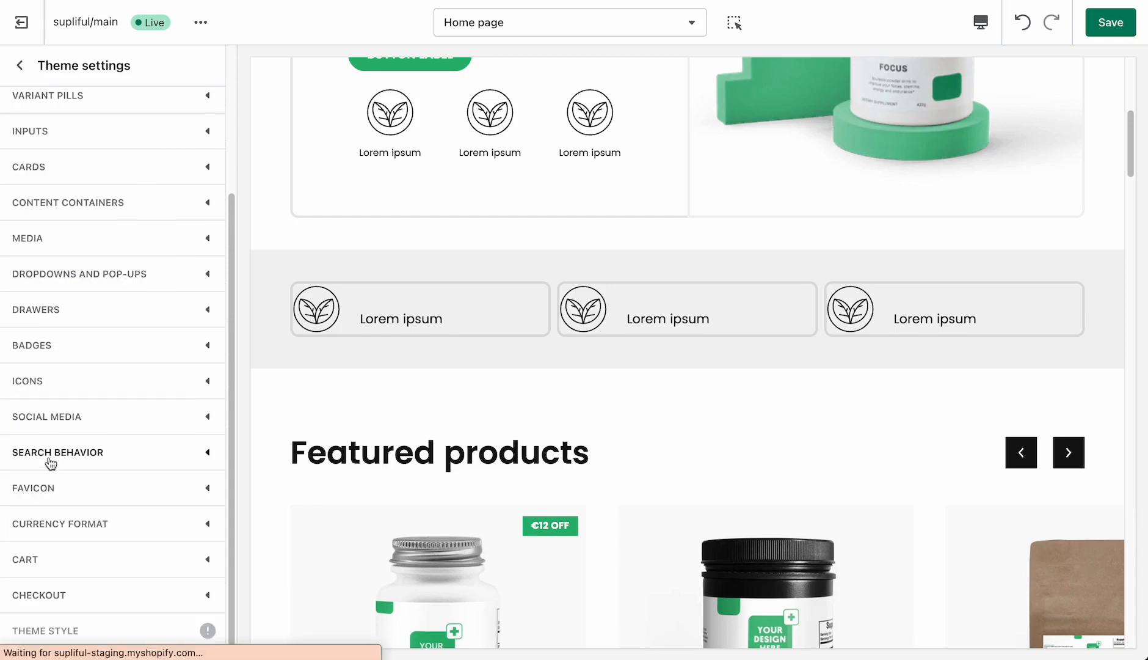
- Review the currency codes setting against the prices in Featured products, and collapse the currency format settings
left_click(84, 530)
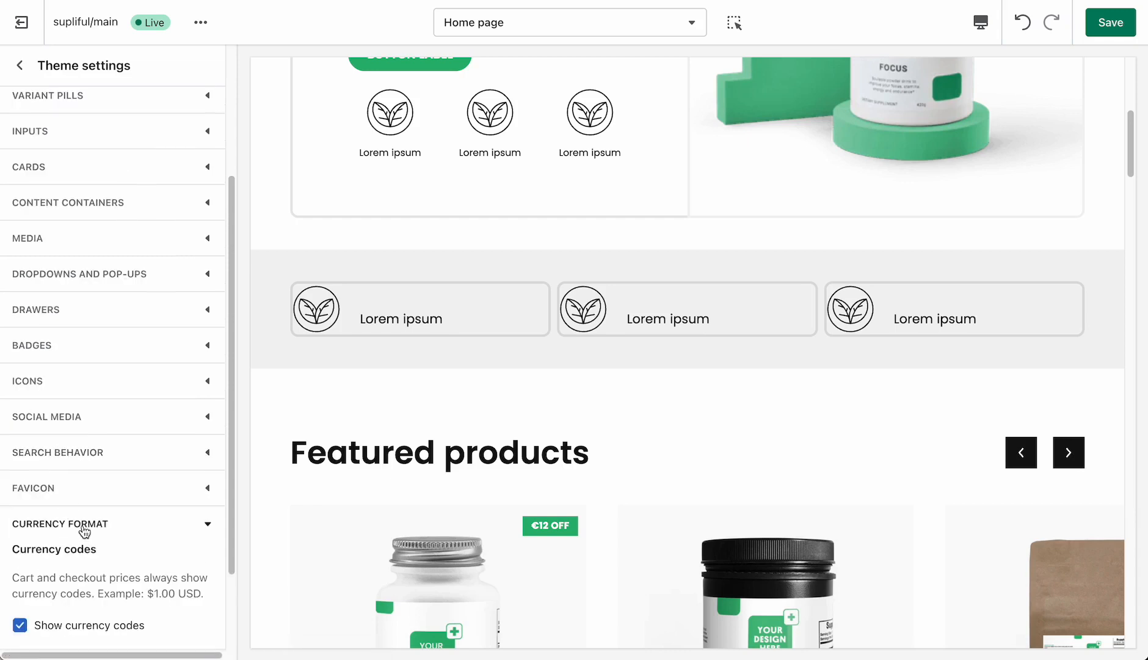
scroll(85, 530, "down", 1)
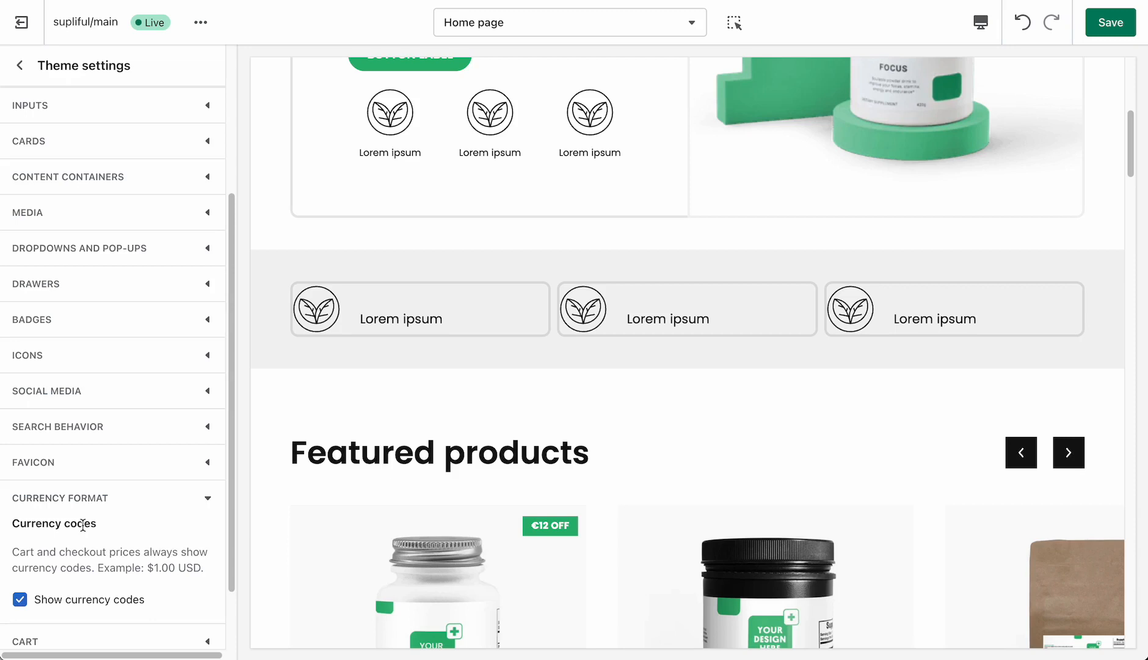
scroll(85, 524, "down", 1)
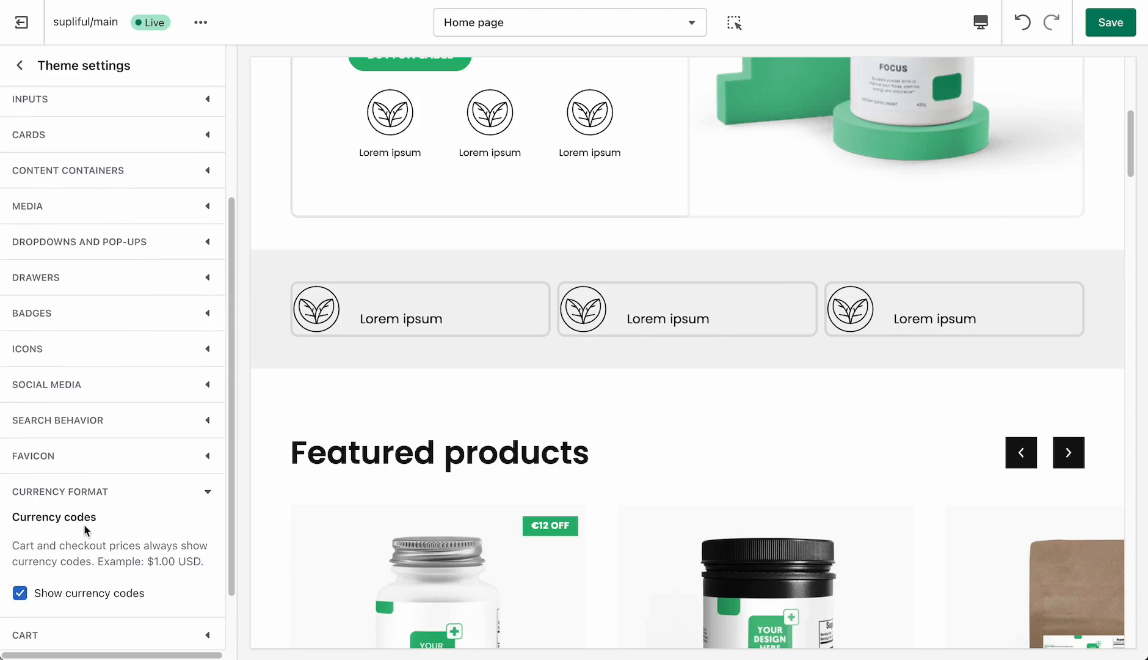
left_click_drag(179, 562, 203, 563)
scroll(587, 422, "down", 3)
scroll(584, 426, "down", 1)
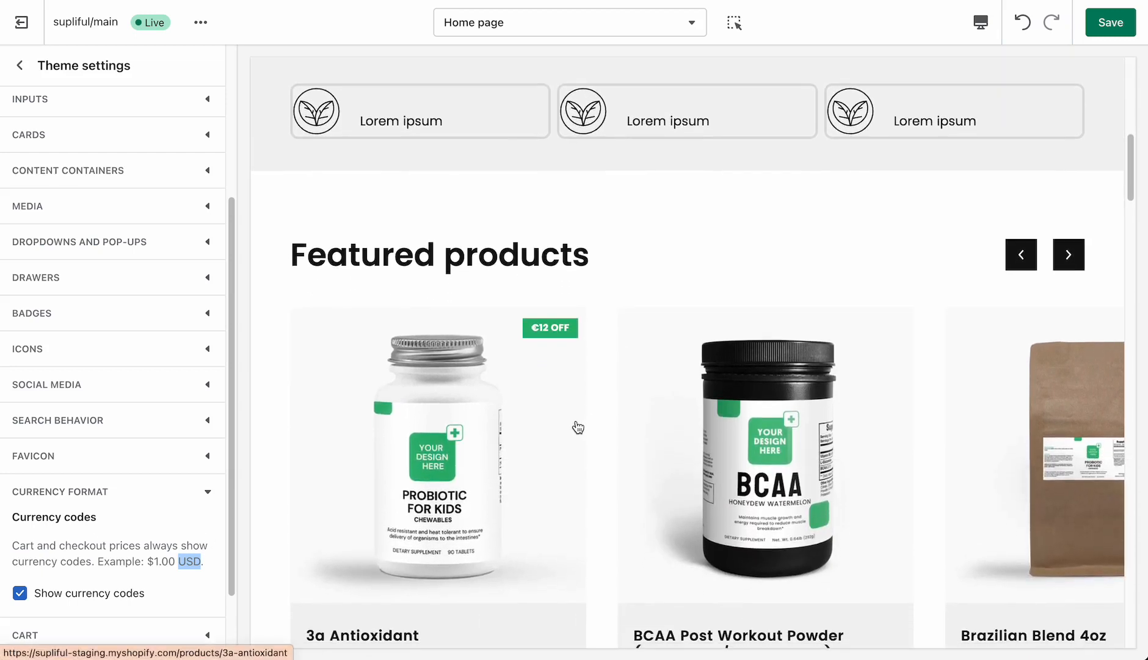
left_click(110, 492)
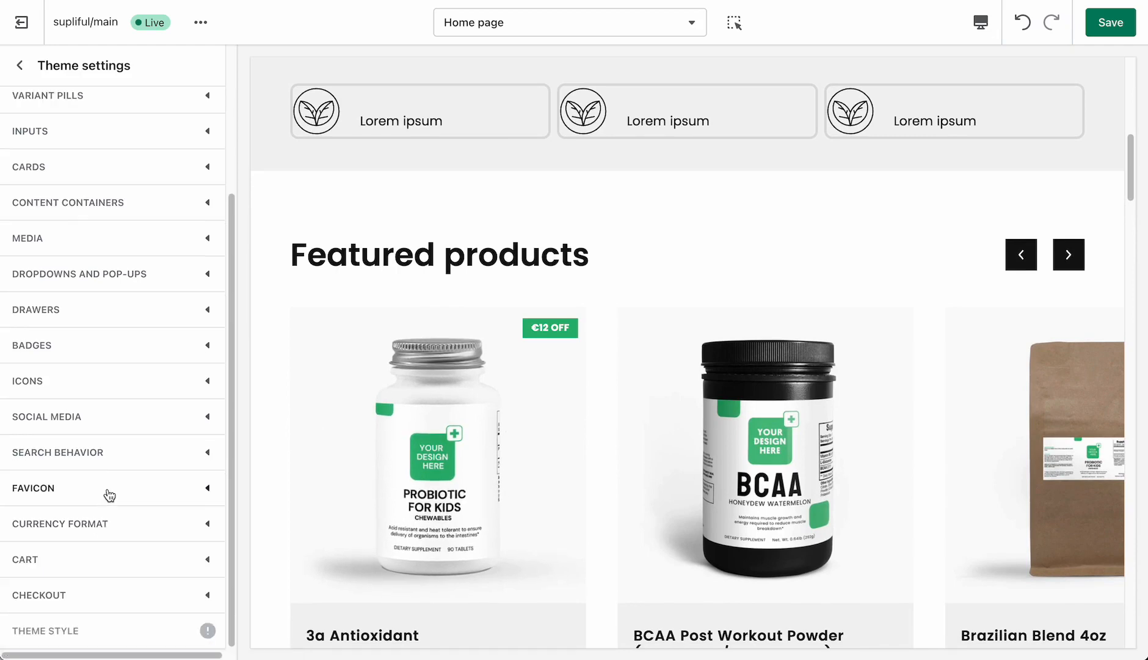
- Set the cart type to Drawer in the cart settings and save the theme changes
left_click(64, 557)
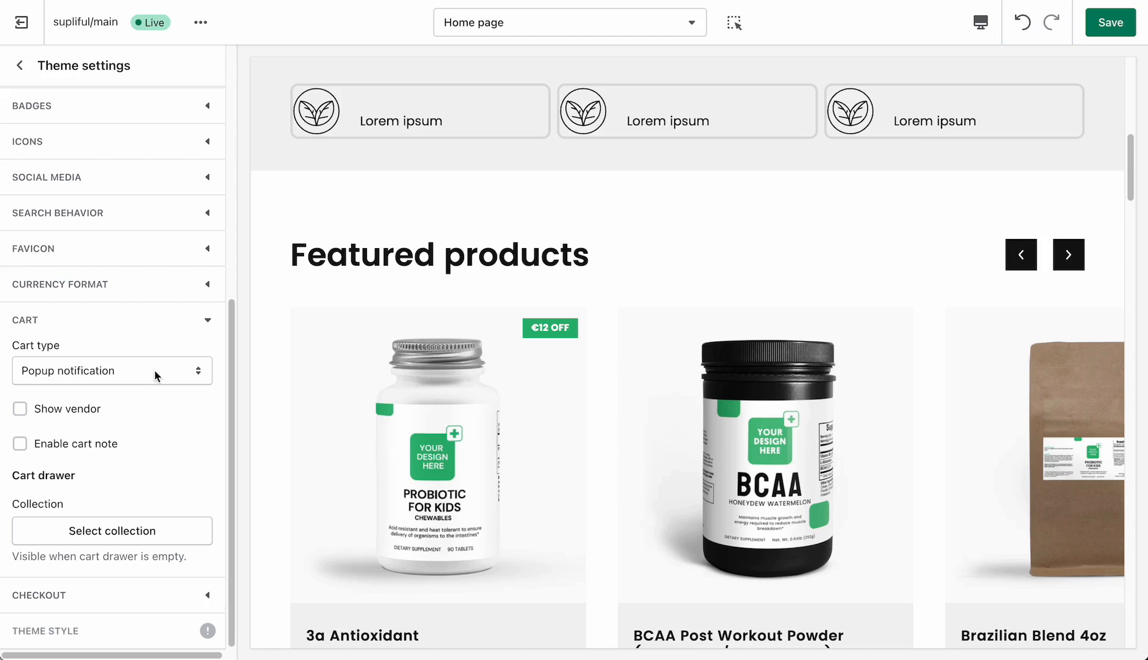
left_click(136, 371)
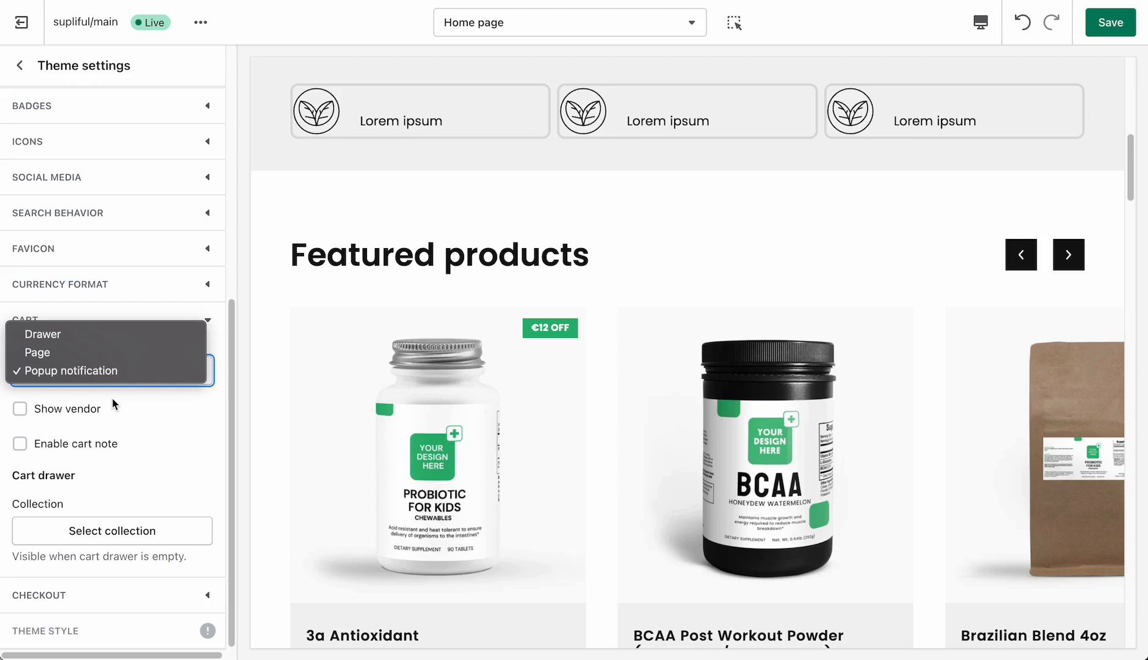
left_click(61, 335)
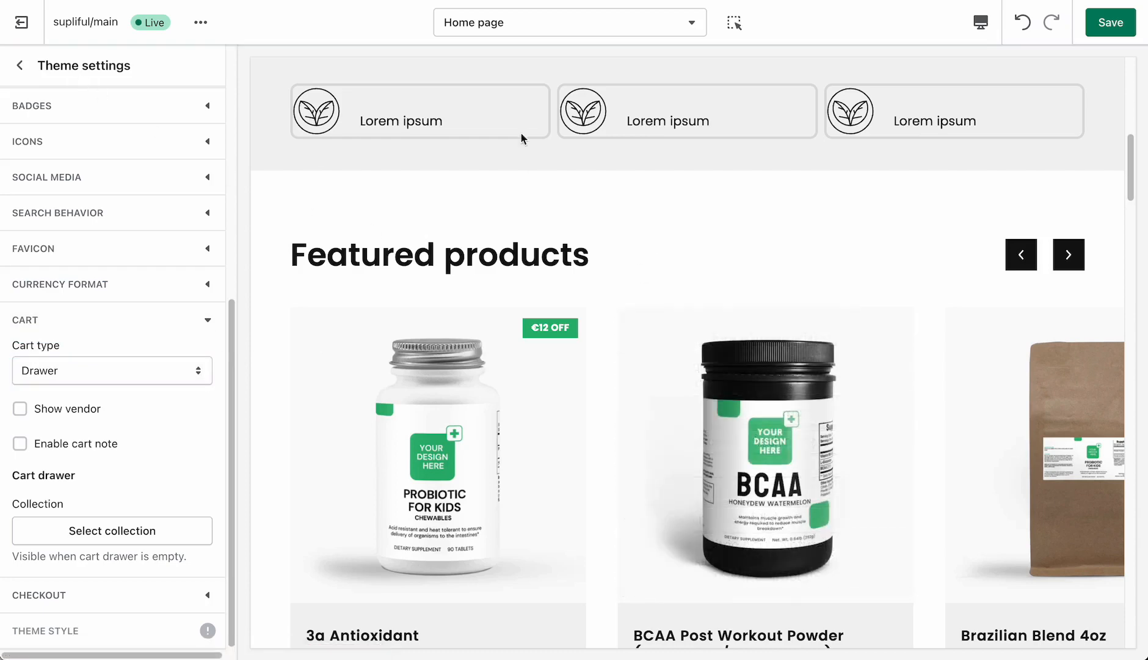
left_click(1114, 27)
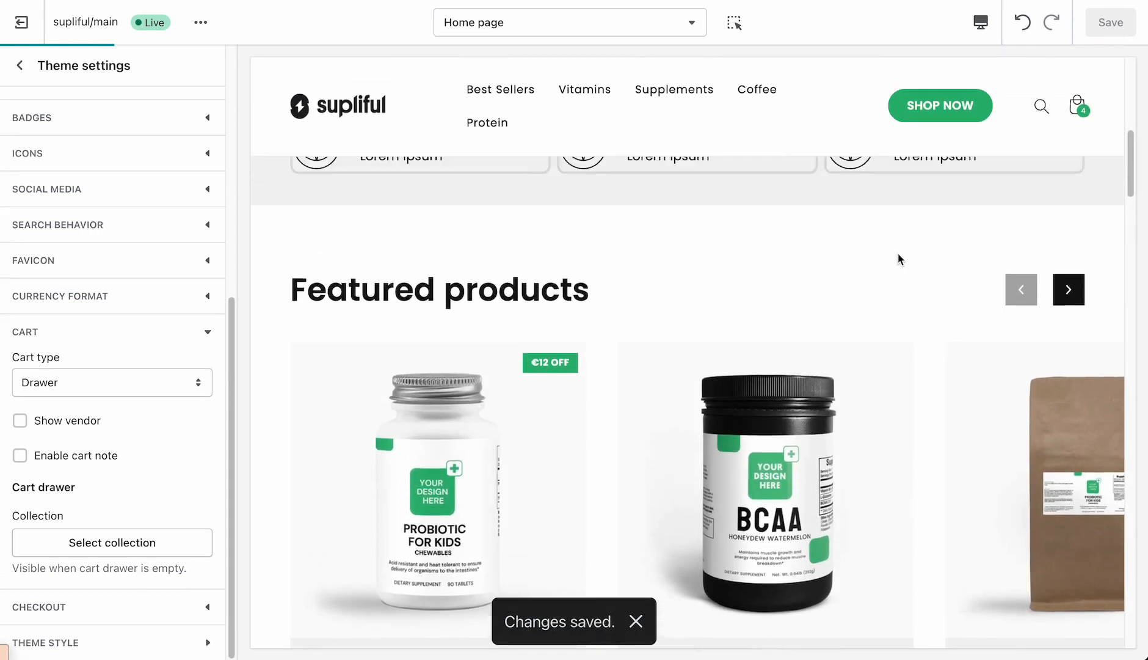
- Preview the cart drawer from the store header and look through the list of page templates, staying on the home page
scroll(898, 253, "up", 5)
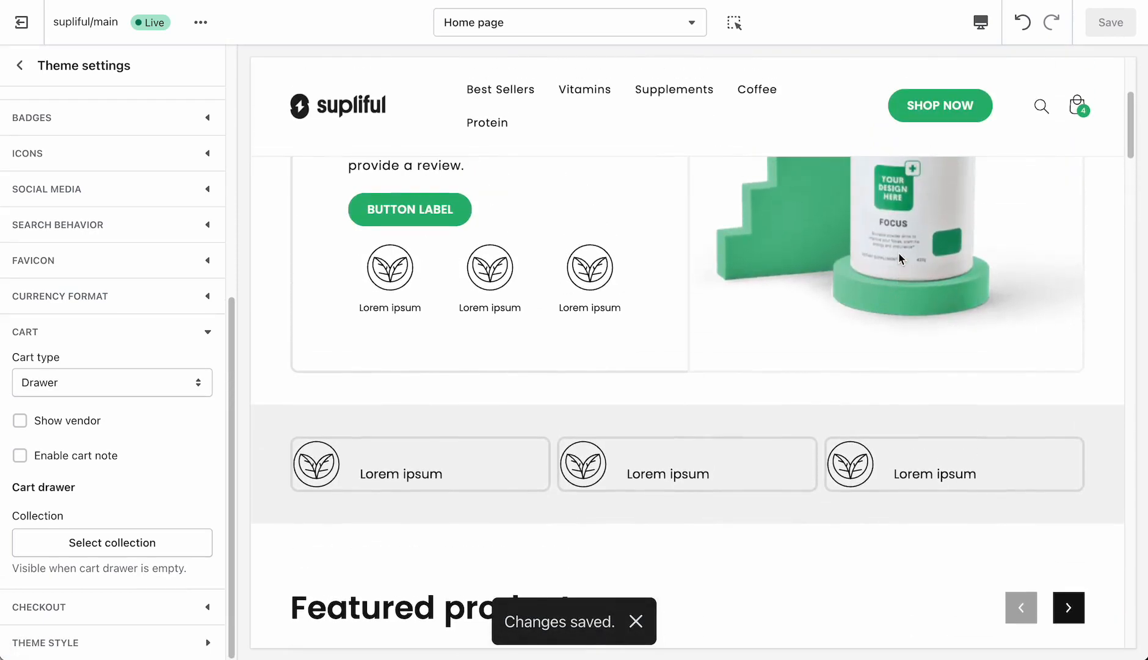
left_click(1080, 114)
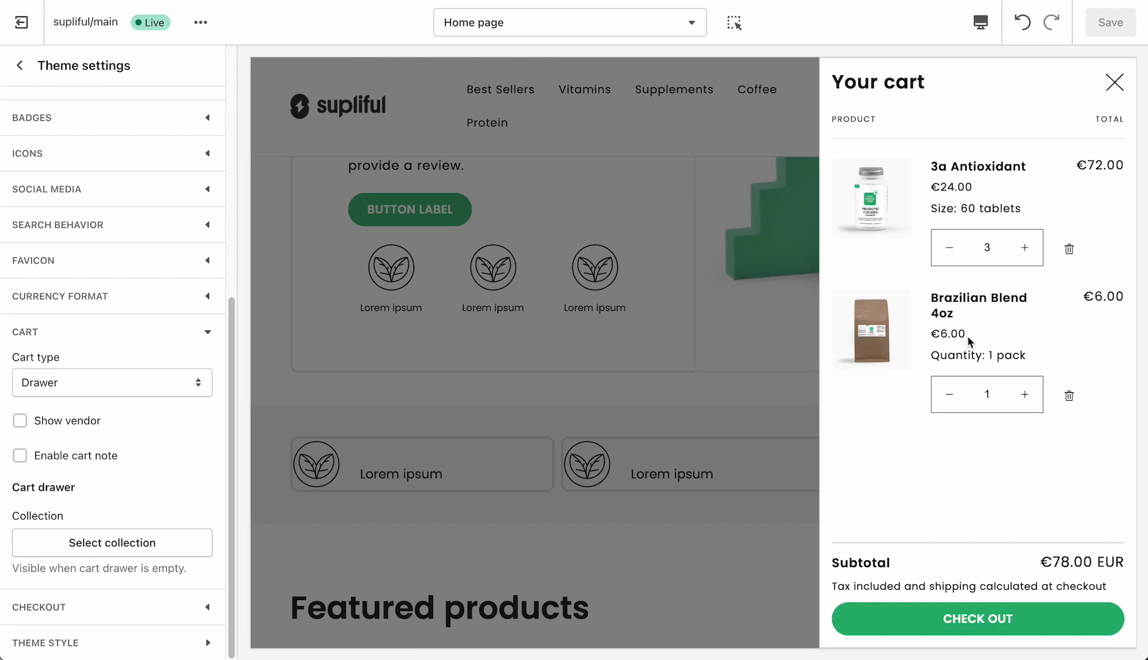
left_click(710, 407)
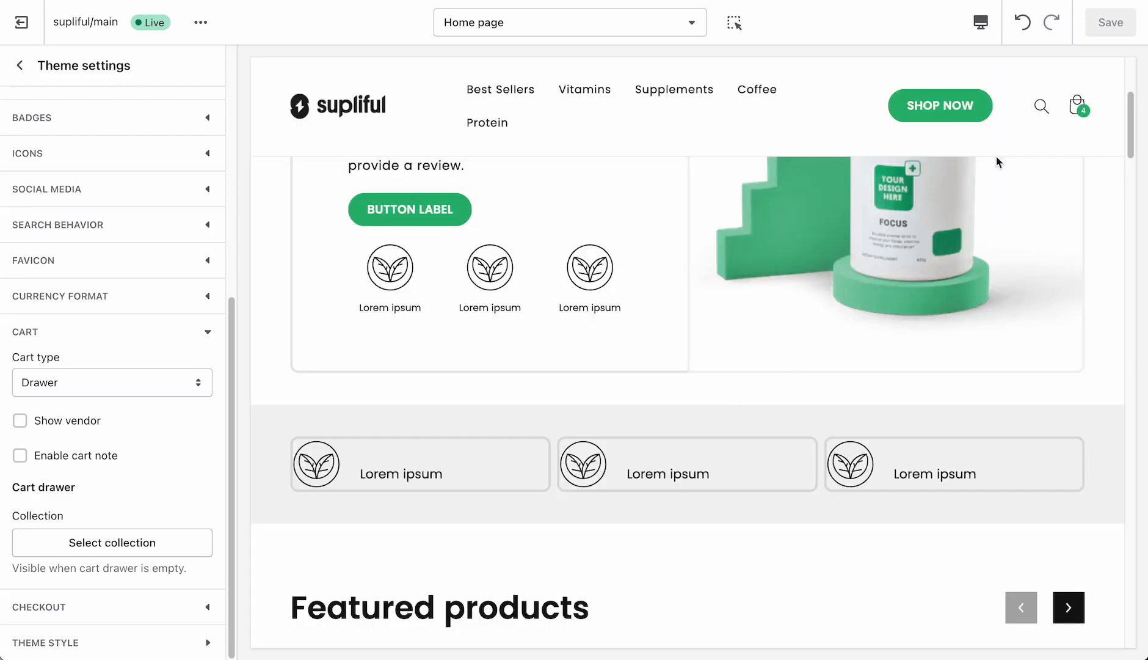
left_click(1080, 115)
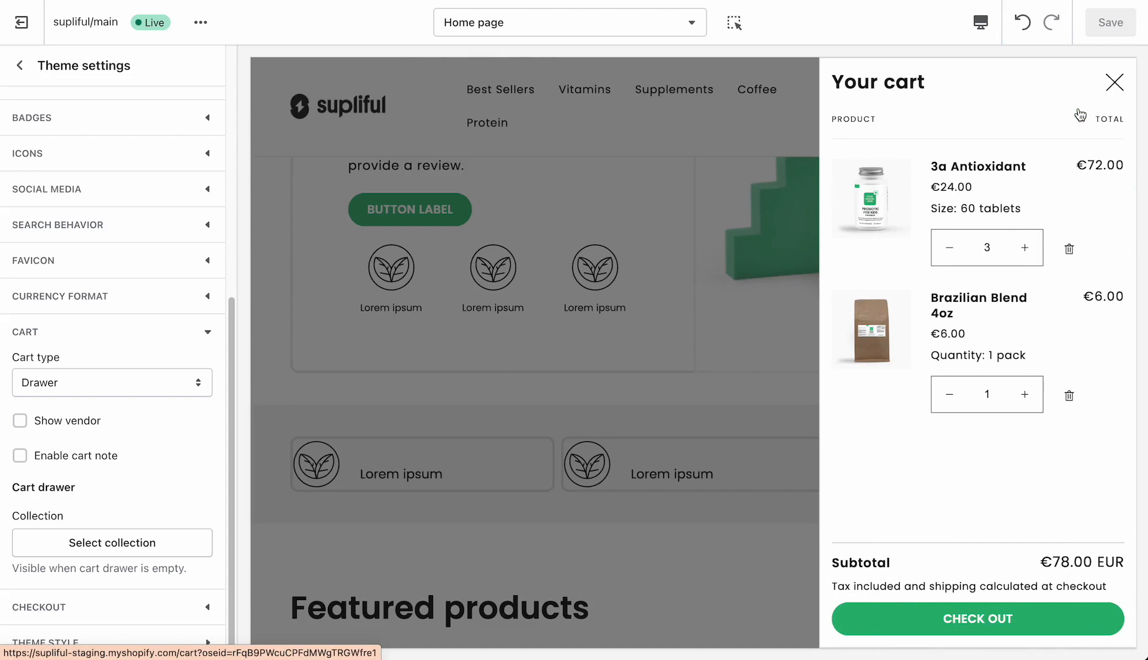
left_click(684, 26)
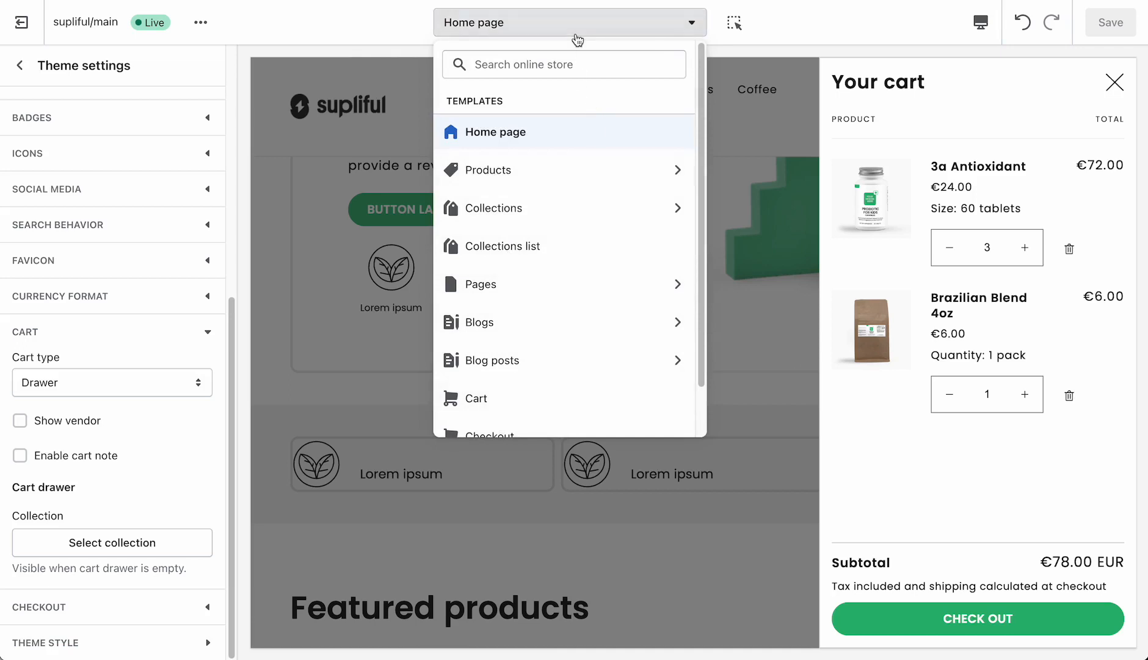
left_click(414, 28)
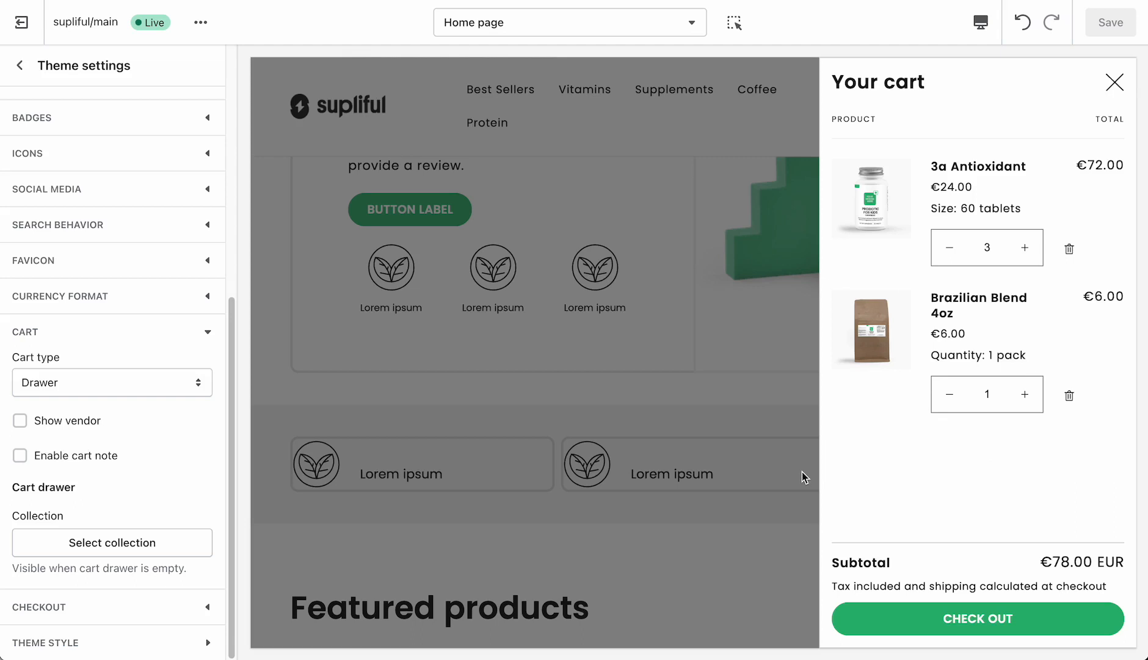
- Set the cart type to Page in the cart settings and save the theme changes
left_click(70, 385)
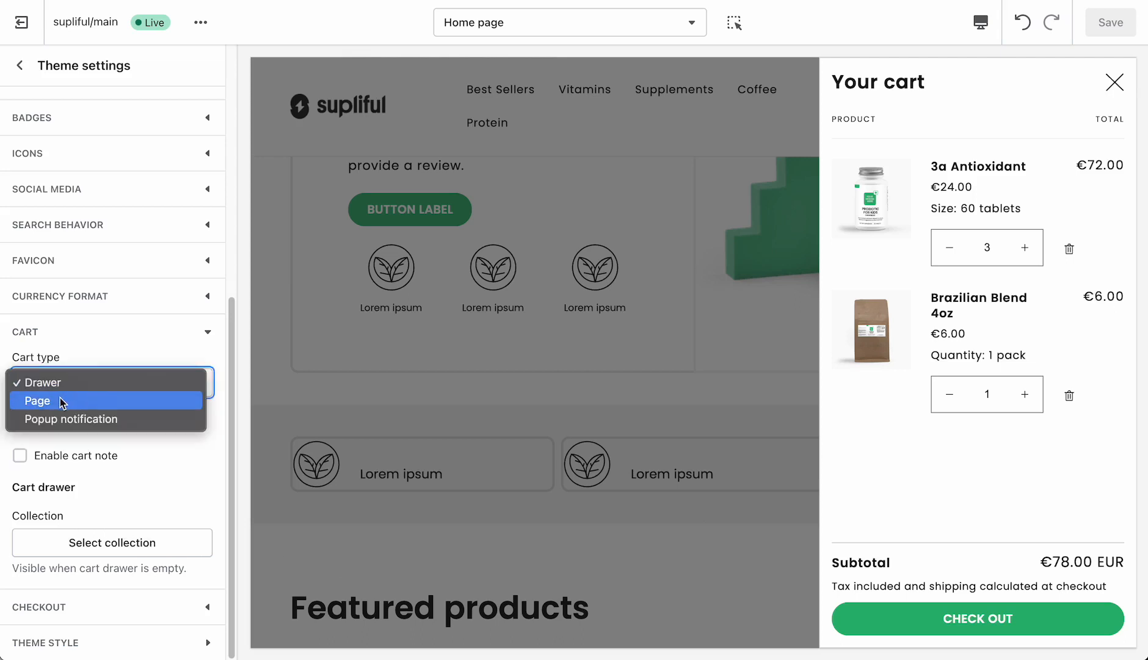
left_click(62, 400)
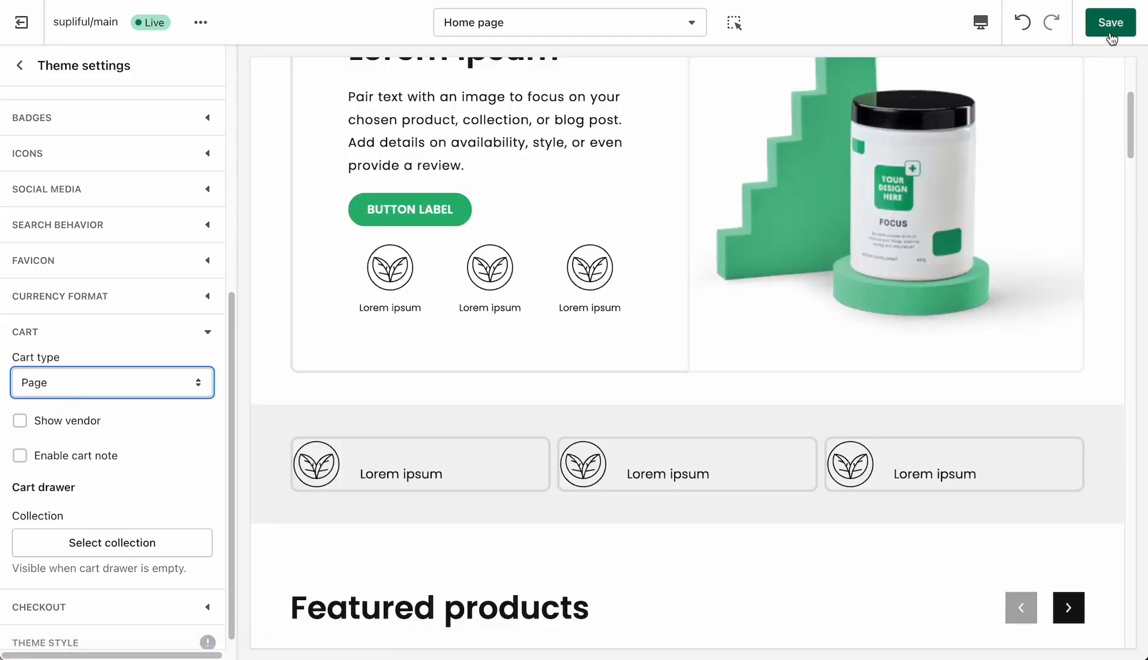
left_click(1110, 35)
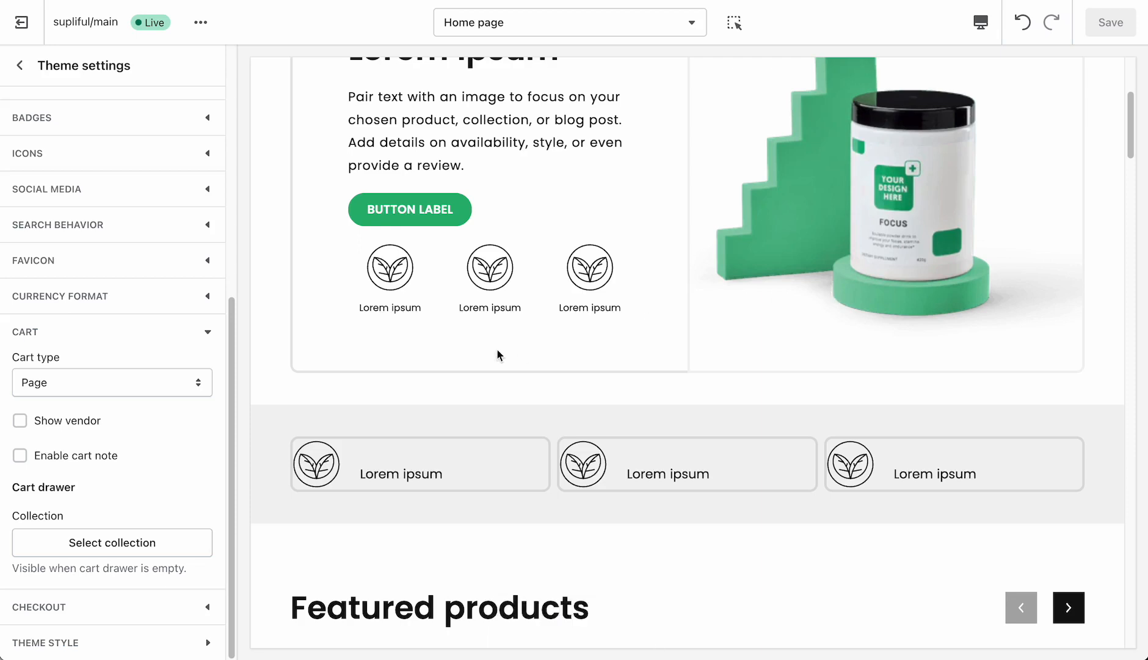
- Open the cart from the store header in the preview and look through the full cart page down to the checkout button
scroll(498, 350, "up", 5)
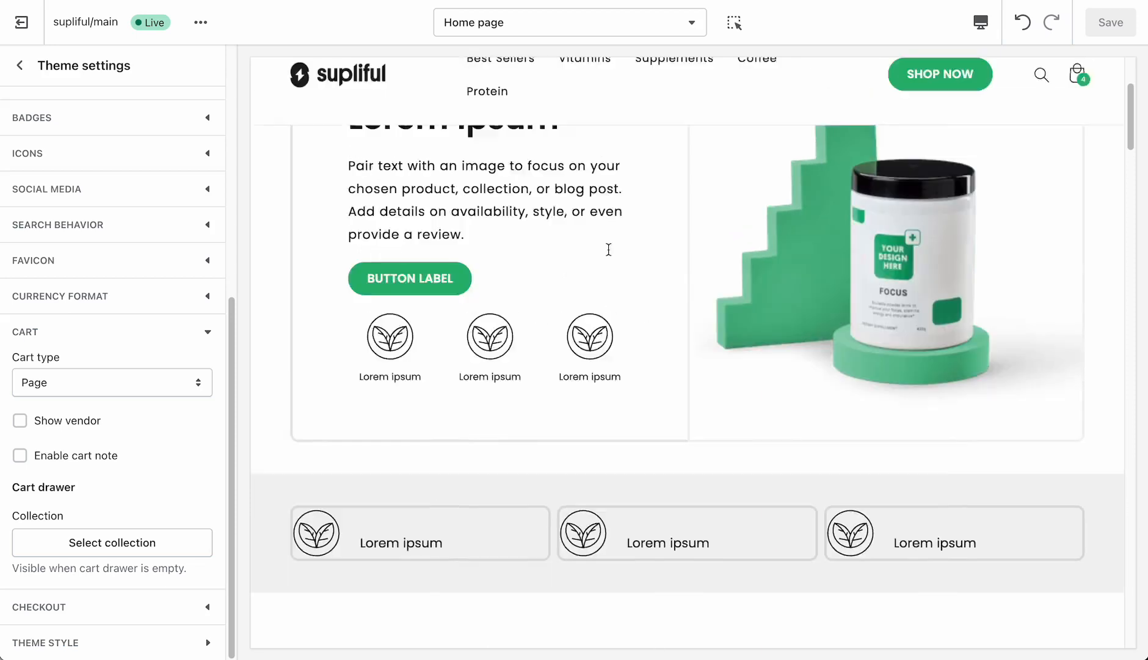
left_click(1086, 139)
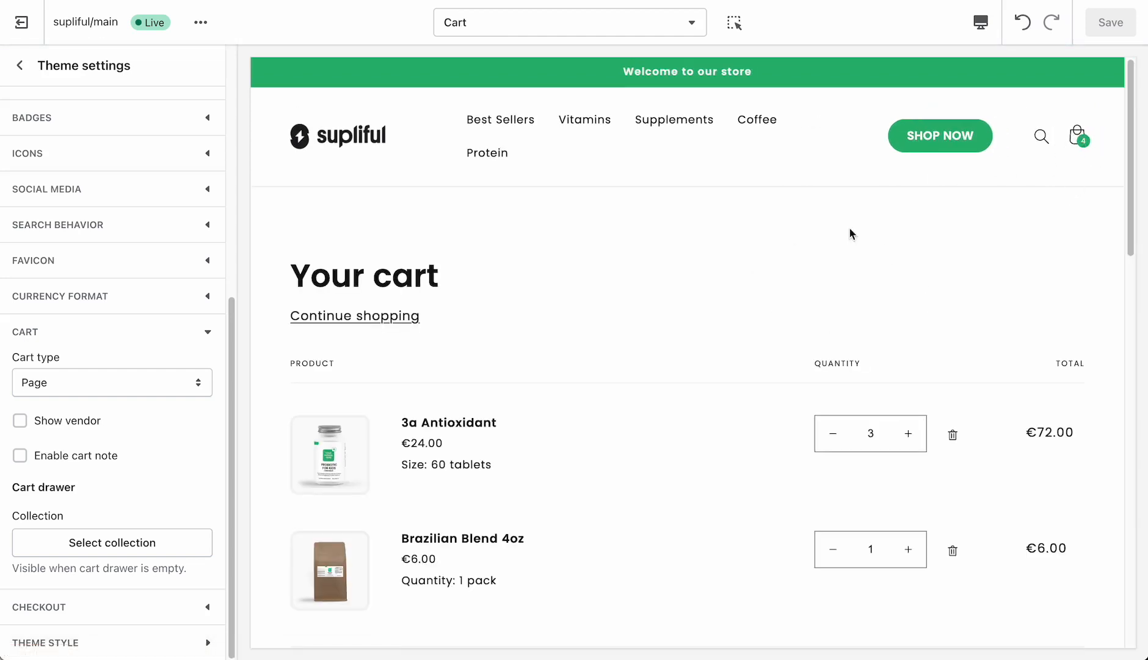
scroll(836, 236, "down", 4)
scroll(351, 218, "up", 3)
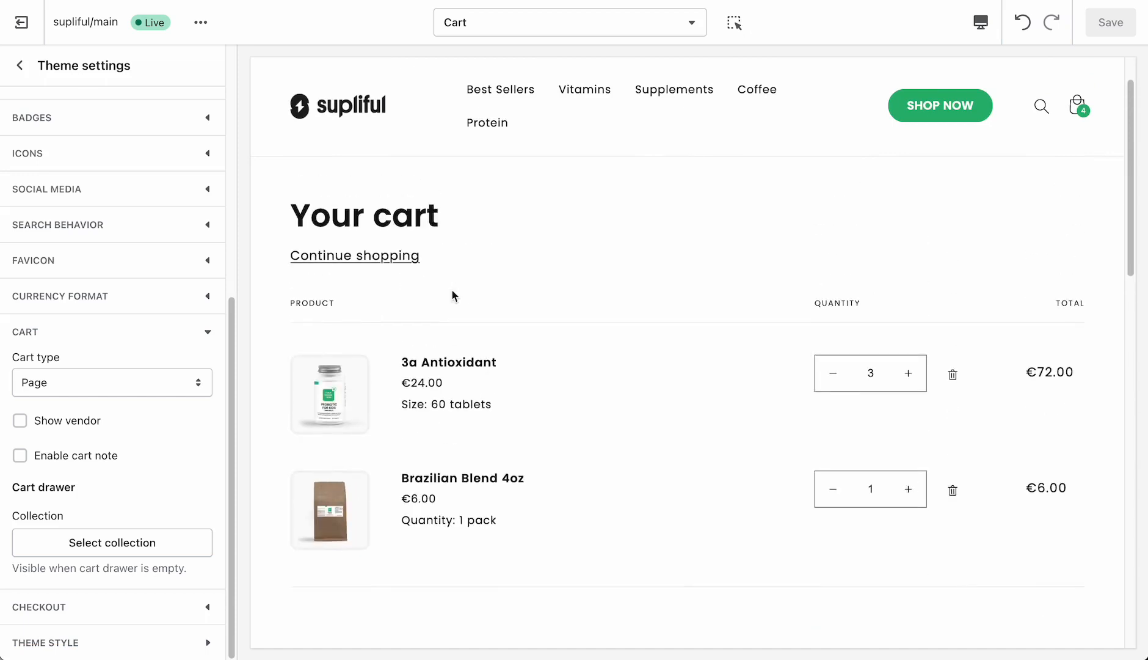
scroll(453, 295, "down", 2)
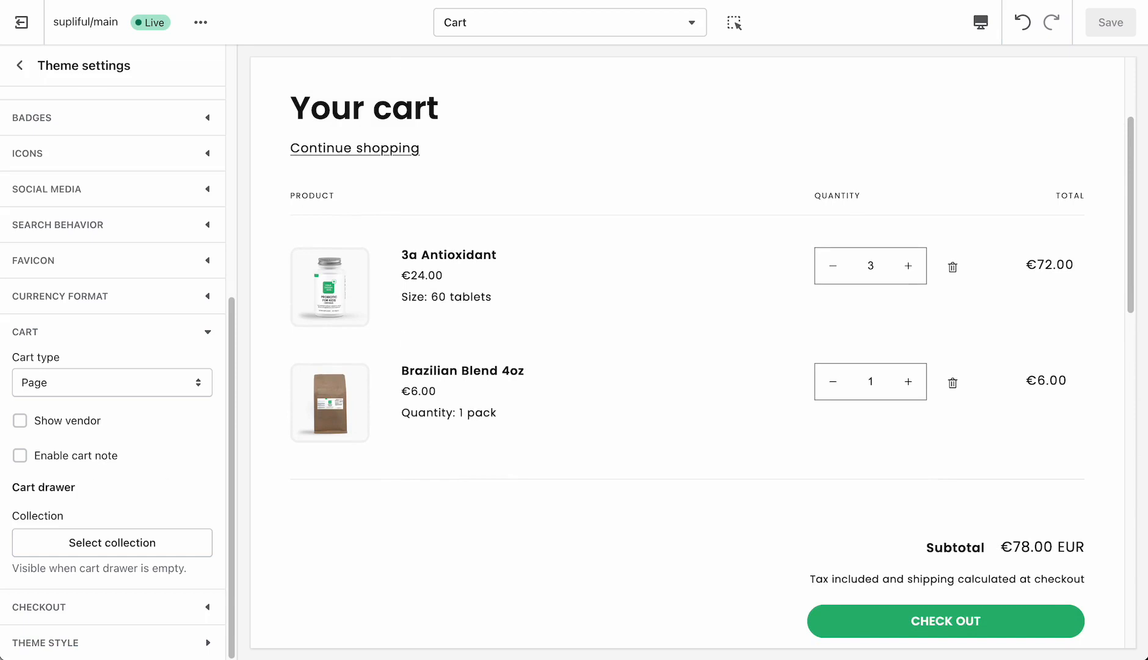
- Set the cart type to Popup notification and save the theme changes
left_click(43, 390)
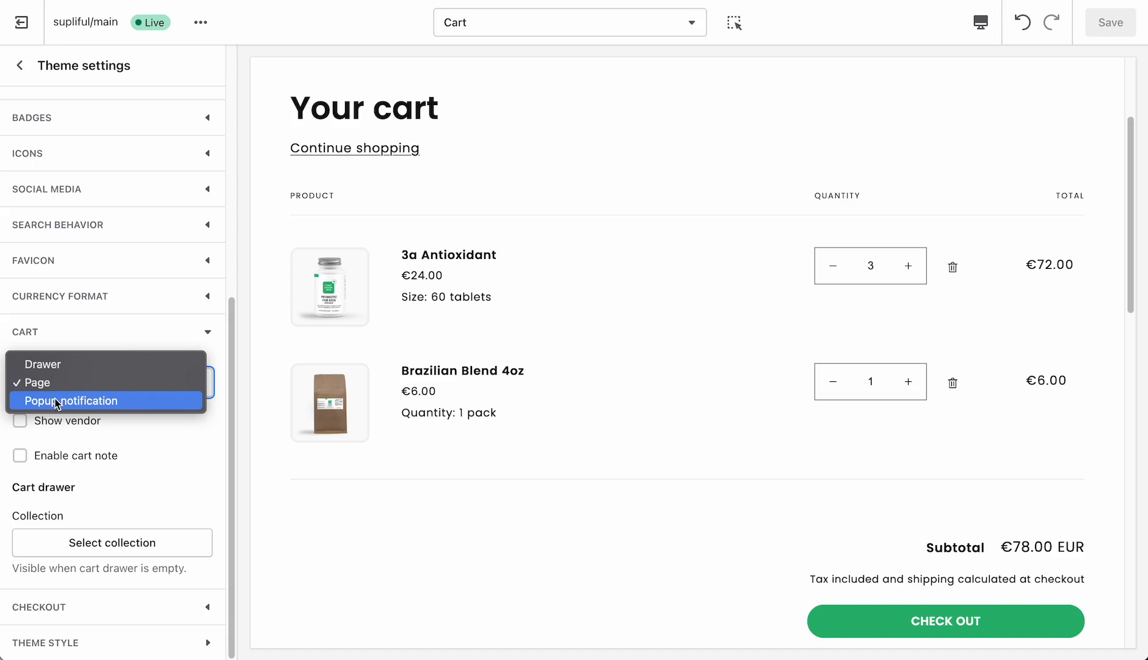
left_click(56, 400)
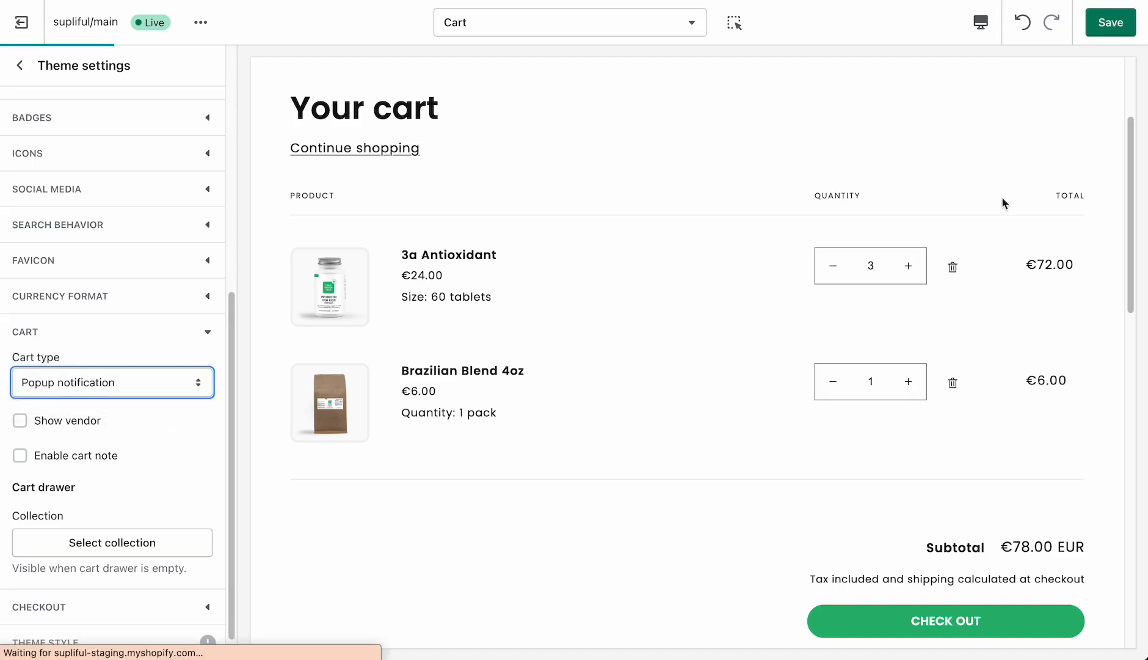
left_click(1111, 22)
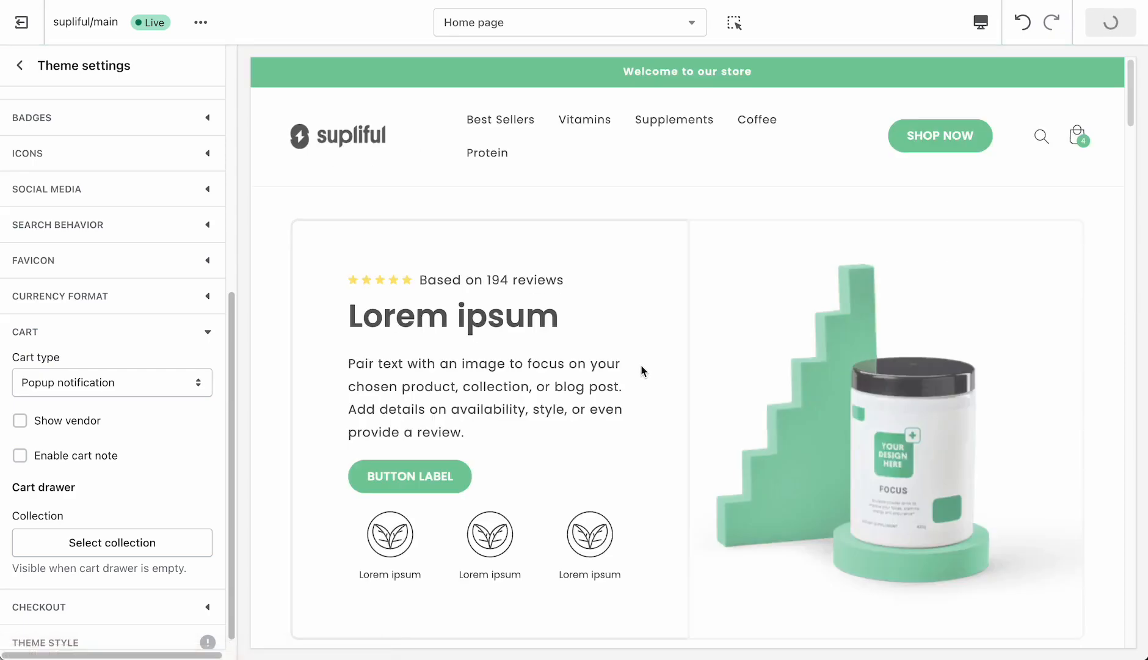
left_click(642, 622)
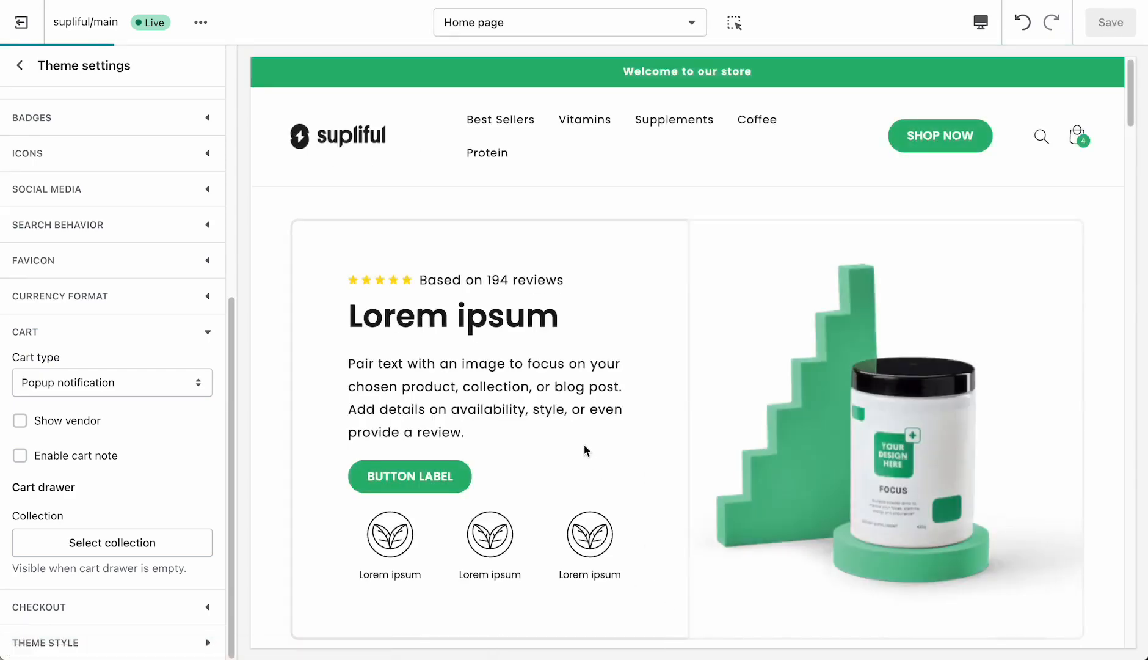
- Open the 3a Antioxidant product from Featured products in the preview, add it to the cart, and dismiss the cart popup
scroll(583, 444, "down", 12)
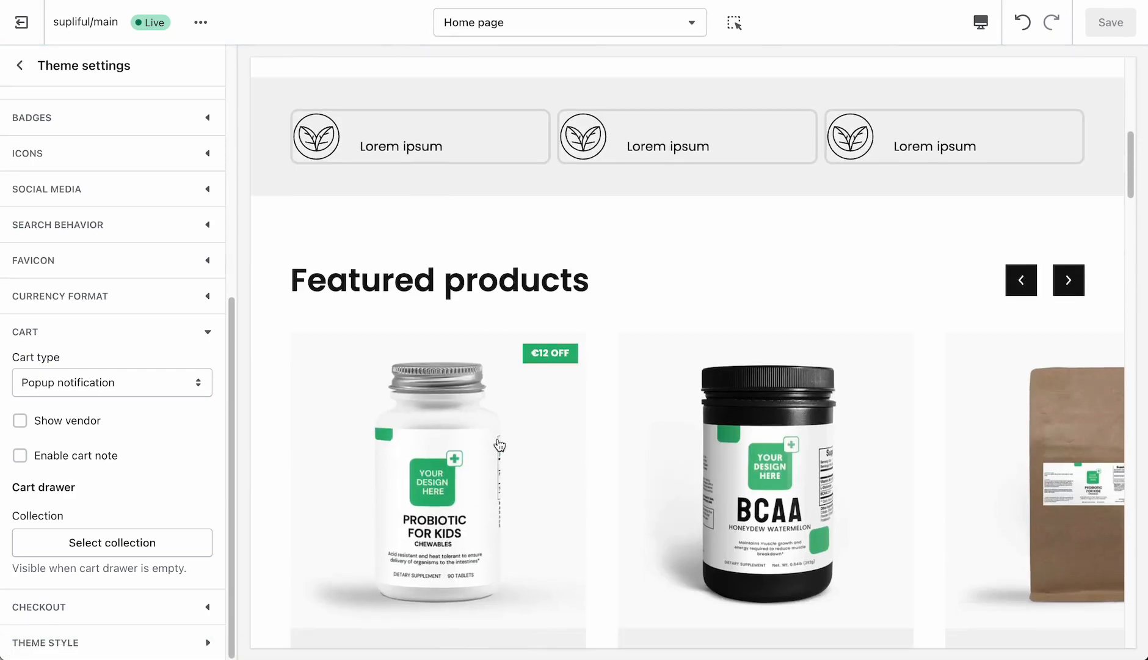
left_click(452, 448)
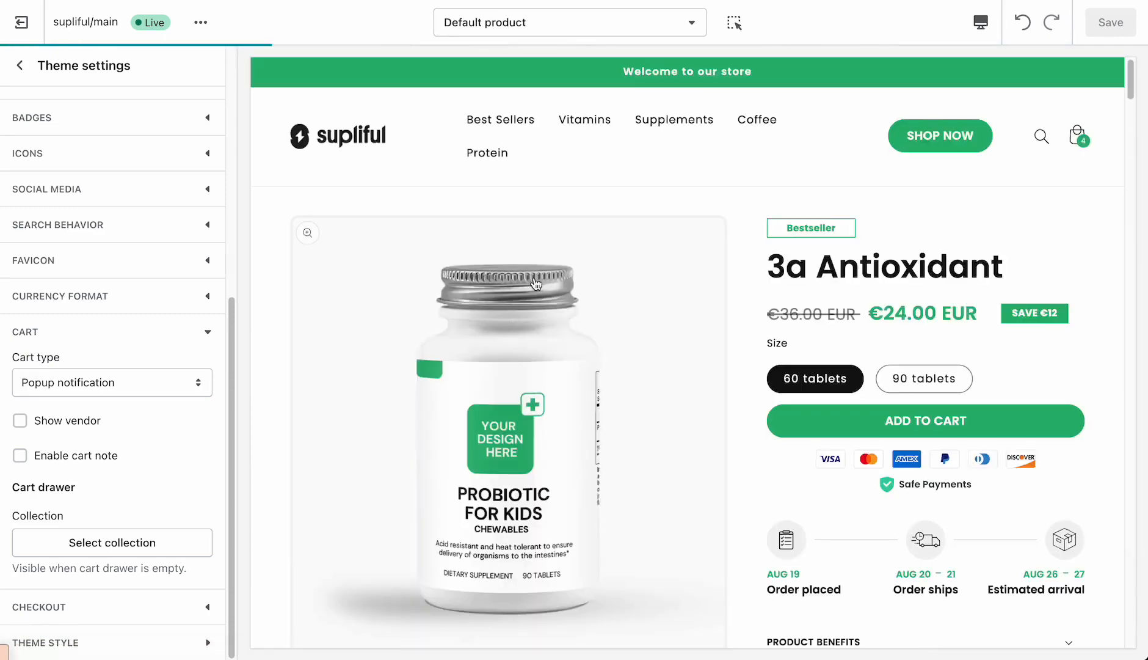
scroll(597, 302, "down", 1)
left_click(902, 401)
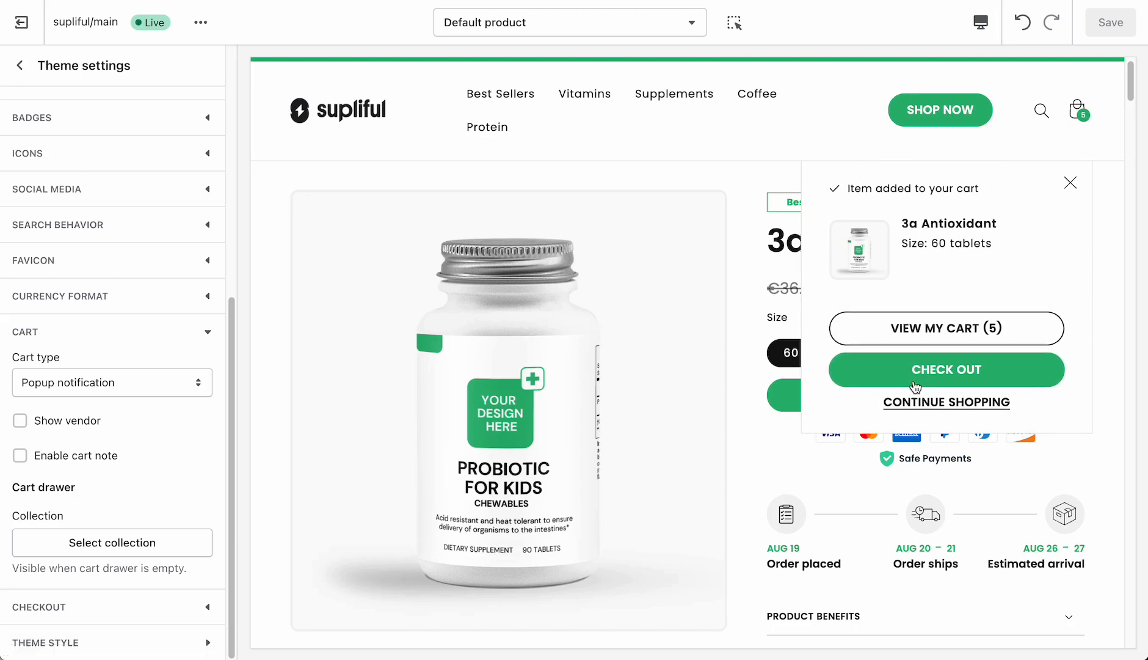
left_click(1072, 185)
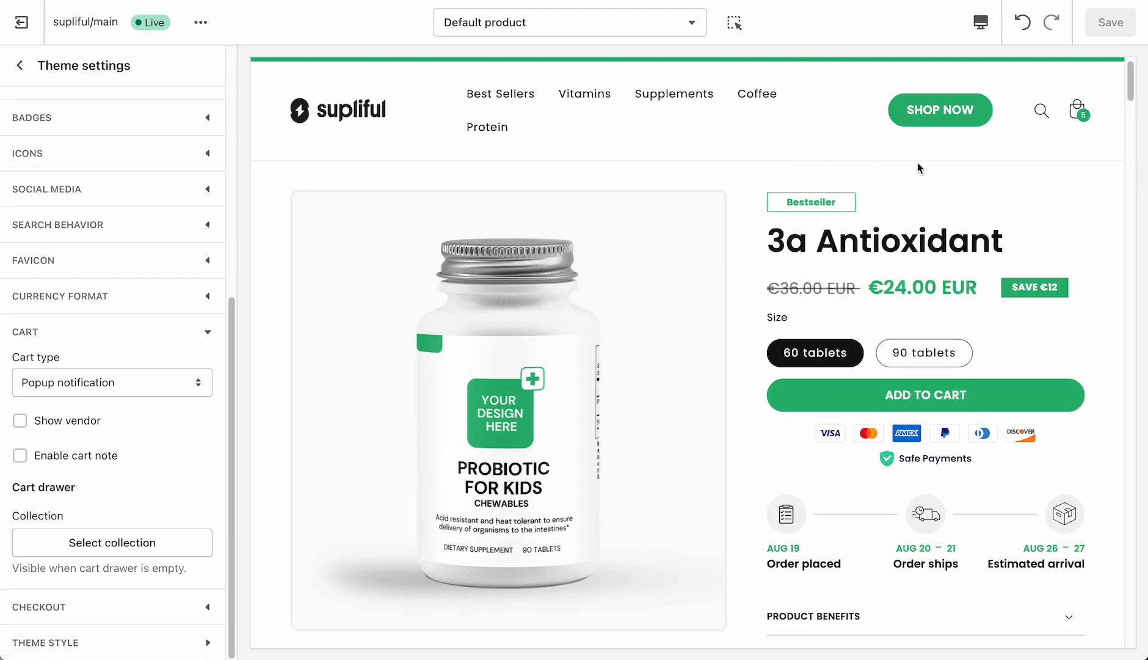
- Look over the product page and open the cart page from the store header to review its items and subtotal
scroll(950, 169, "down", 5)
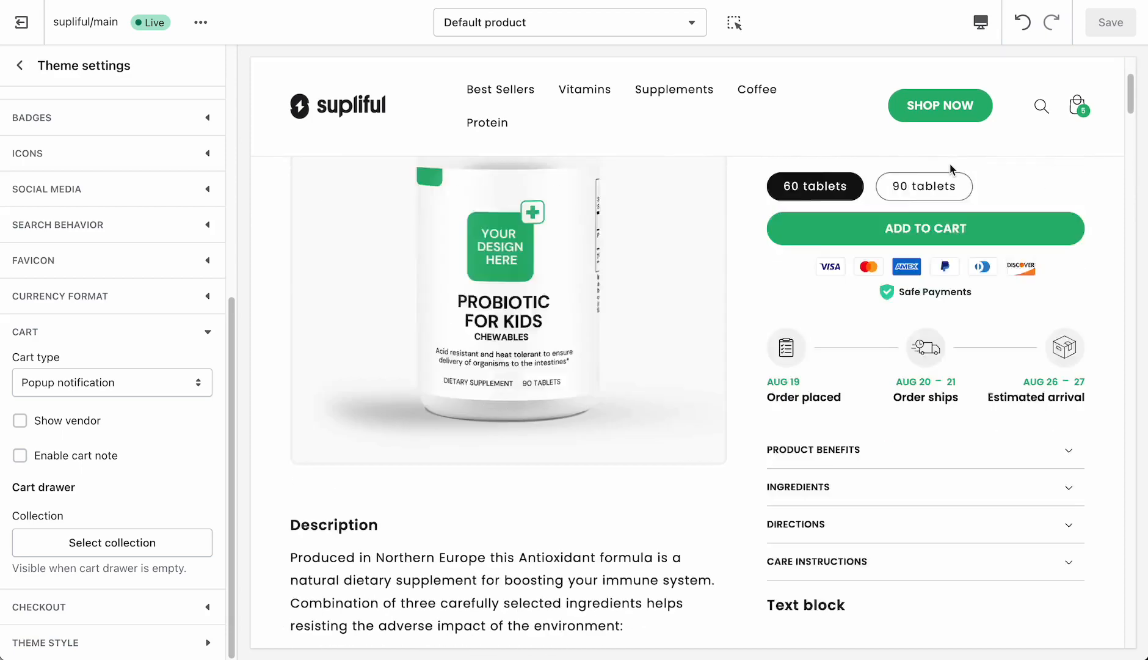
scroll(951, 169, "up", 6)
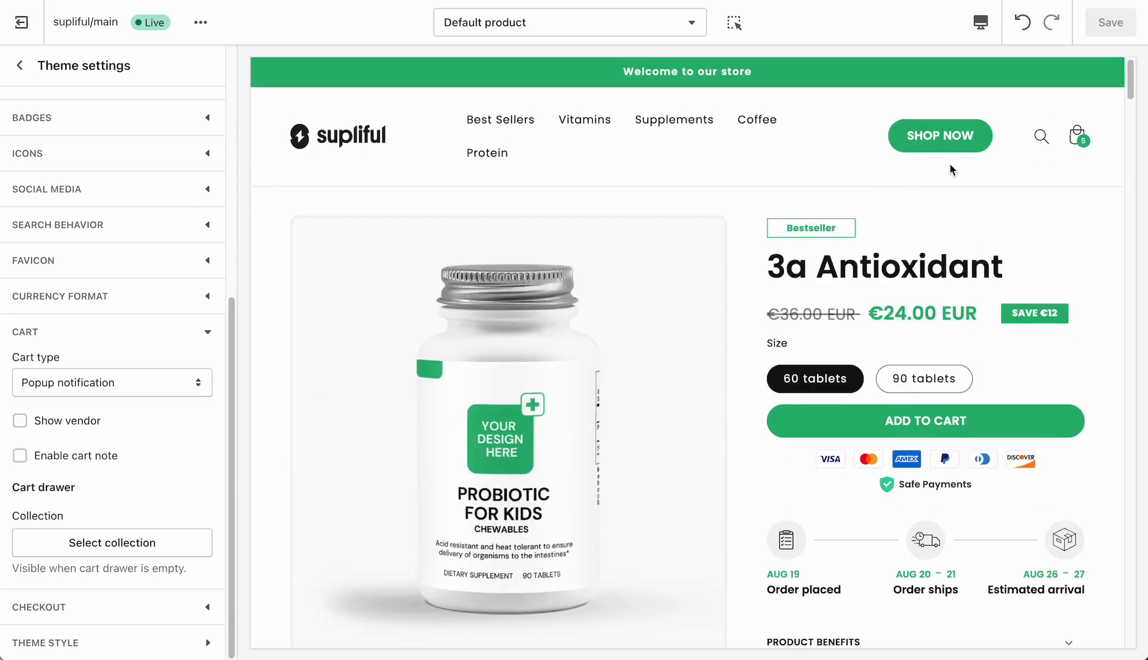
left_click(1077, 146)
scroll(541, 313, "down", 5)
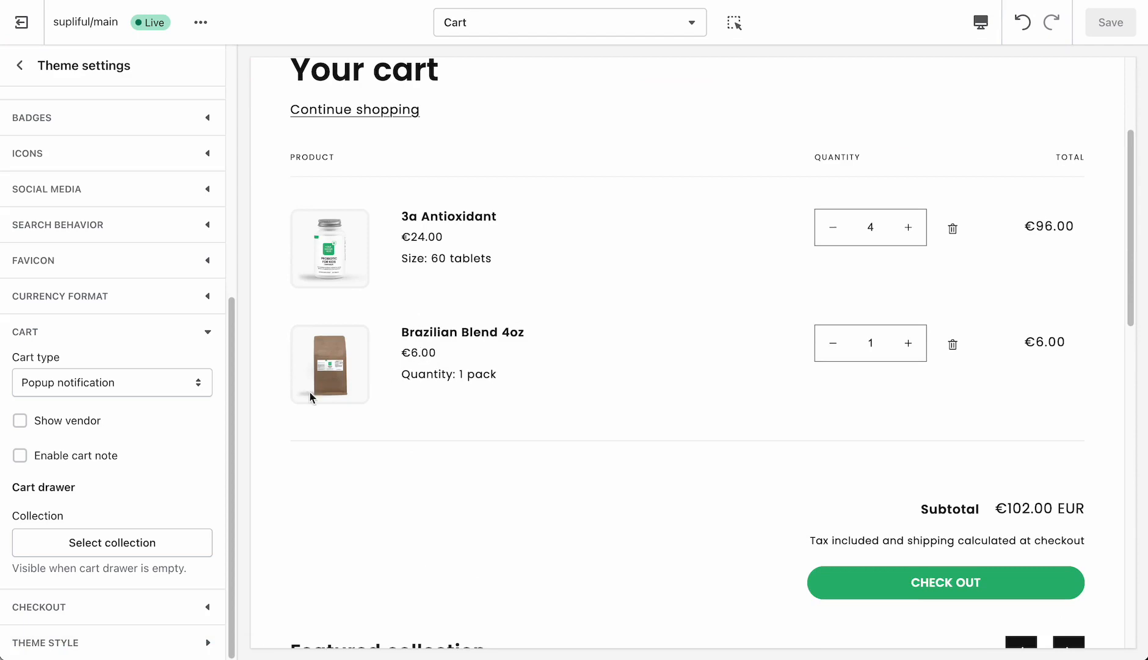
- Review the checkout settings for banner, logo, main content area and order summary, and leave the theme settings
left_click(120, 617)
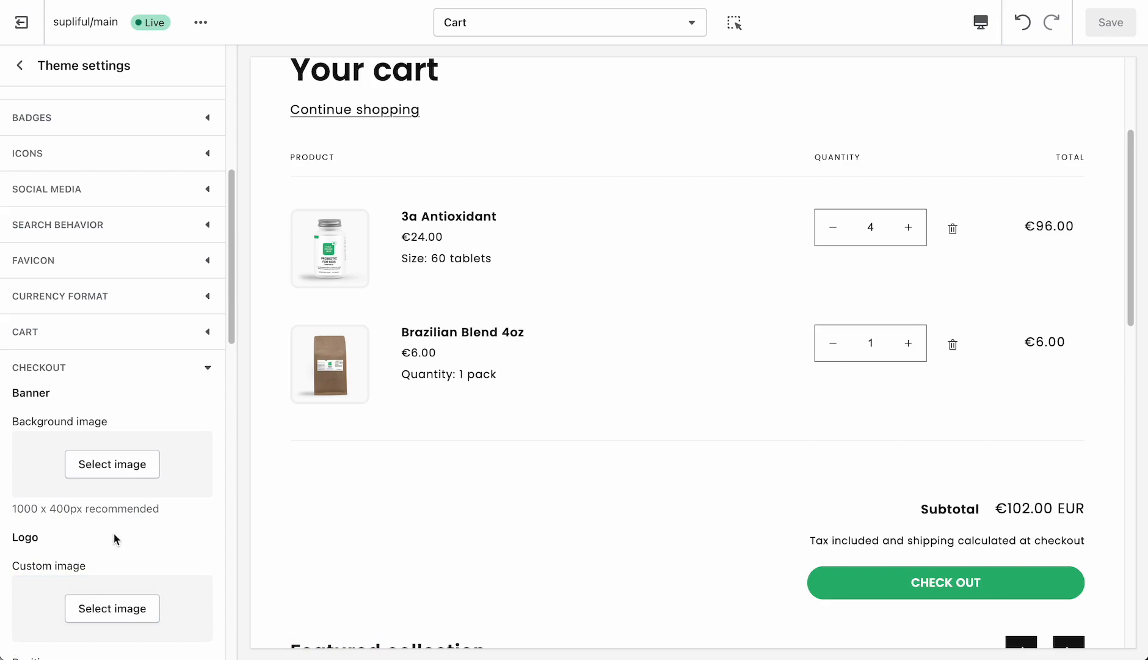
scroll(114, 533, "down", 3)
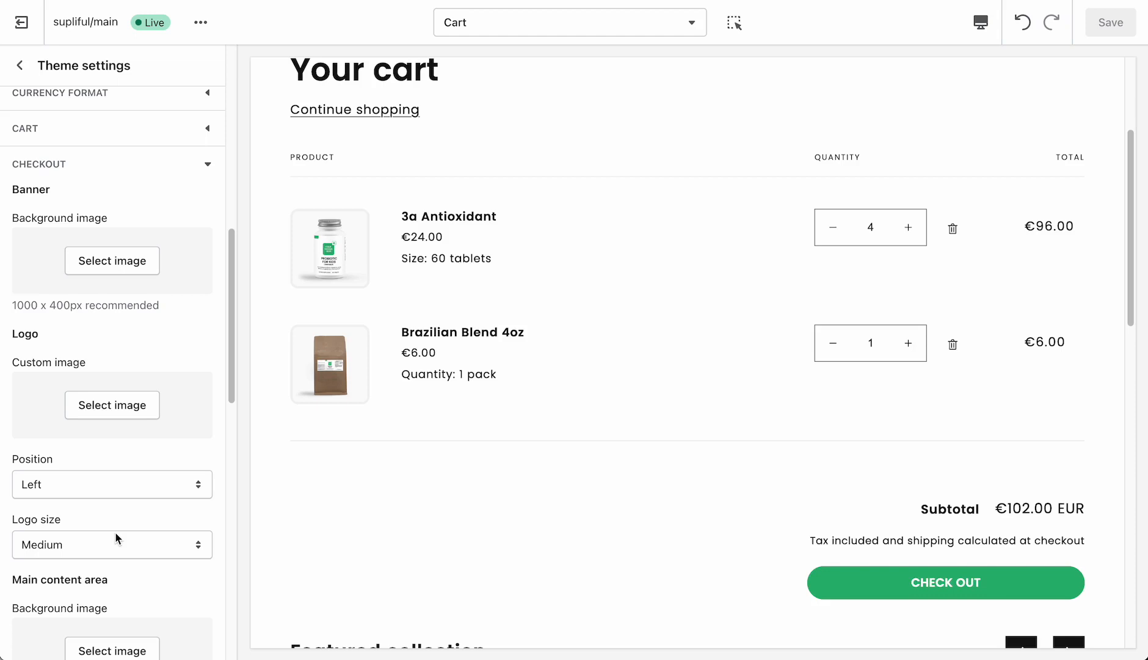
scroll(116, 533, "down", 5)
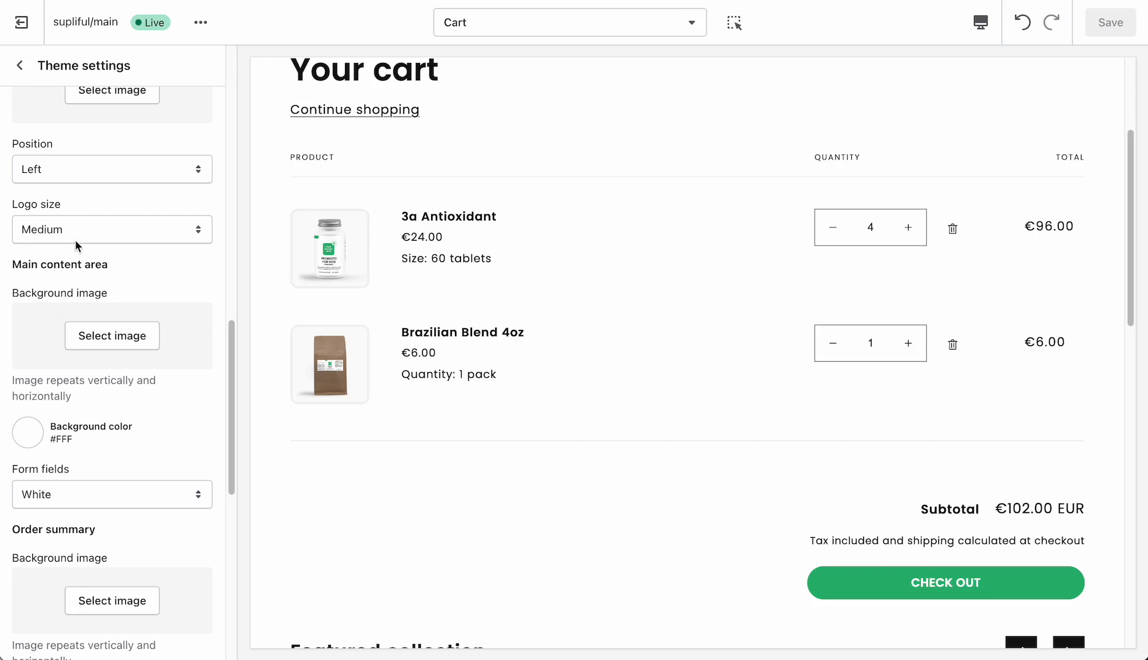
left_click(21, 66)
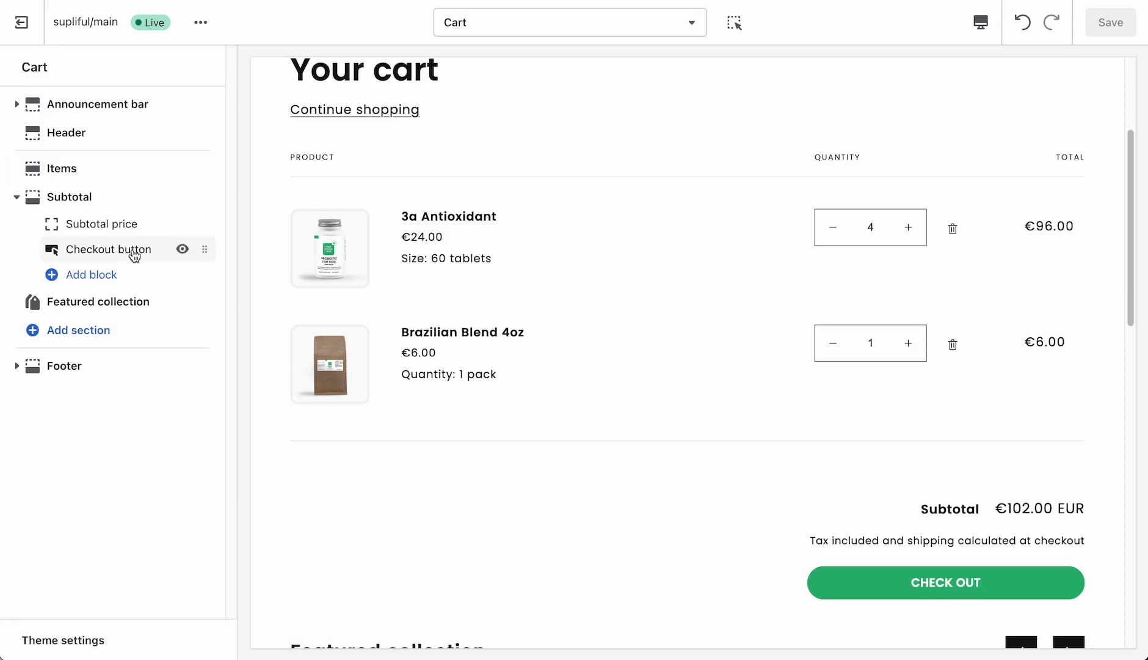
- Return the preview to the home page and review the Image with text section's image and layout settings
scroll(420, 143, "up", 3)
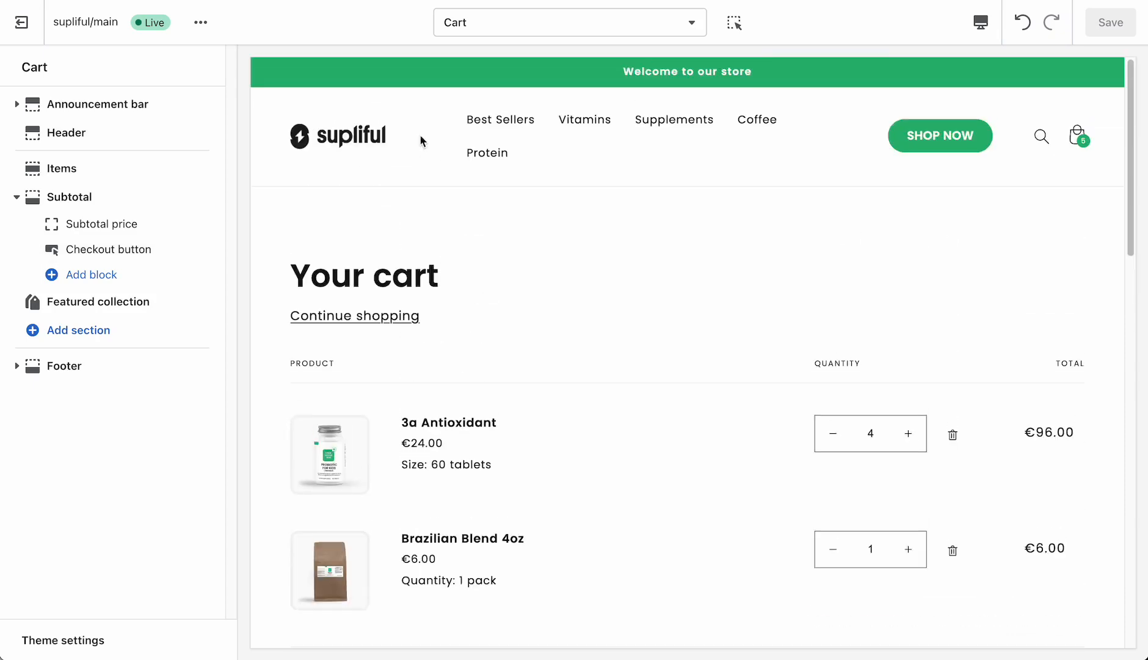
left_click(373, 142)
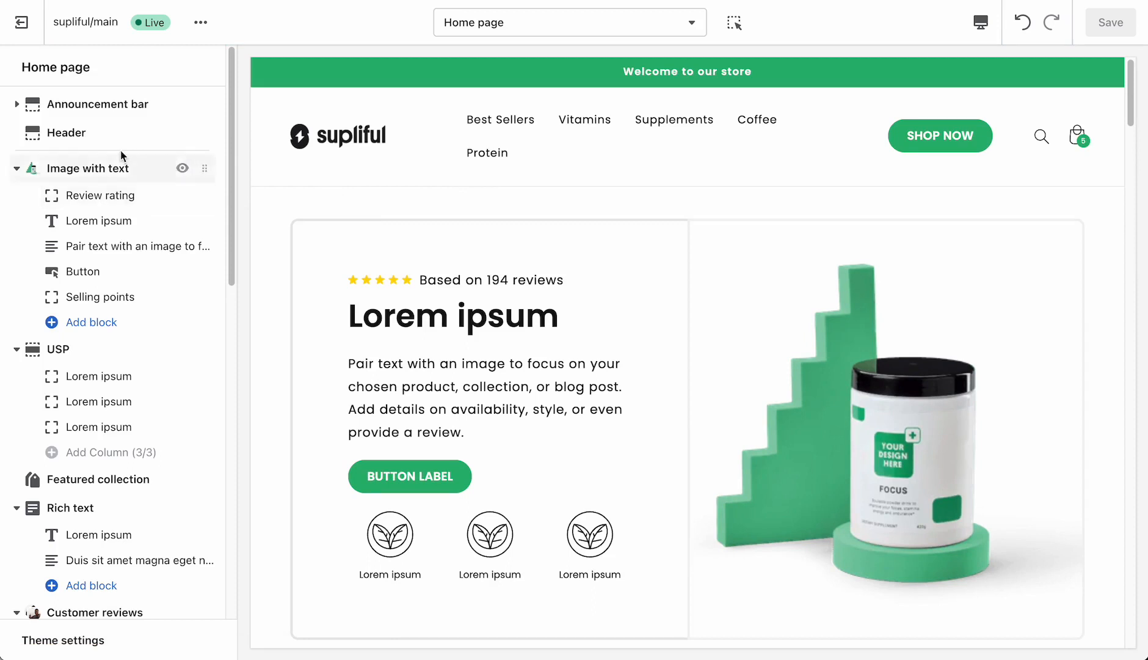
left_click(97, 167)
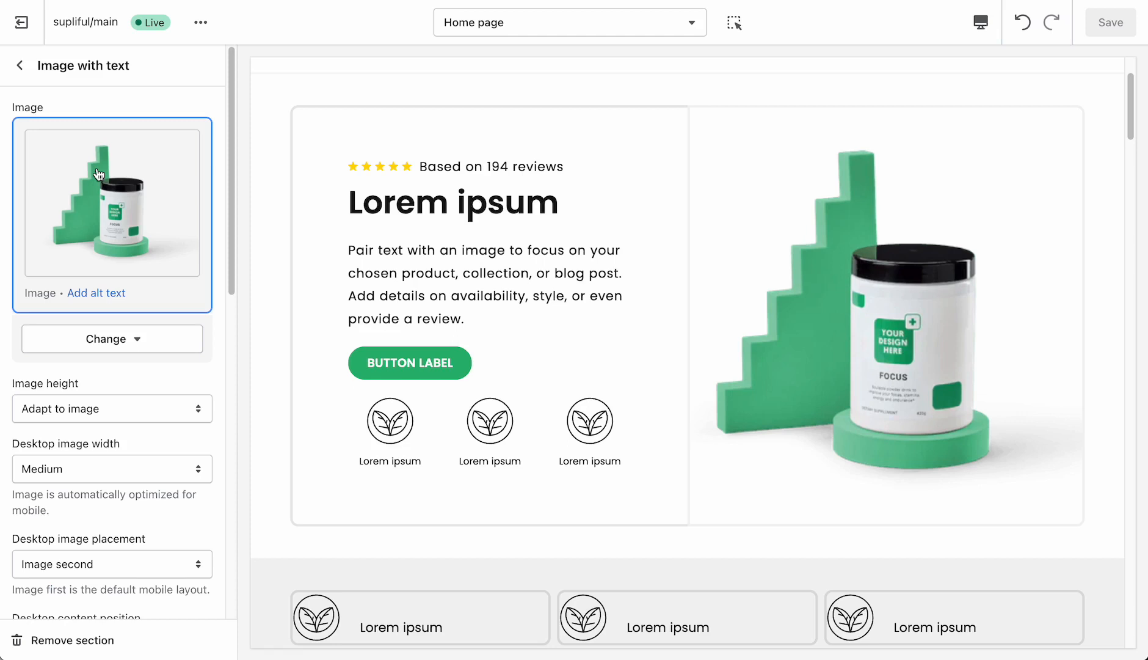
left_click(20, 65)
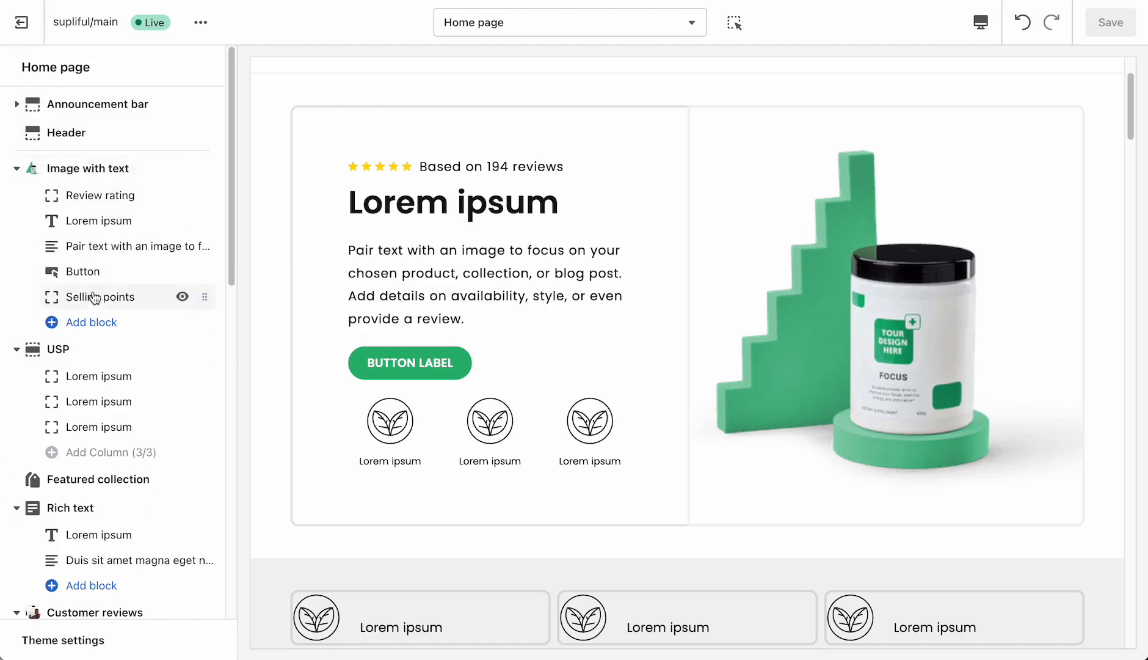
- Set the rating star color to Accent 1 in the Review rating block of the Image with text section
left_click(91, 199)
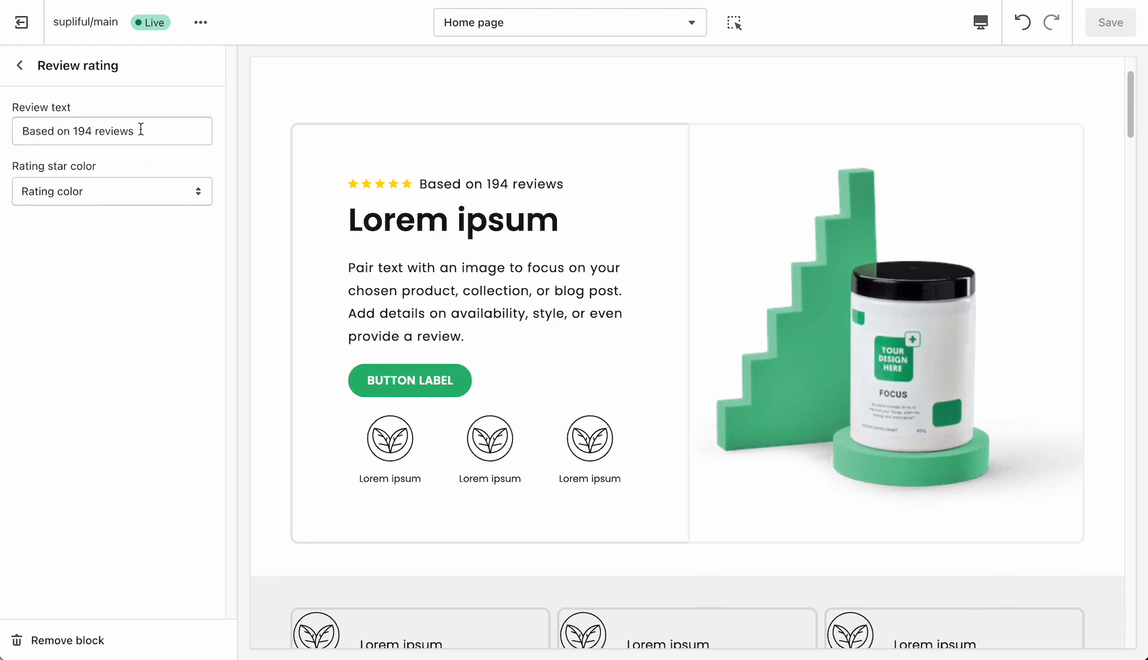
left_click(104, 196)
left_click(88, 214)
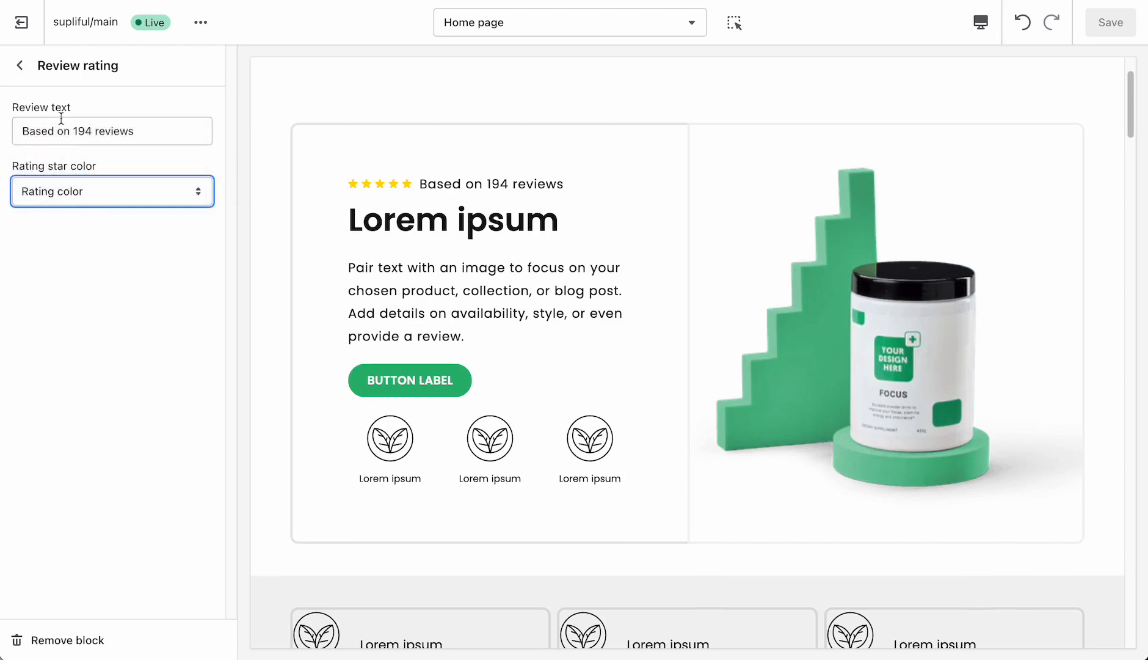
left_click(50, 199)
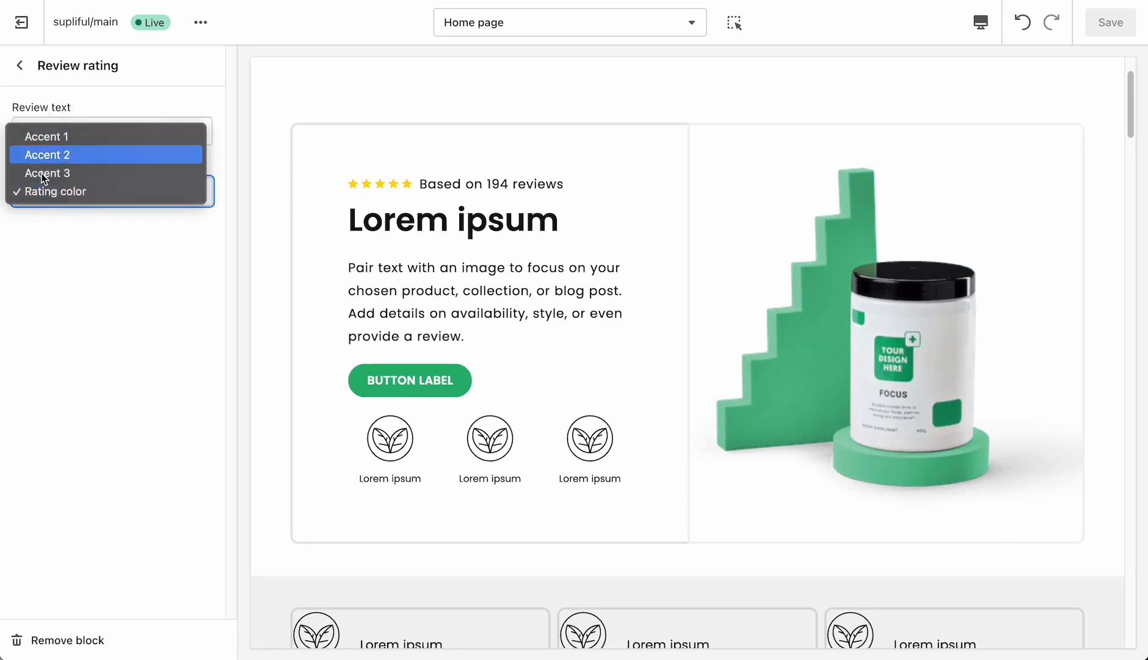
left_click(134, 256)
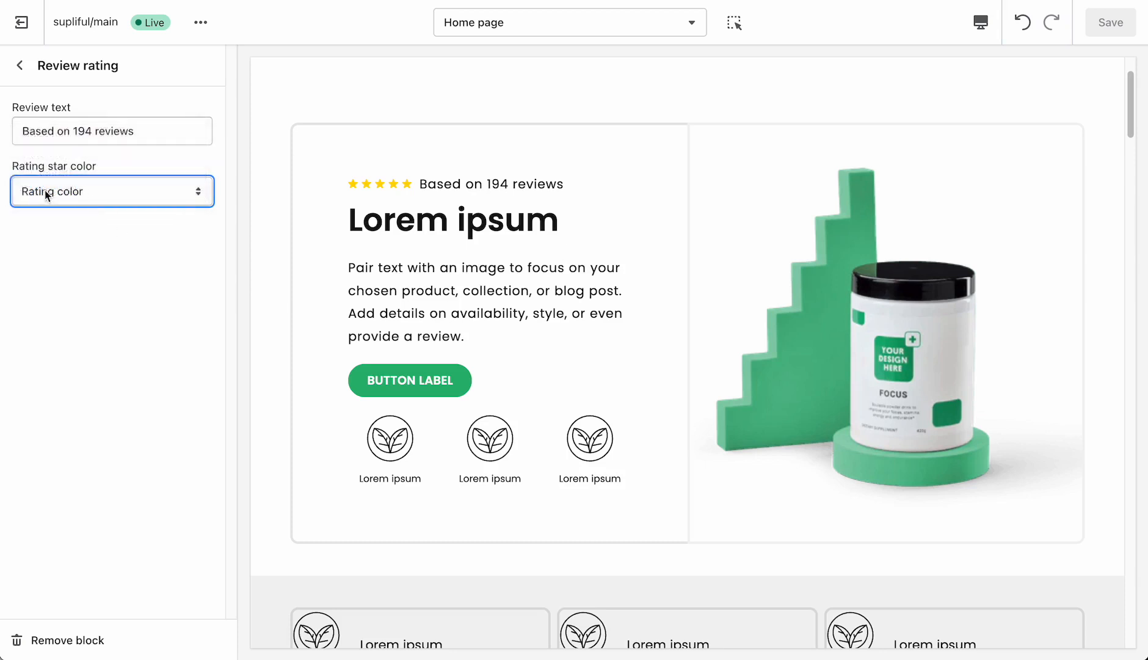
left_click(45, 192)
left_click(124, 255)
left_click(155, 201)
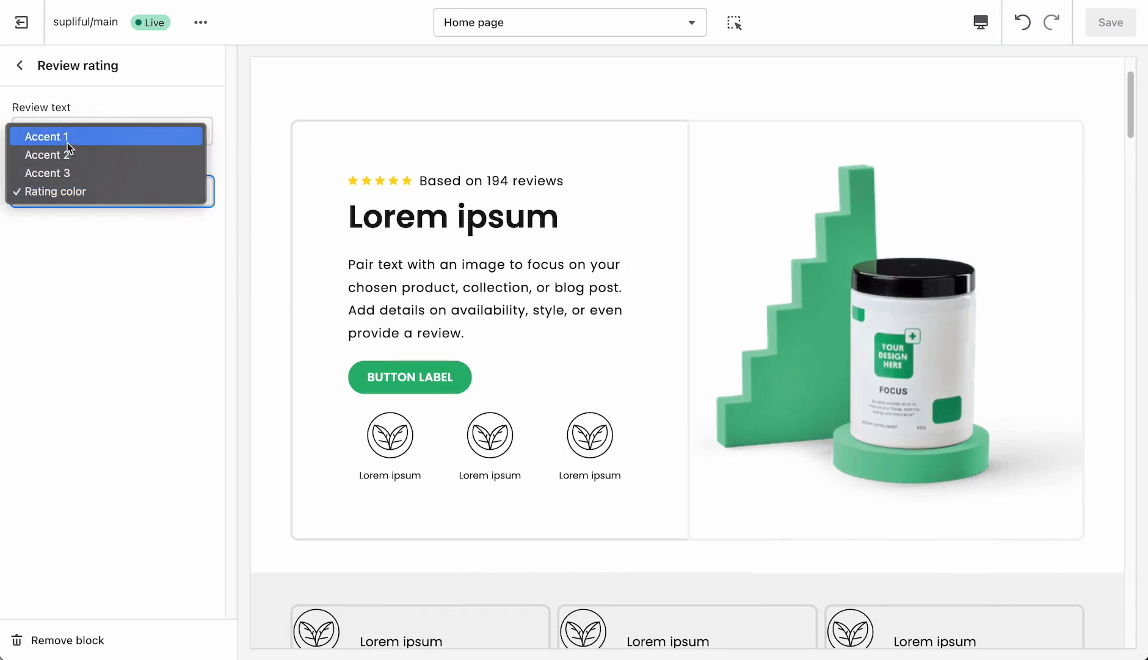
left_click(67, 141)
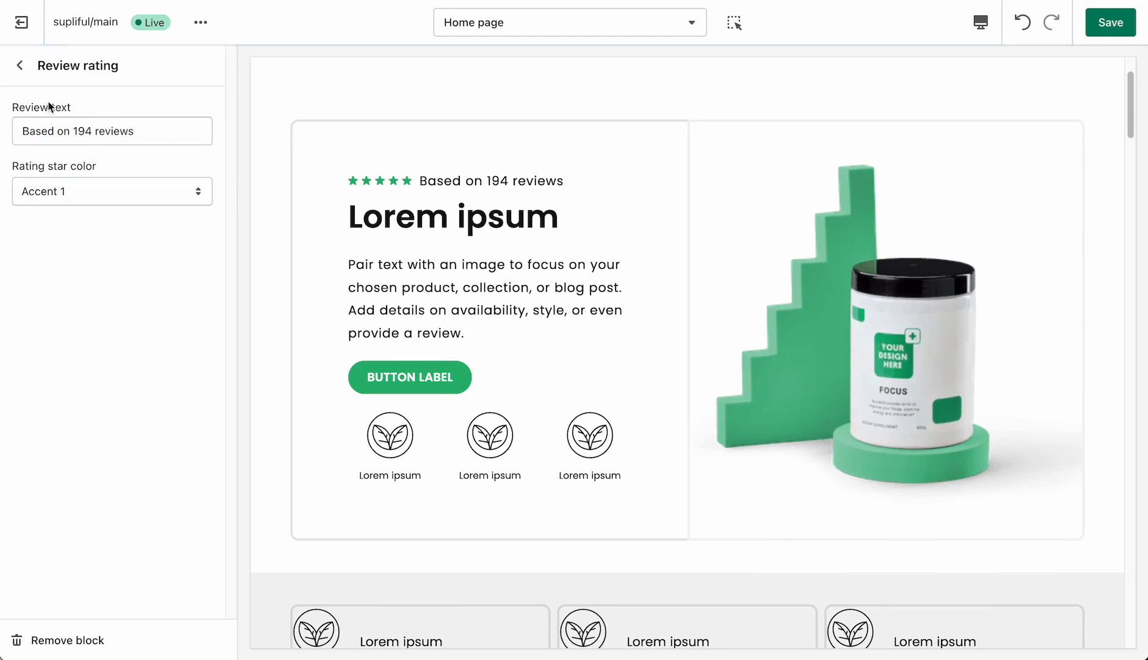
left_click(23, 68)
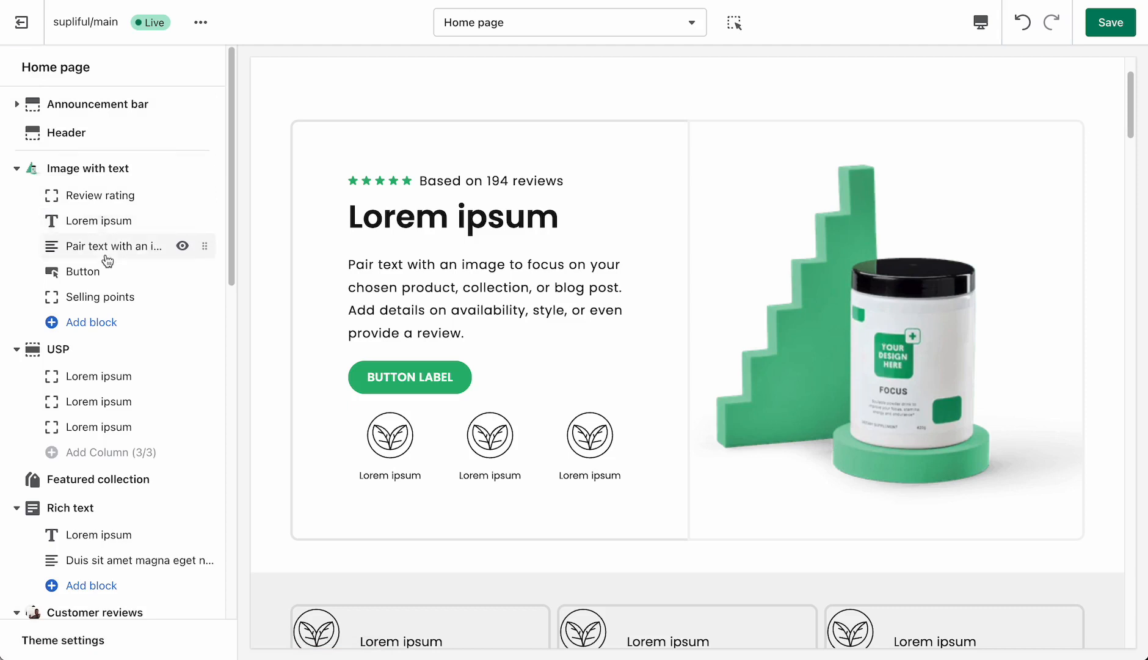
- Add a Caption block to the Image with text section and place it between the heading and the paragraph text
left_click(95, 225)
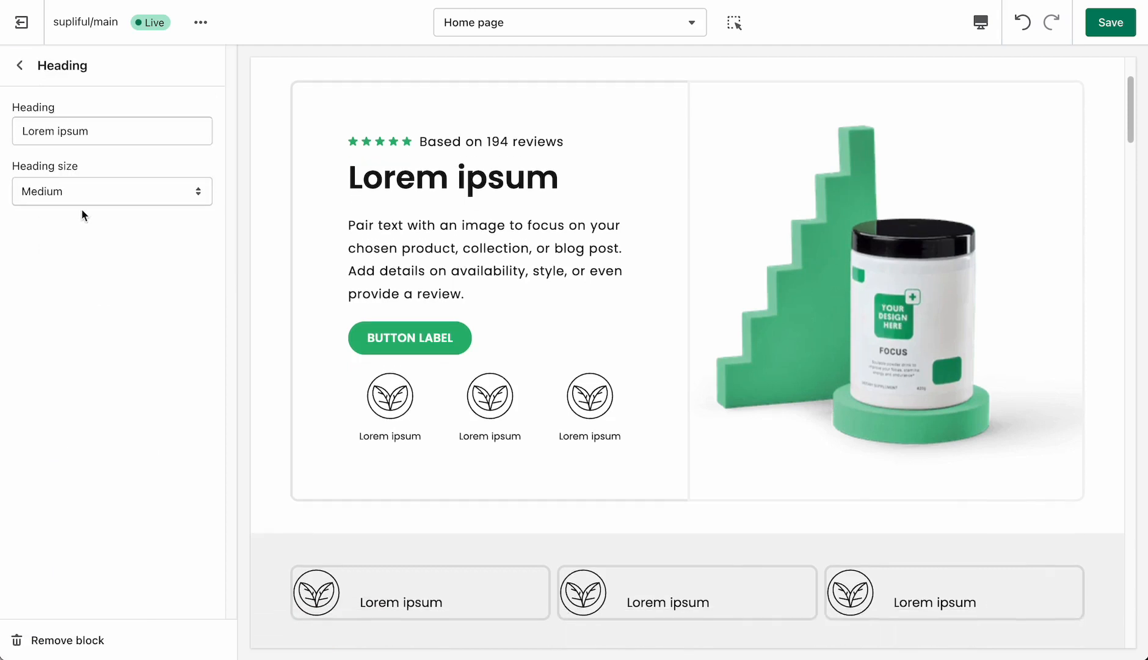
left_click(21, 66)
left_click(93, 335)
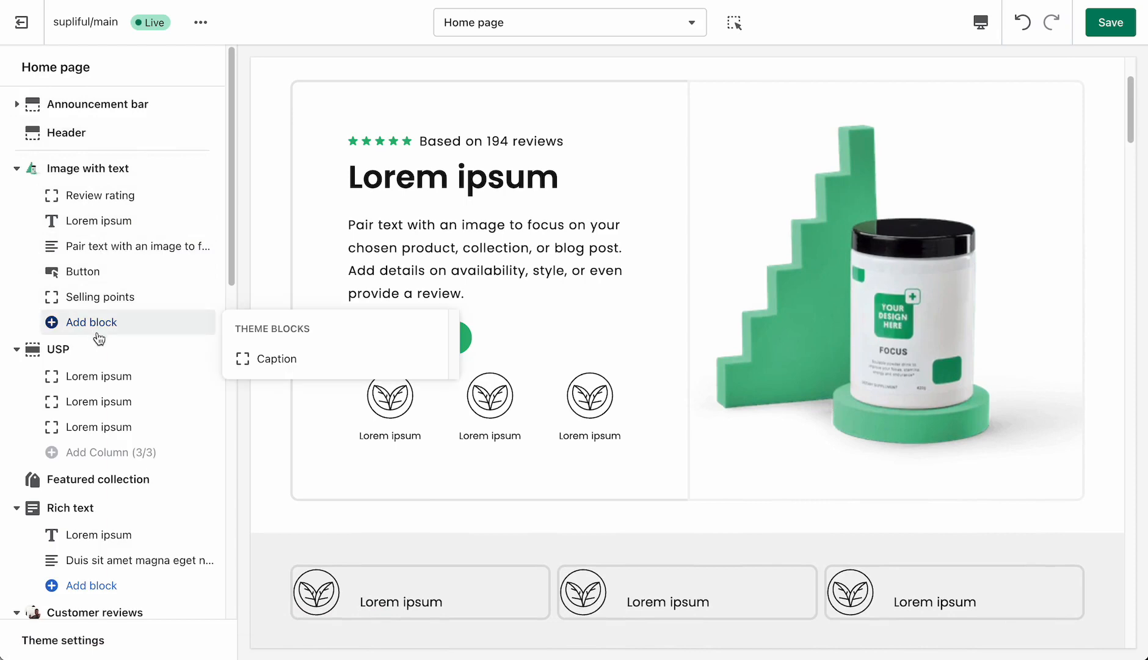
left_click(268, 359)
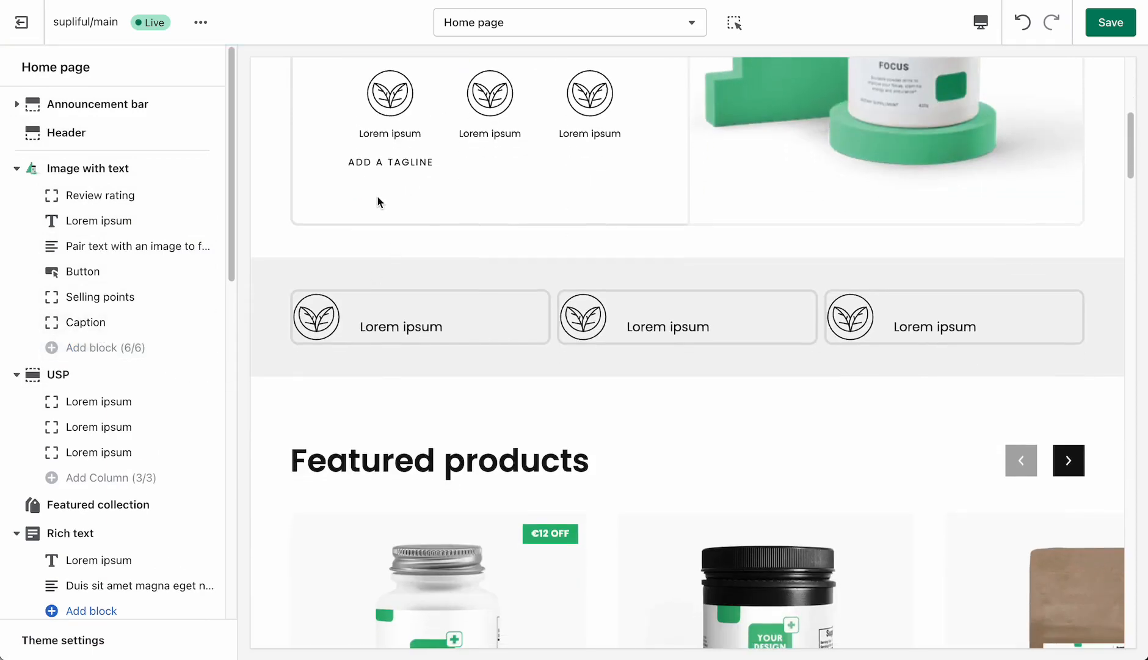
scroll(379, 202, "up", 1)
left_click_drag(205, 322, 210, 247)
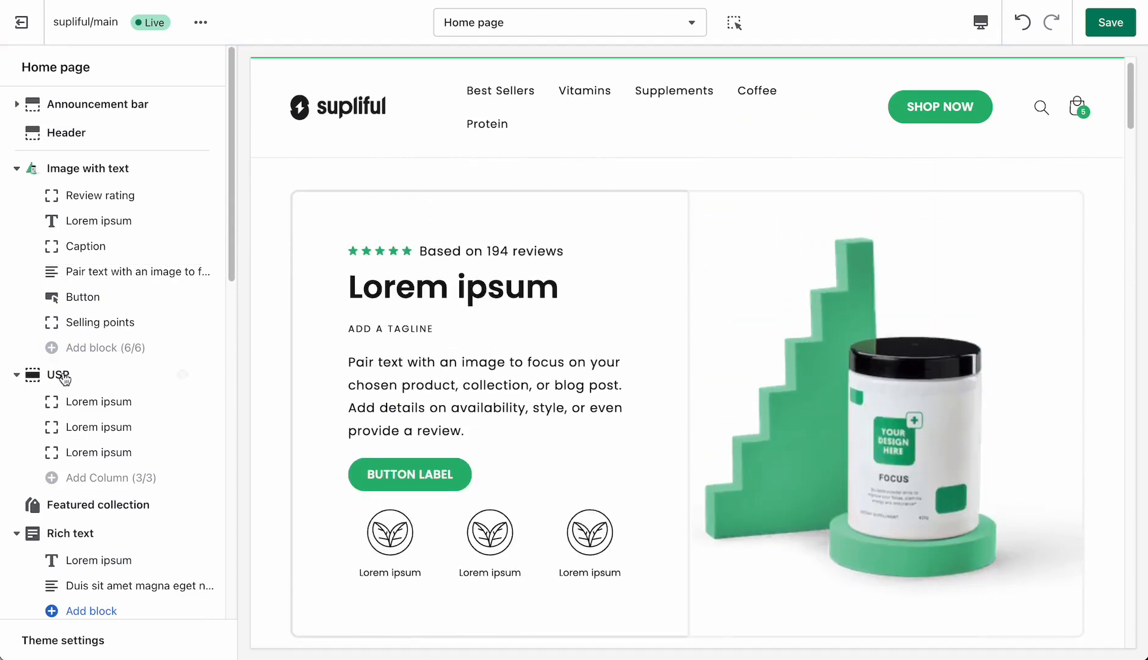
- Review the label and link options of the Button block in the Image with text section
left_click(112, 296)
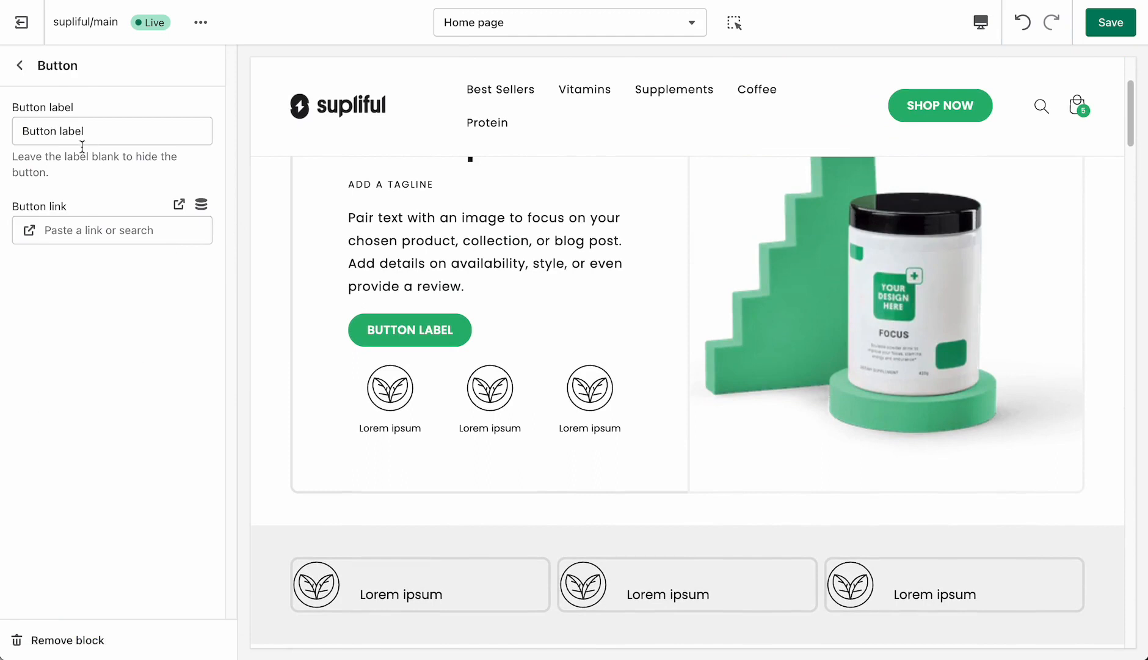
left_click(73, 132)
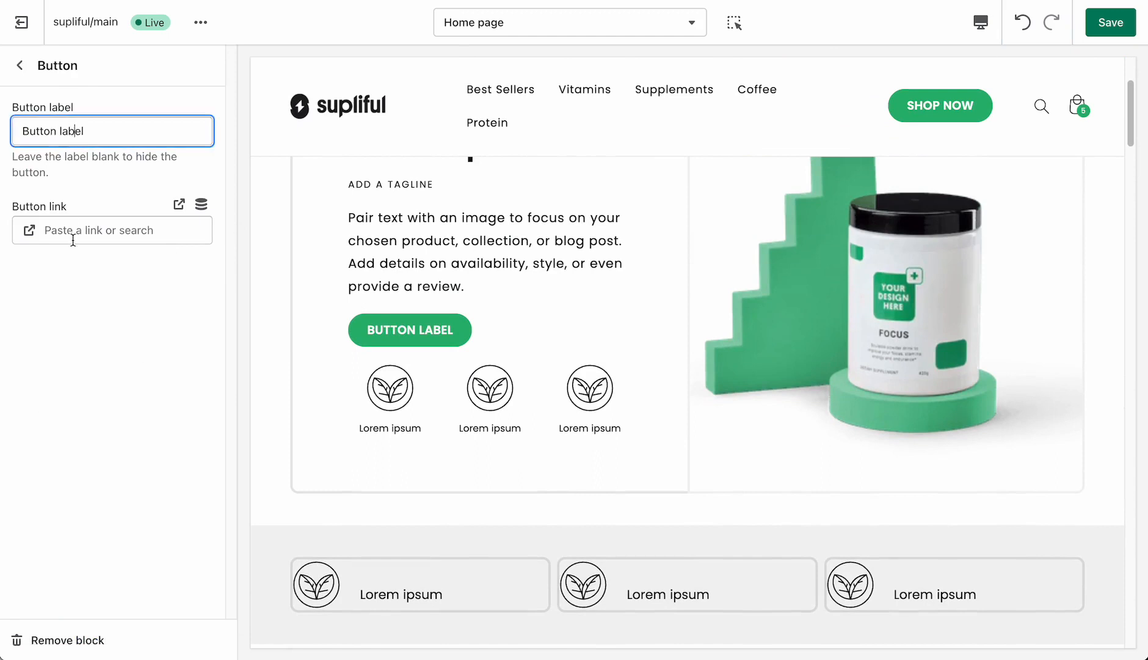
left_click(76, 231)
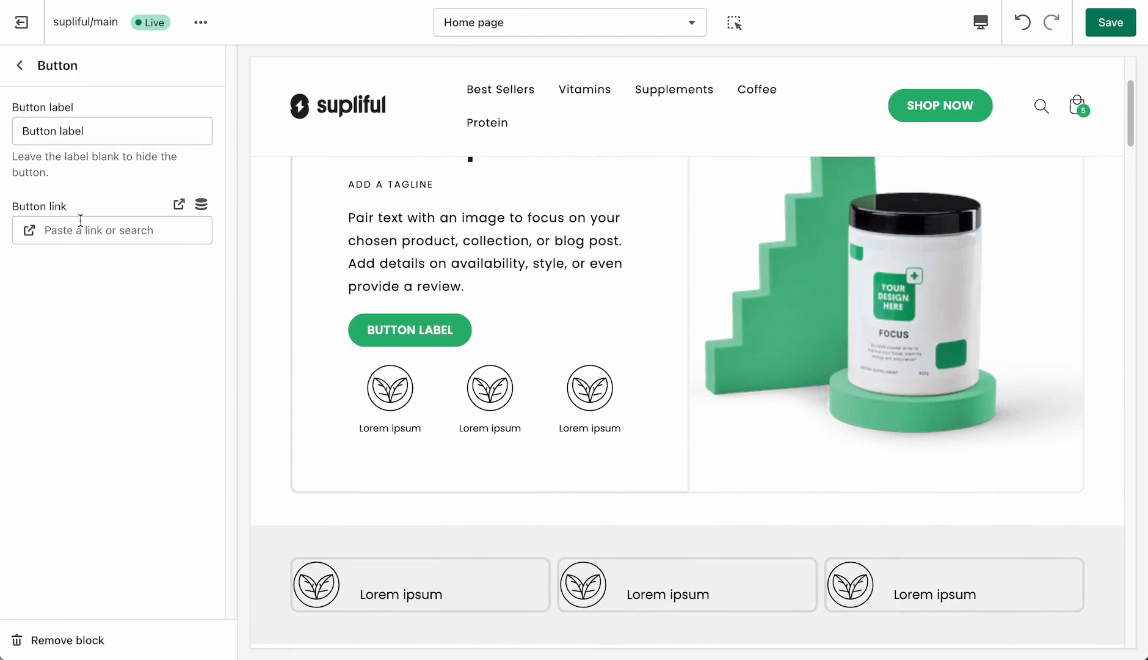
left_click(108, 303)
left_click(19, 64)
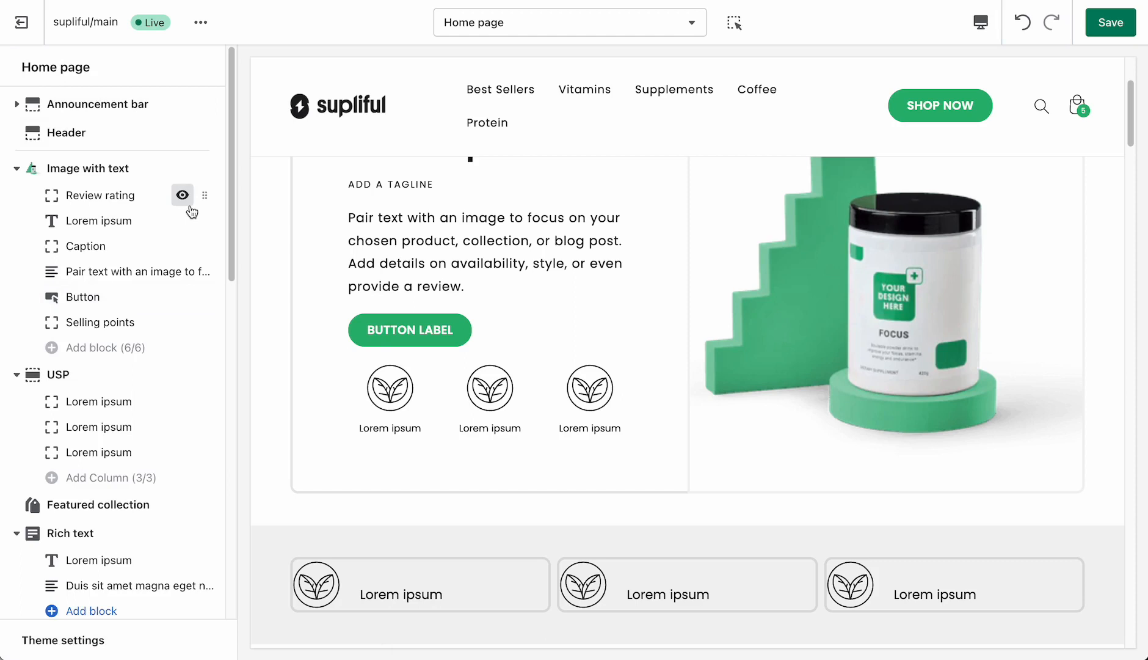
- Review the Selling points block's settings and look through the icons available for its first icon
left_click(92, 324)
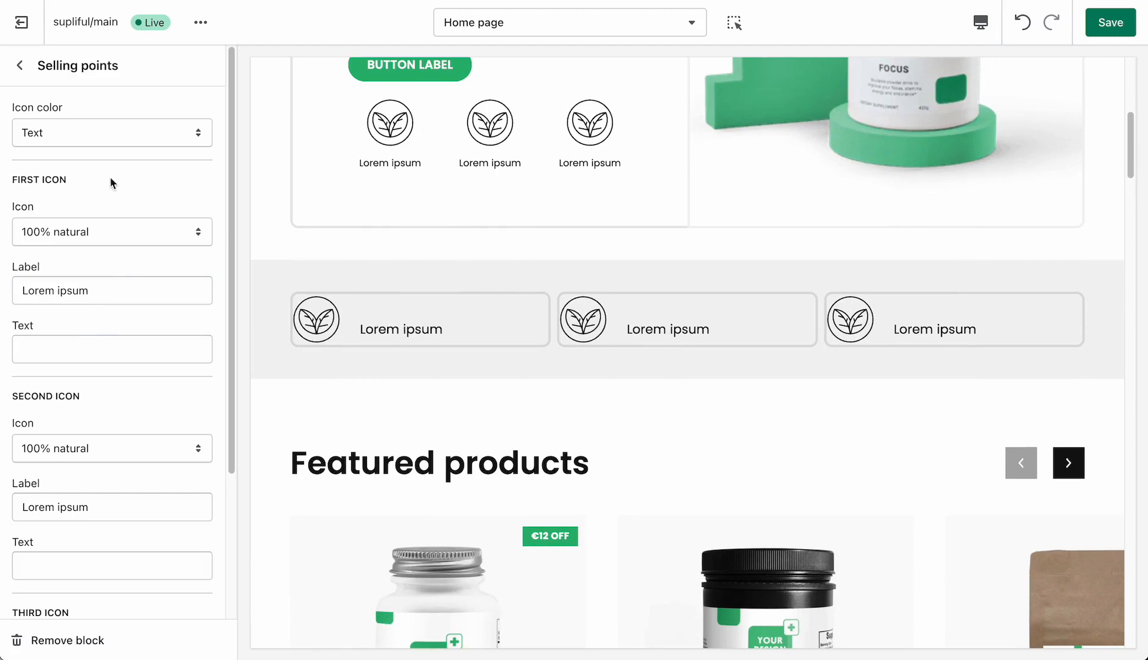
left_click(103, 231)
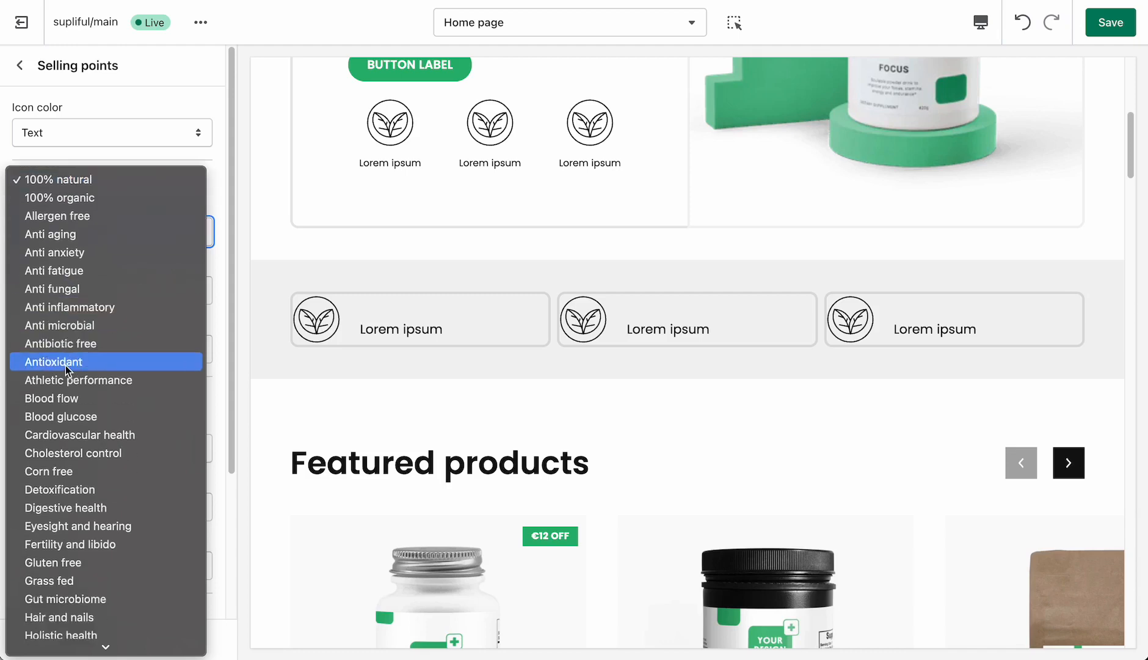
scroll(65, 367, "down", 5)
scroll(66, 369, "down", 2)
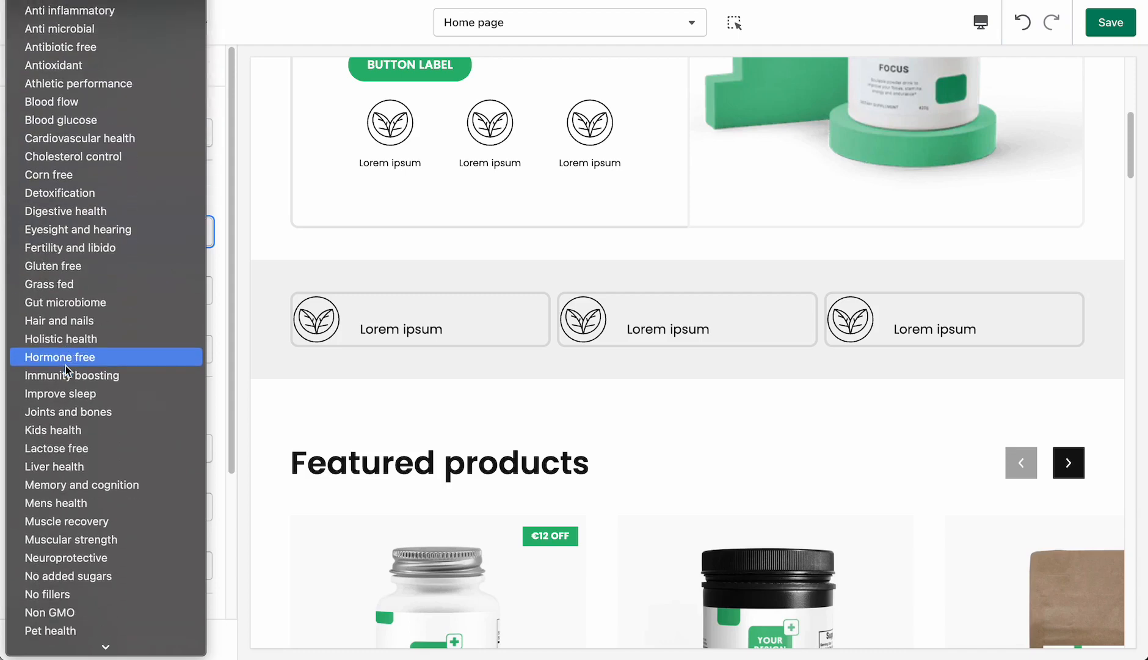
left_click(285, 272)
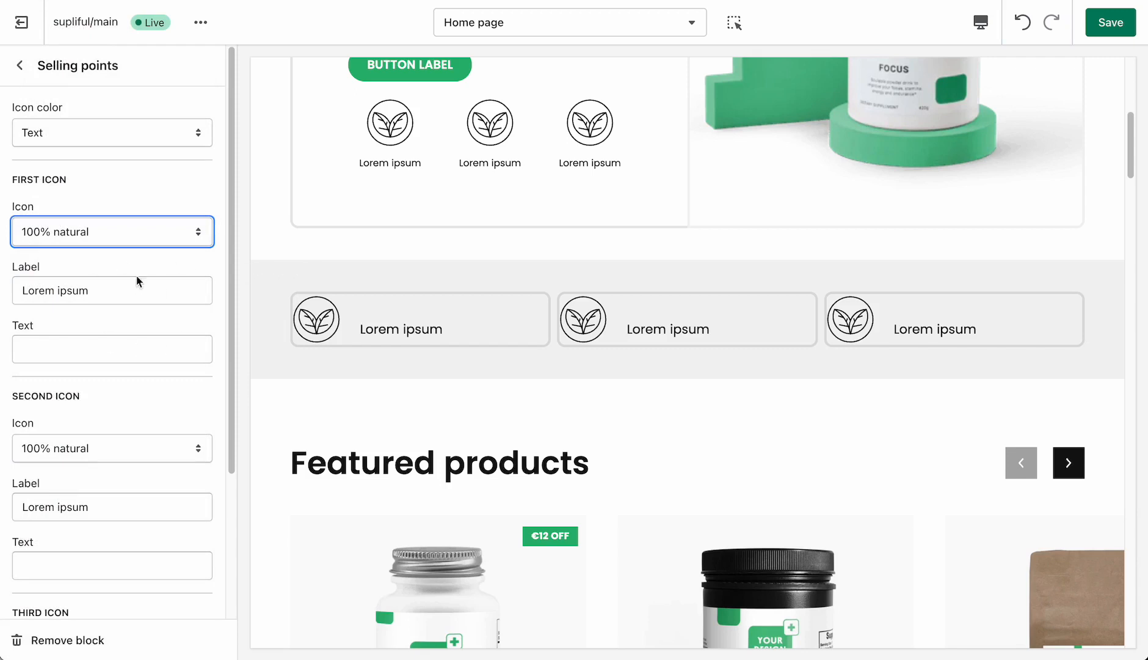
left_click(22, 68)
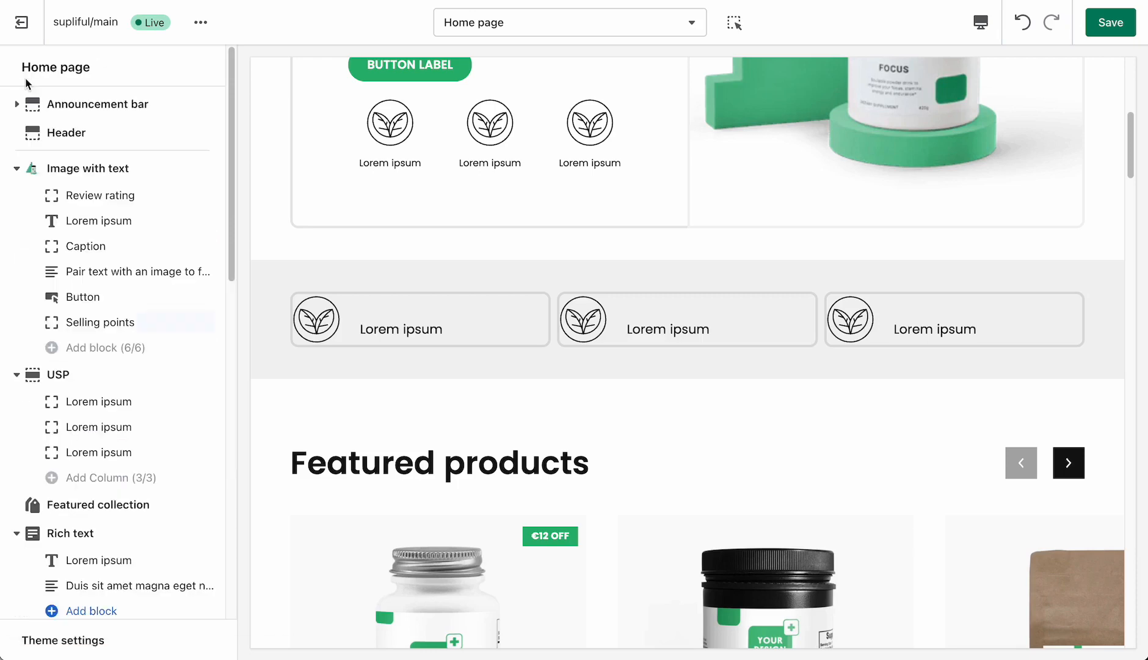
- Set the Image with text section's desktop image placement to Image first and check the layout in the preview
left_click(79, 174)
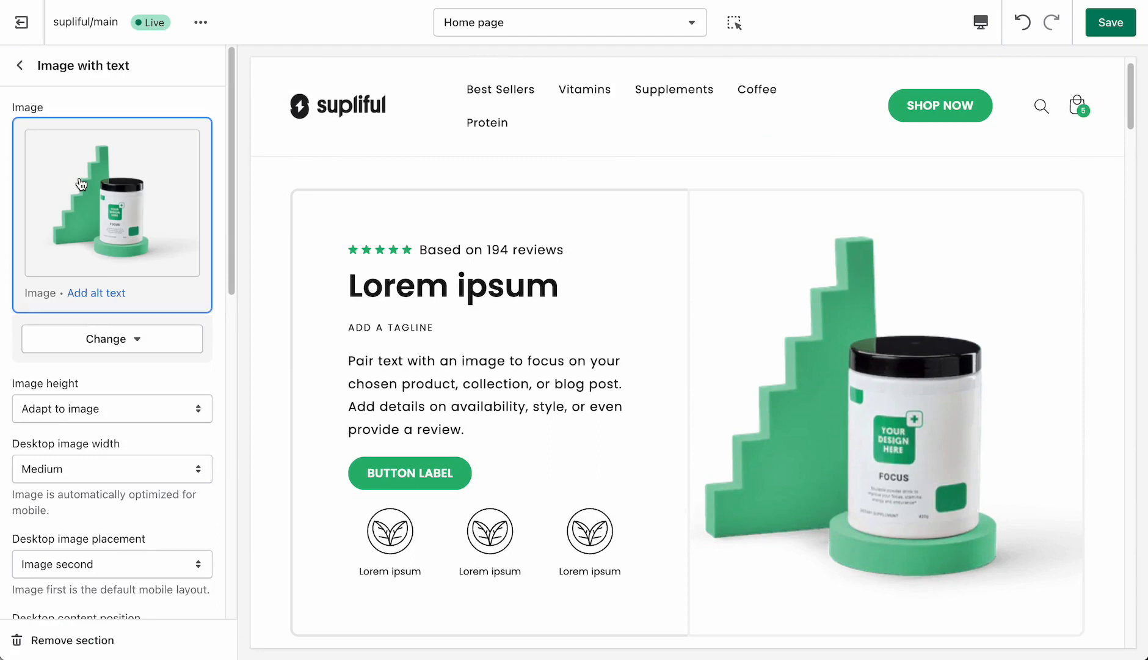
scroll(116, 410, "down", 2)
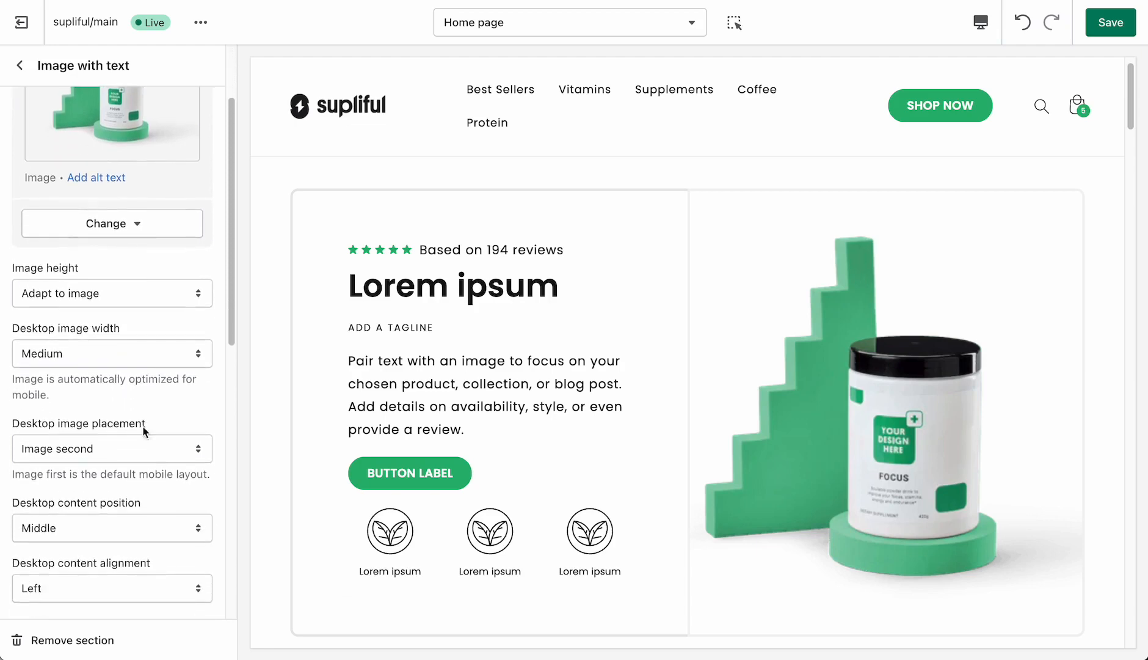
left_click(116, 442)
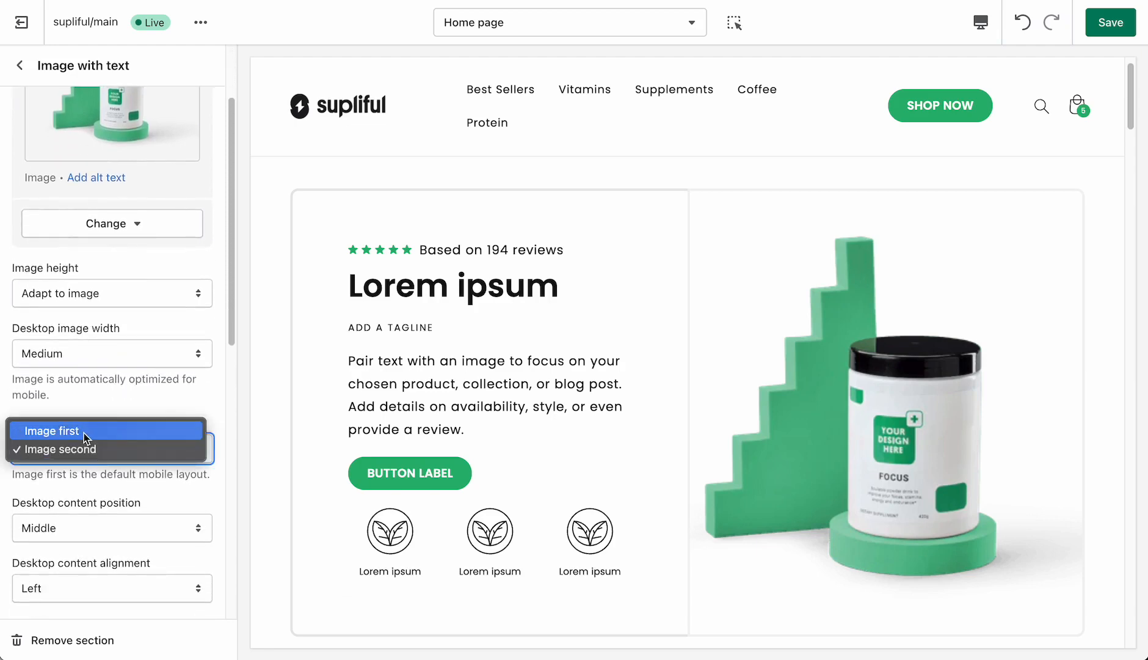
left_click(83, 431)
scroll(510, 315, "down", 2)
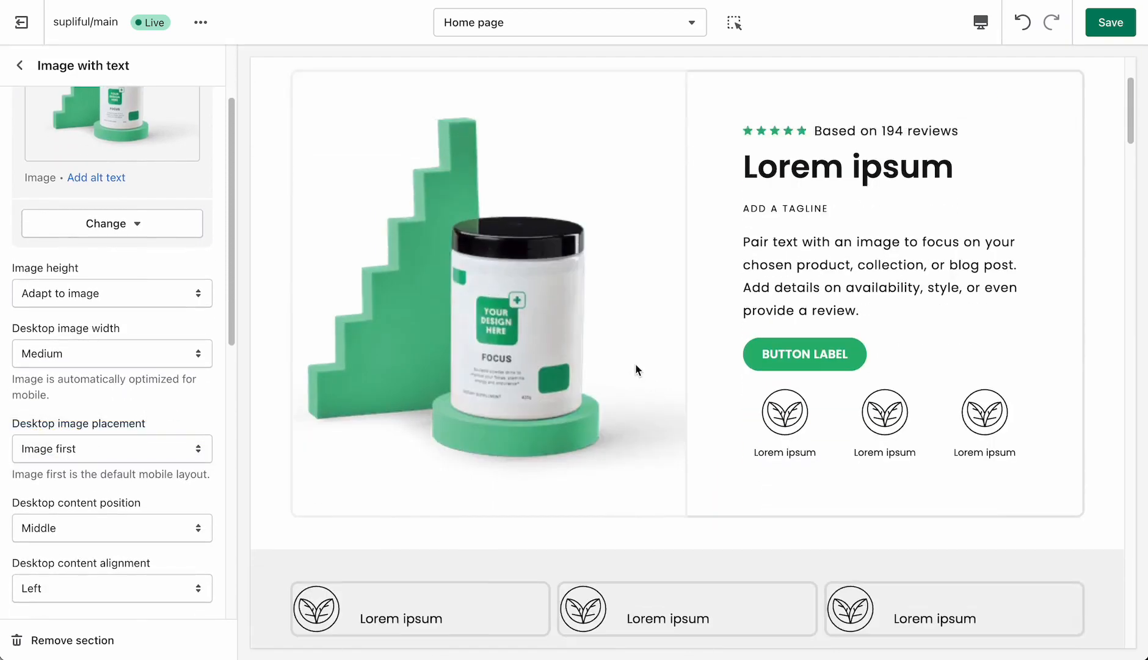
scroll(635, 369, "up", 1)
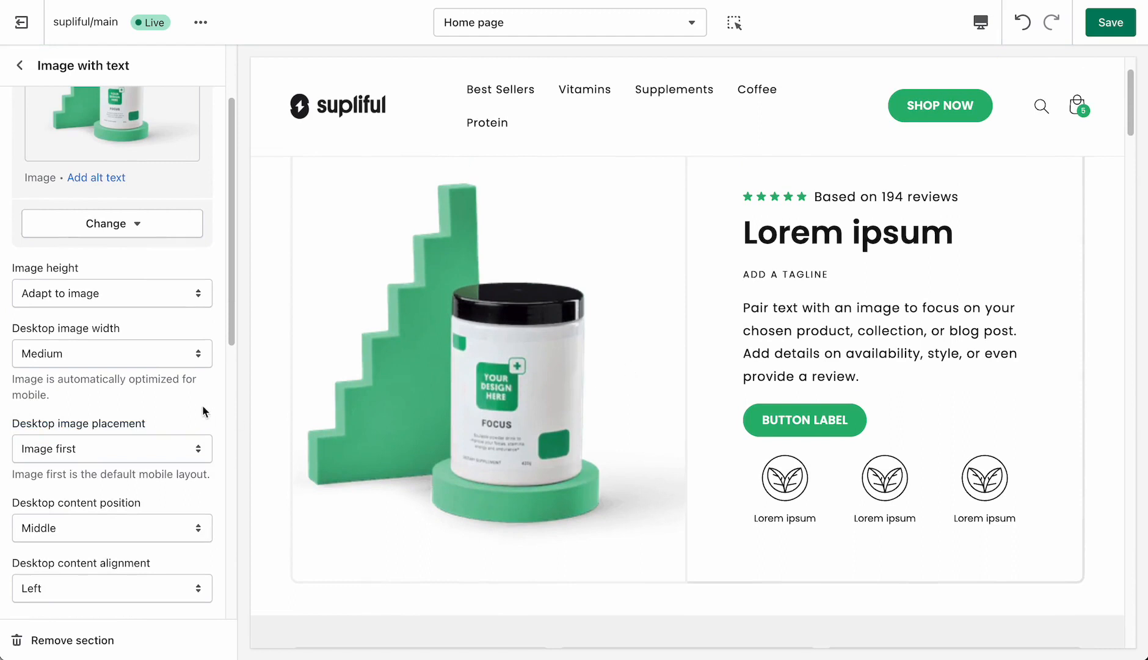
- Set the selling point orientation of the Image with text section to Vertical
scroll(167, 402, "down", 5)
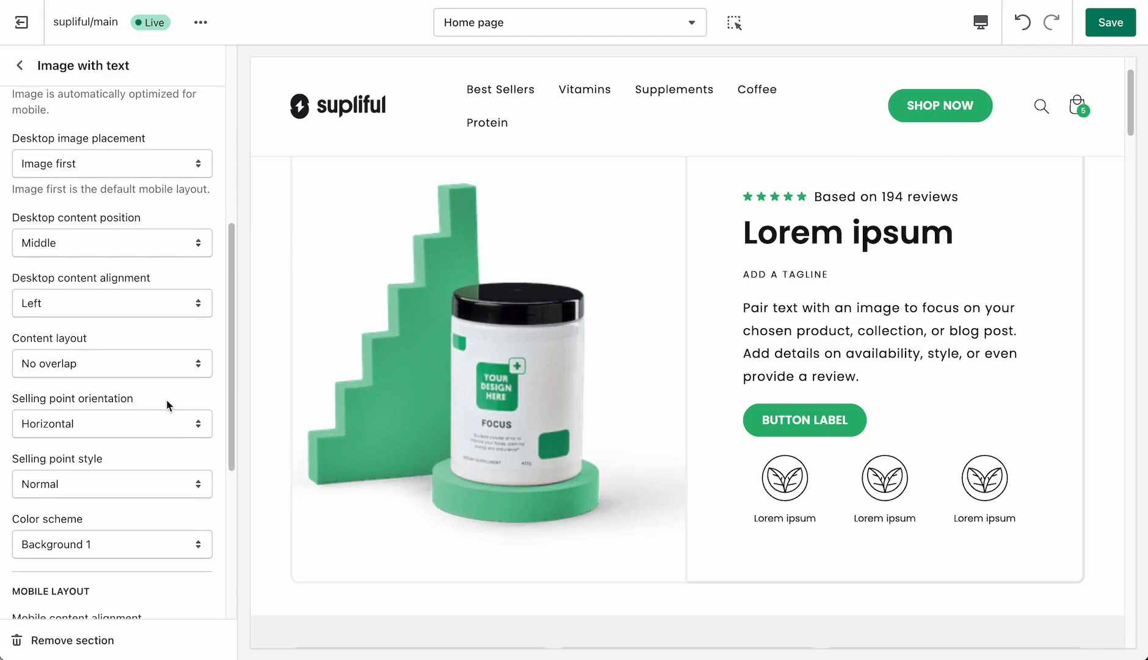
scroll(149, 403, "down", 1)
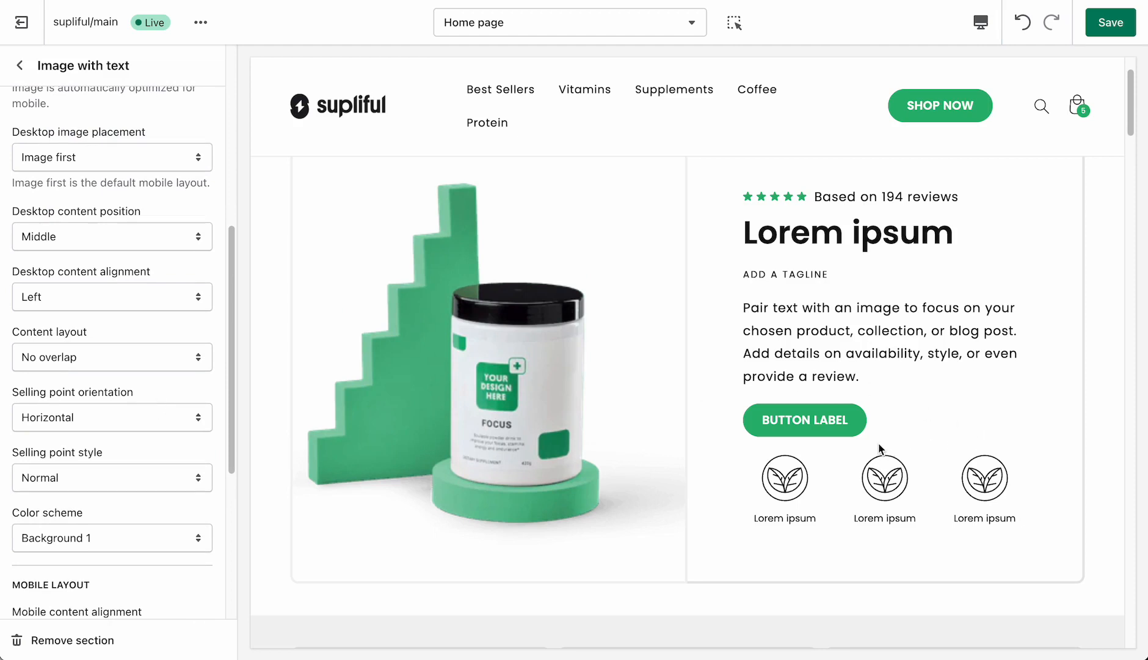
left_click(92, 421)
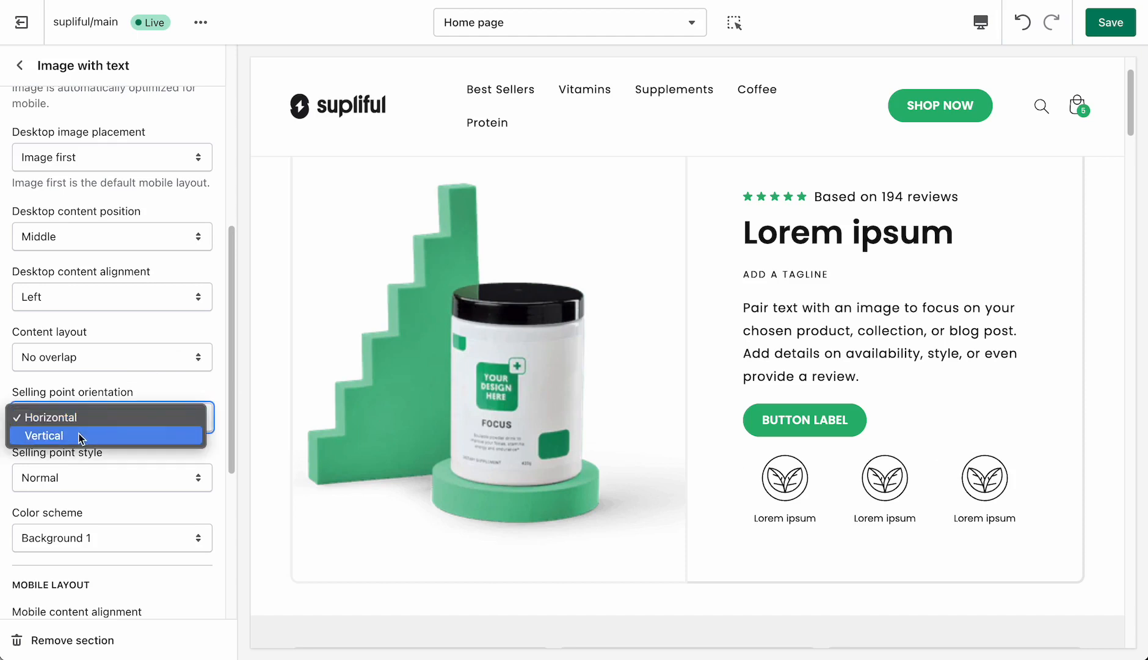
left_click(80, 437)
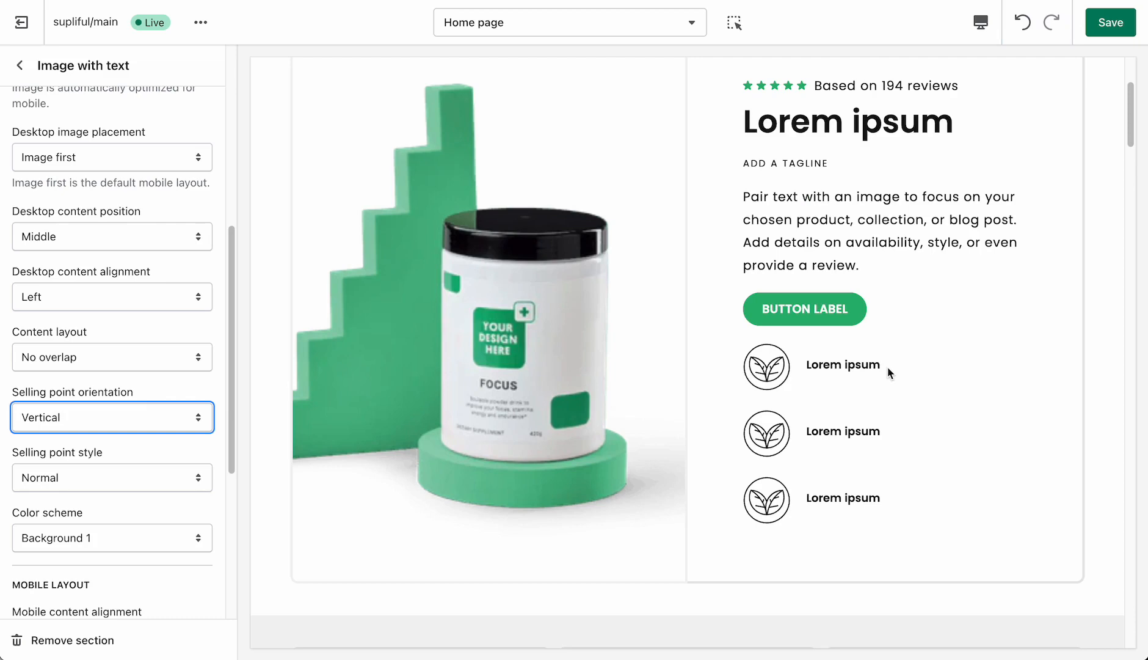
- Set the Image with text section's color scheme to Accent 1 and check the section in the preview
scroll(130, 456, "down", 5)
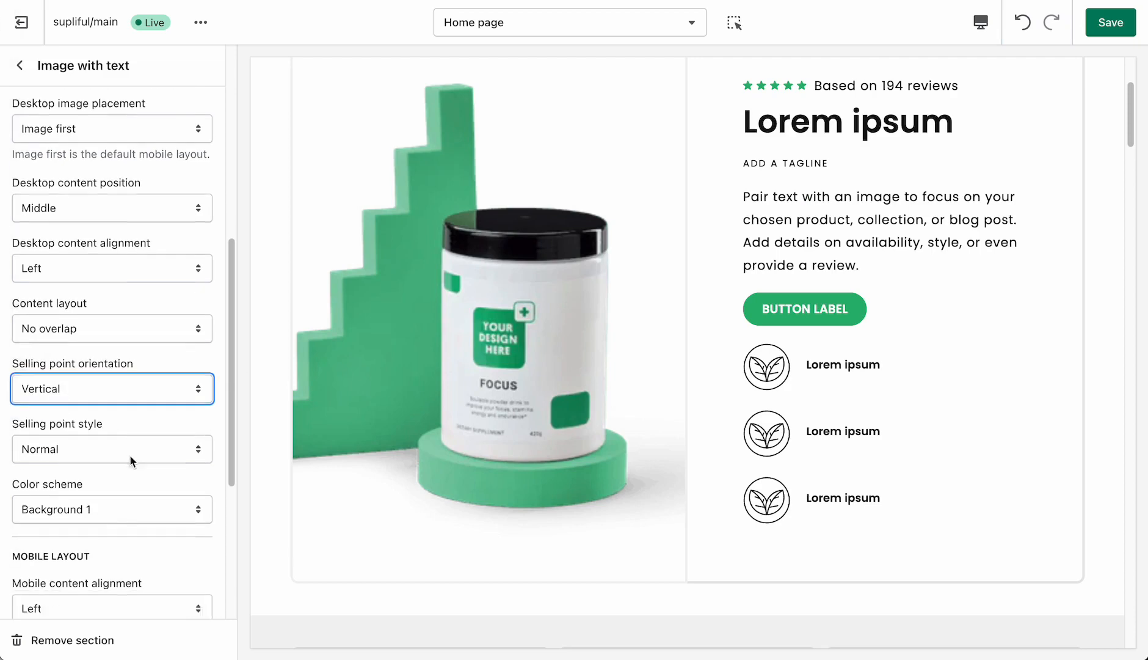
left_click(61, 323)
left_click(61, 269)
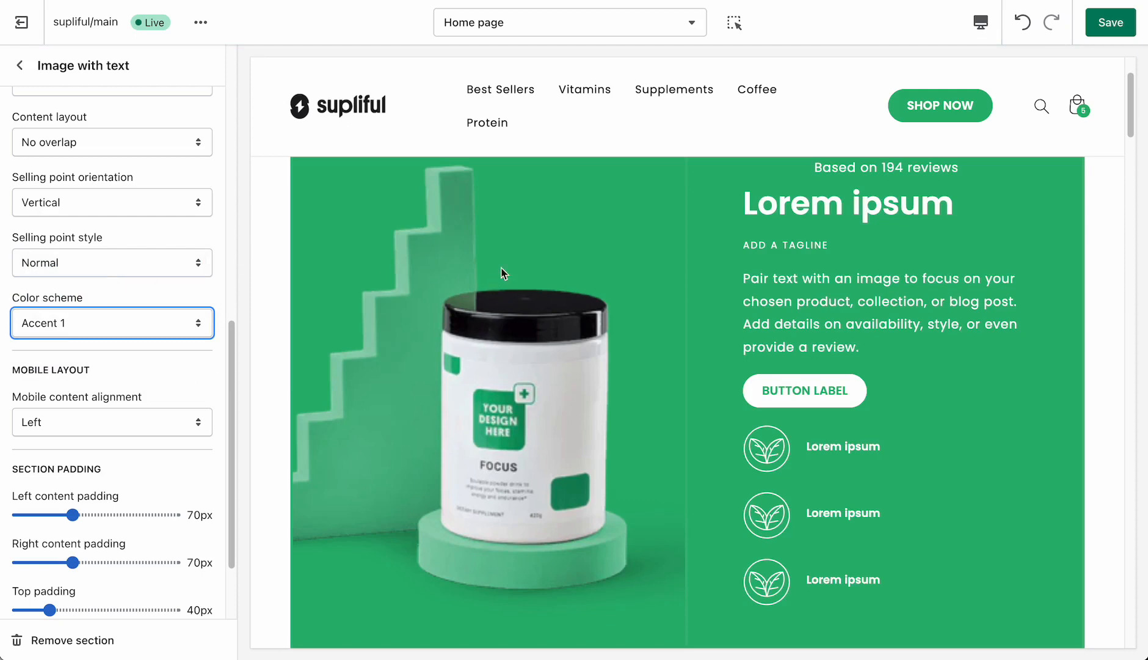
scroll(506, 264, "up", 2)
scroll(394, 304, "down", 1)
scroll(455, 336, "down", 4)
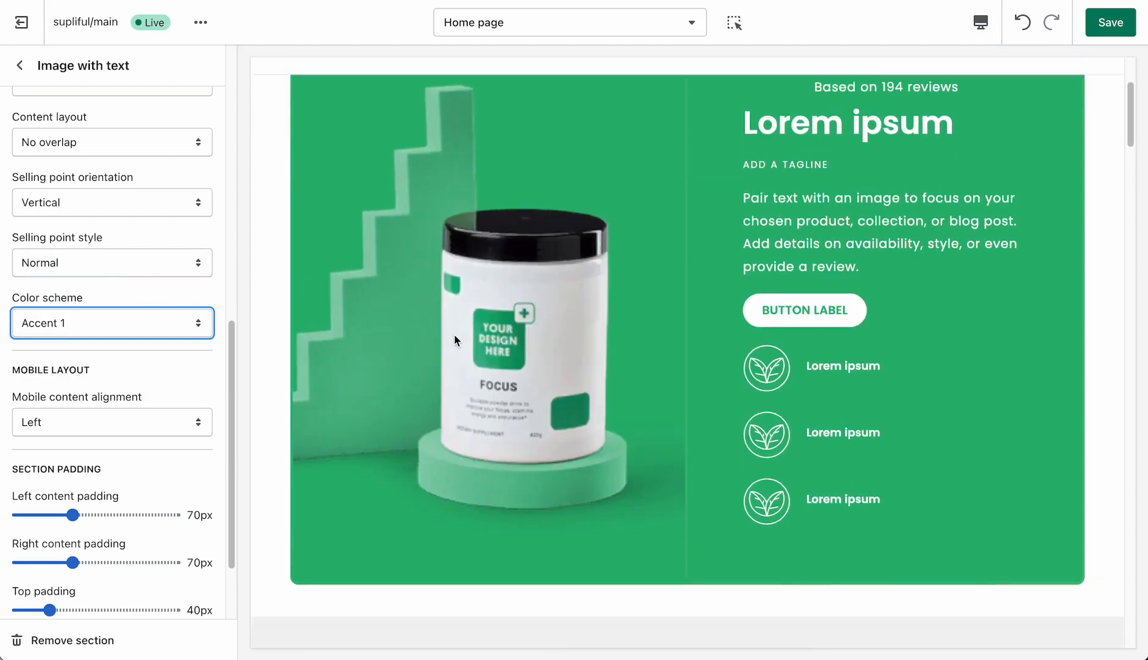
scroll(455, 335, "up", 2)
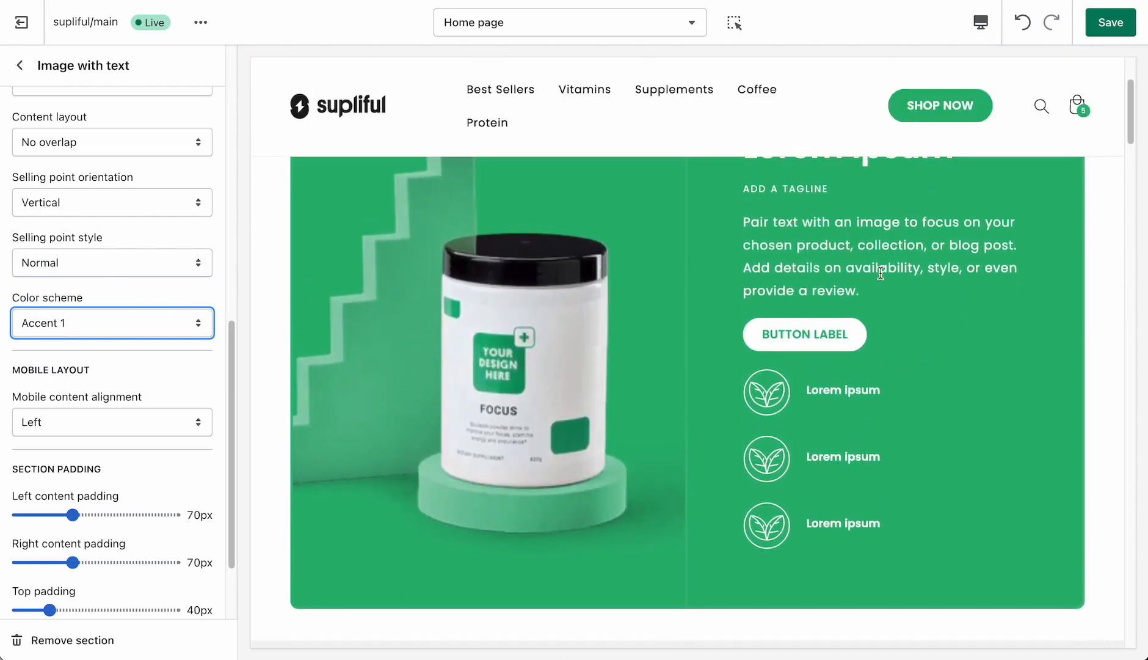
scroll(743, 277, "up", 2)
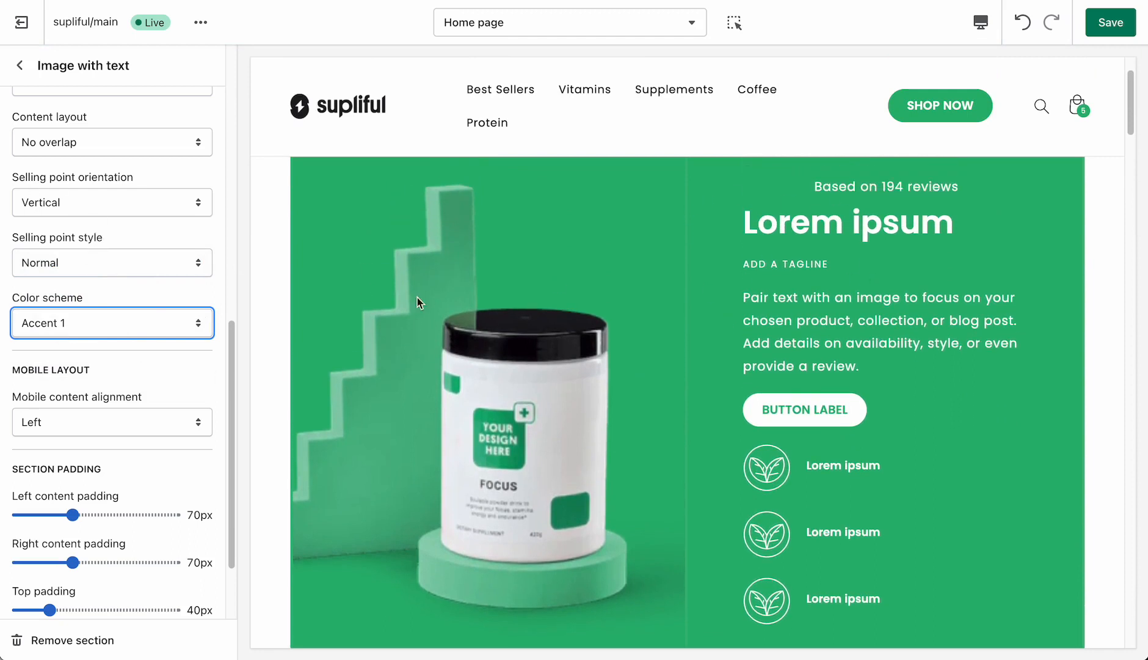
scroll(786, 252, "up", 1)
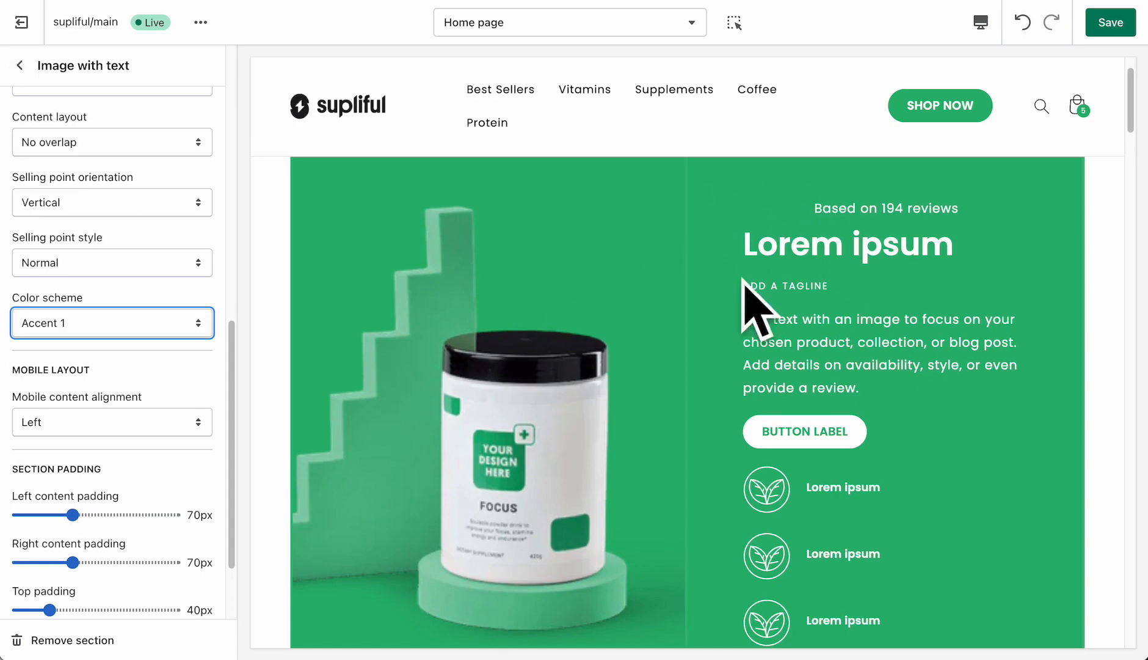
- Set the rating star color of the Review rating block to Rating color
scroll(98, 269, "up", 6)
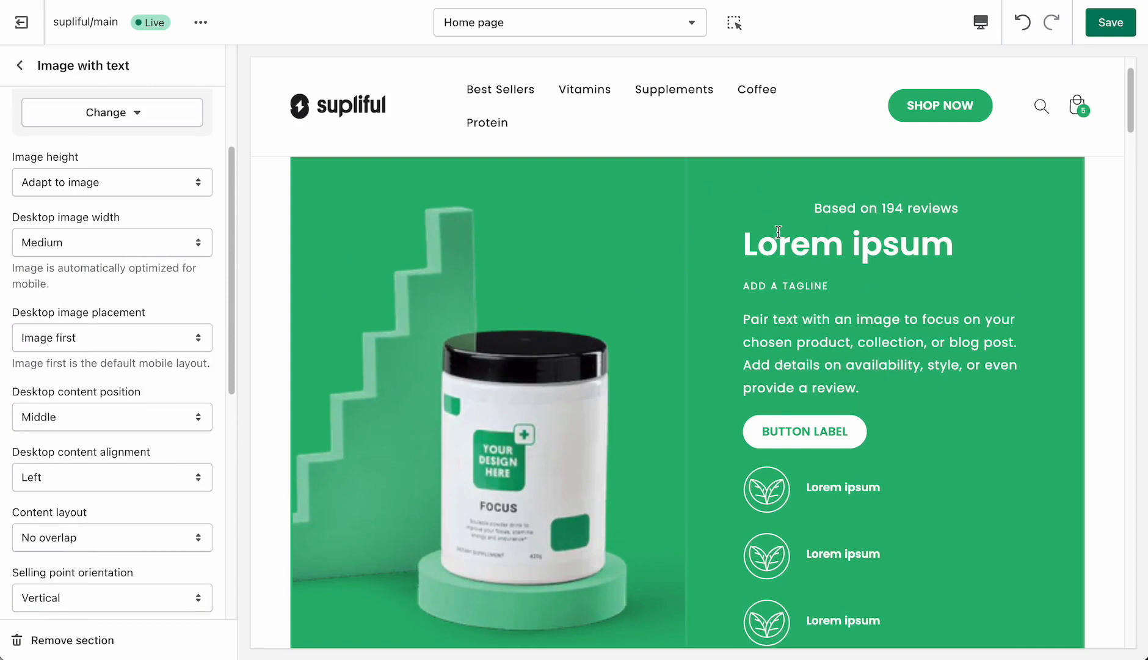
scroll(85, 226, "up", 4)
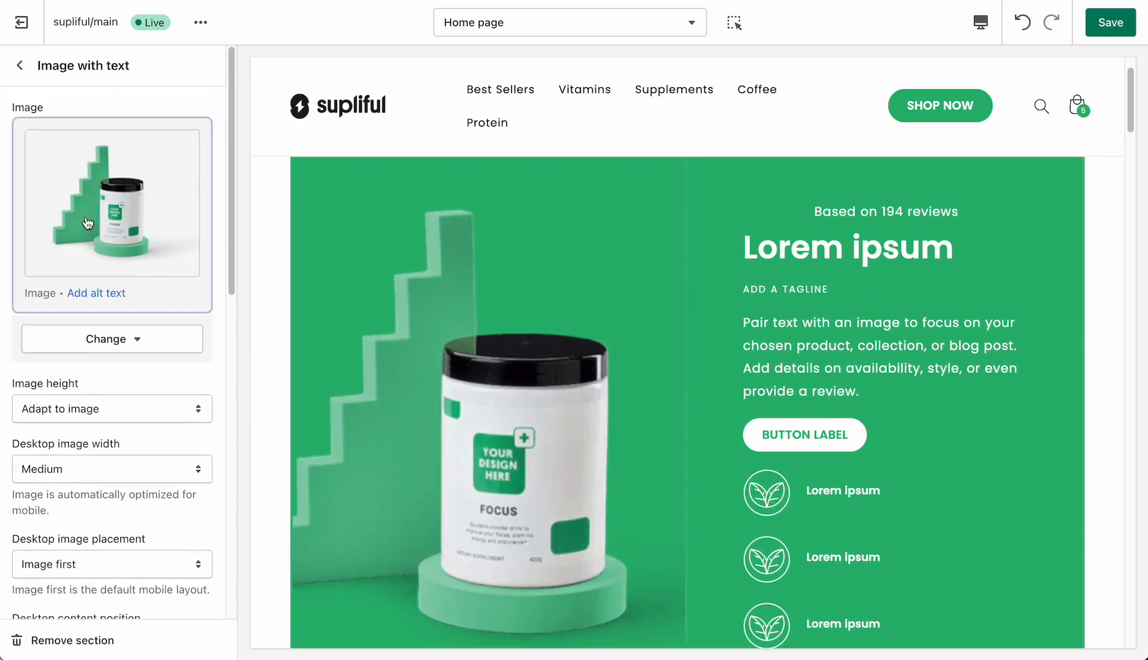
left_click(20, 65)
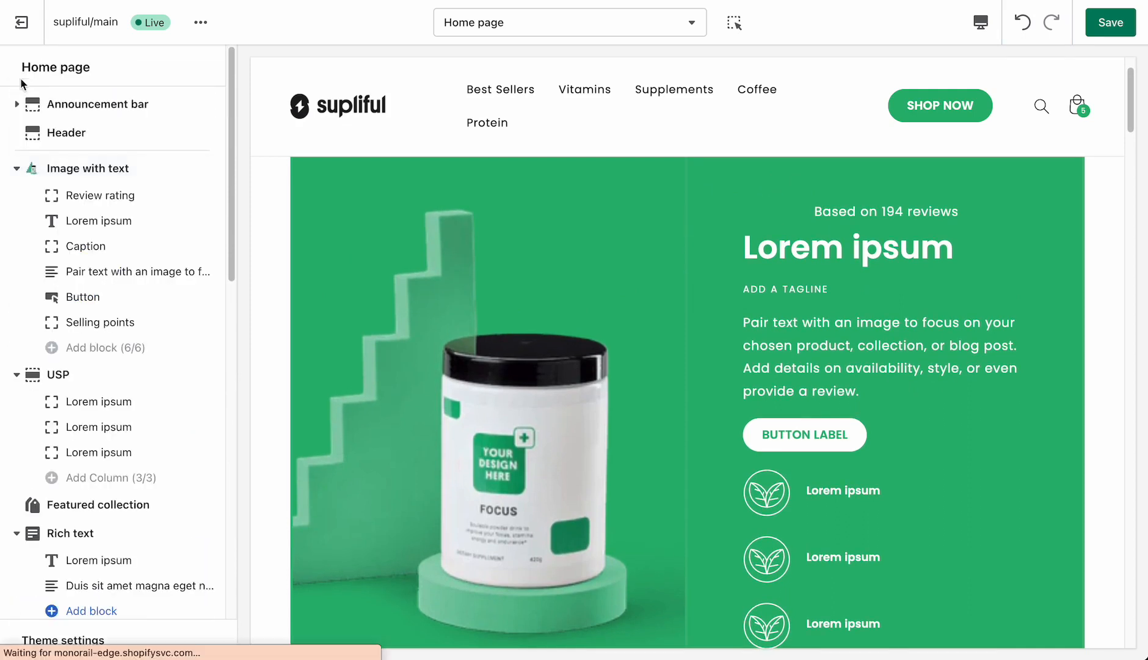
left_click(72, 197)
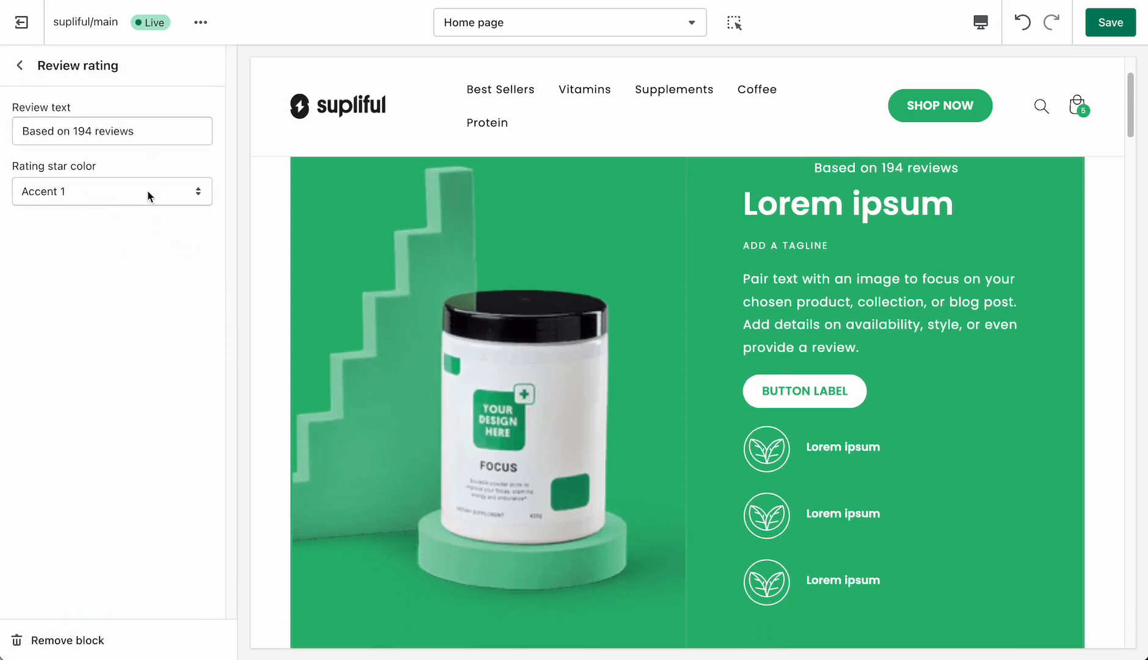
left_click(135, 198)
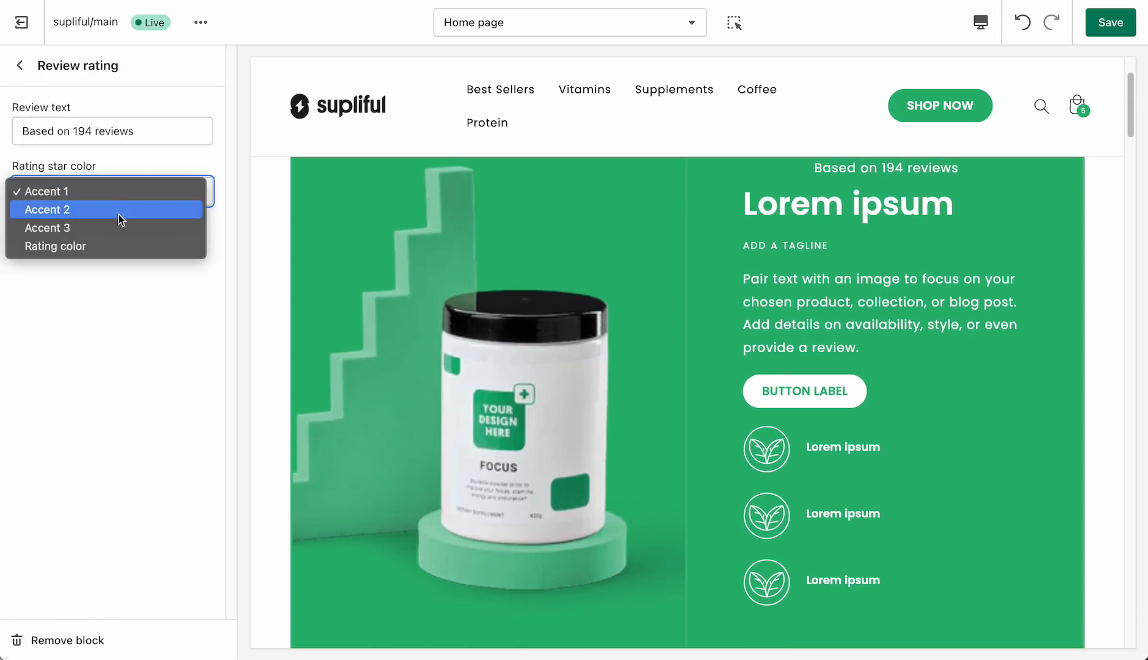
left_click(114, 244)
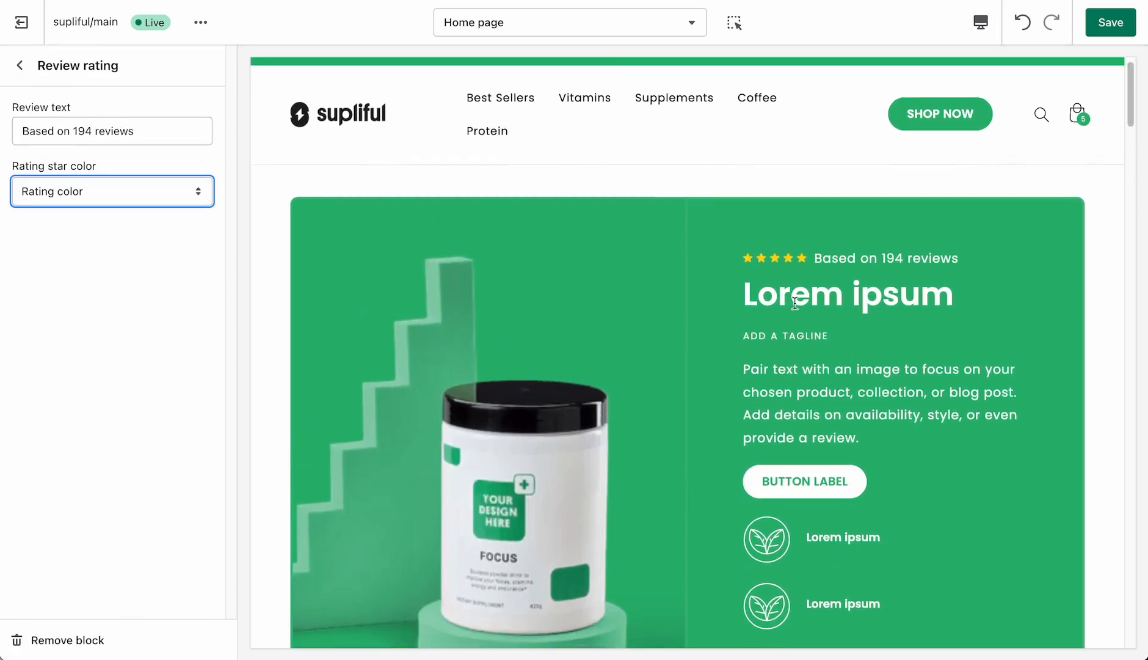
- Open the USP section's settings and review its heading, label style, column count, background and color scheme options
left_click(20, 65)
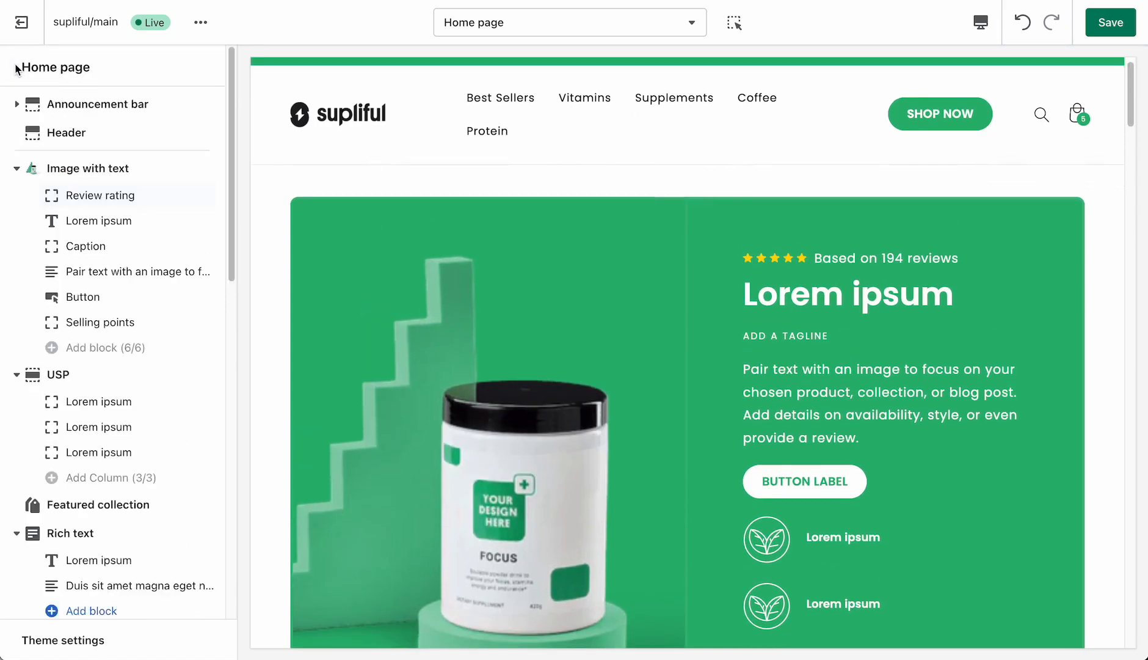
scroll(85, 247, "down", 1)
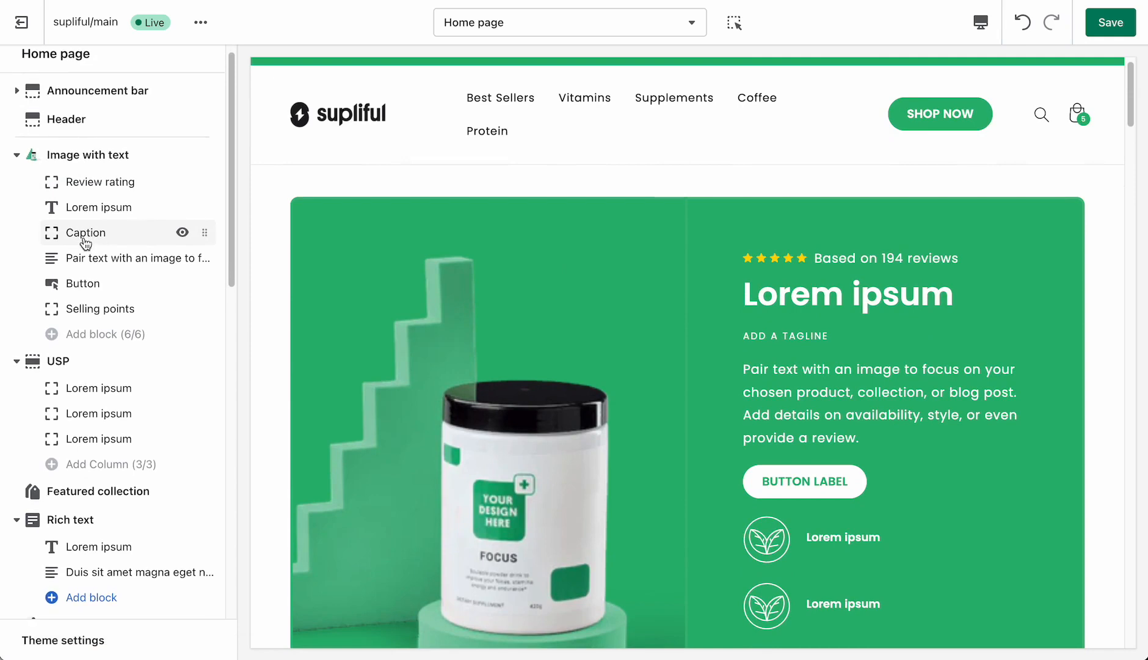
scroll(84, 351, "down", 1)
left_click(81, 336)
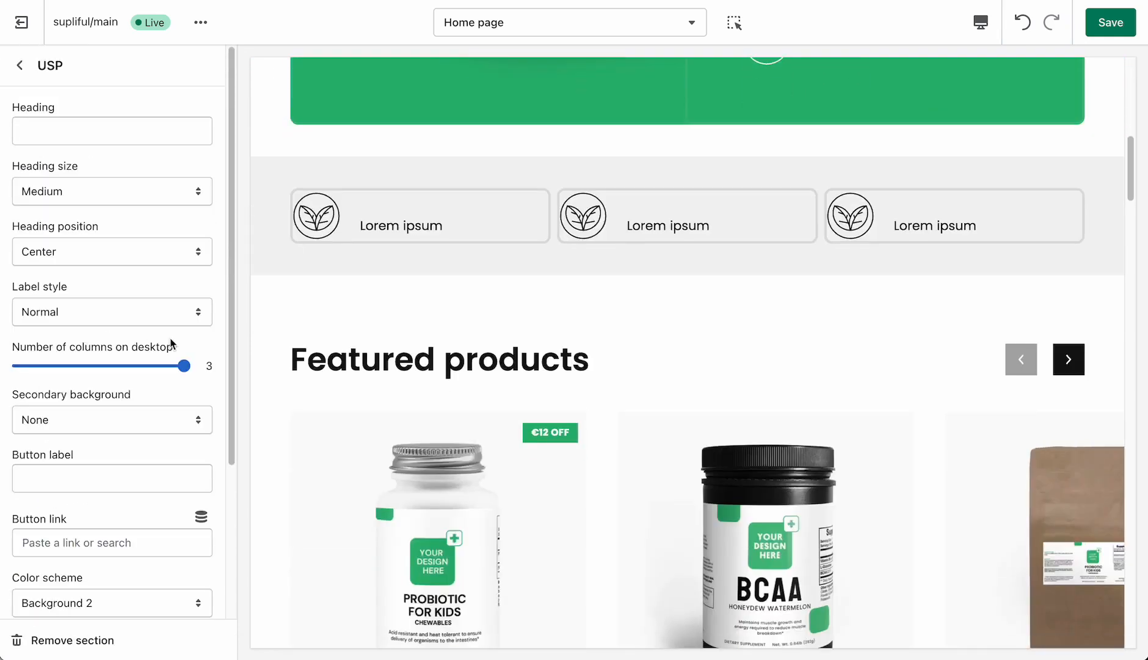
left_click(30, 67)
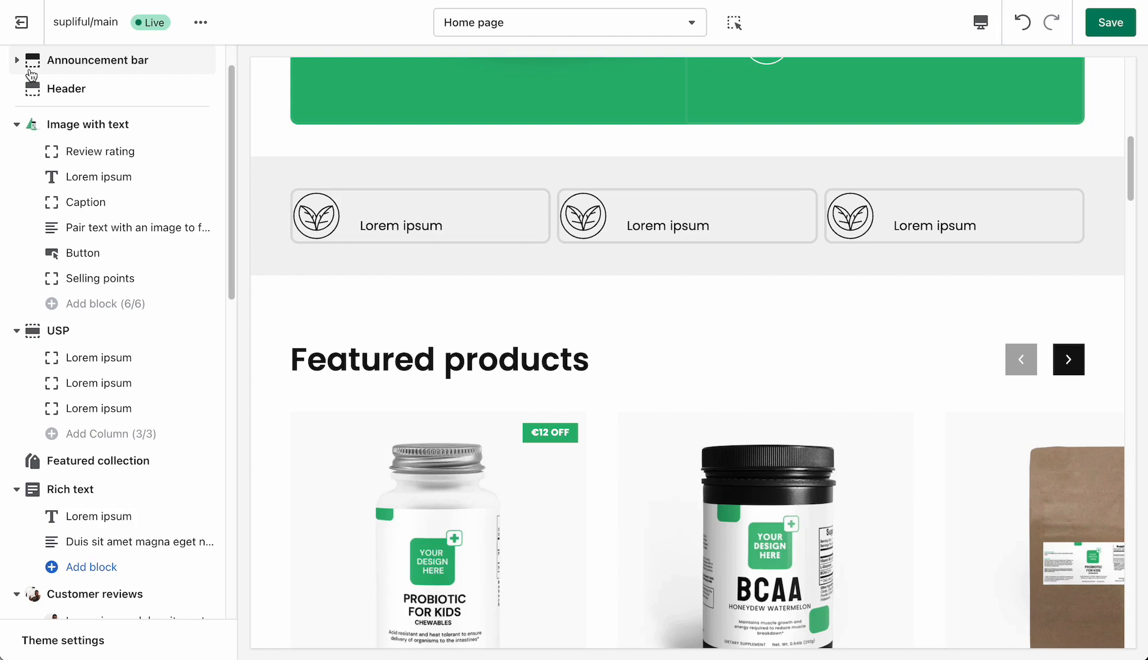
left_click(78, 335)
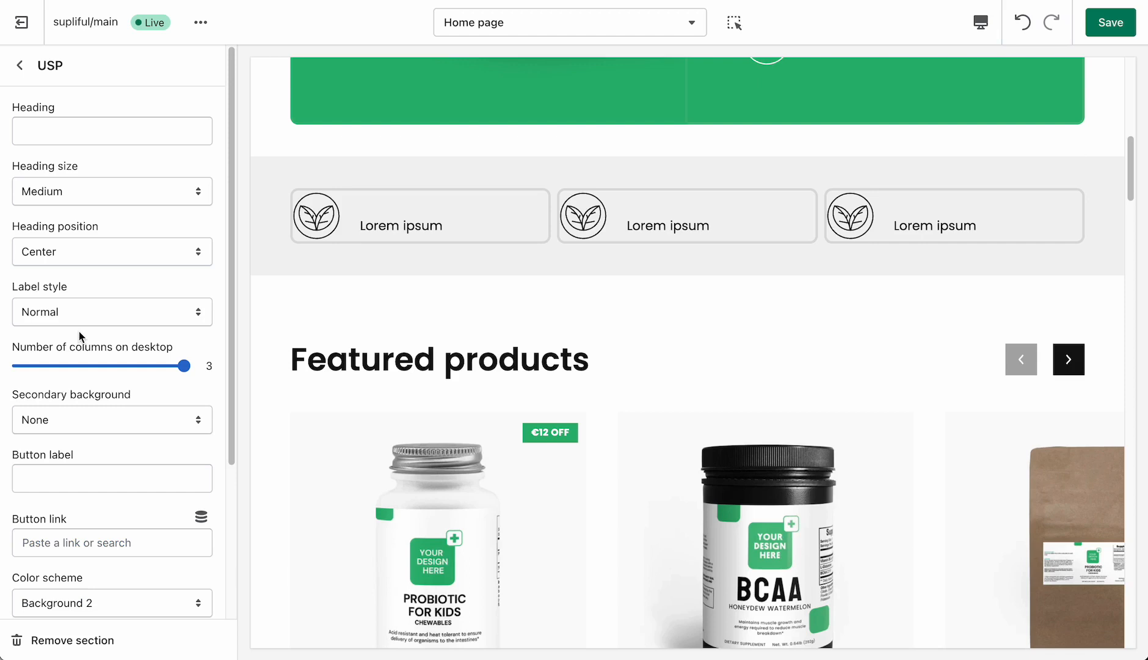
left_click(19, 65)
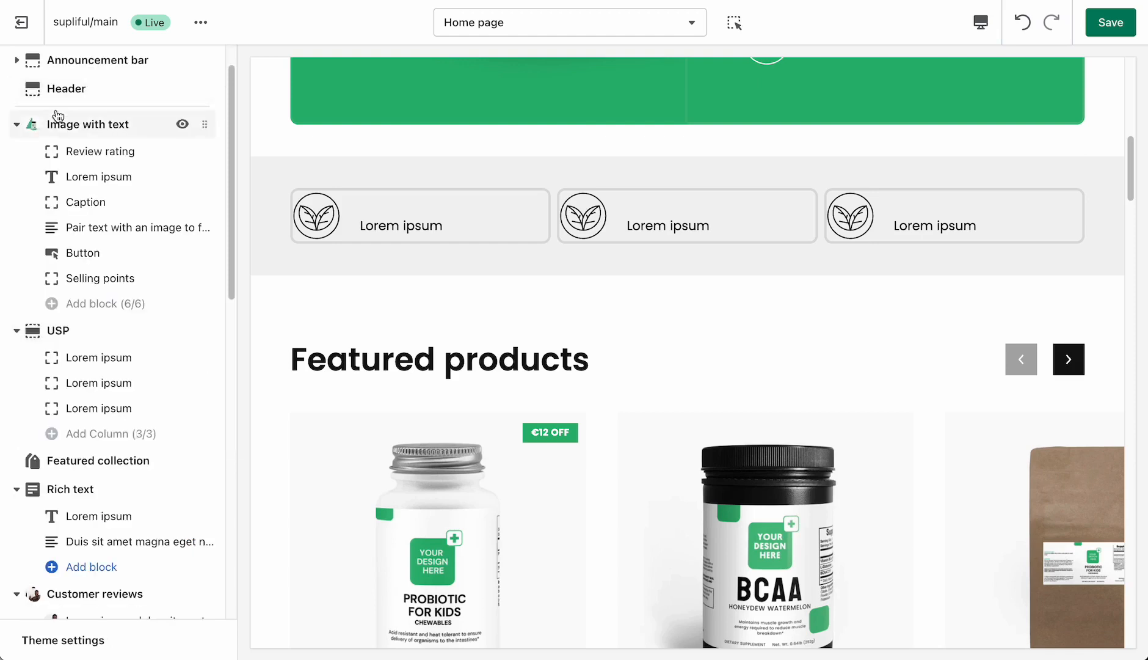
- Try a coffee bag image in place of the icon in the first column of the USP section
left_click(103, 358)
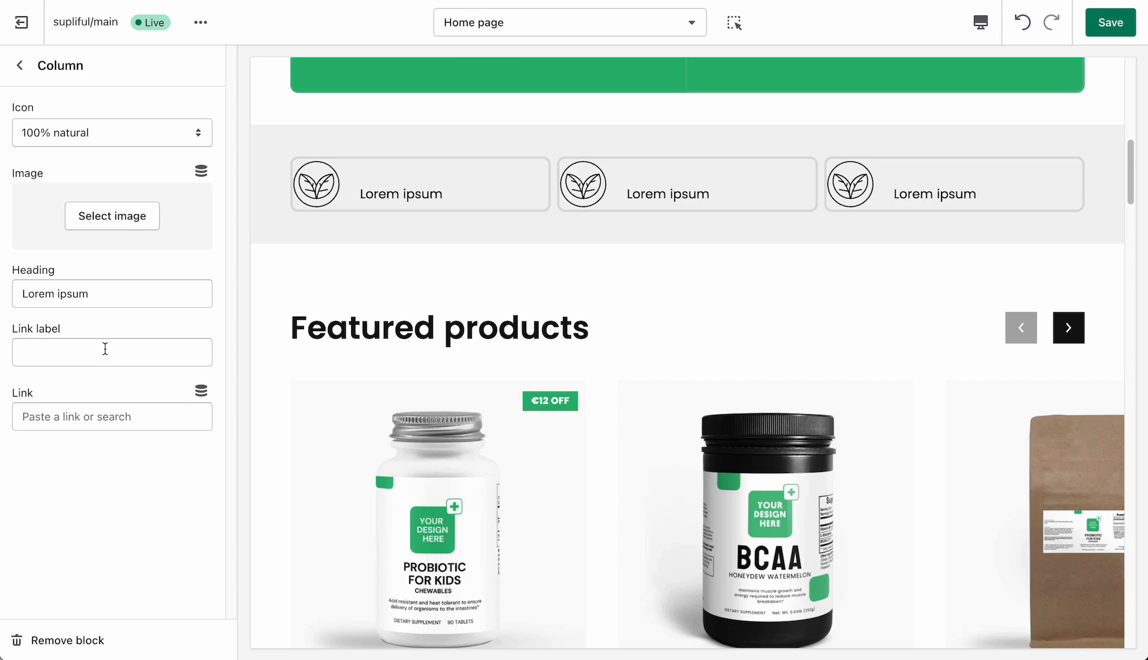
left_click(130, 218)
scroll(147, 183, "down", 8)
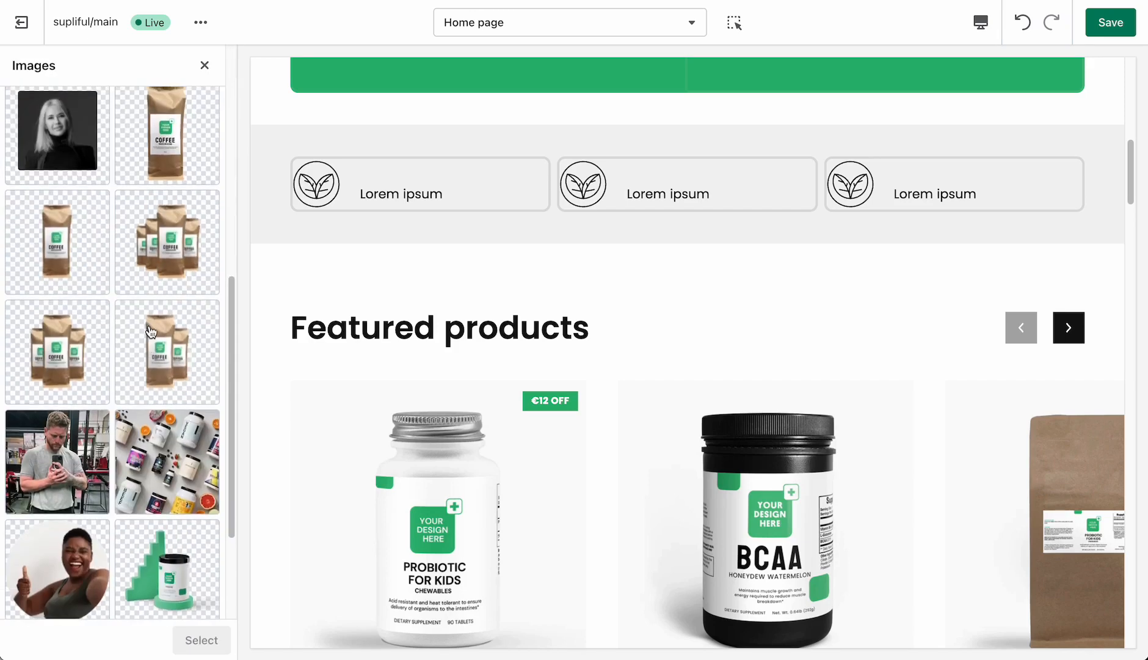
left_click(163, 143)
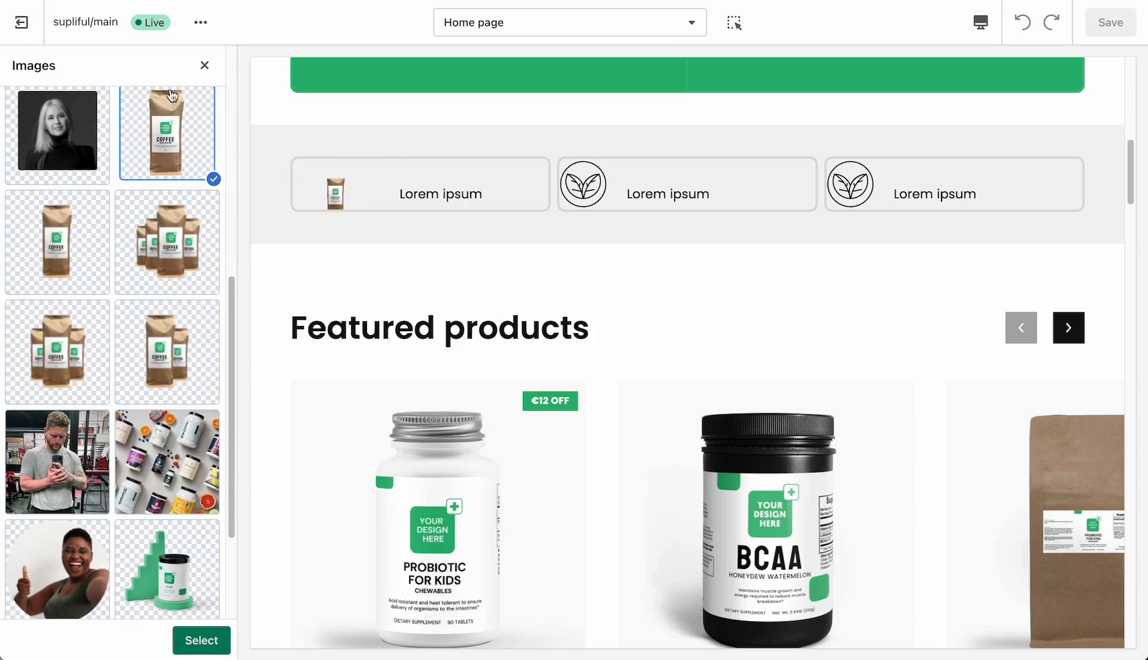
left_click(204, 66)
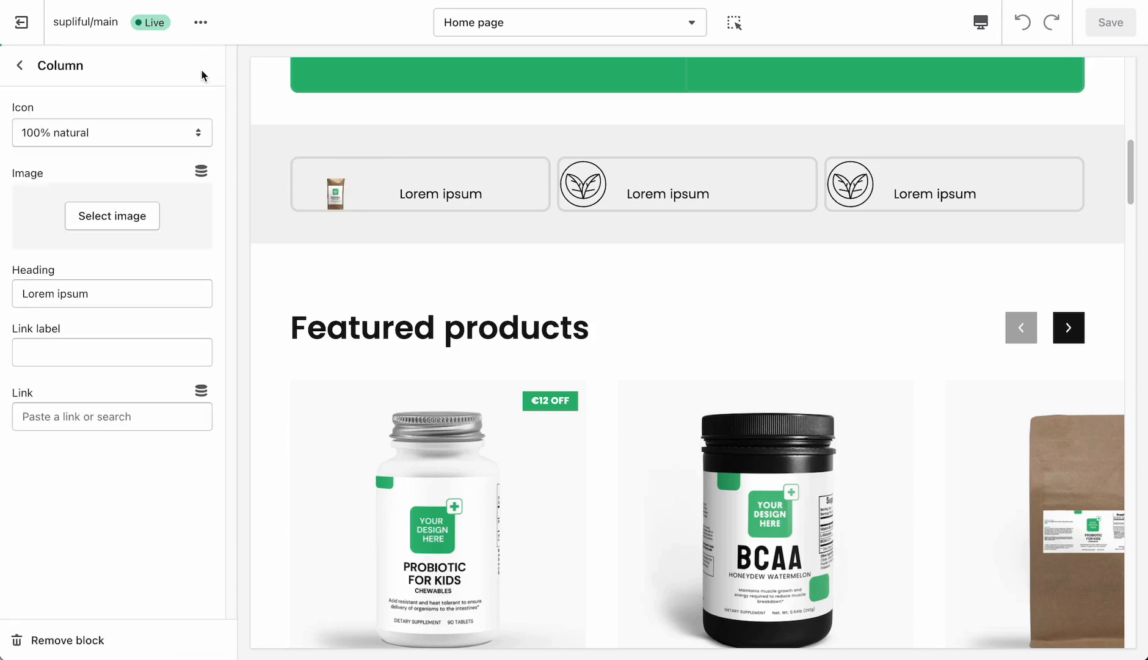
- Set the link label of the first USP column to "test link"
left_click(94, 356)
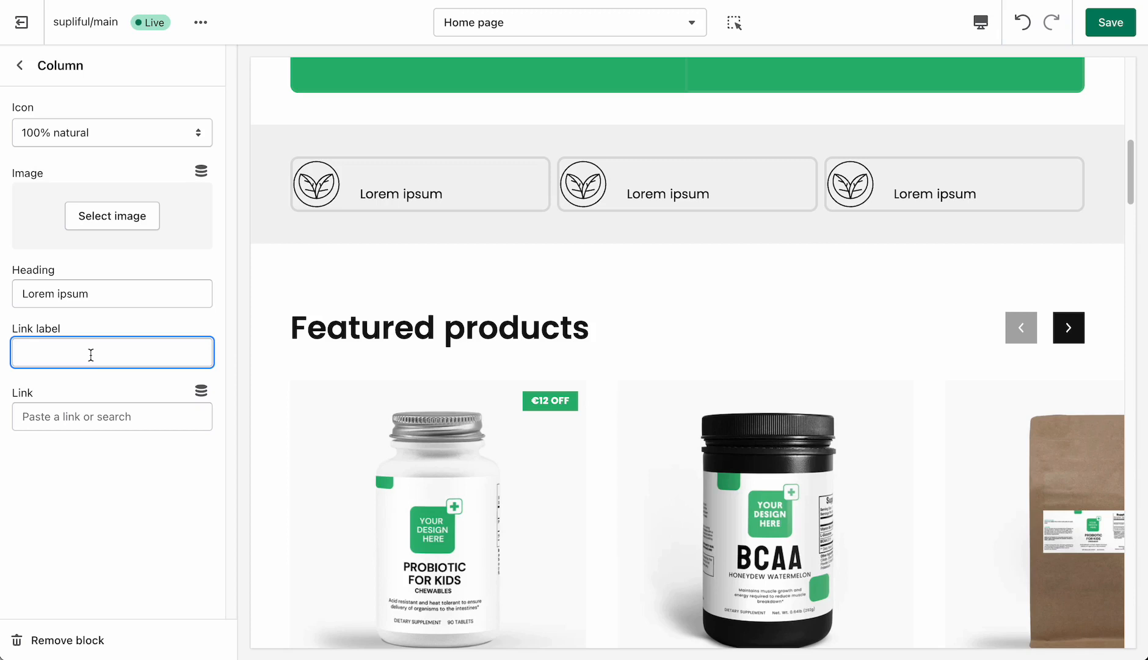
type("test li")
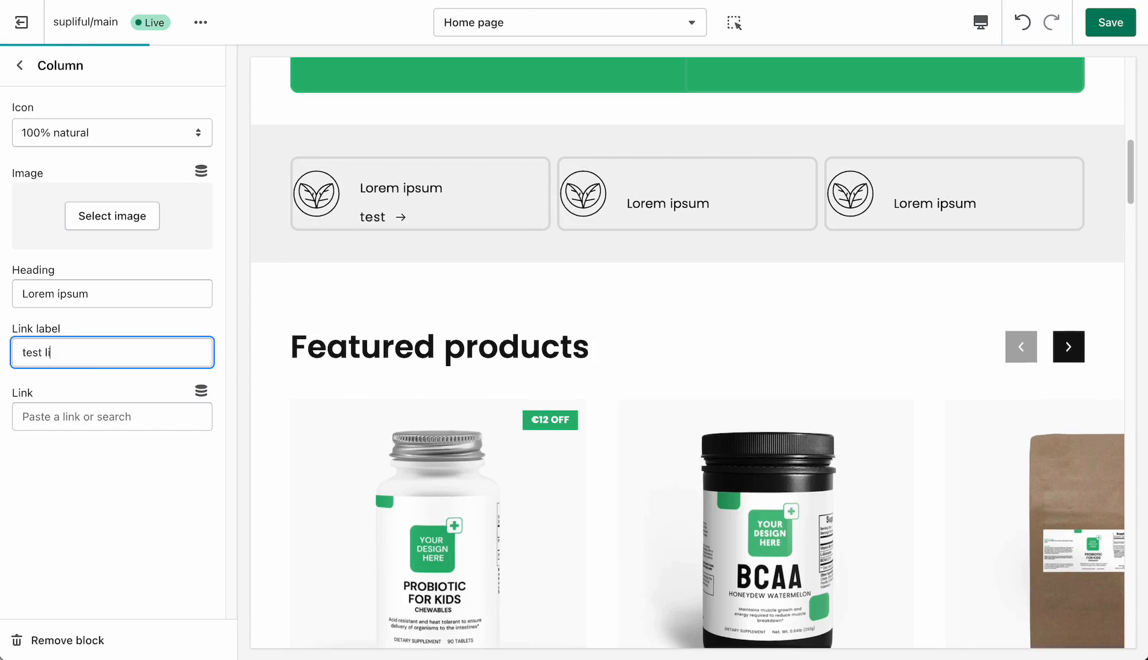
type("nk")
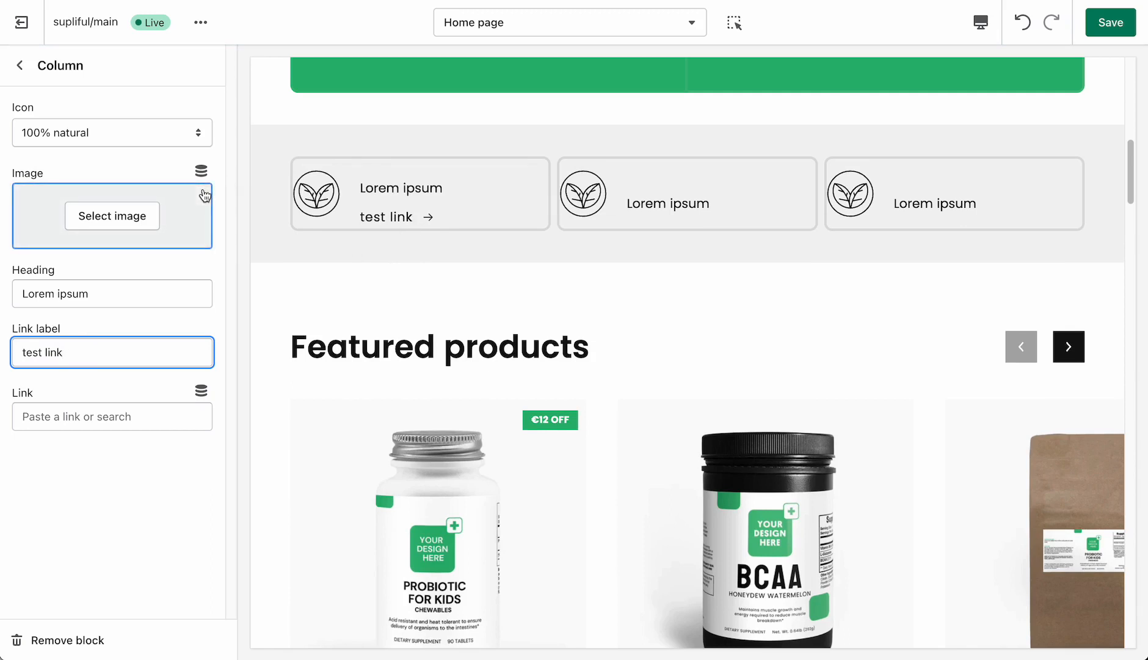
left_click(20, 65)
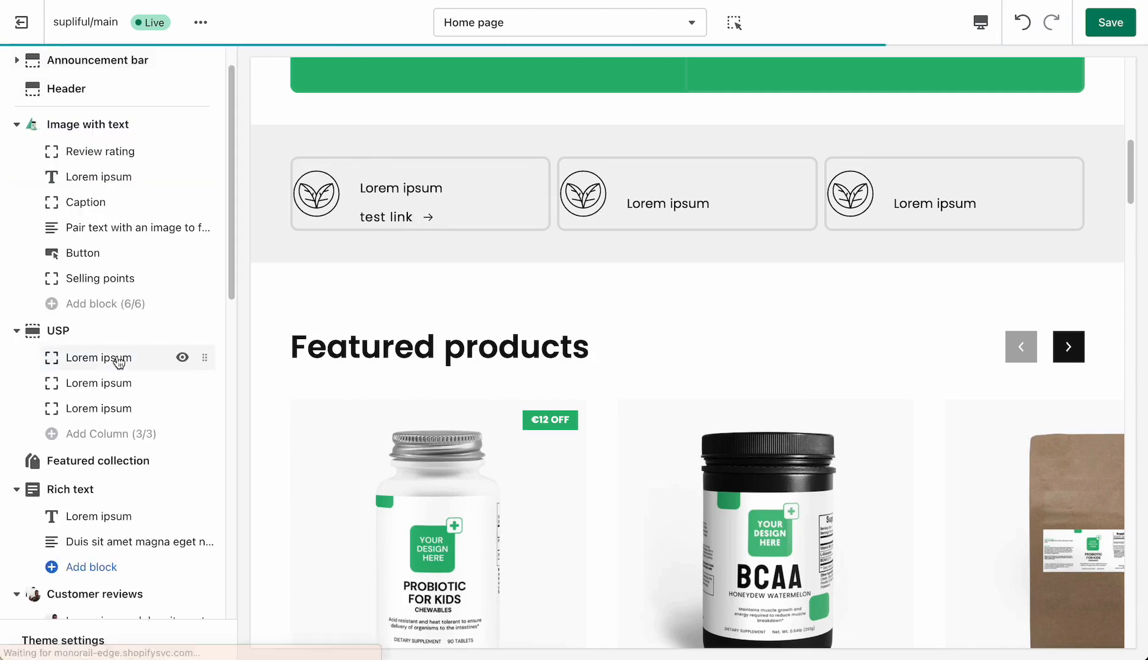
- Set the Featured collection section's product card image ratio to Adapt to image and check the product cards in the preview
left_click(142, 450)
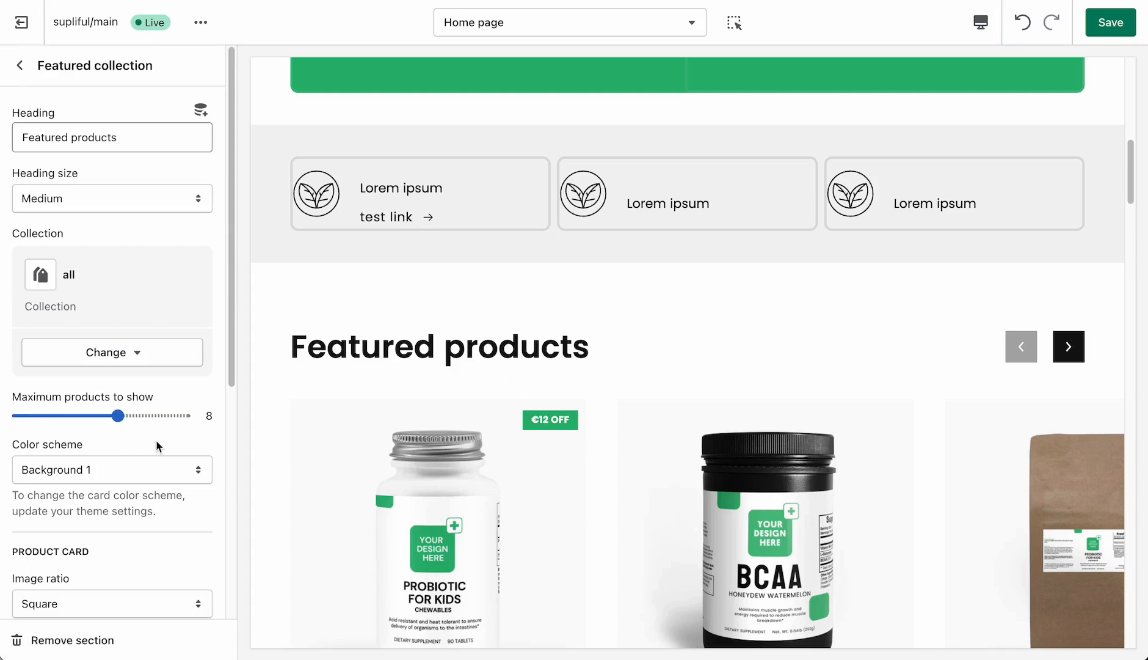
scroll(140, 298, "down", 1)
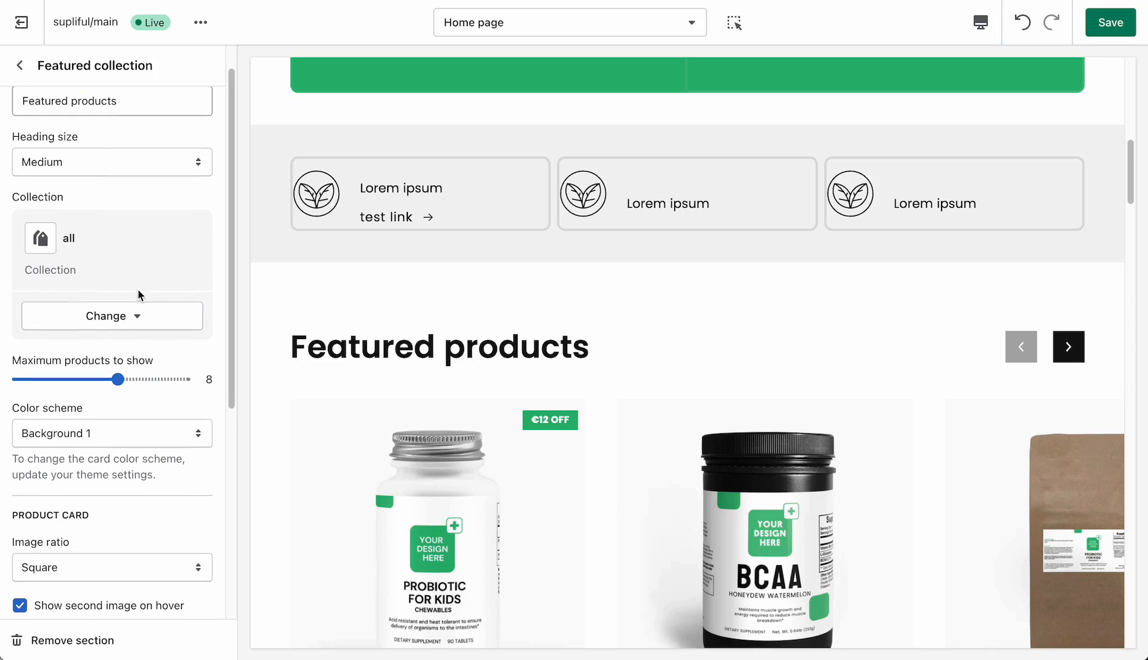
scroll(100, 516, "down", 4)
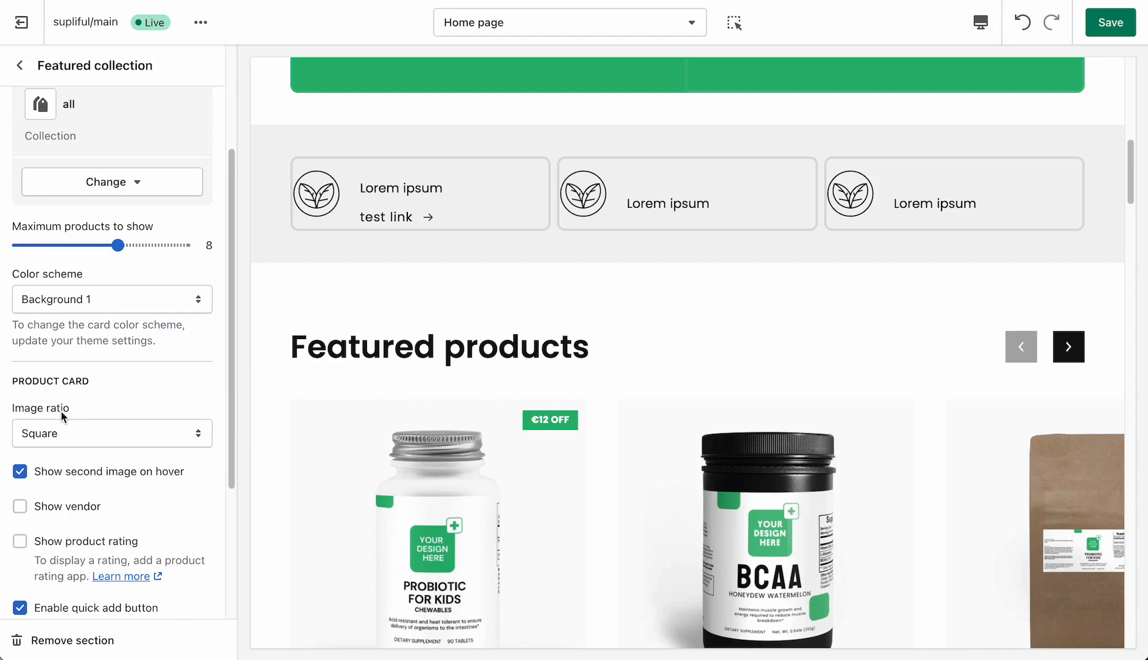
left_click(69, 441)
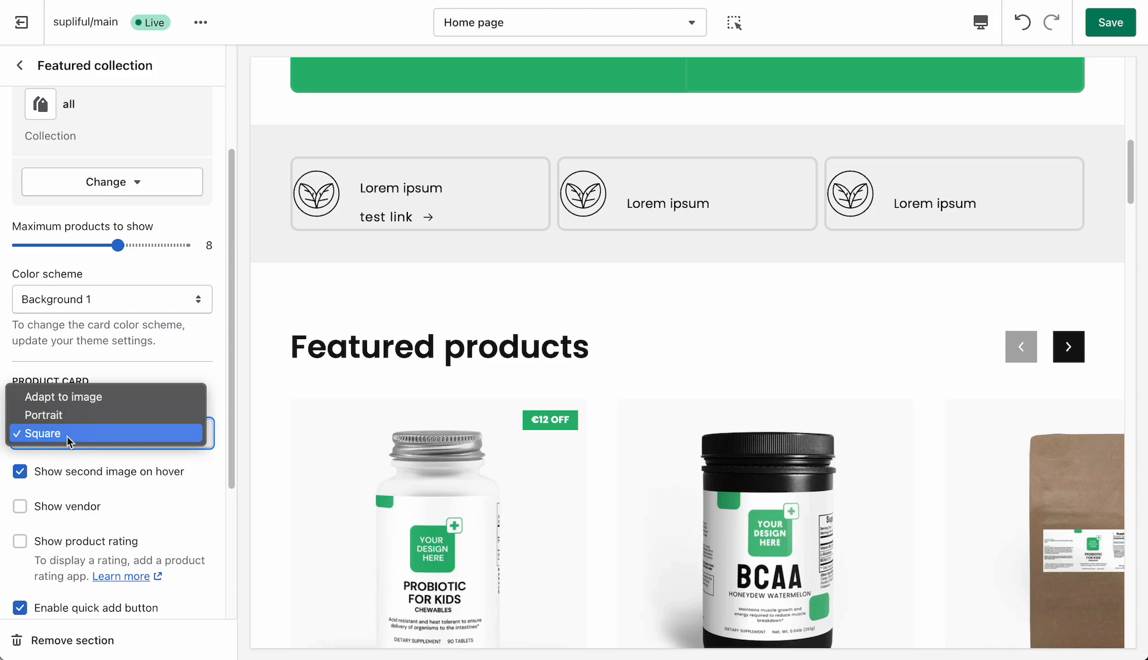
left_click(80, 402)
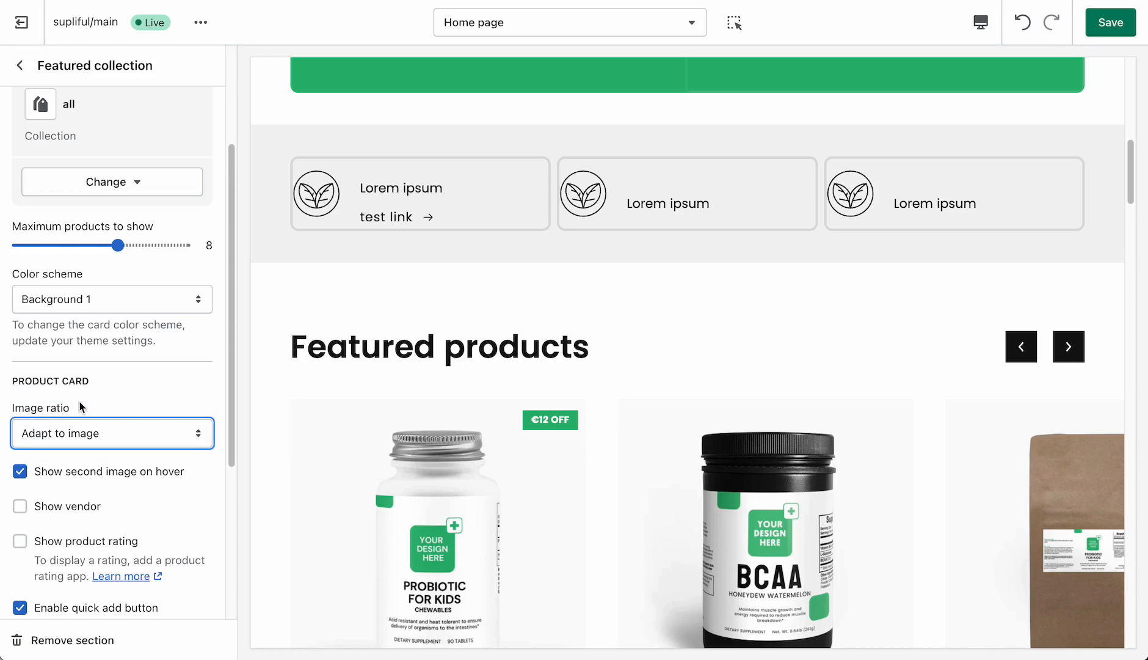
scroll(445, 350, "down", 5)
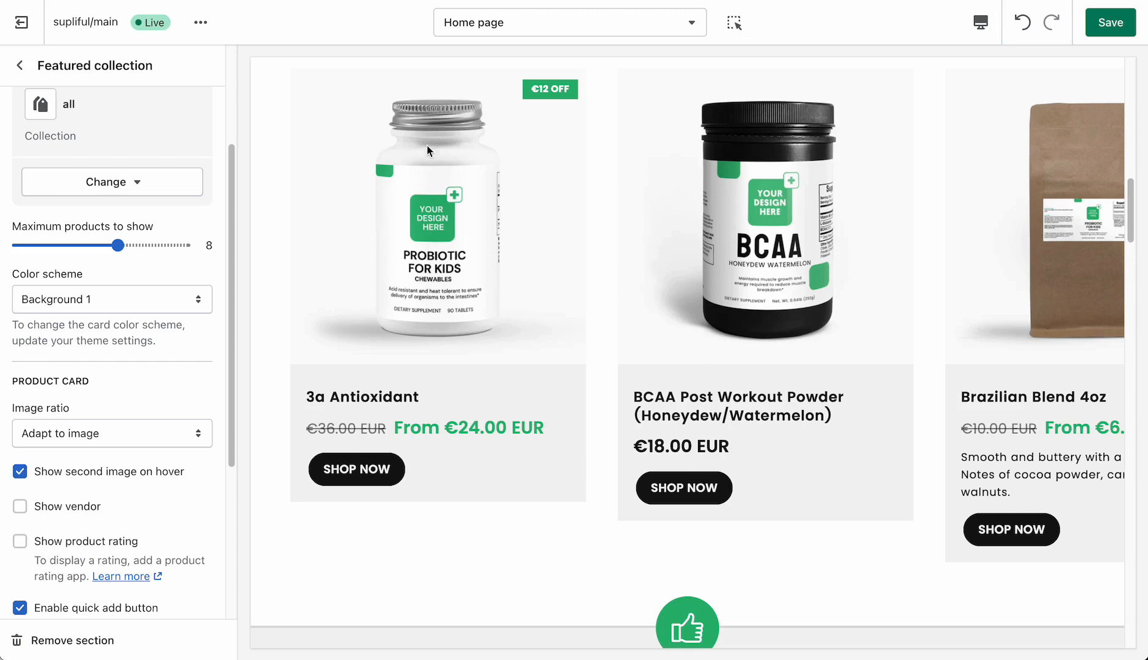
left_click(22, 67)
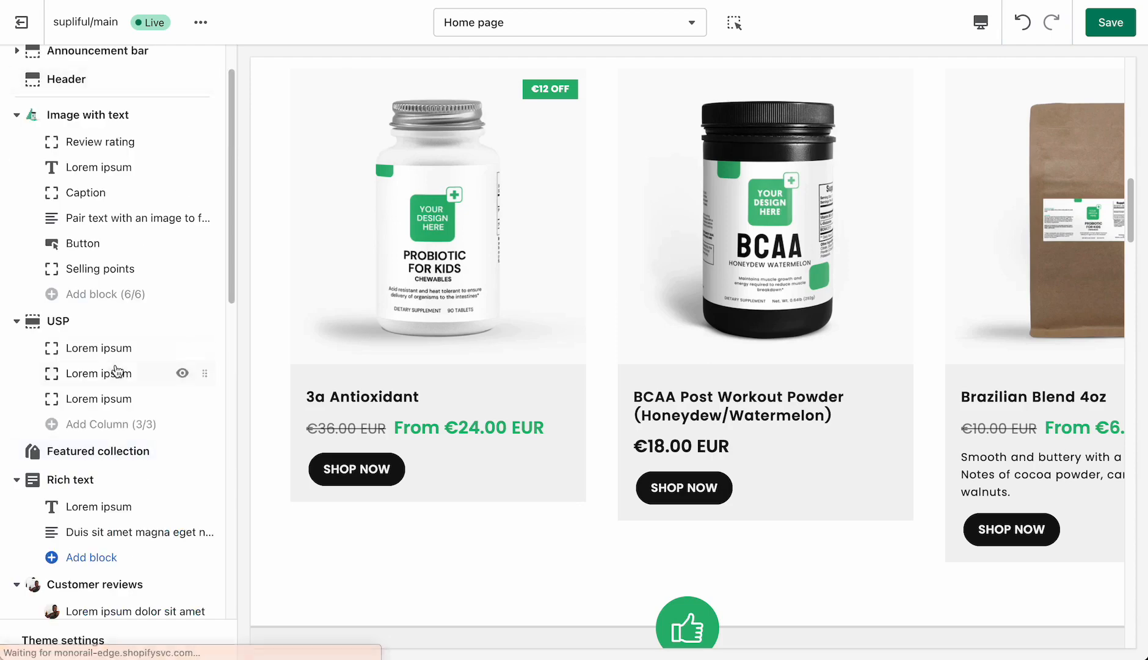
- Review the Rich text section's content position, alignment, color scheme, icon and padding settings
scroll(116, 372, "down", 3)
left_click(71, 361)
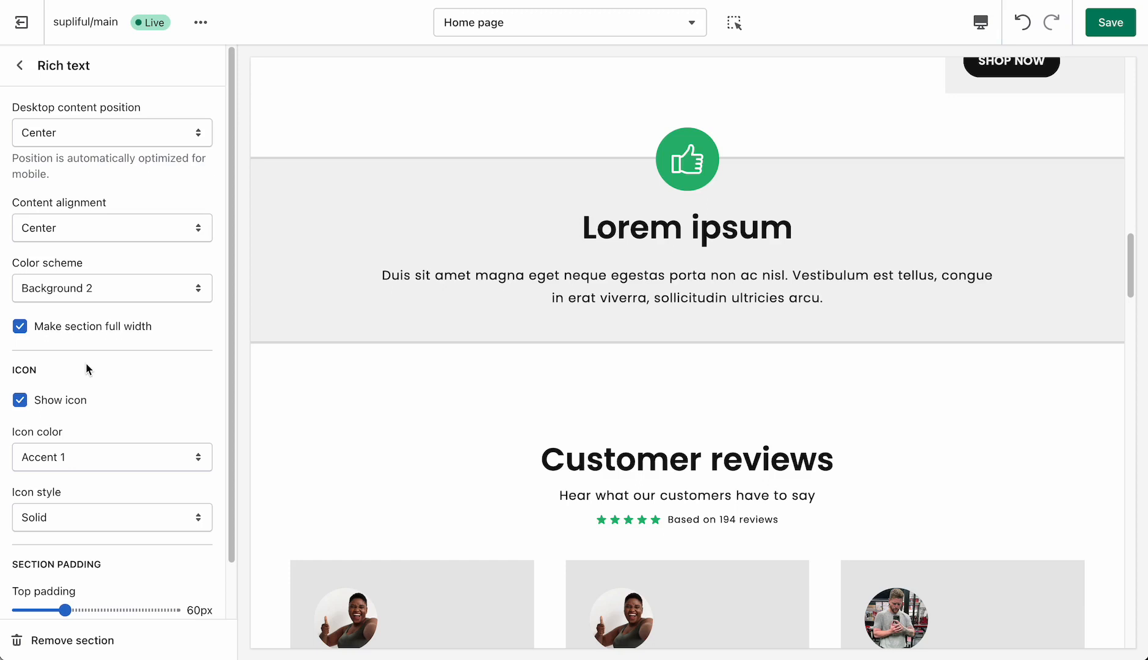
scroll(91, 370, "down", 1)
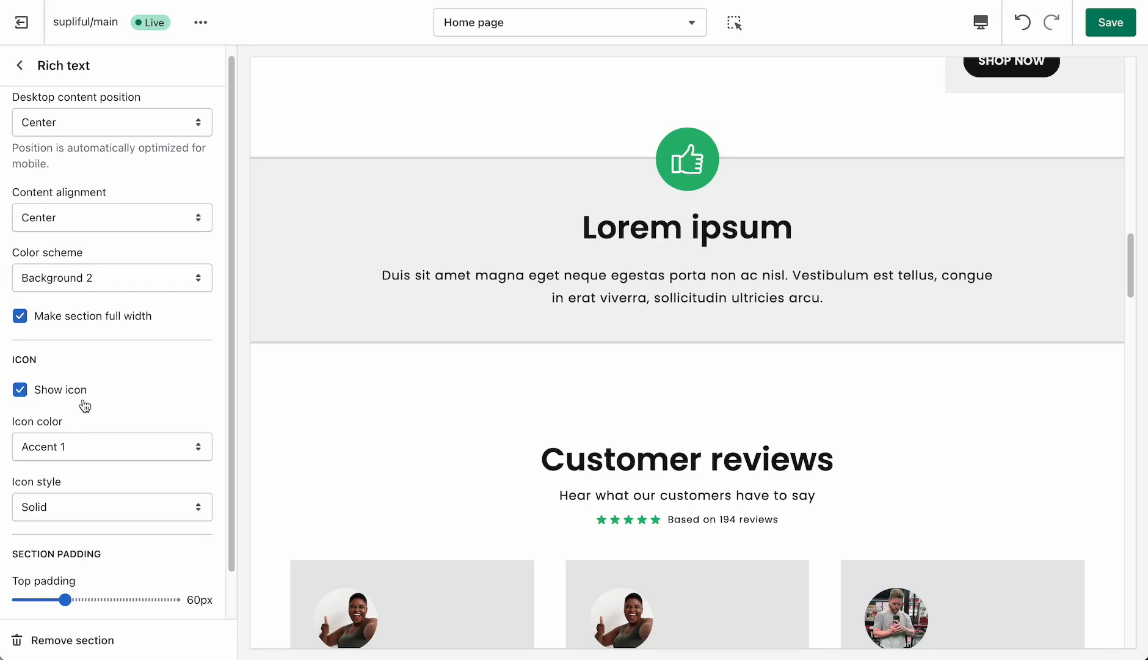
scroll(84, 405, "down", 1)
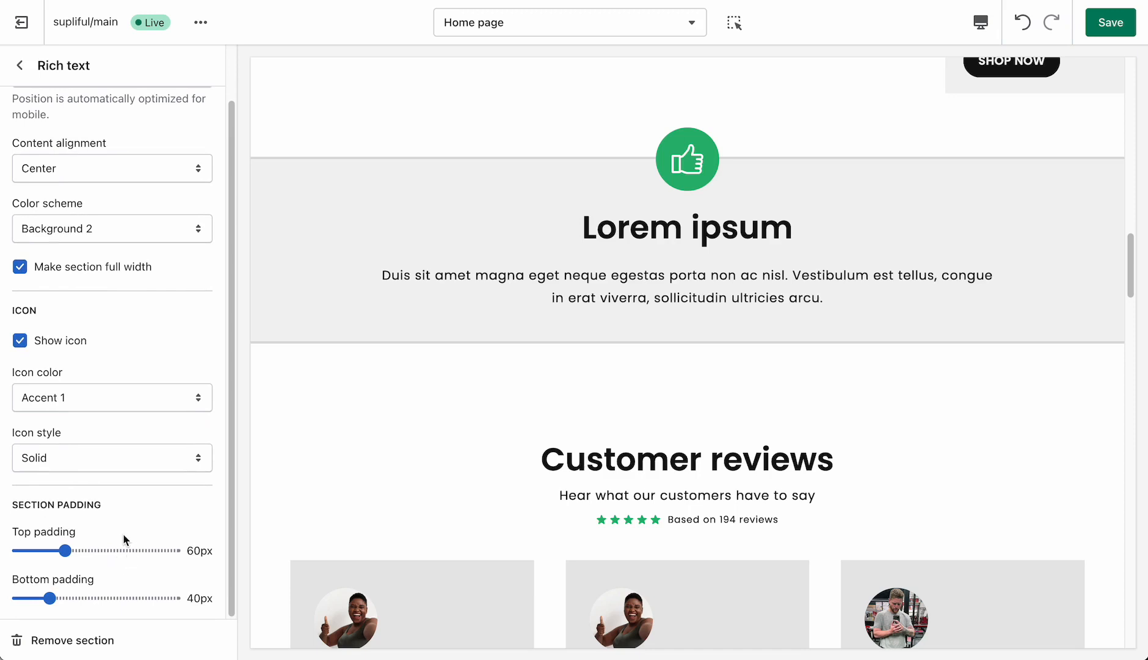
left_click(20, 65)
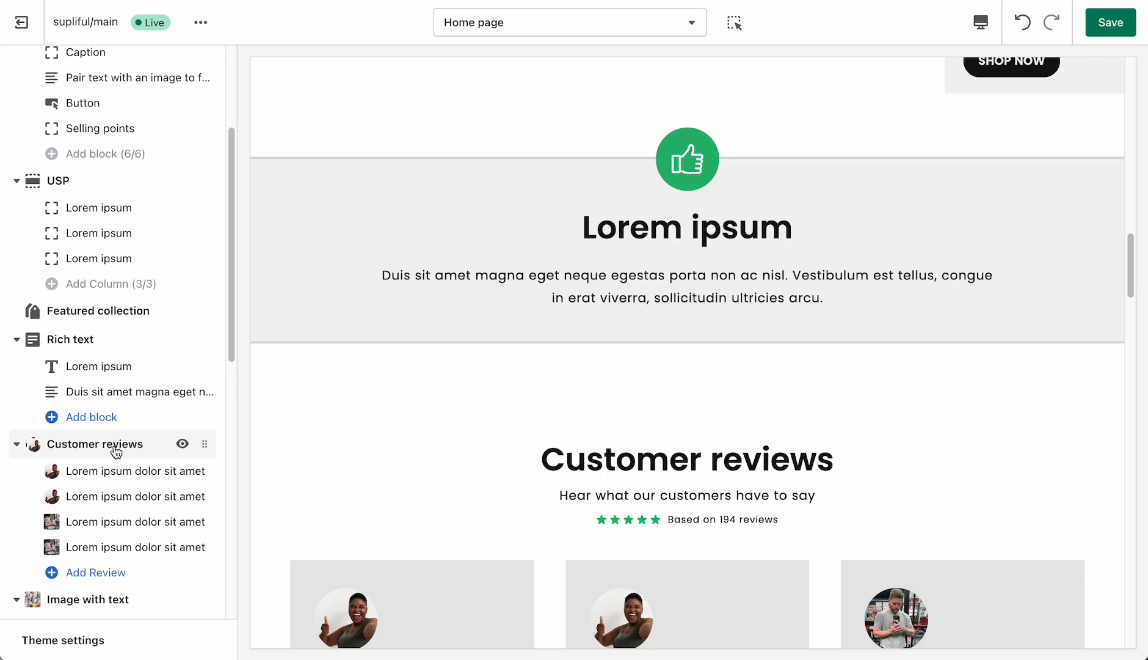
- Examine the Customer reviews section in the preview and review its heading, subtitle, rating, color and padding settings
scroll(116, 452, "down", 1)
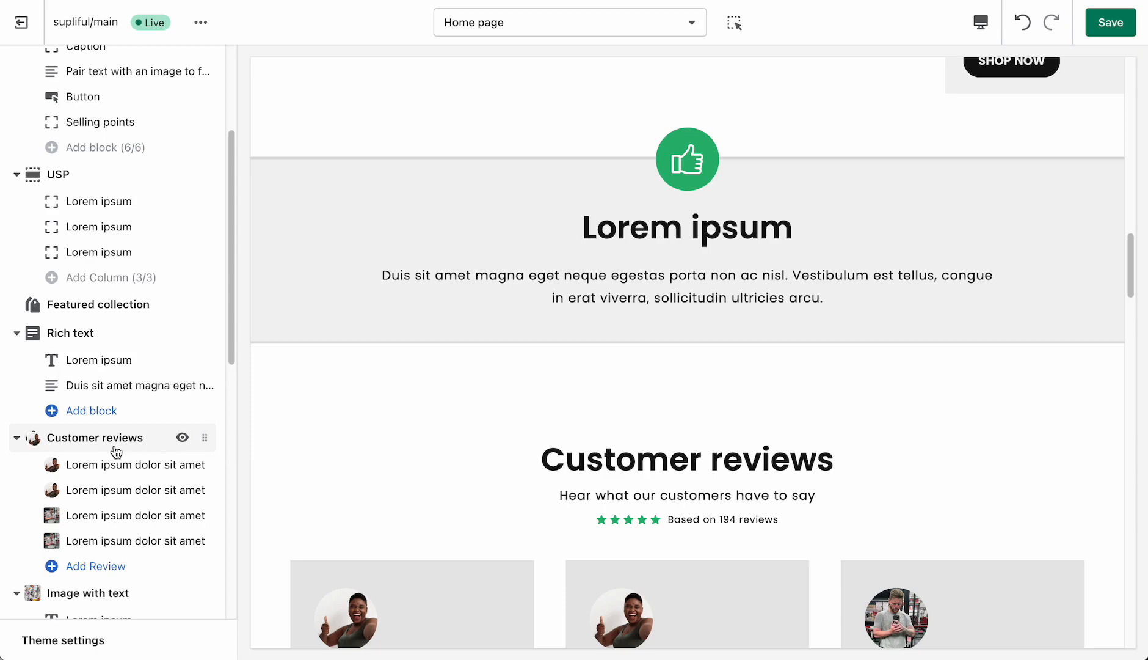
scroll(366, 426, "down", 8)
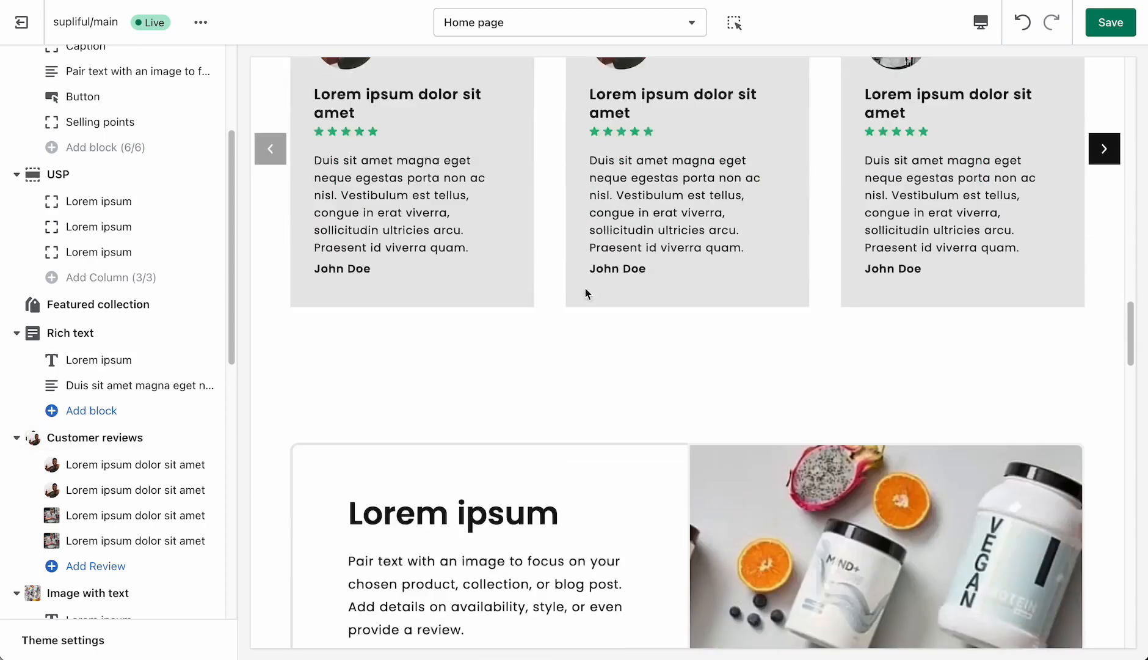
scroll(585, 289, "up", 3)
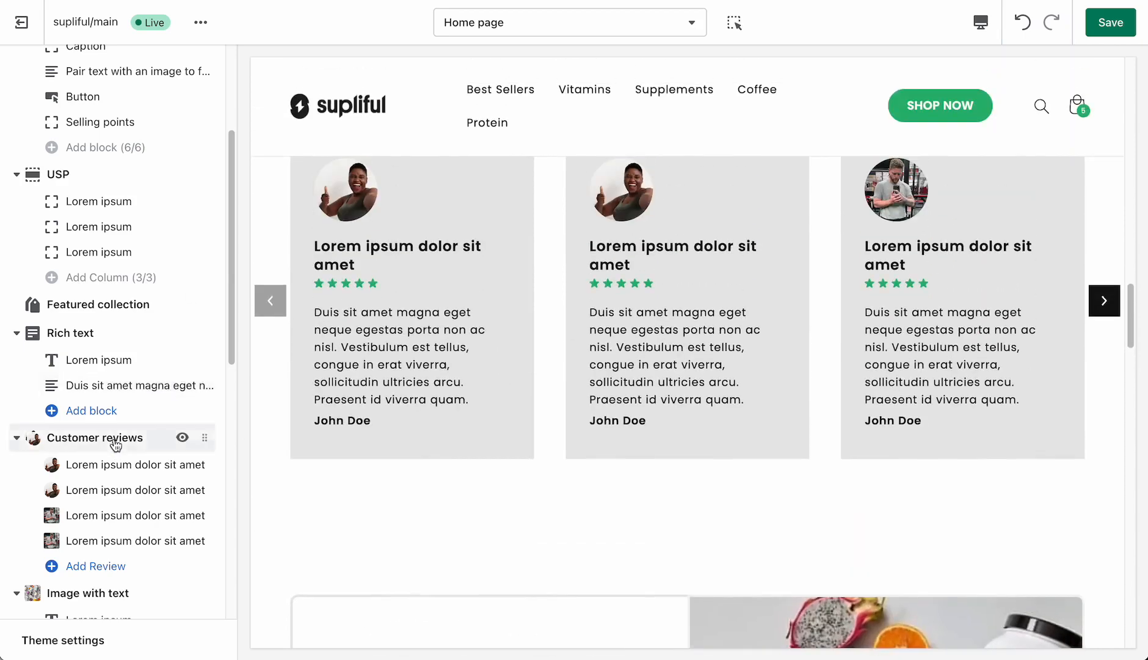
left_click(115, 442)
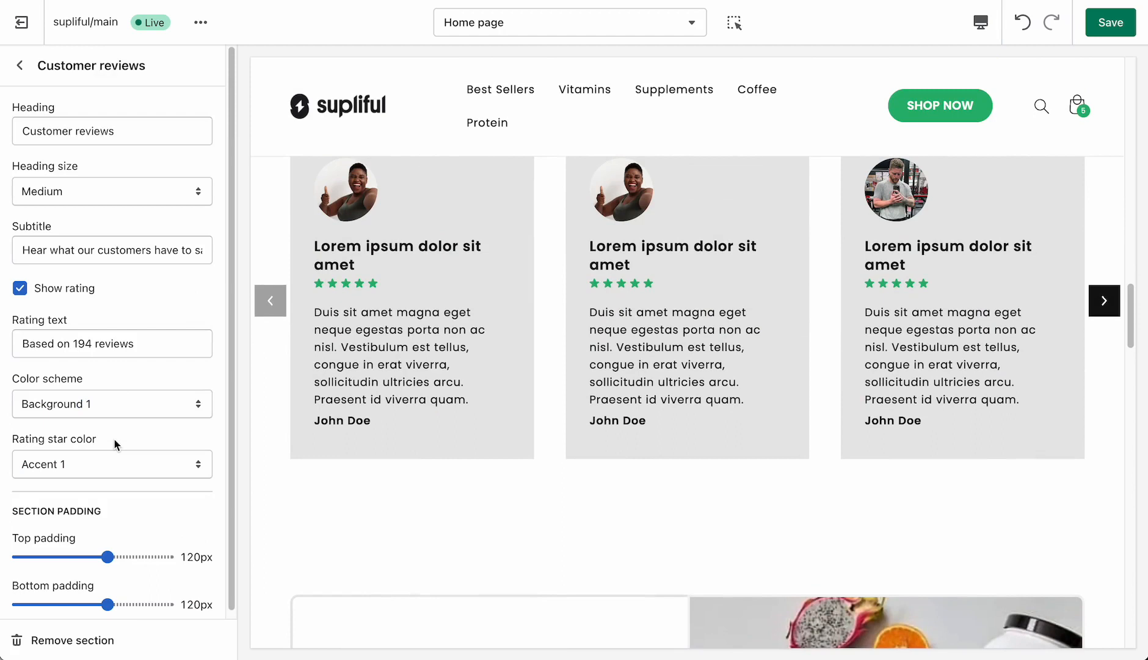
left_click(20, 66)
- Turn the rating of a review block in Customer reviews off and back on, checking the review cards in the preview
scroll(141, 477, "down", 1)
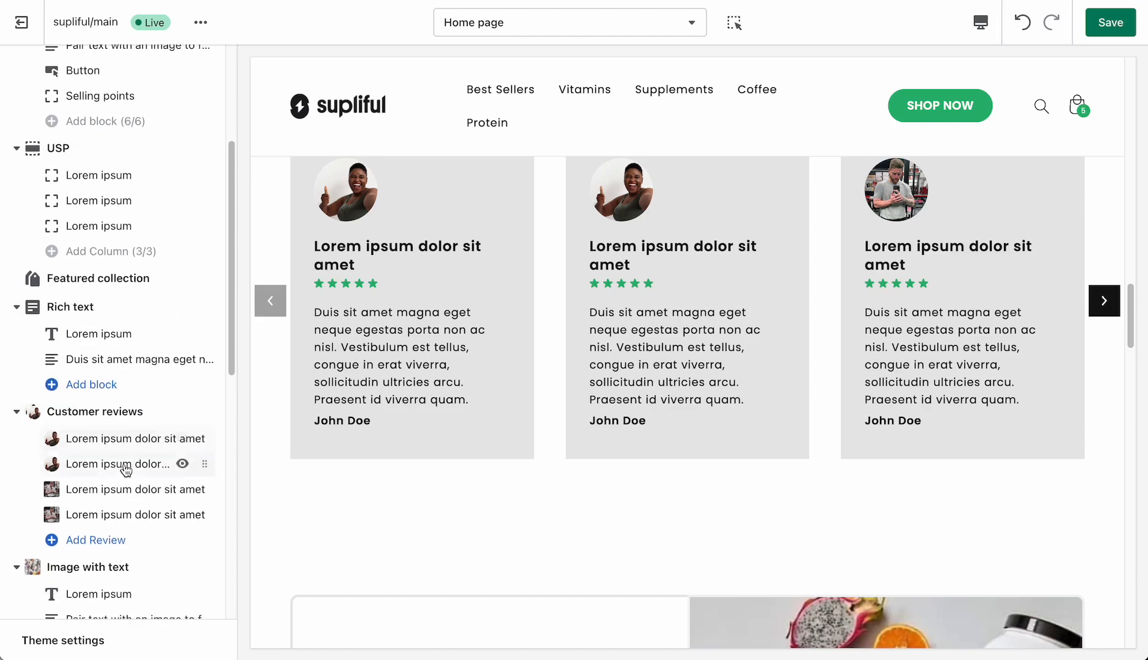
left_click(122, 450)
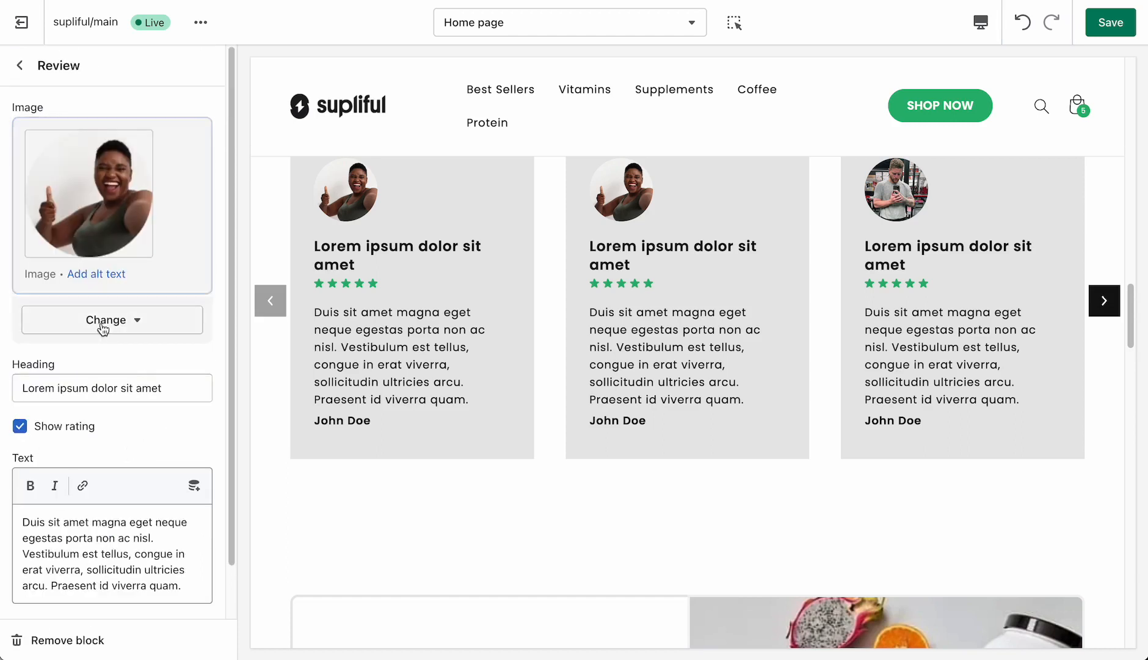
scroll(90, 228, "down", 1)
scroll(134, 227, "up", 1)
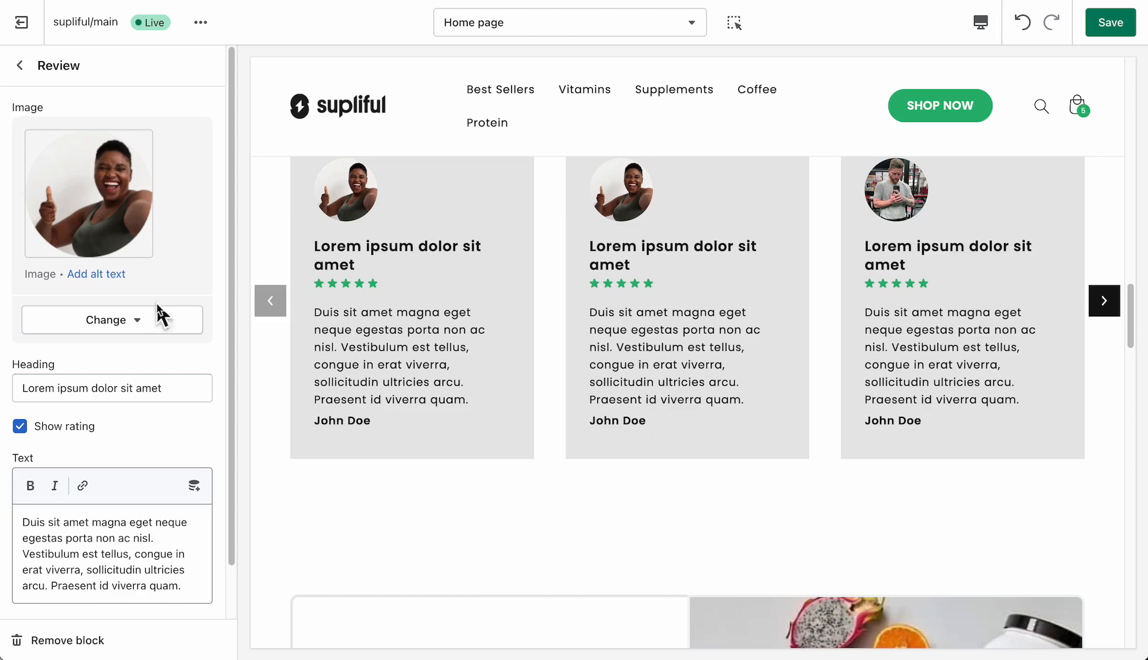
left_click(68, 435)
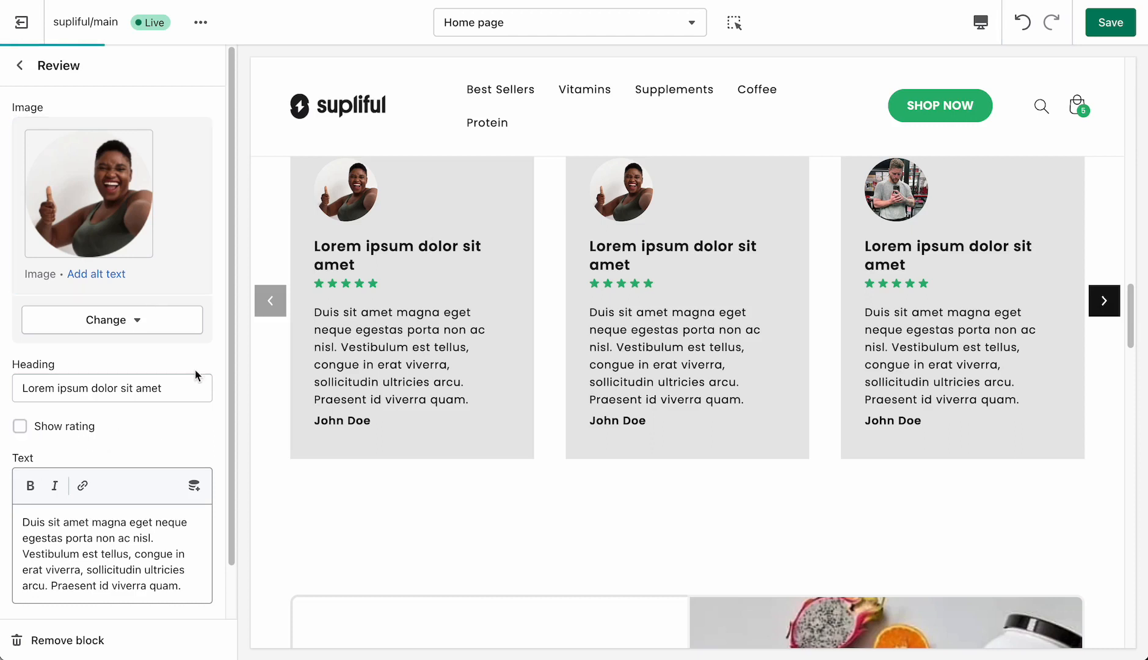
left_click(78, 426)
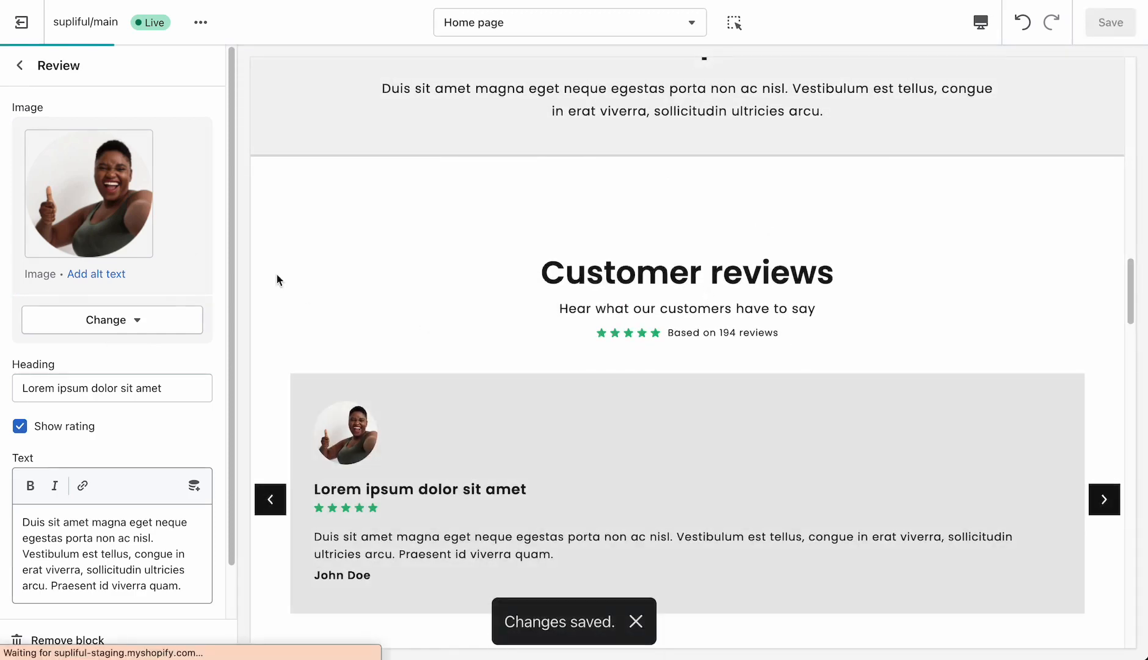
scroll(147, 328, "down", 1)
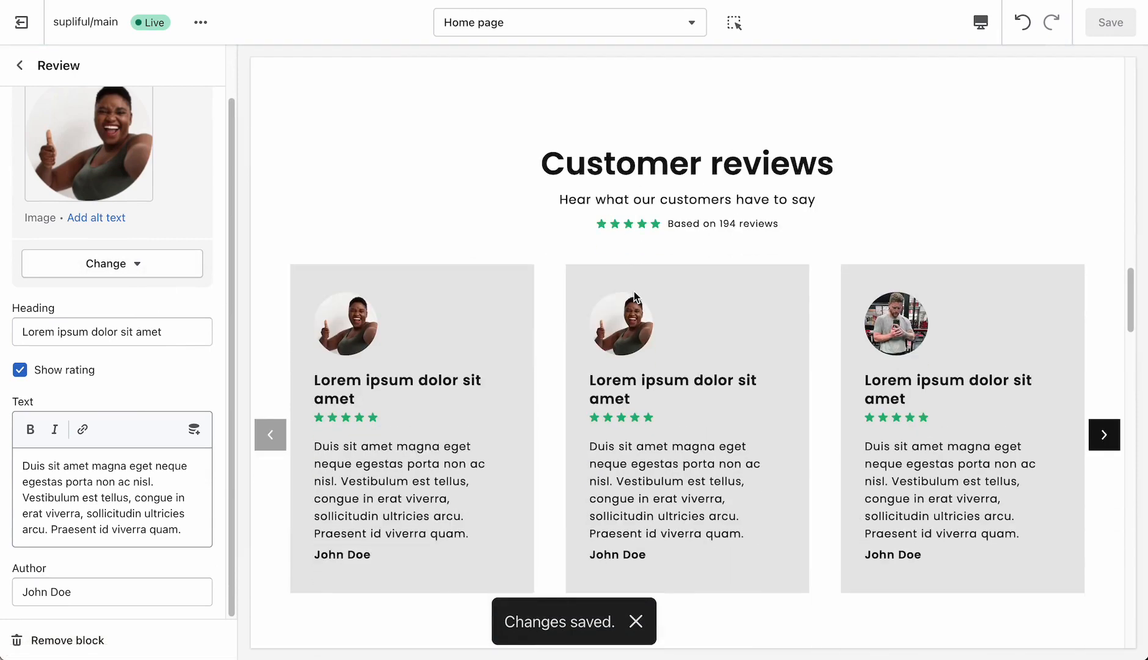
- Set the Customer reviews section's rating star color to Rating color
left_click(639, 618)
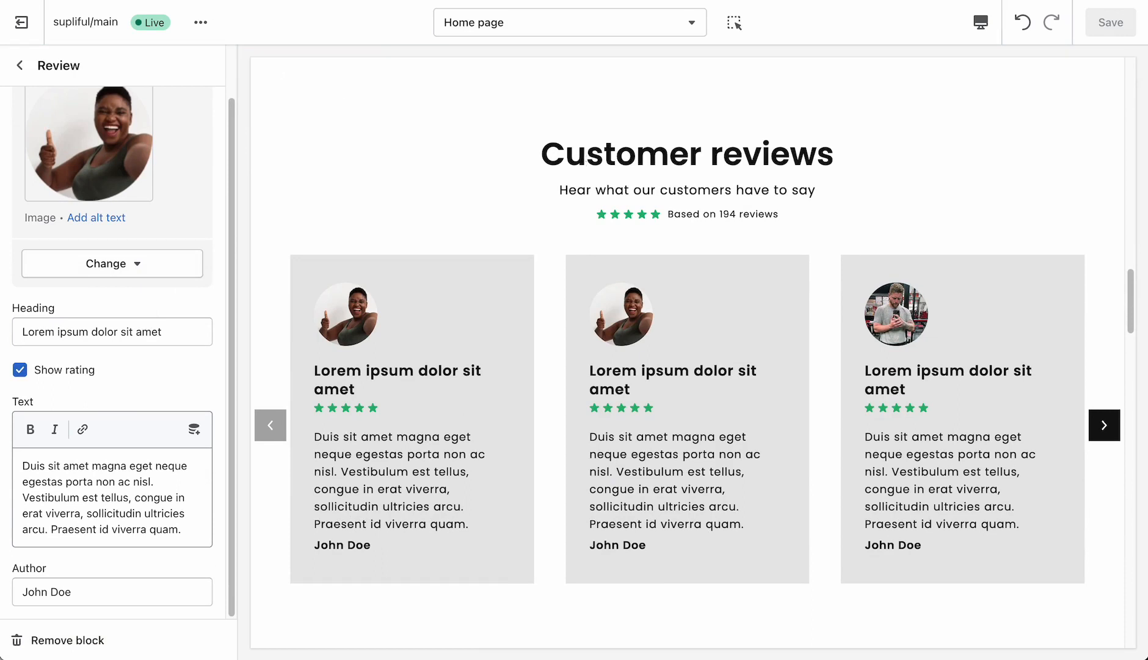
left_click(22, 67)
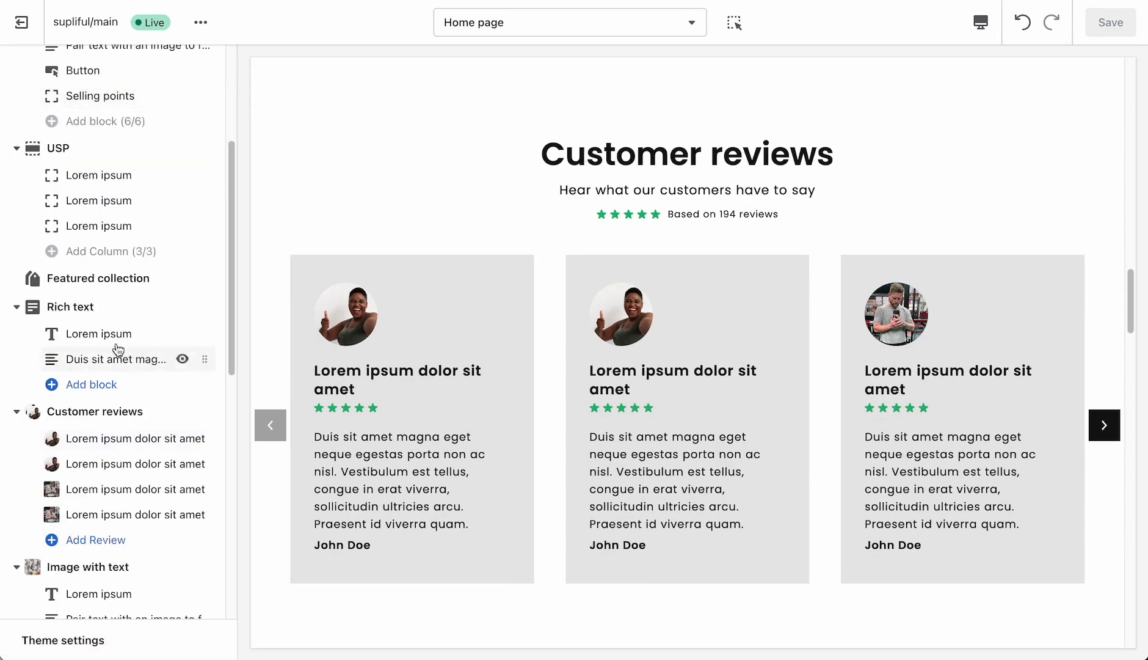
left_click(150, 412)
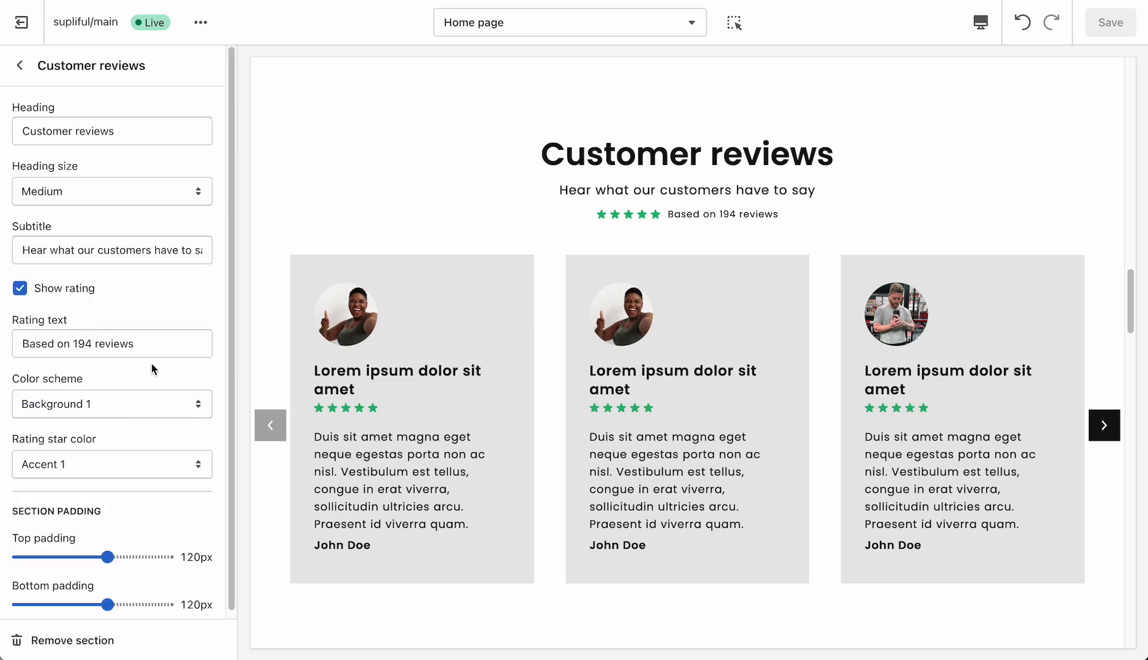
left_click_drag(19, 439, 86, 439)
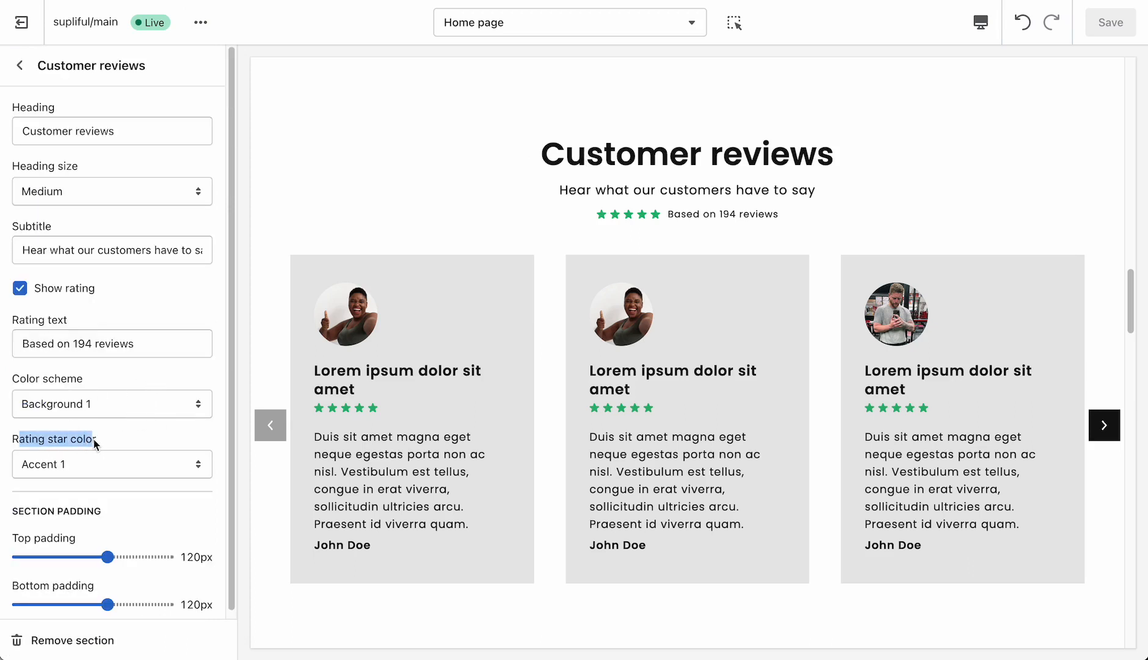
left_click(118, 468)
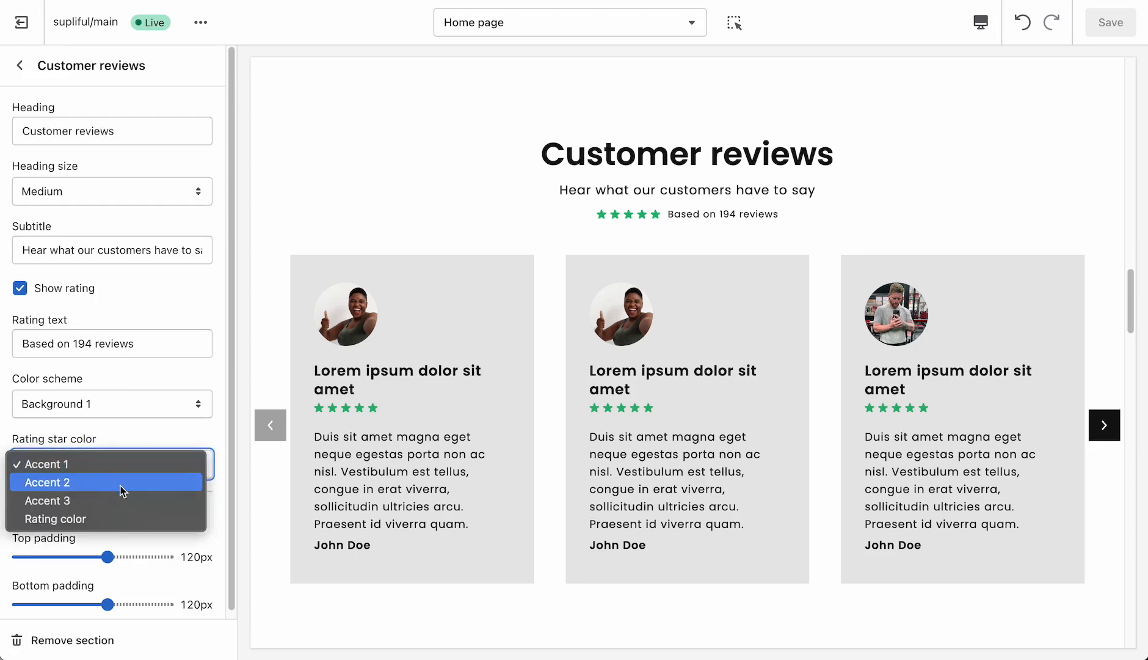
left_click(60, 524)
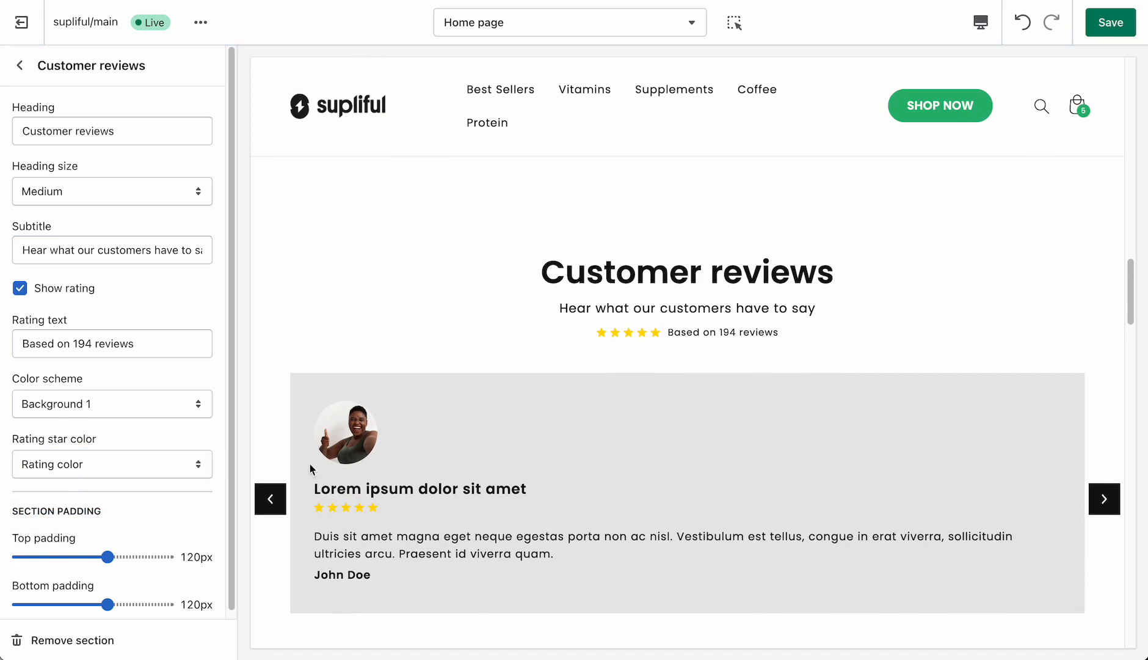
- Check the rating stars of the Customer reviews section in the preview and save the theme changes
scroll(484, 449, "down", 3)
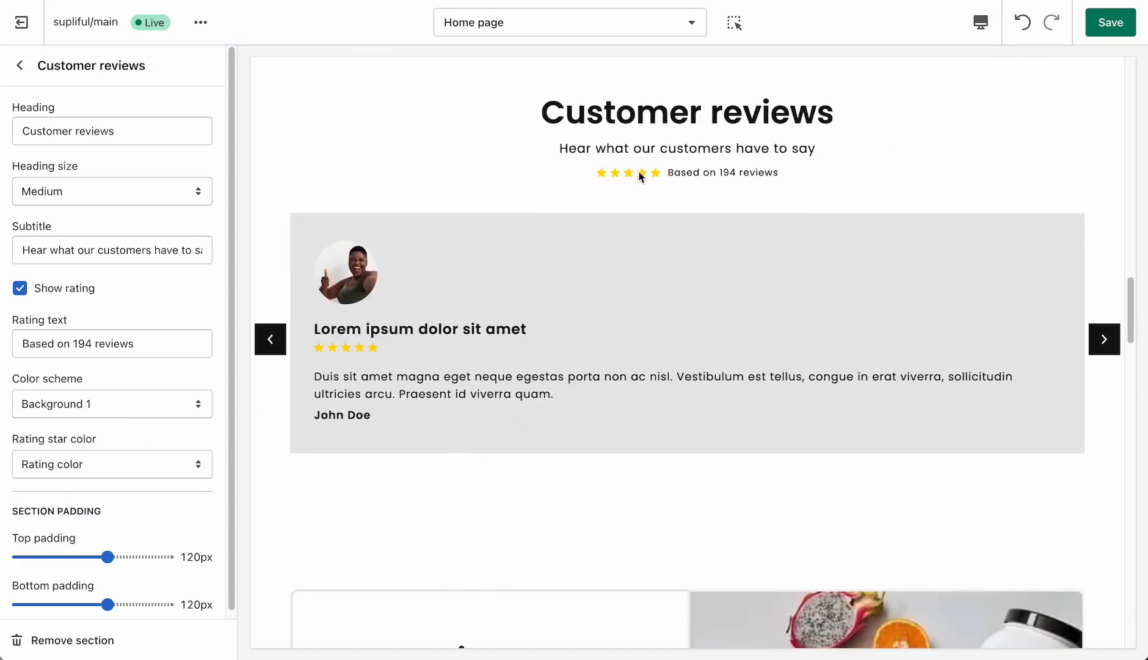
scroll(685, 174, "down", 1)
scroll(685, 180, "up", 1)
scroll(607, 221, "up", 2)
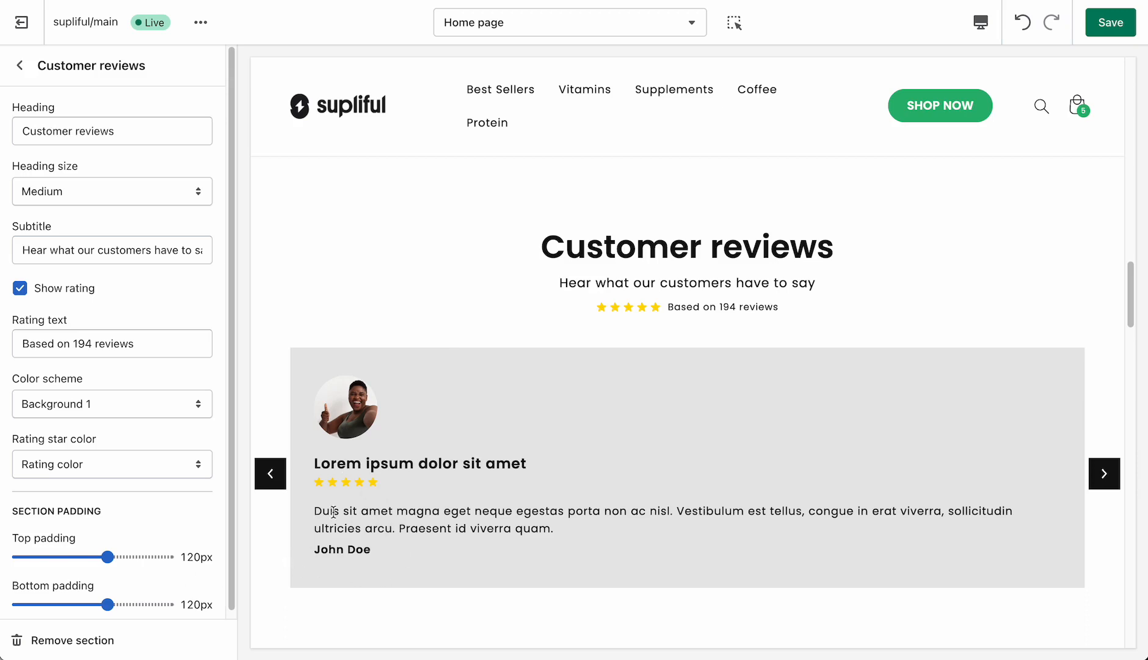
left_click(1111, 22)
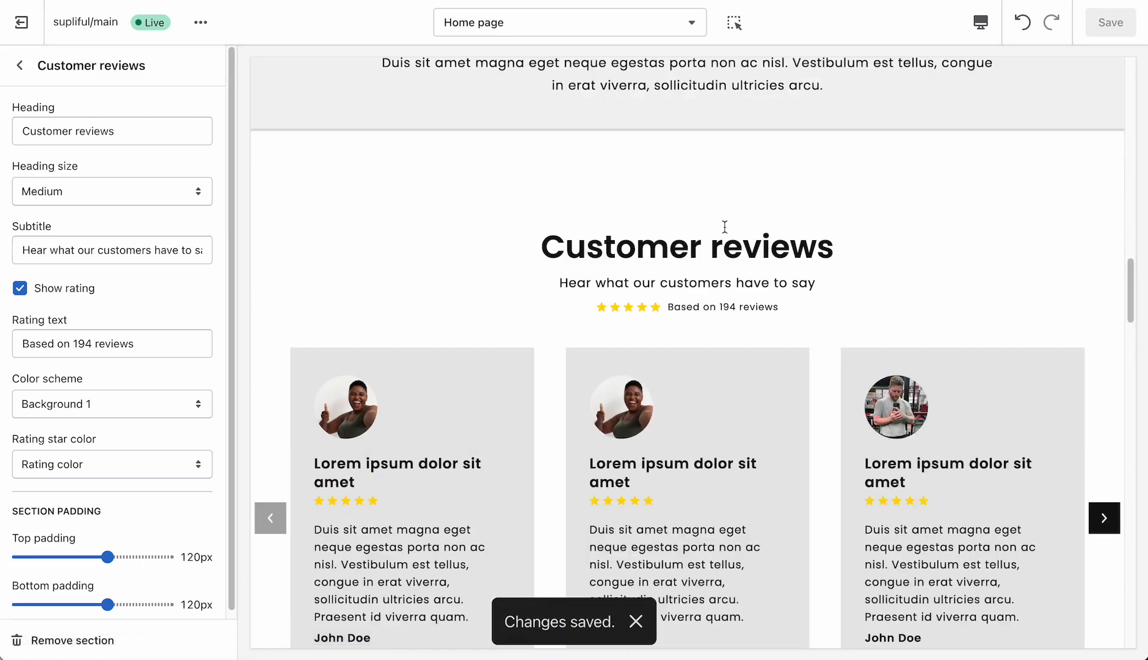
- Examine the Image with text section's heading, selling points, button and image in the preview
left_click(20, 65)
scroll(471, 318, "down", 10)
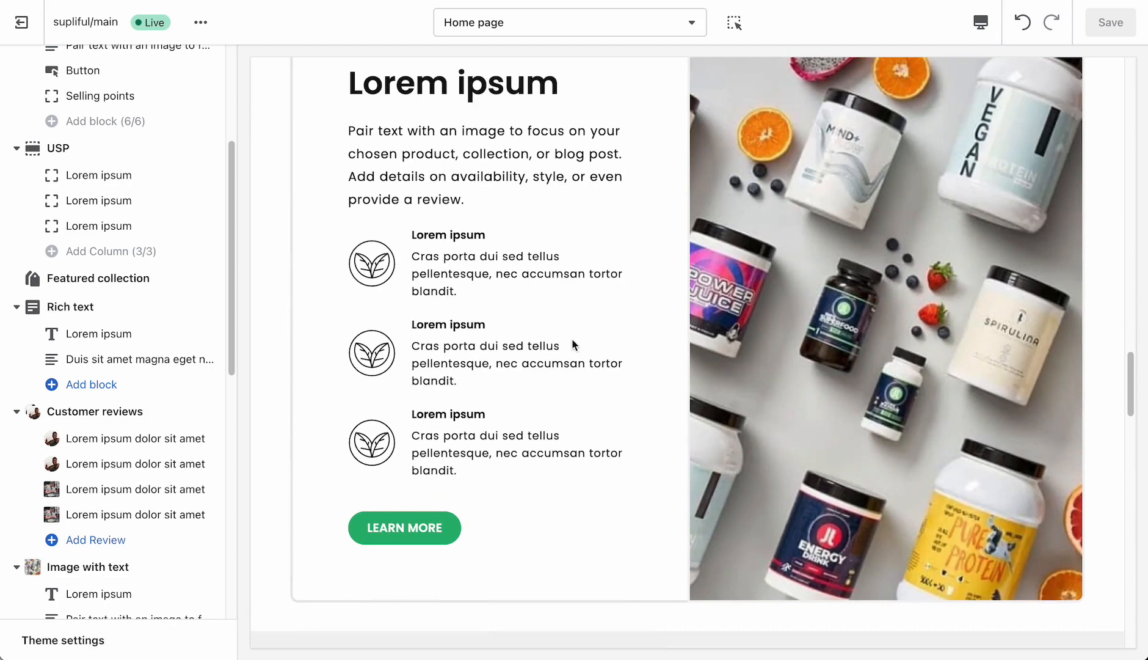
scroll(572, 340, "up", 2)
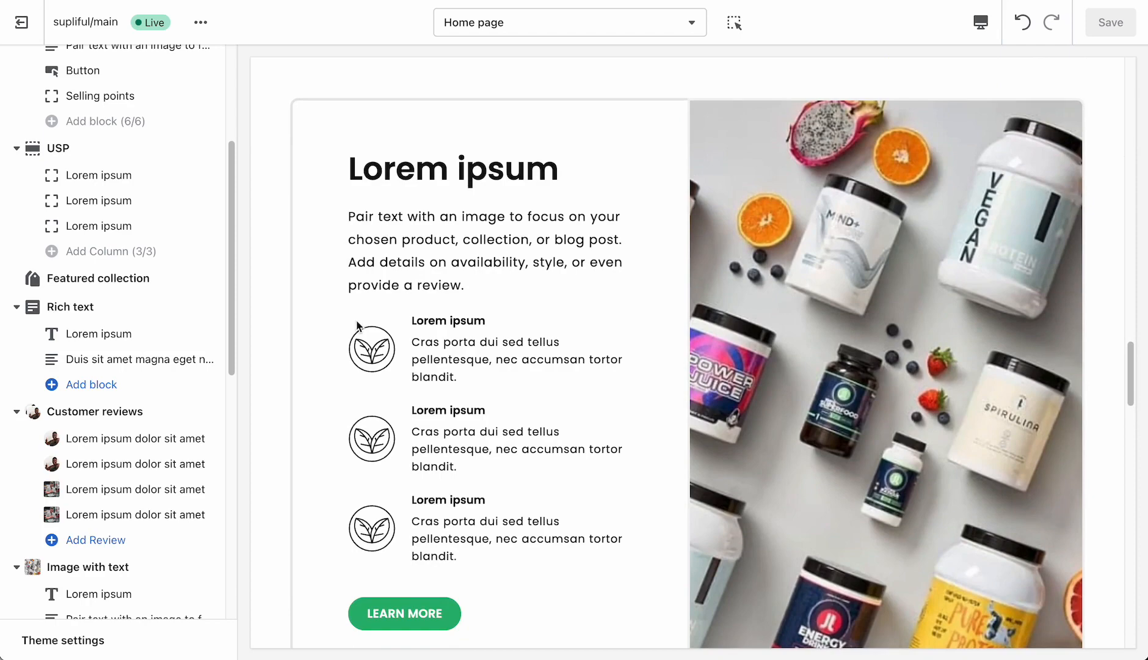
- Review the Community feed section's heading, subtitle, card button and color settings, and examine its cards in the preview
scroll(74, 437, "down", 2)
scroll(73, 436, "down", 5)
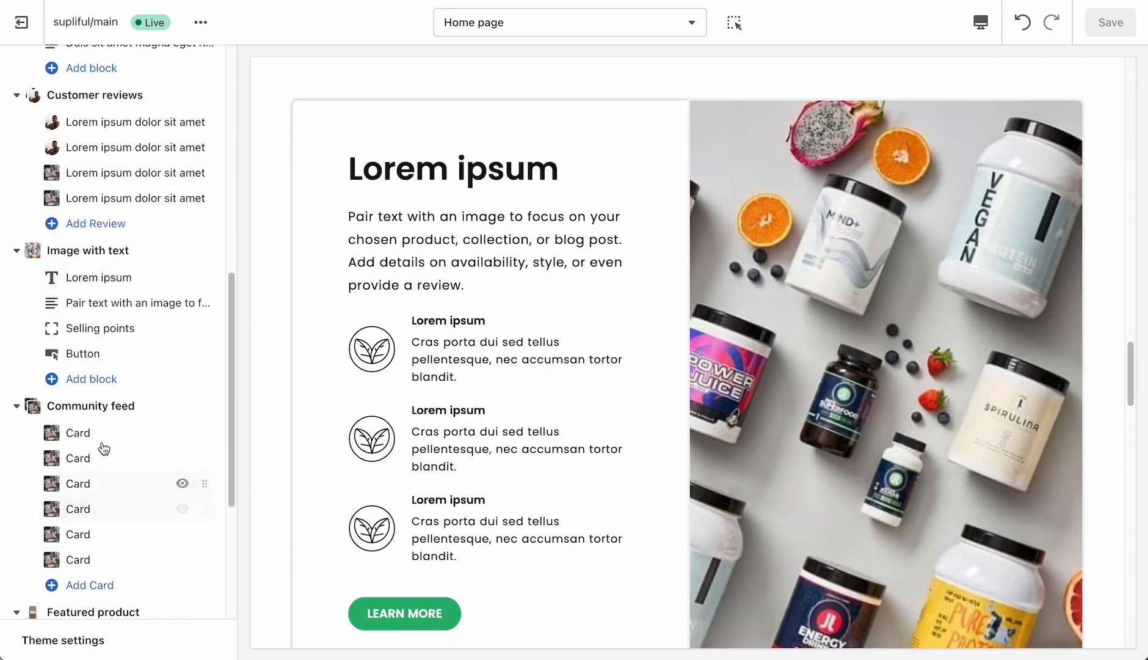
left_click(97, 410)
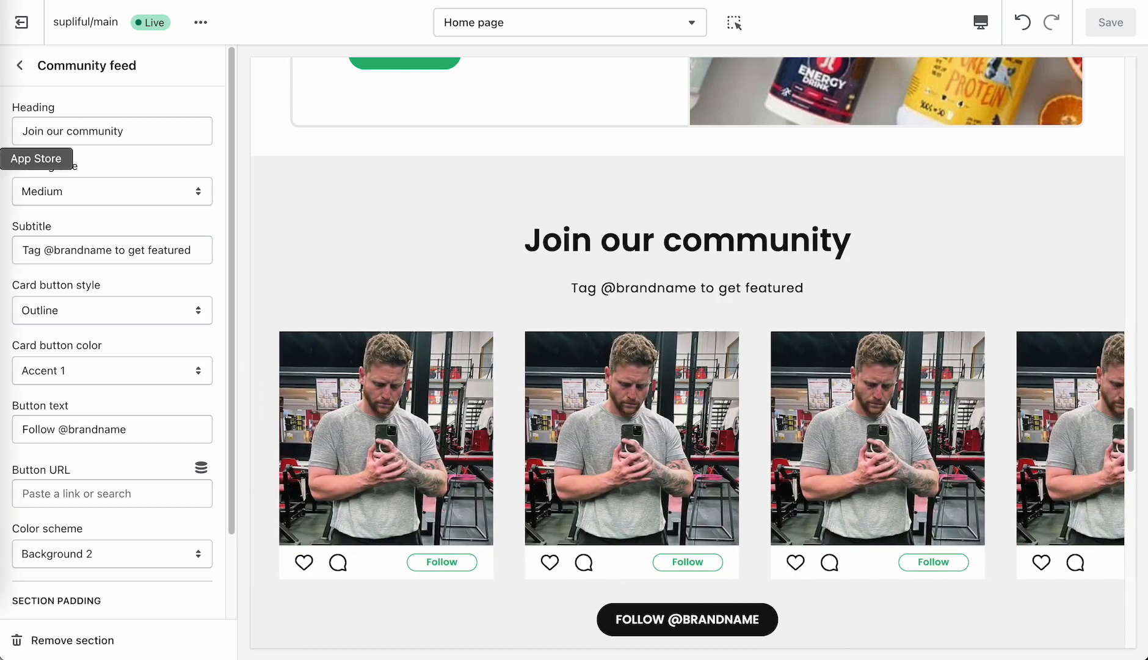
left_click(20, 64)
scroll(592, 273, "down", 5)
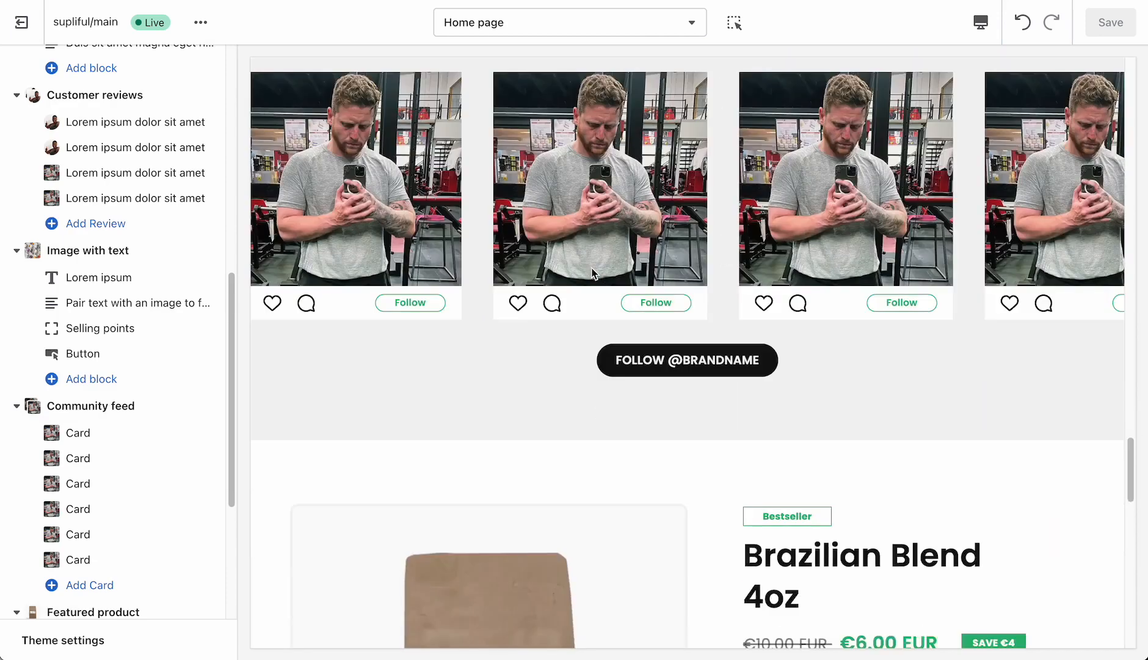
- Examine the Featured product section's blocks and its badge, price, description and bullet points in the preview
scroll(146, 449, "down", 5)
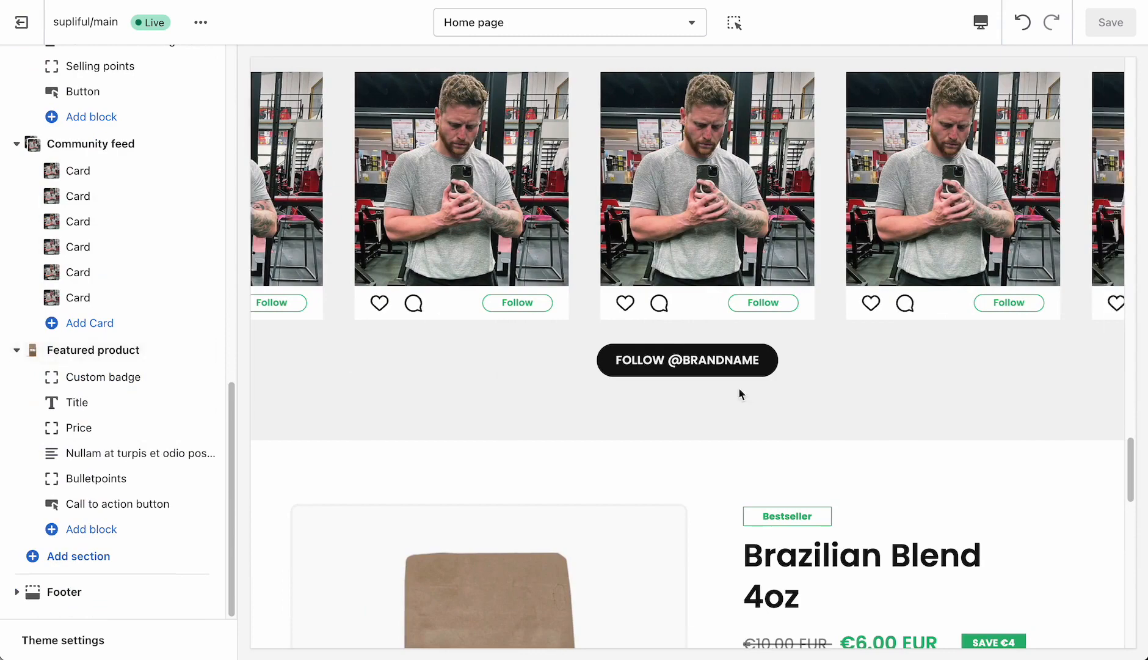
scroll(739, 387, "down", 8)
scroll(730, 384, "down", 1)
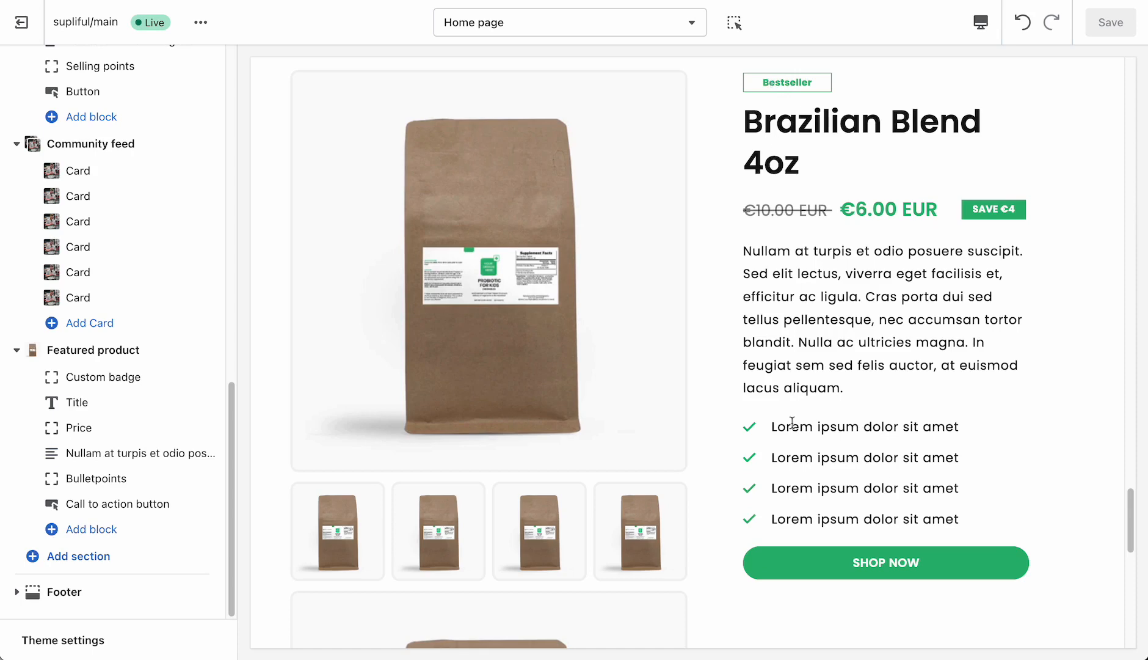
left_click_drag(772, 428, 966, 518)
left_click(967, 523)
scroll(851, 244, "up", 2)
scroll(851, 246, "down", 2)
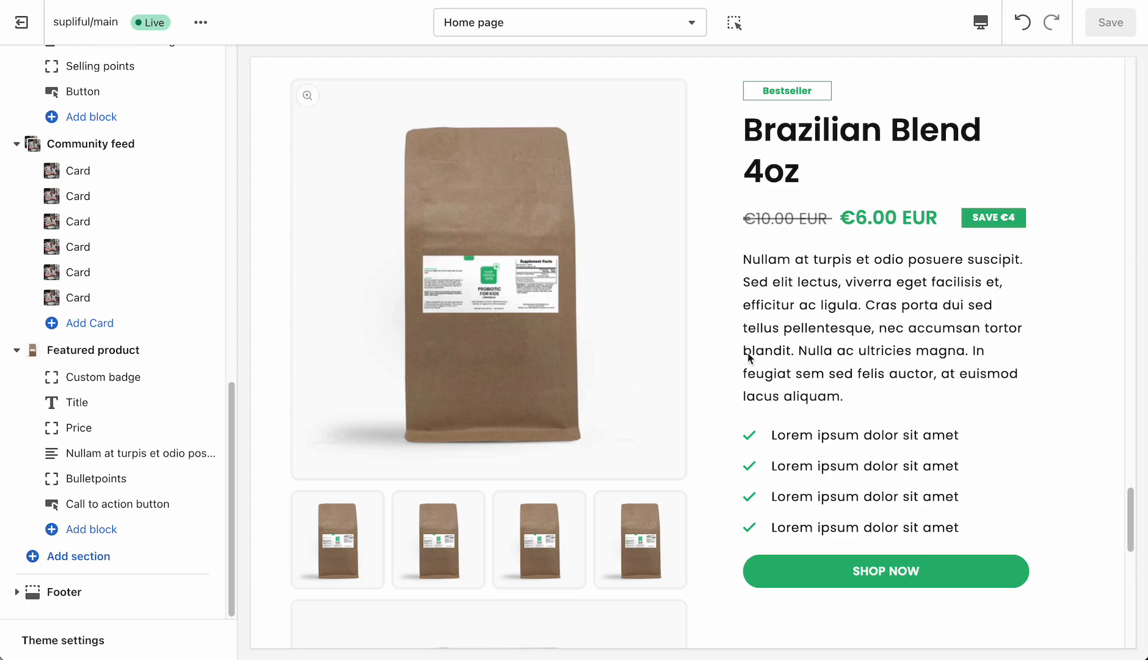
- Open the Brazilian Blend 4oz product page from the Featured product section's Shop now link in the preview
scroll(794, 397, "down", 5)
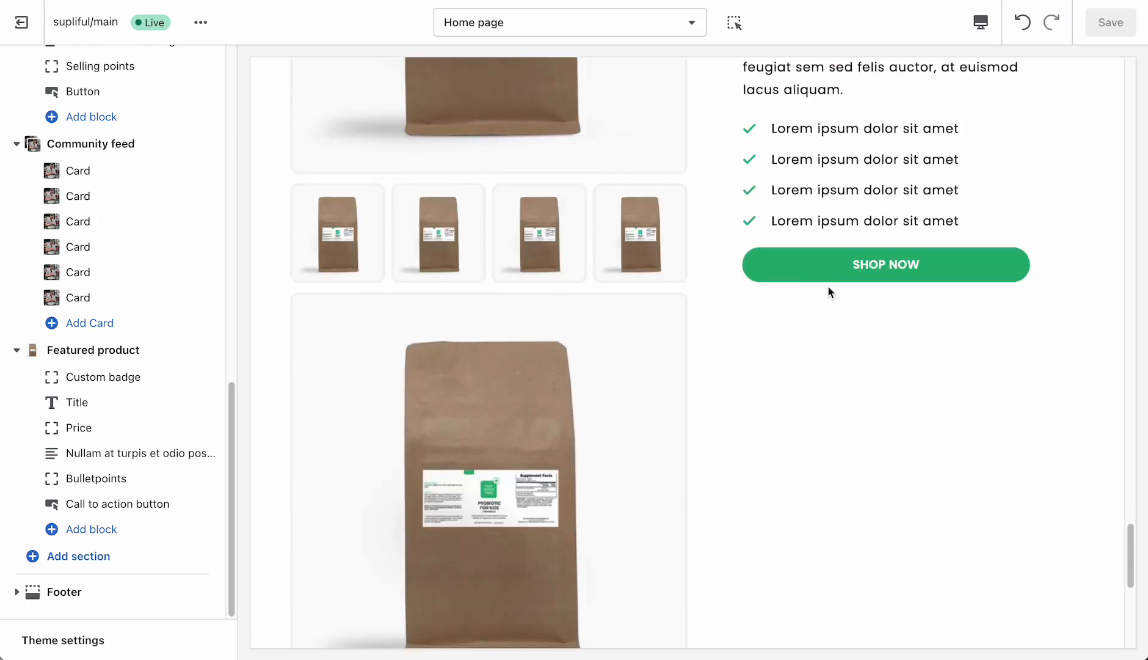
left_click(846, 269)
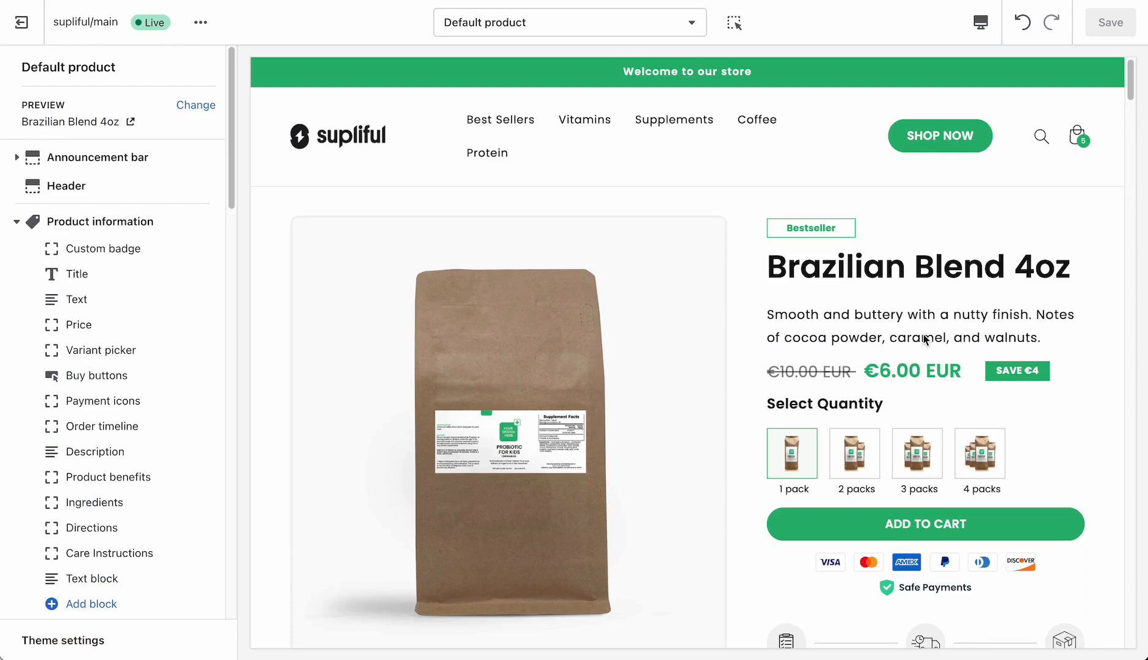
scroll(855, 324, "down", 1)
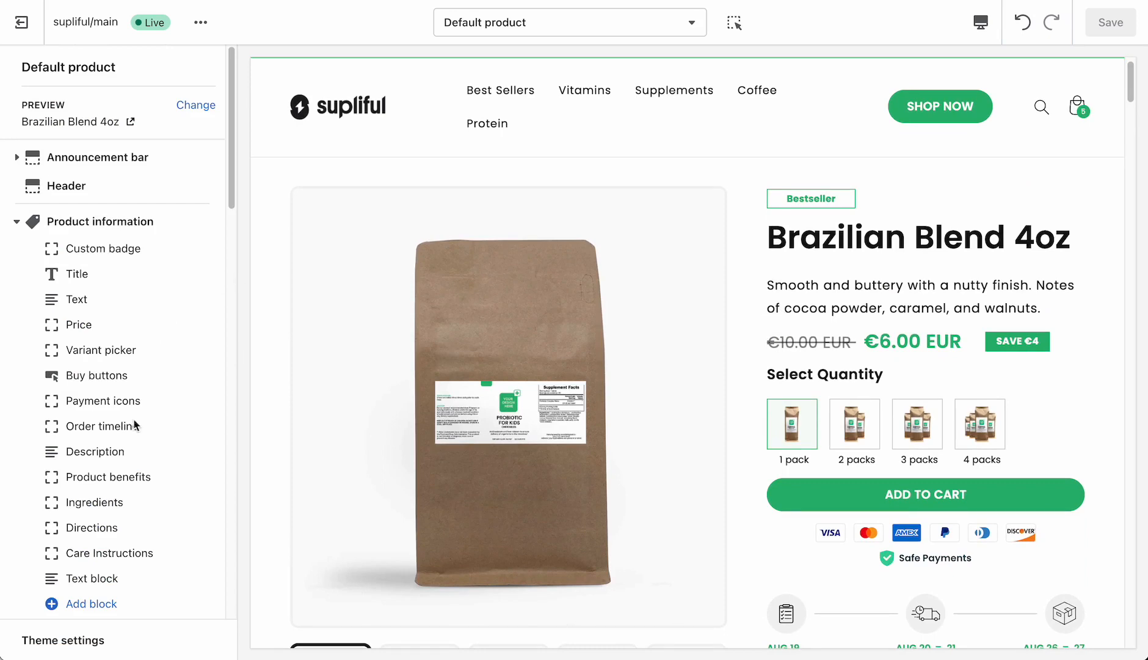
- Try adding a Quantity selector block to the Product information section, and undo the addition
left_click(104, 605)
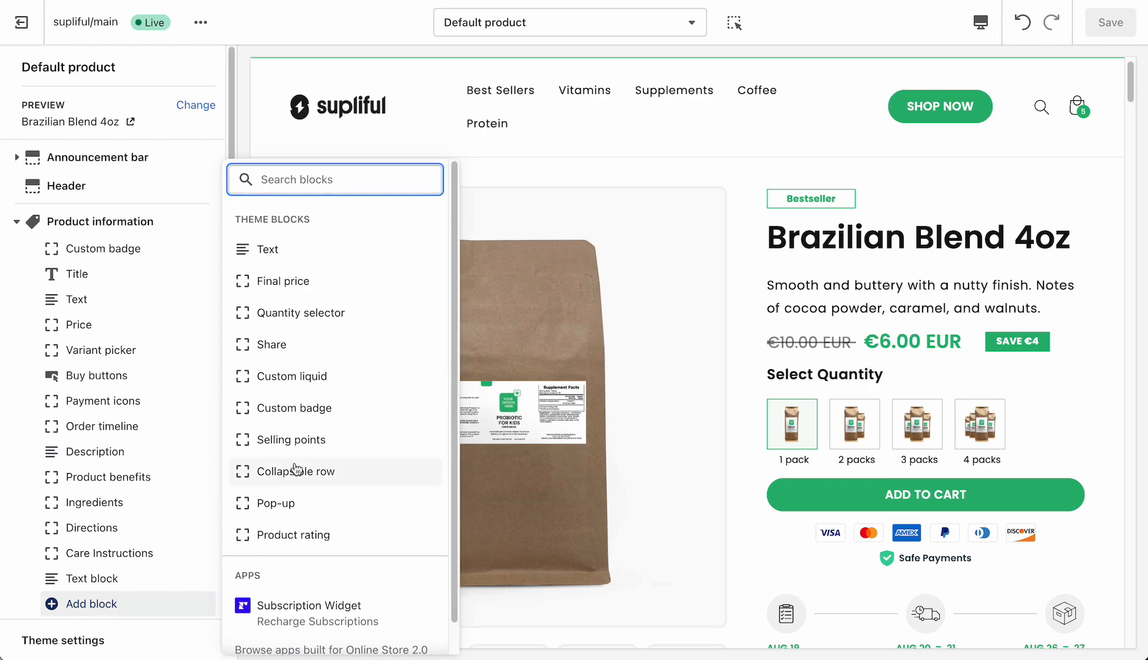
left_click(305, 313)
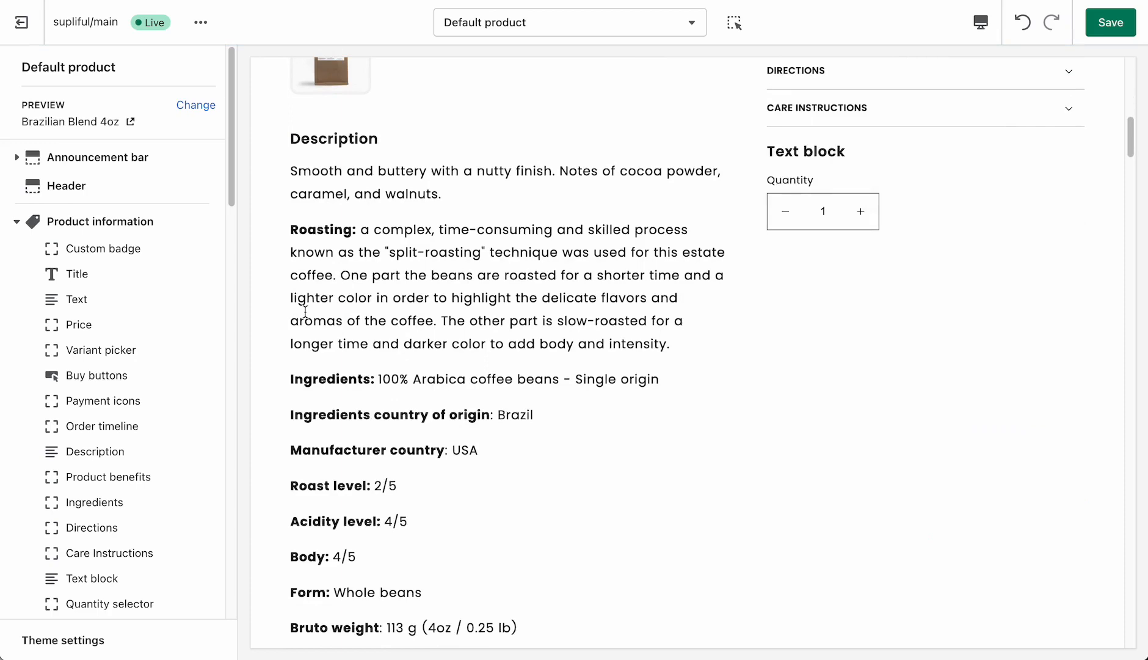
scroll(907, 218, "up", 2)
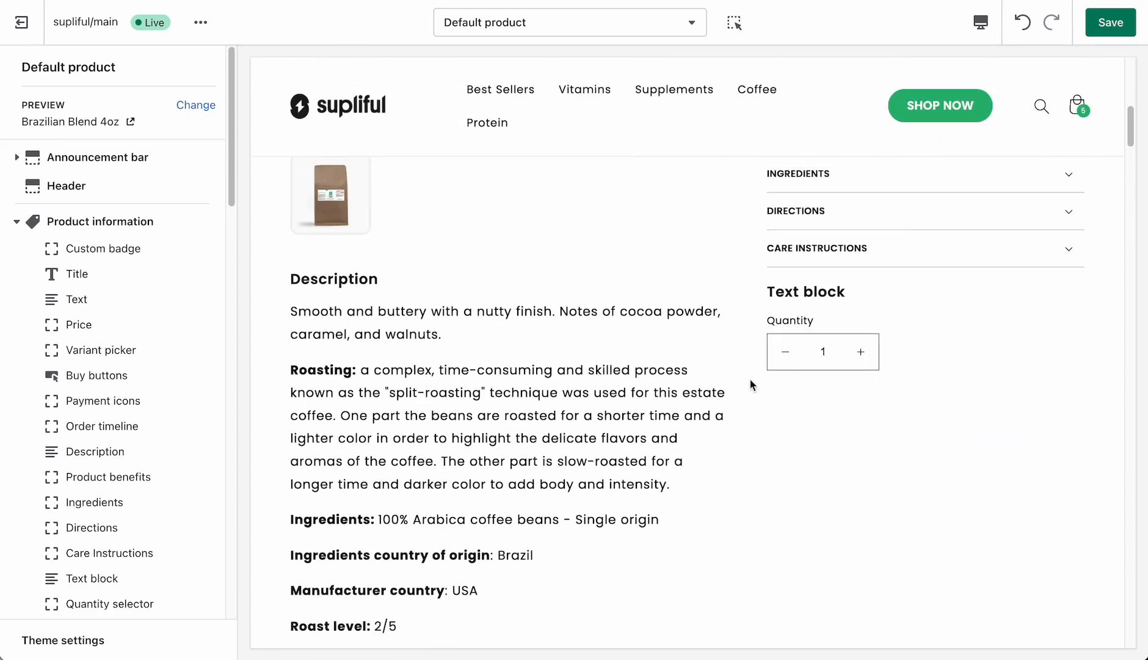
key("ctrl+z")
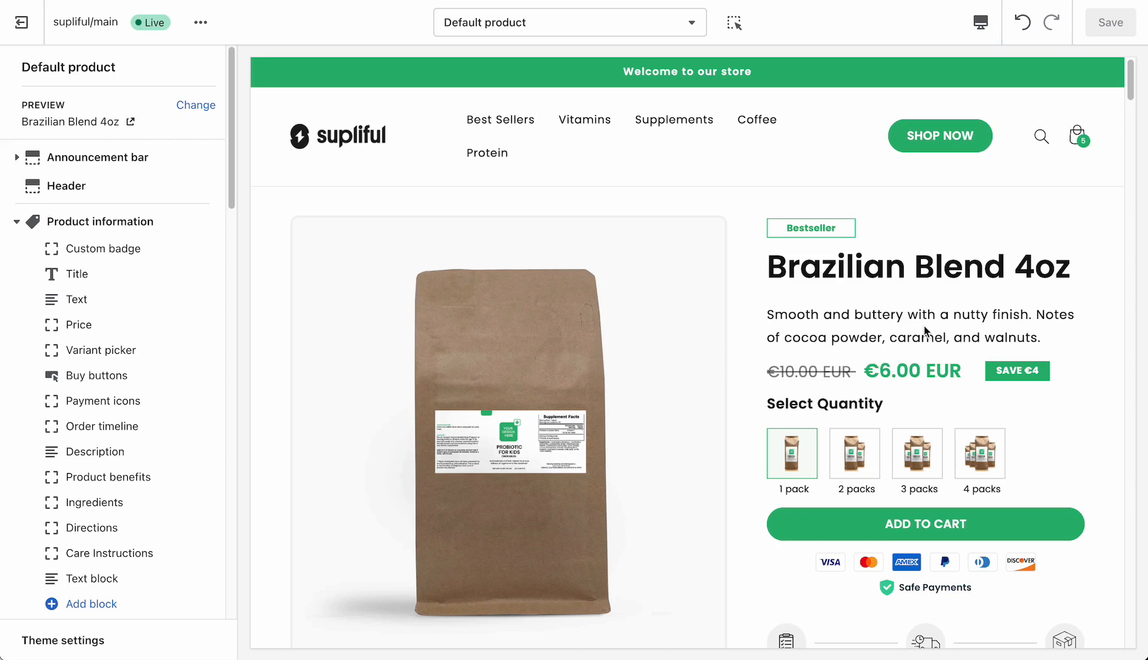
- Add a Quantity selector block to the Product information section and check the product page in the preview
scroll(109, 546, "down", 3)
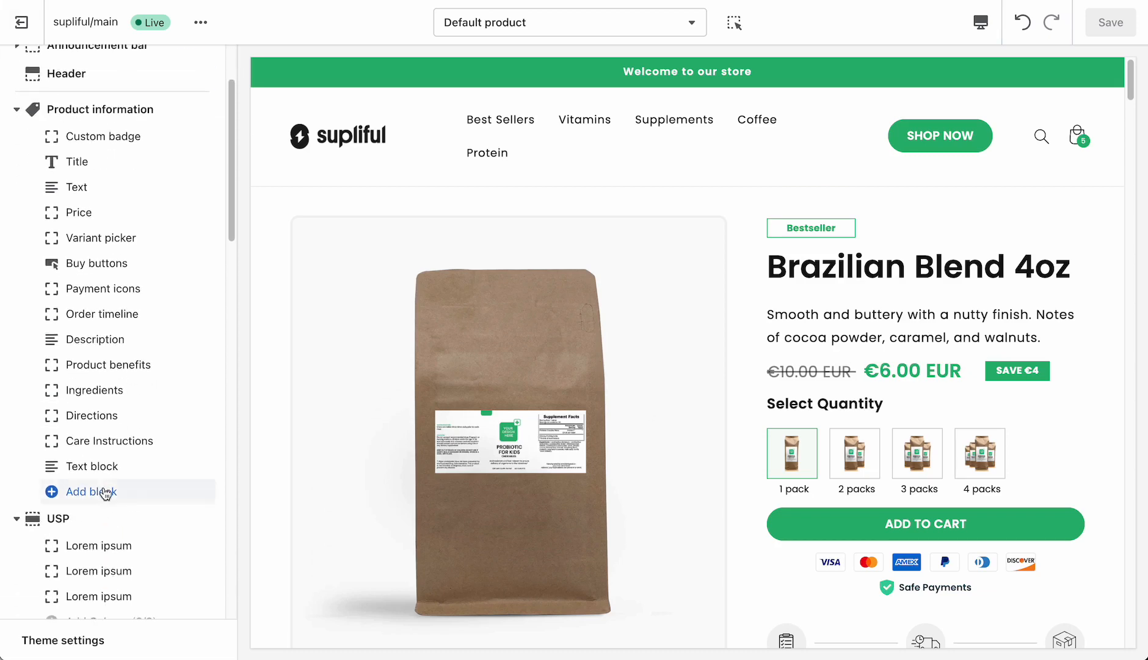
left_click(105, 491)
left_click(283, 323)
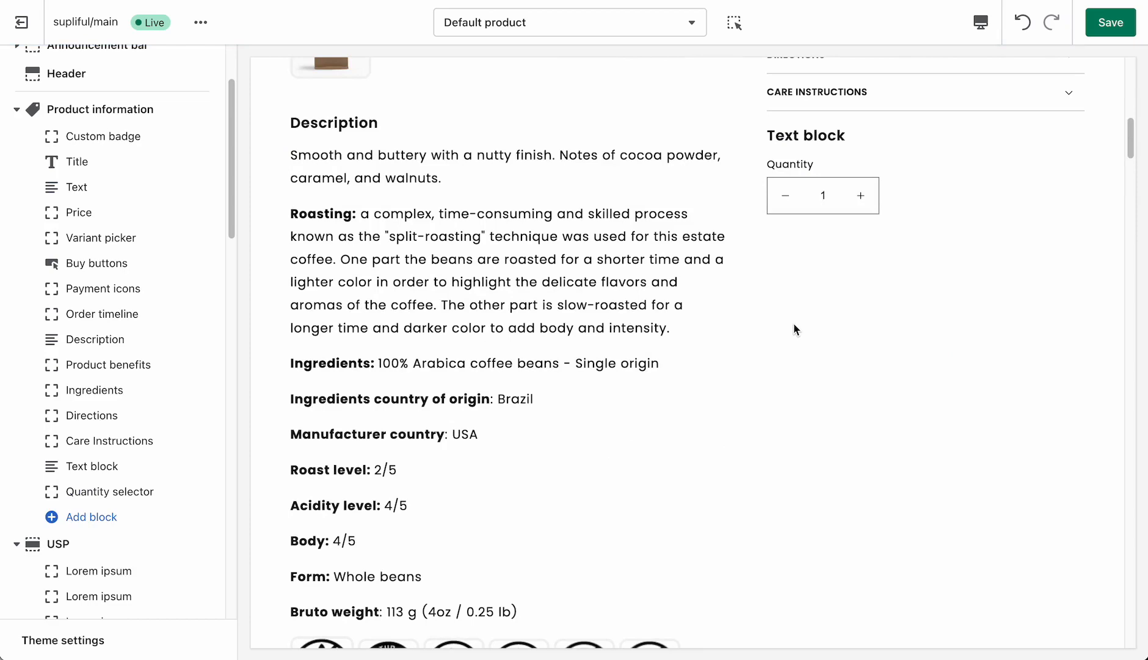
scroll(745, 290, "up", 10)
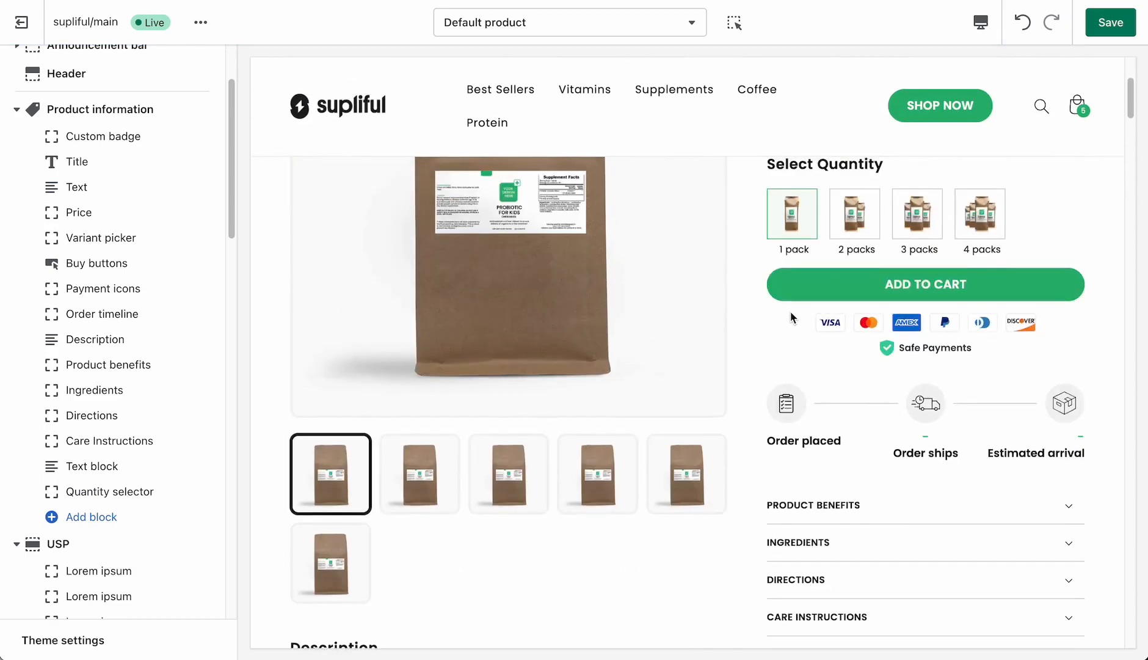
scroll(812, 322, "up", 2)
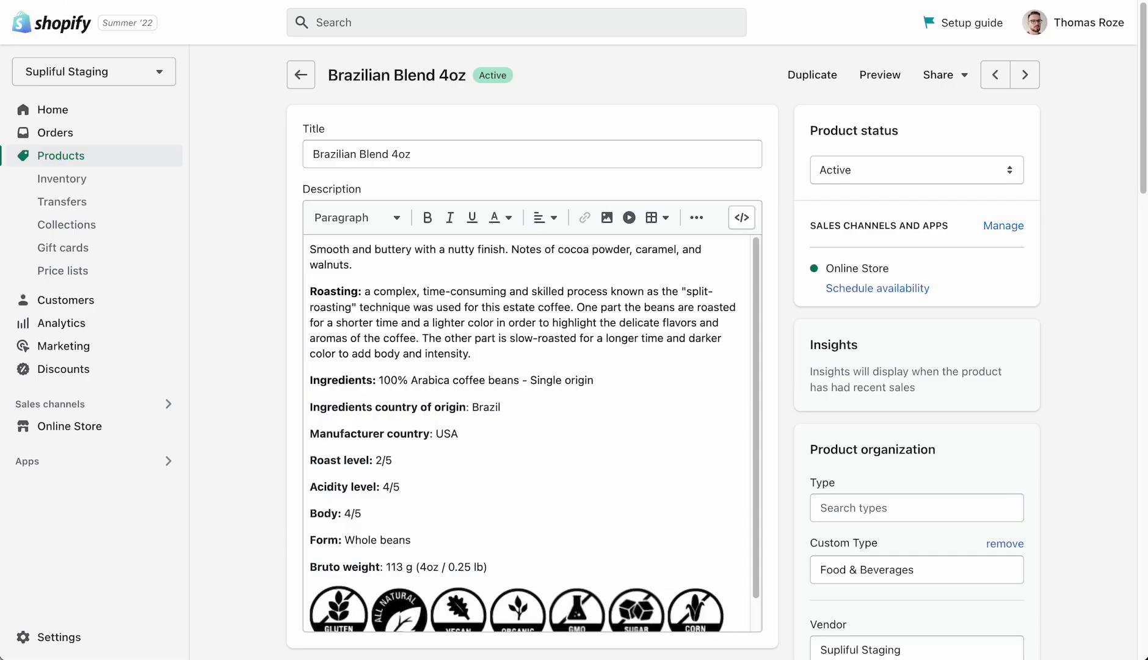
- Look through the Brazilian Blend 4oz product's description, media and organization details in the store admin
scroll(283, 256, "down", 10)
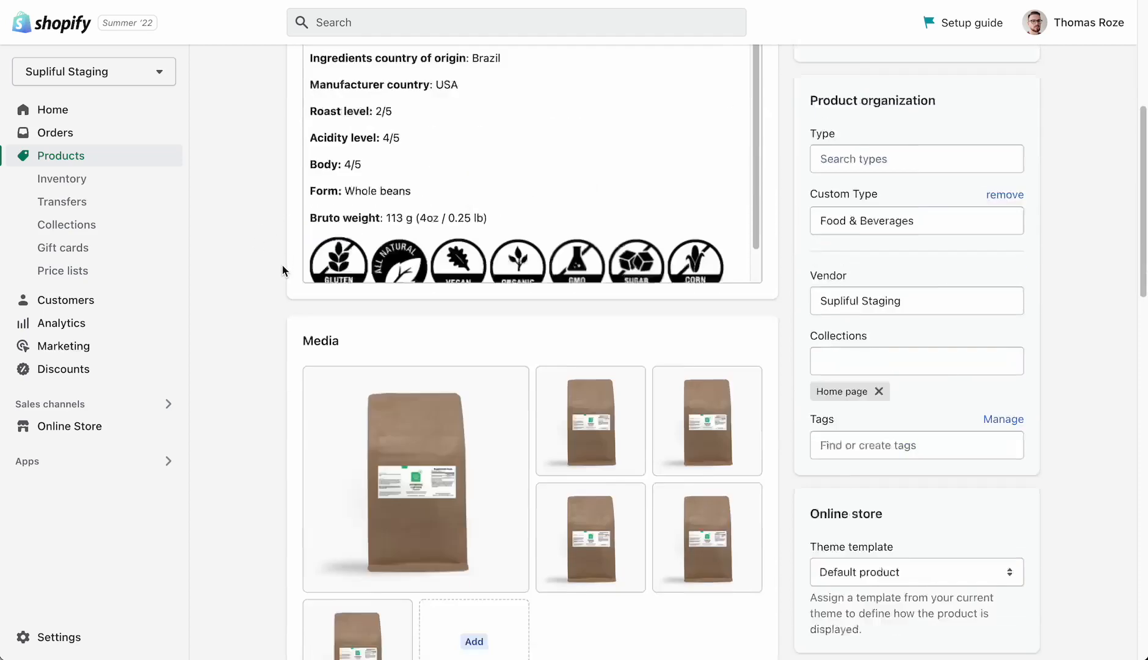
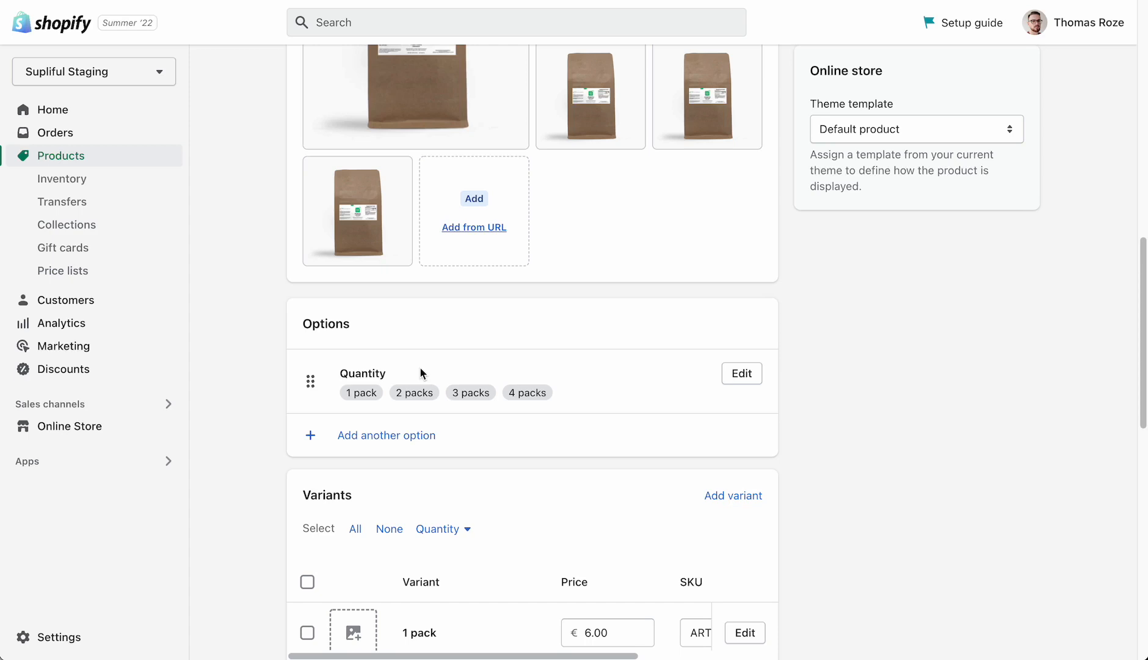
- Open the 1 pack variant of Brazilian Blend 4oz and examine its options, SKU, shipping details and Quantity image metafield
scroll(478, 354, "down", 5)
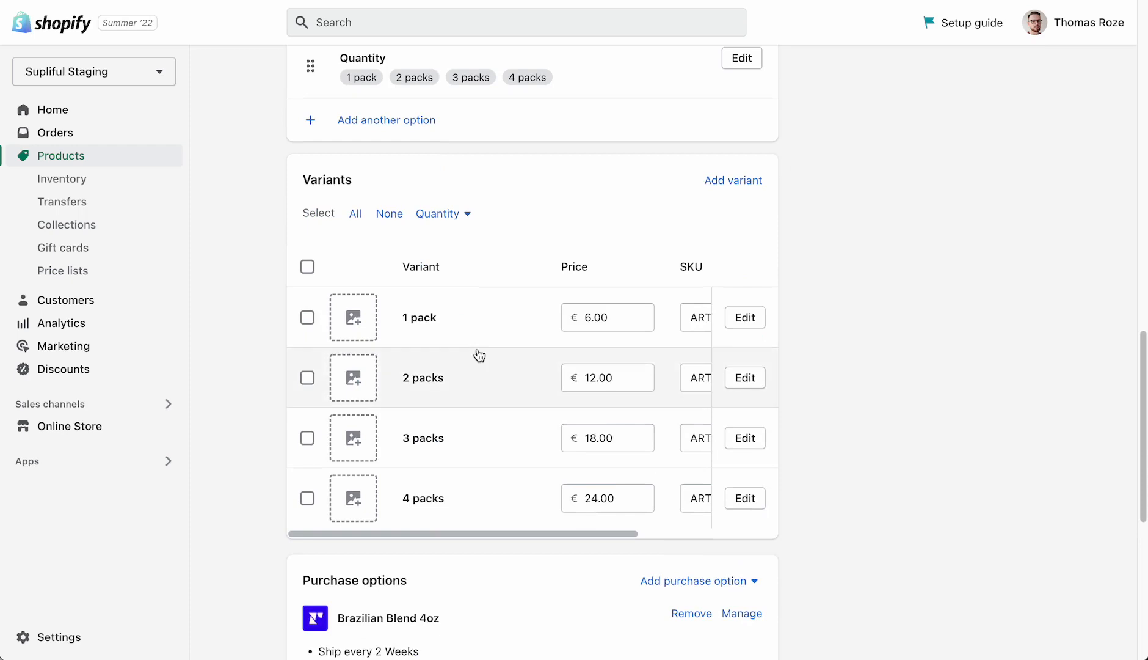
left_click(746, 318)
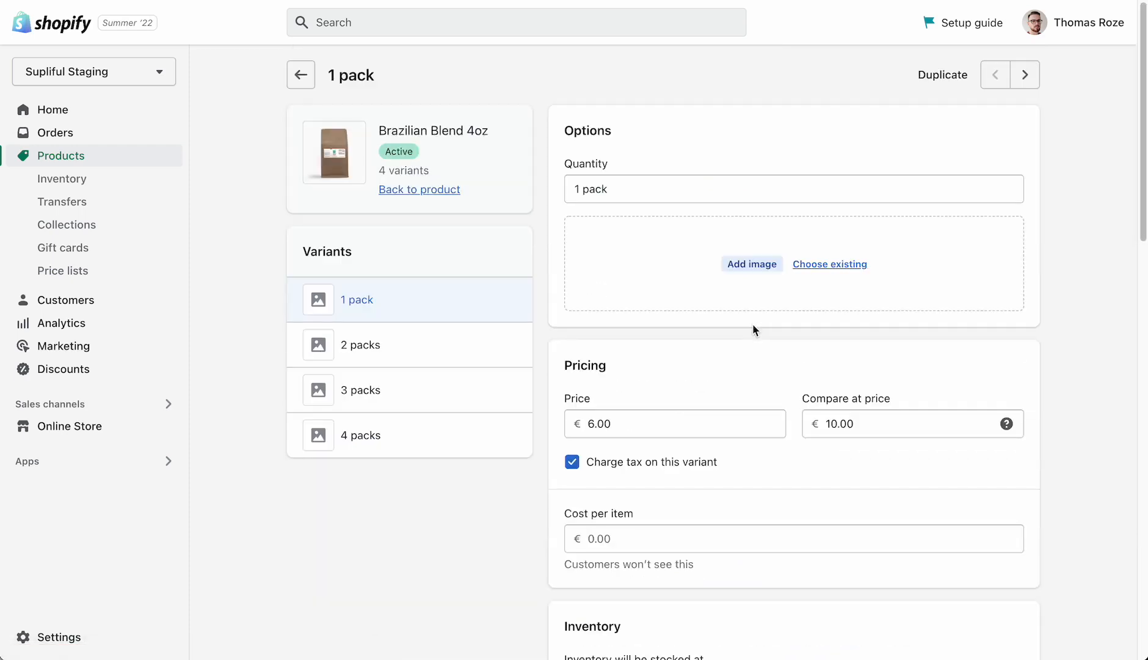
scroll(709, 327, "down", 10)
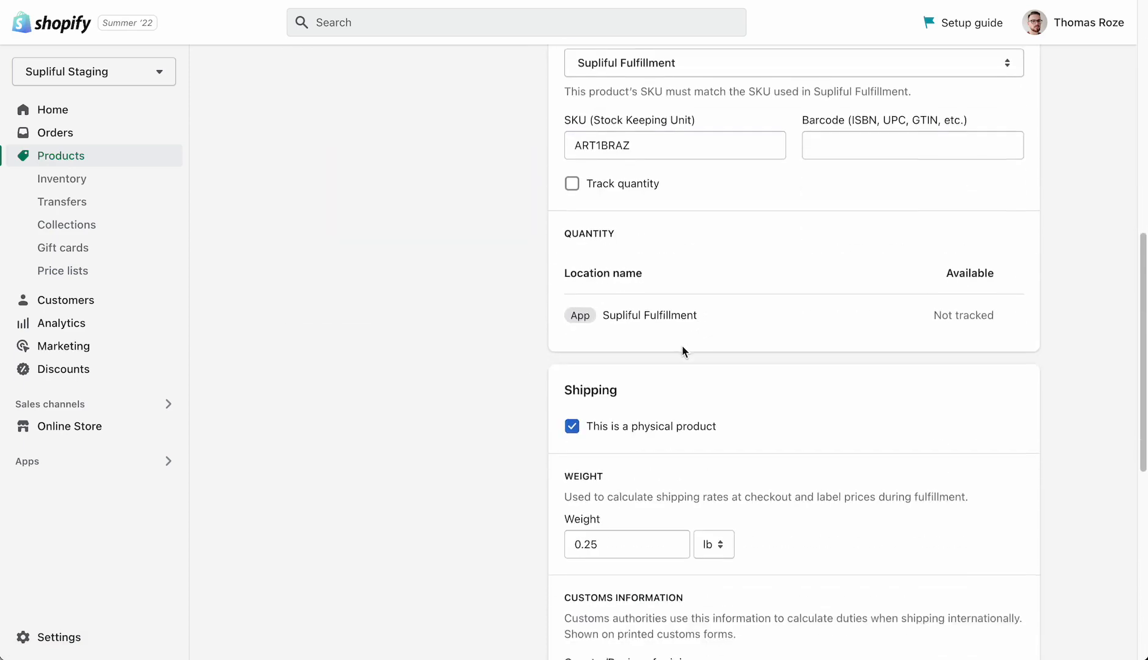
scroll(683, 345, "down", 8)
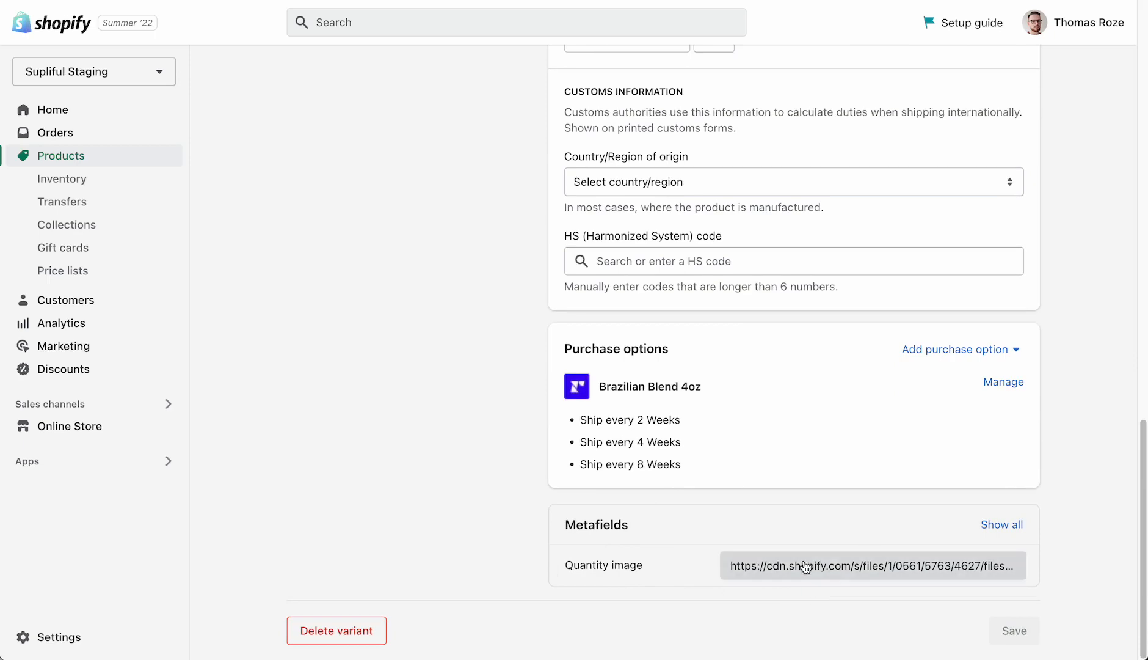
left_click(803, 567)
left_click(619, 487)
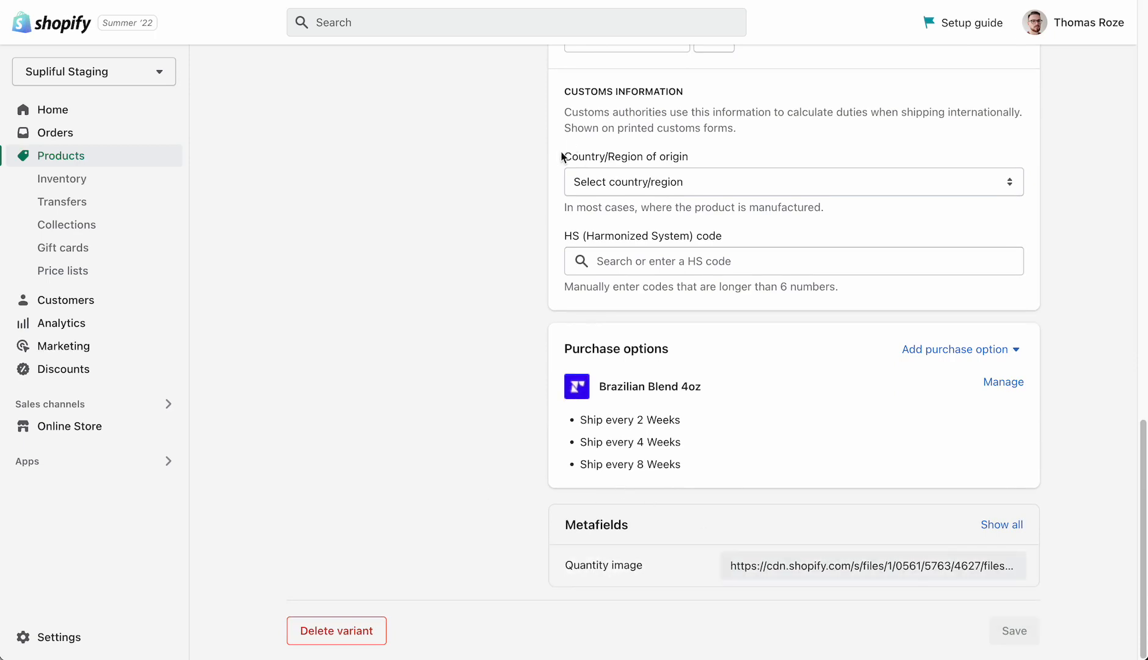
scroll(557, 202, "up", 10)
scroll(558, 201, "up", 10)
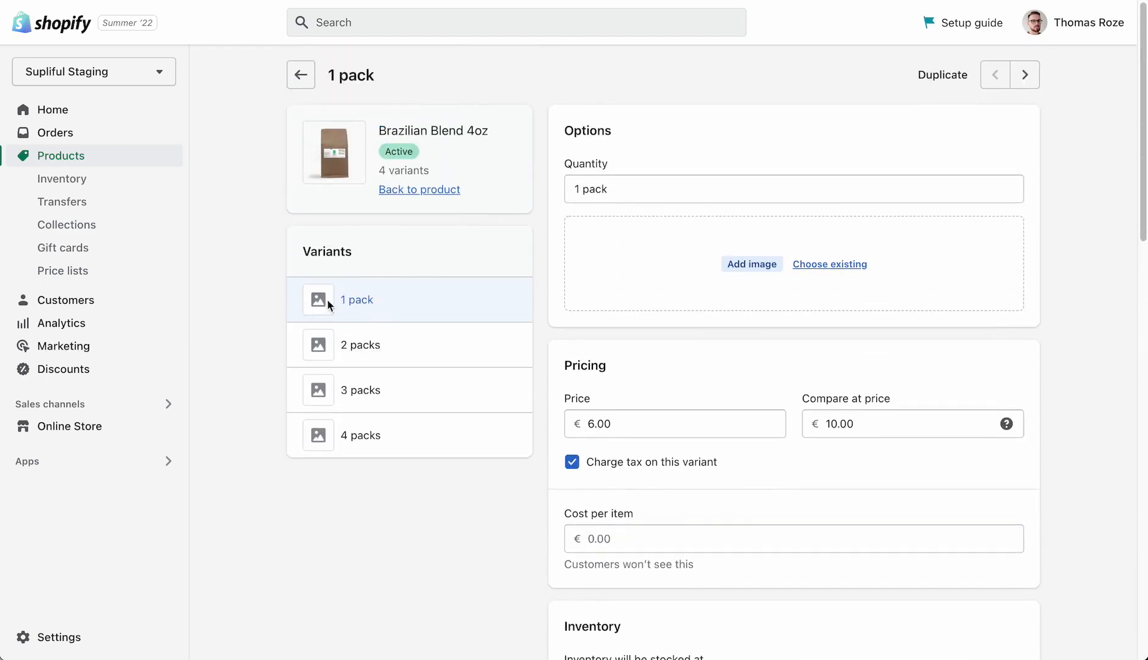
scroll(820, 264, "down", 1)
left_click(819, 263)
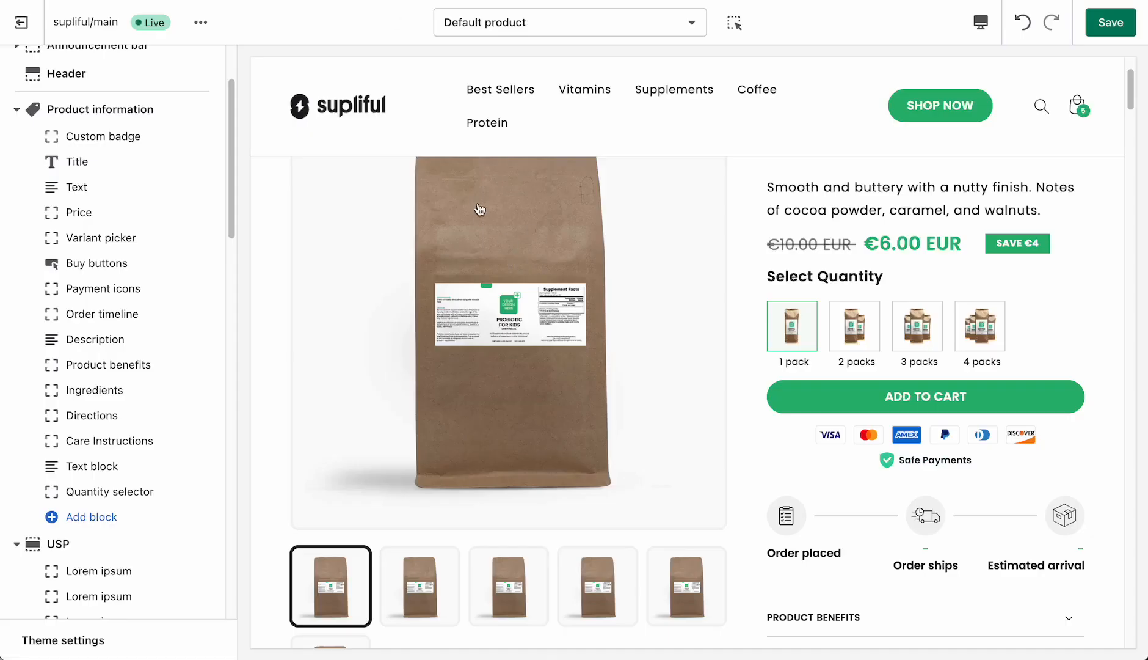
- Return to the theme editor and check the product image gallery and the pack quantity choices in the preview
scroll(480, 209, "down", 1)
left_click(434, 564)
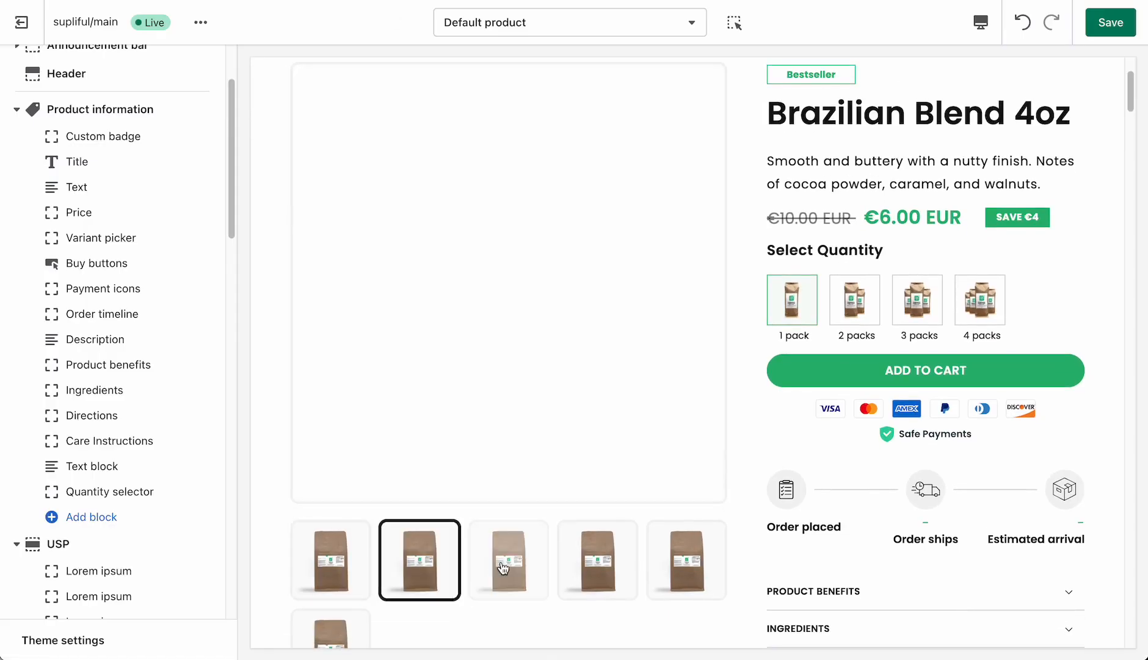
left_click(618, 568)
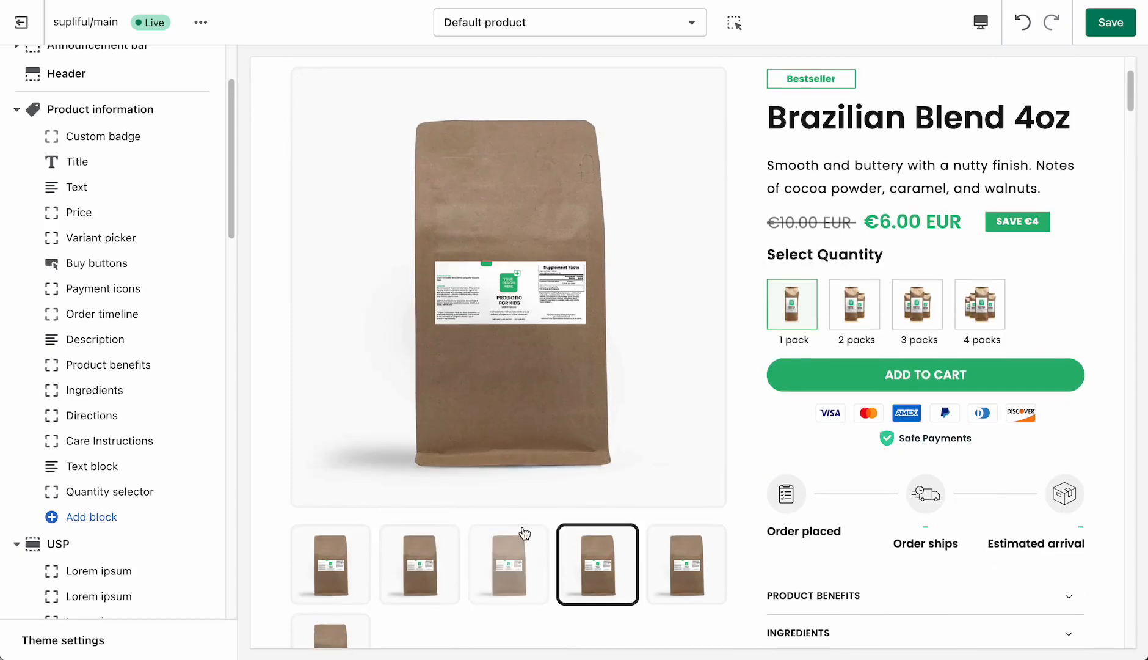
scroll(506, 524, "up", 1)
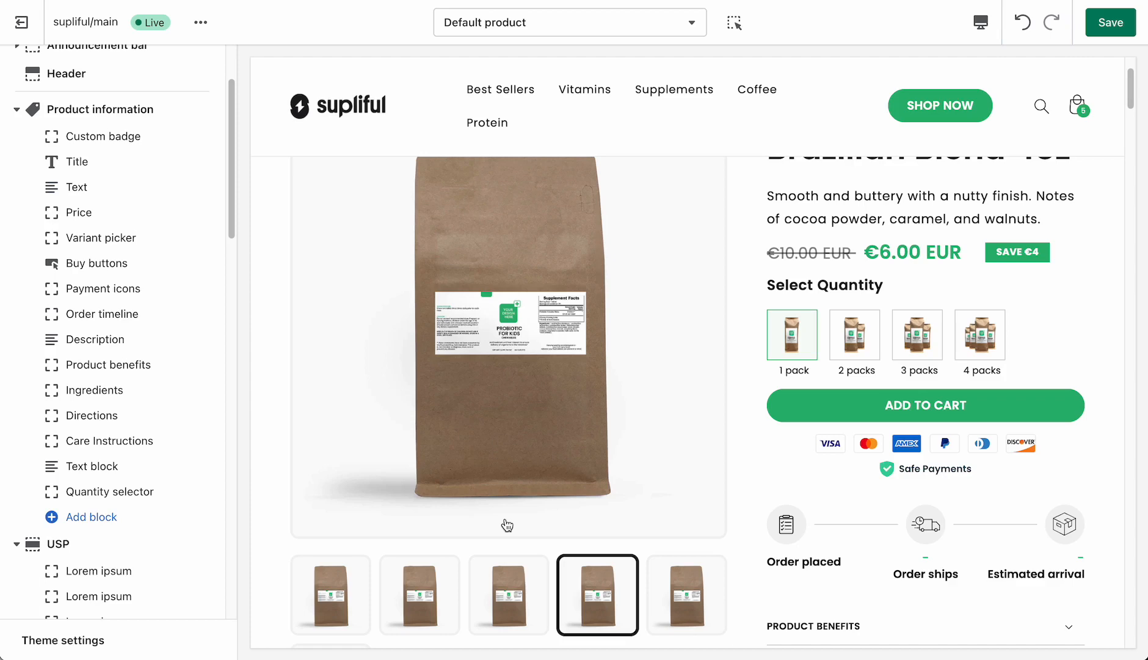
scroll(961, 410, "up", 1)
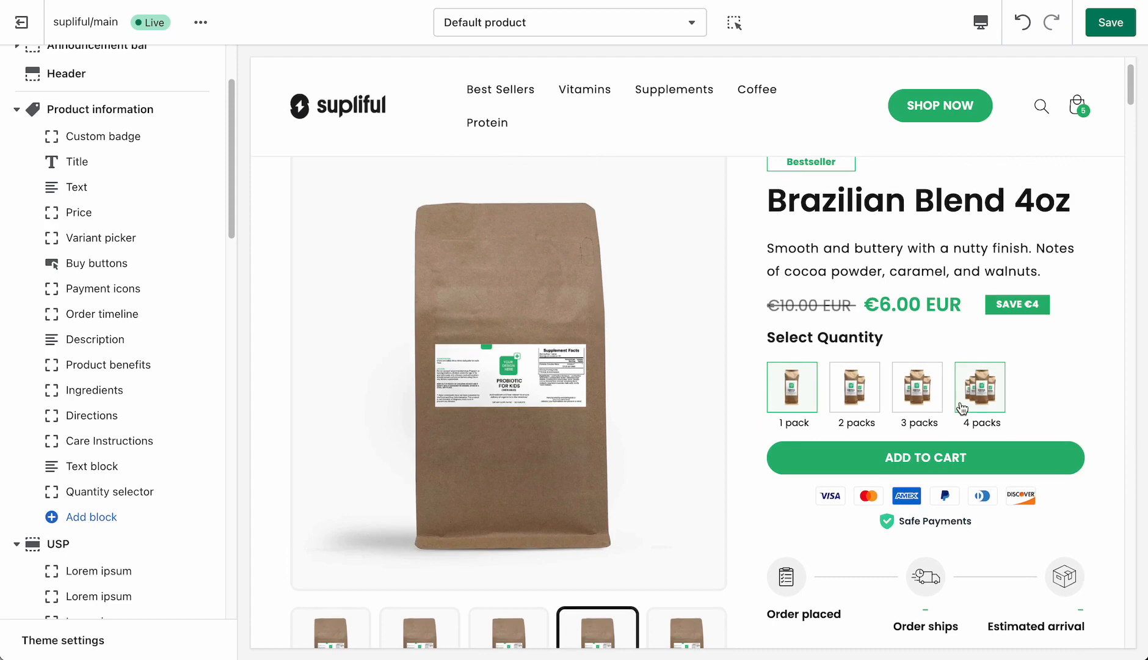
scroll(963, 404, "down", 1)
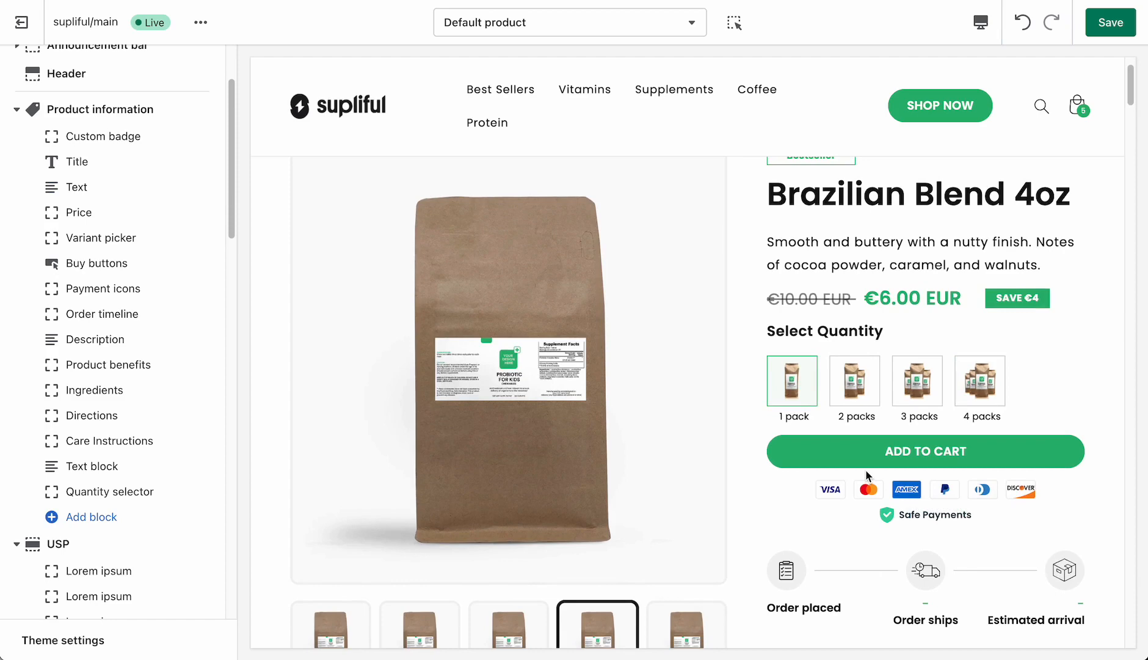
- Try hiding the save payment badge in the Payment icons block, and show it again
left_click(113, 288)
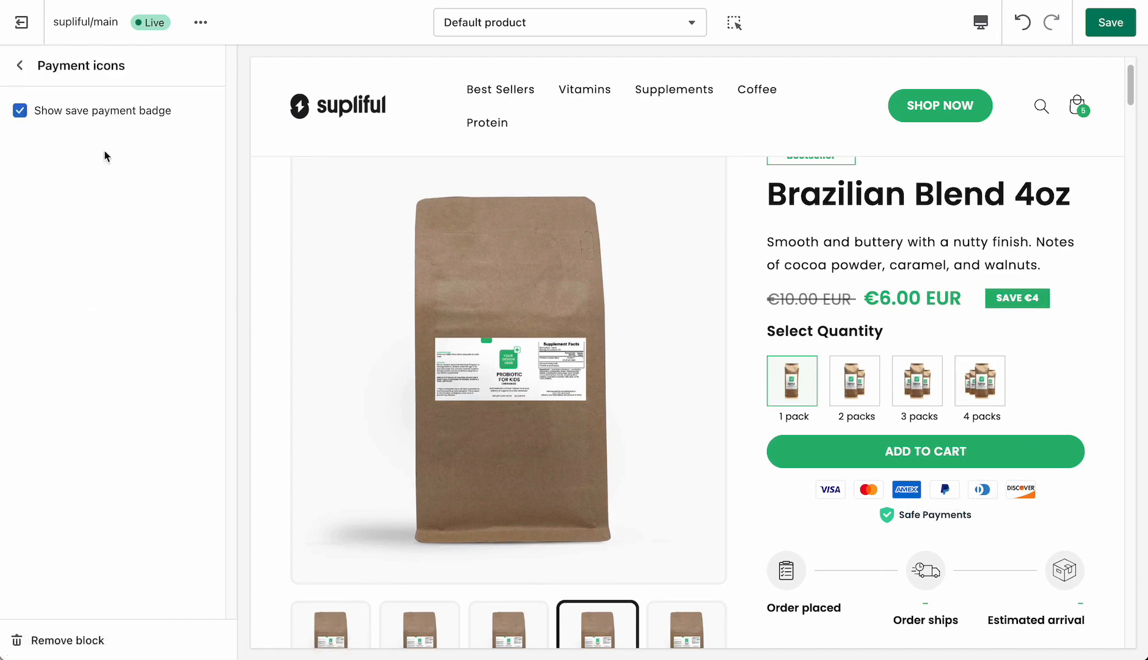
left_click(21, 111)
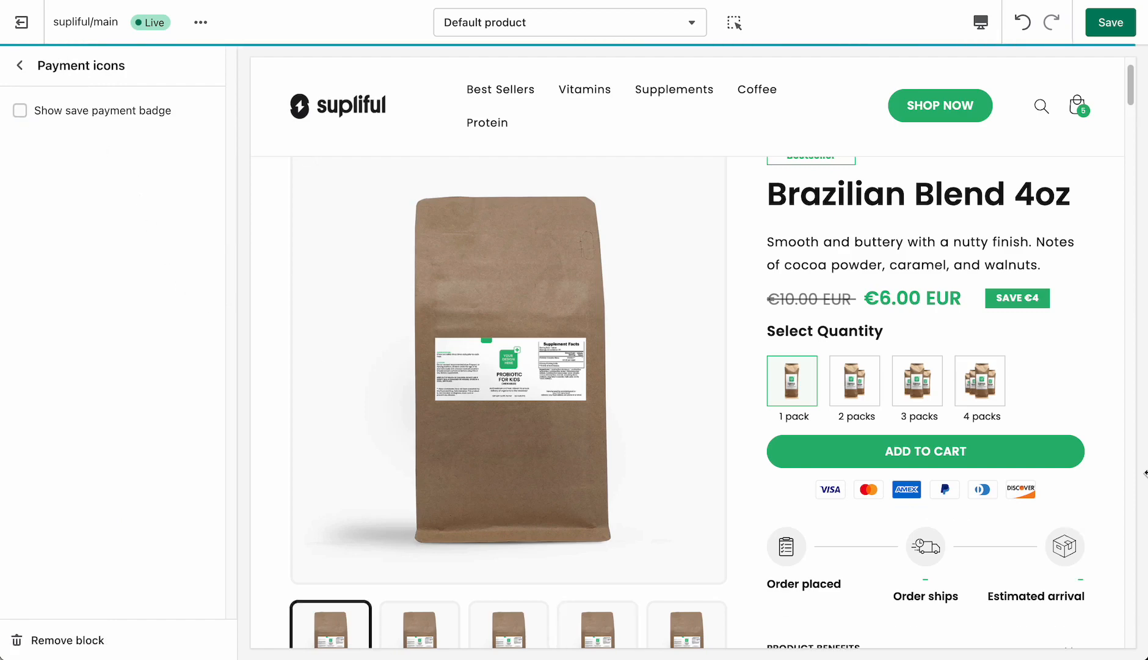
left_click(20, 111)
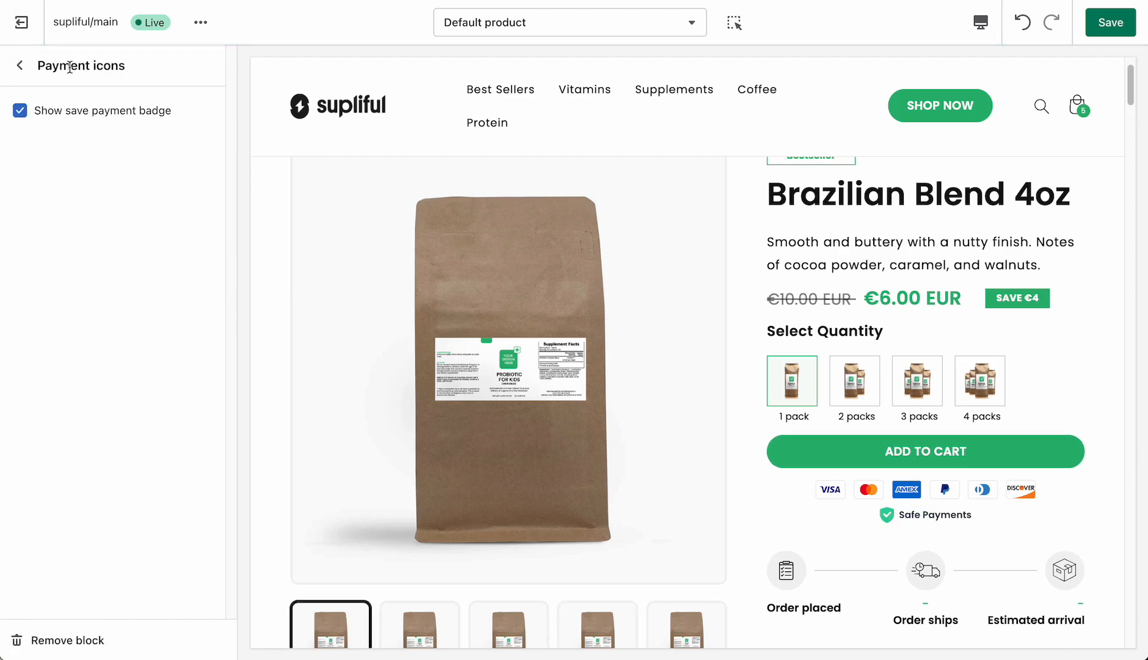
left_click(20, 65)
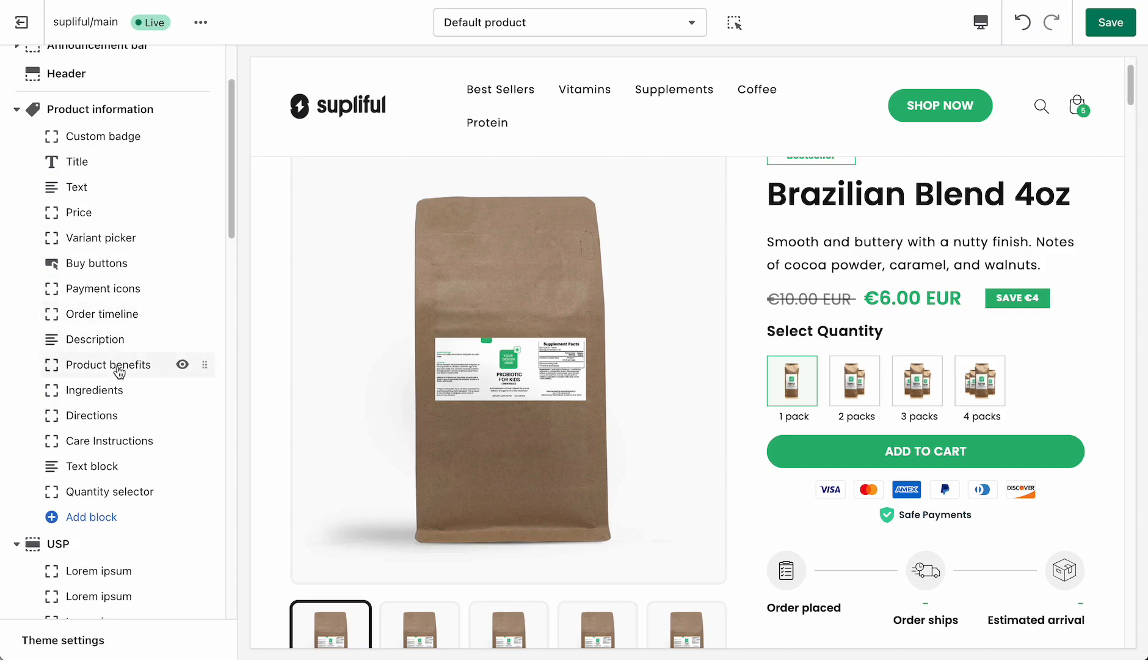
- Review the Order timeline block's titles and its shipping and estimated arrival day ranges
scroll(119, 371, "down", 1)
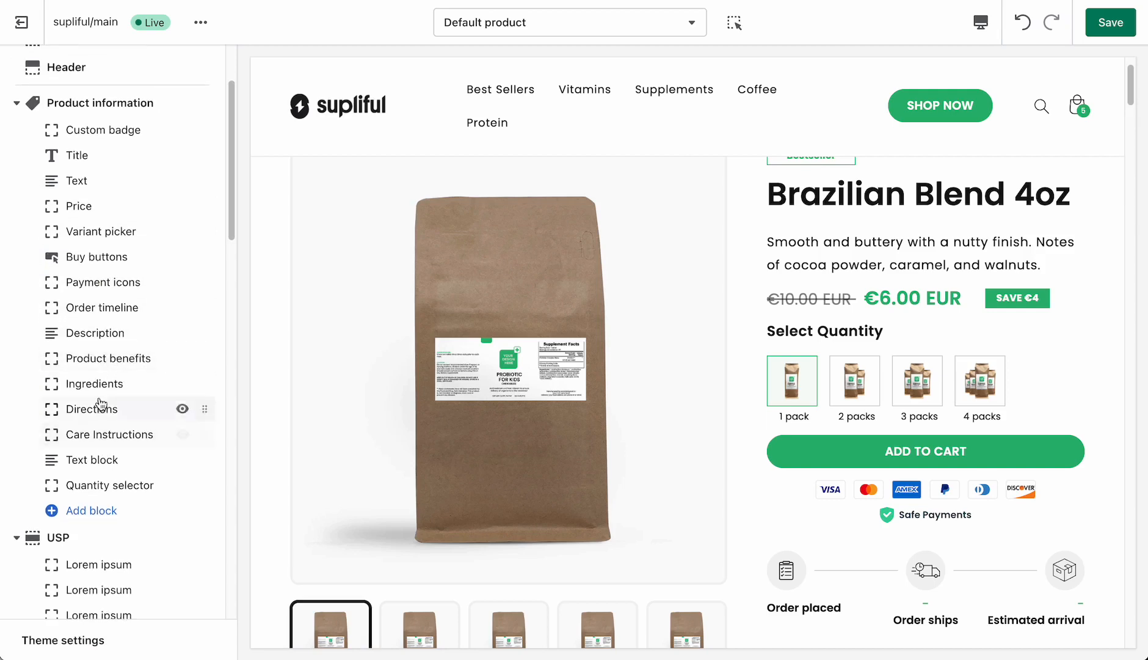
left_click(90, 307)
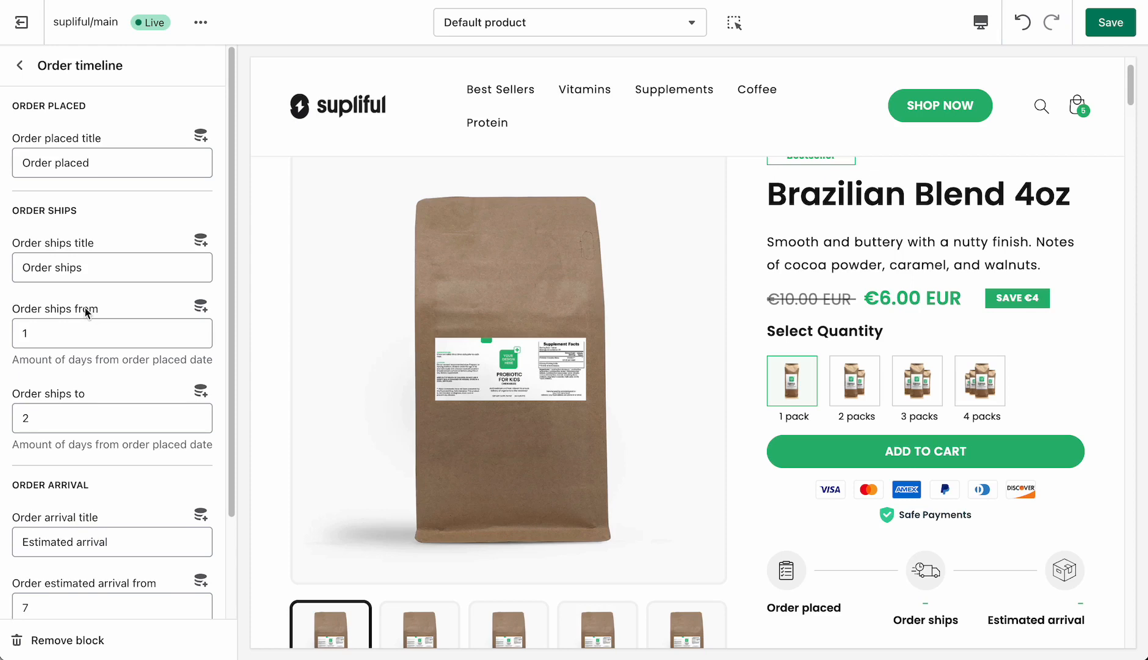
scroll(124, 209, "down", 1)
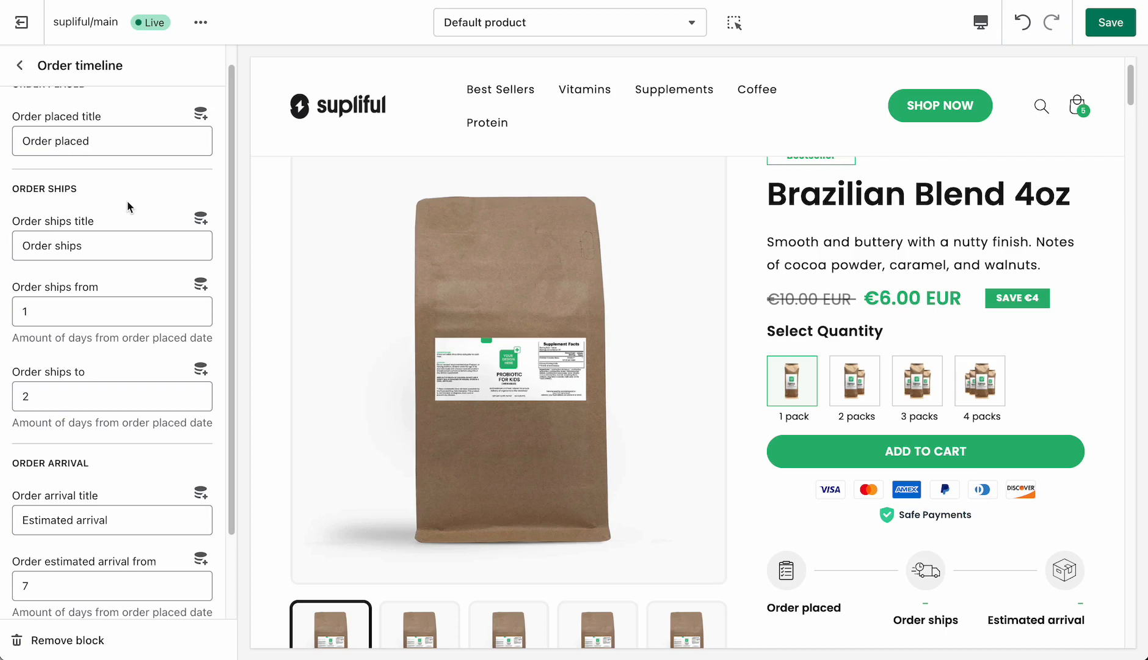
scroll(129, 206, "down", 2)
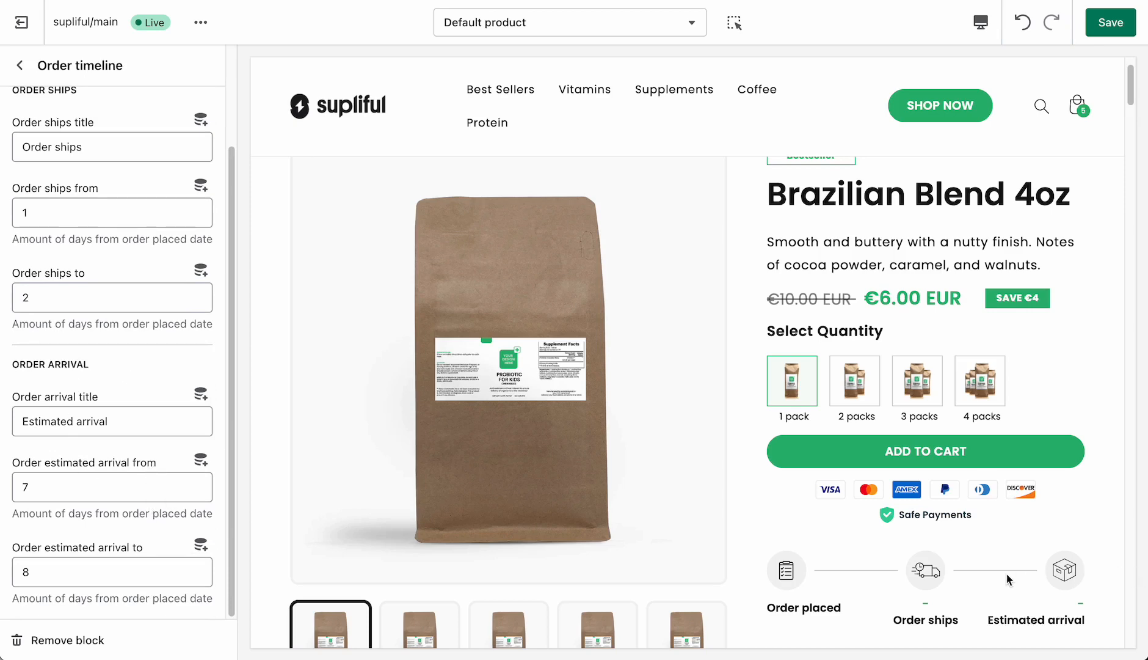
left_click(20, 66)
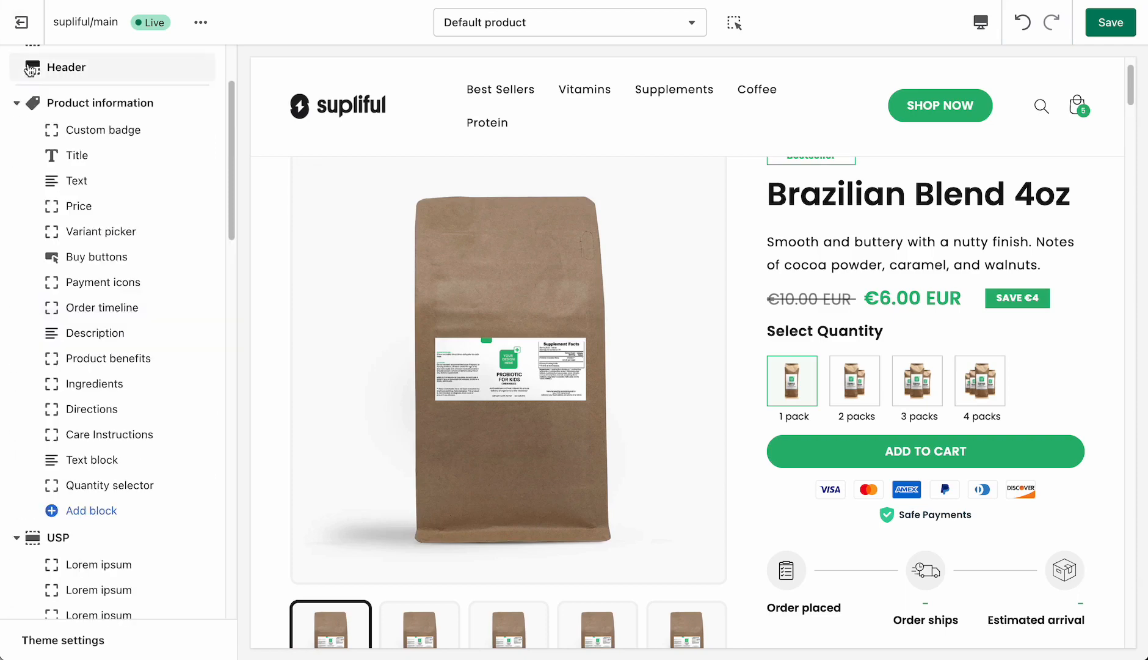
- Review the heading and row content settings of the Product benefits and Ingredients collapsible rows
left_click(116, 361)
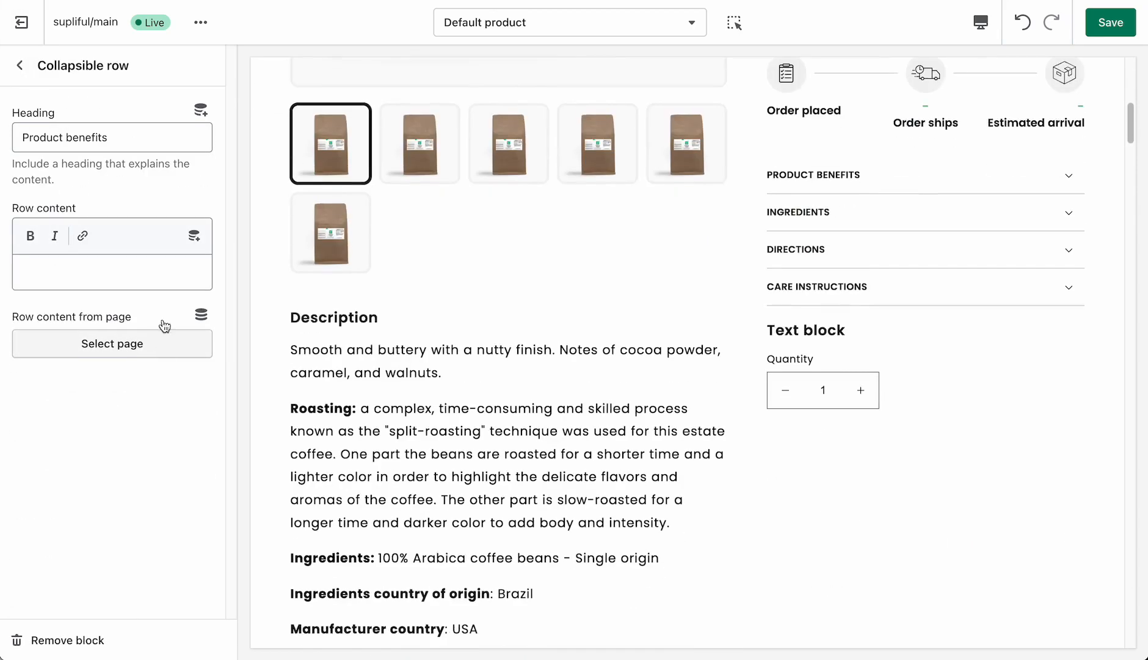
left_click(21, 65)
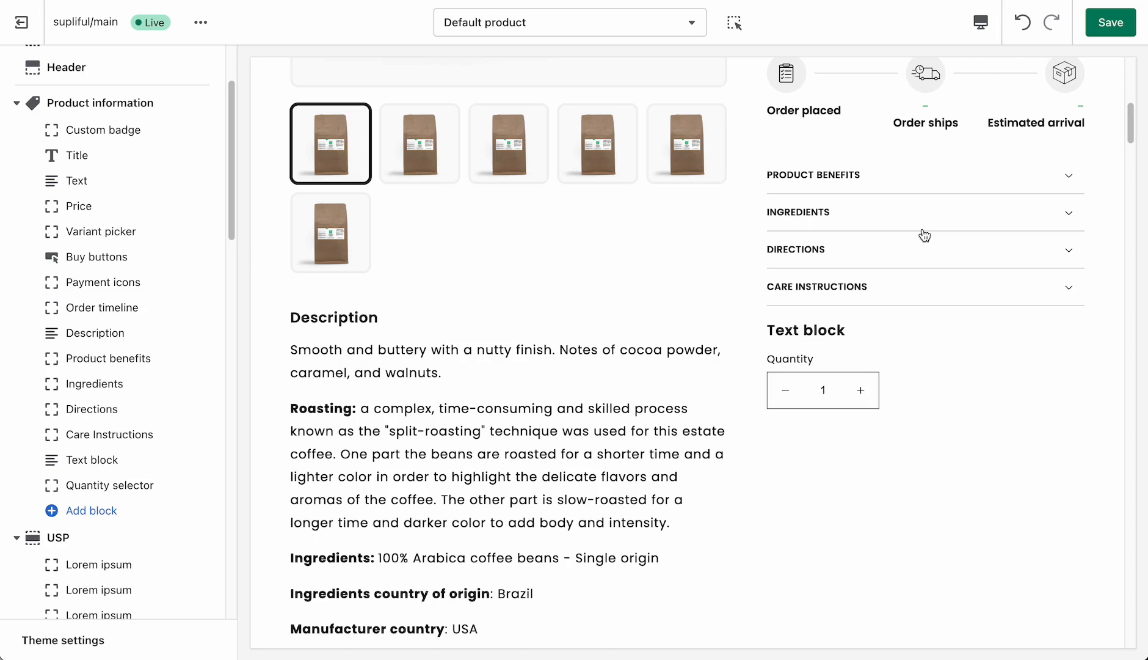
left_click(98, 385)
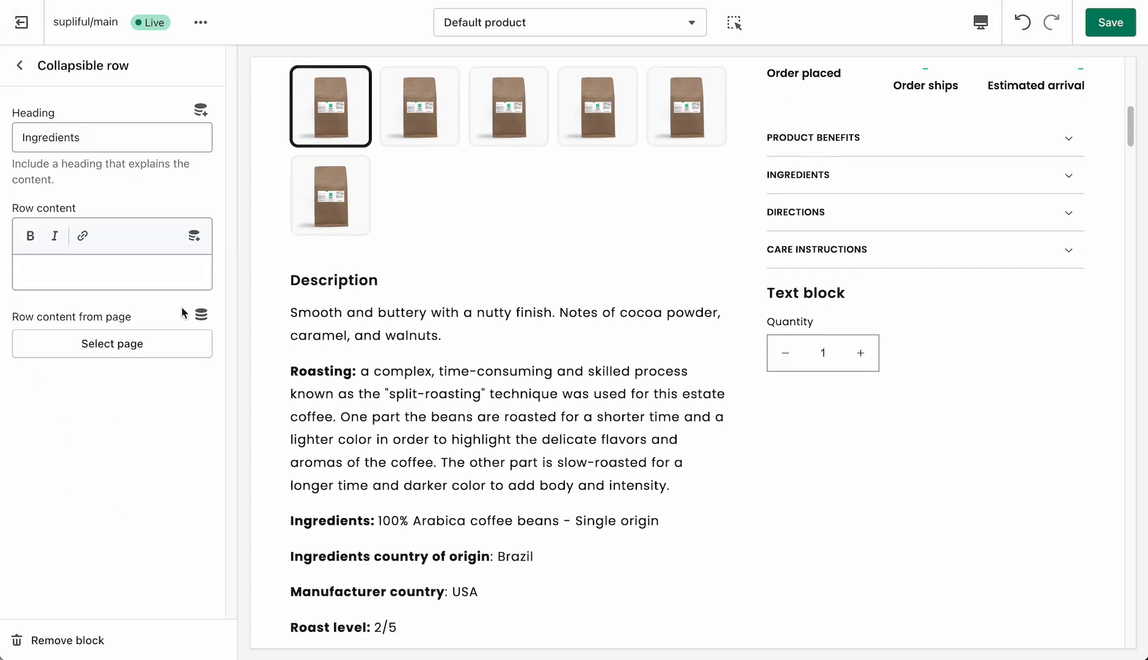
left_click(54, 277)
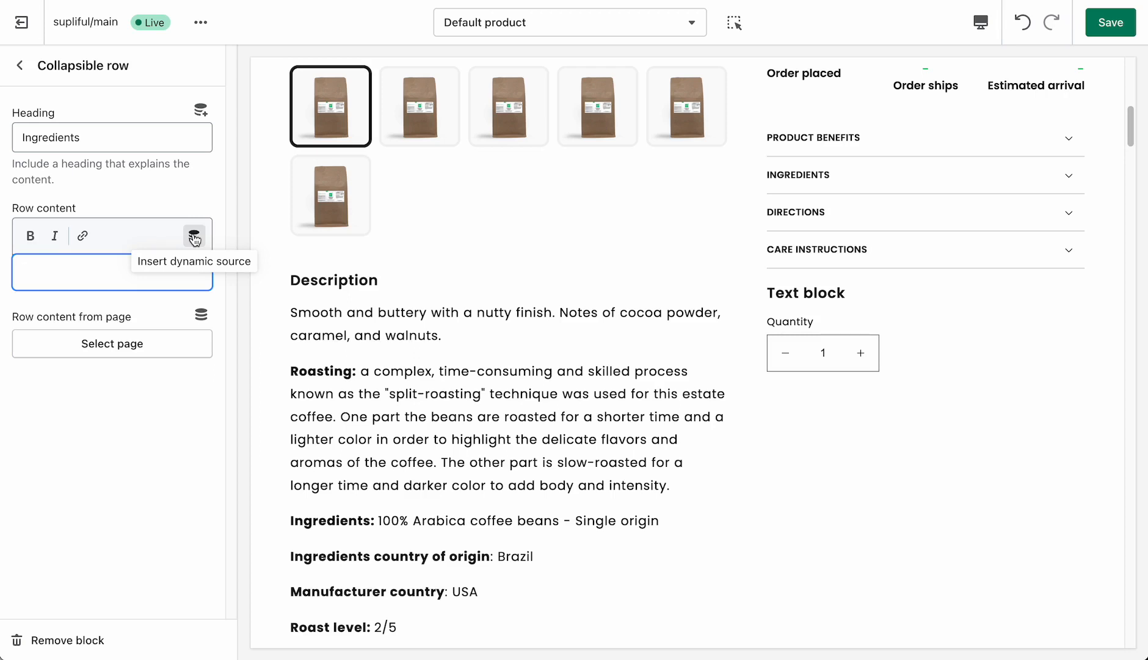
left_click(20, 66)
- Look through the product template's sections below Product information, and examine the USP and Product benefits sections in the preview
scroll(190, 342, "down", 5)
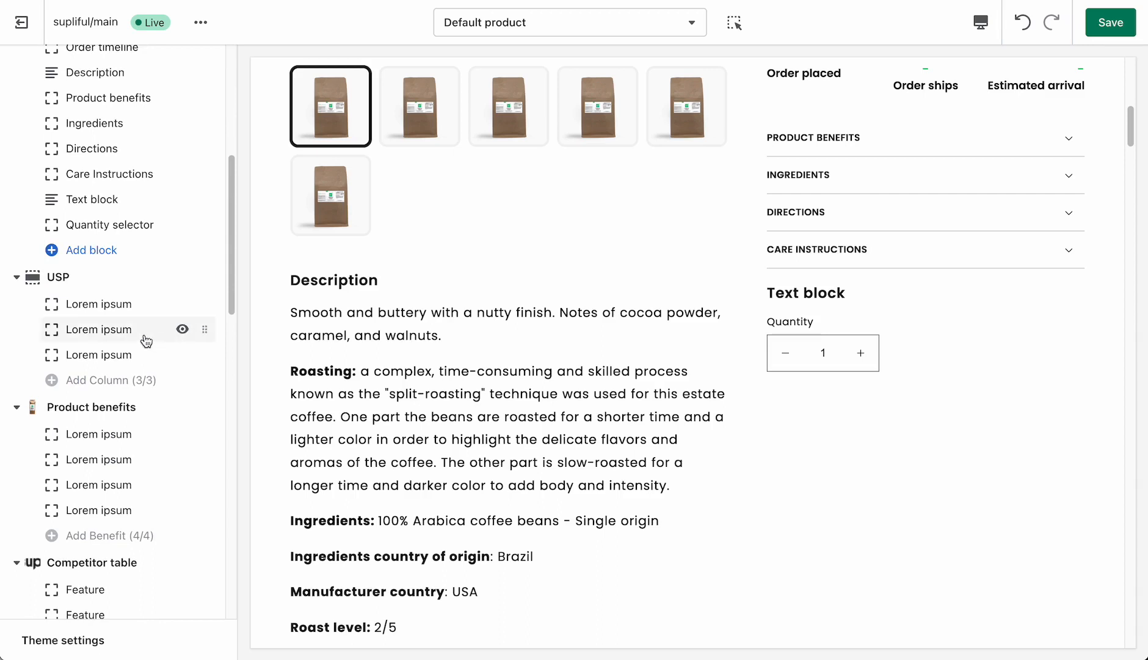
scroll(111, 263, "up", 1)
scroll(86, 385, "up", 1)
scroll(98, 290, "down", 2)
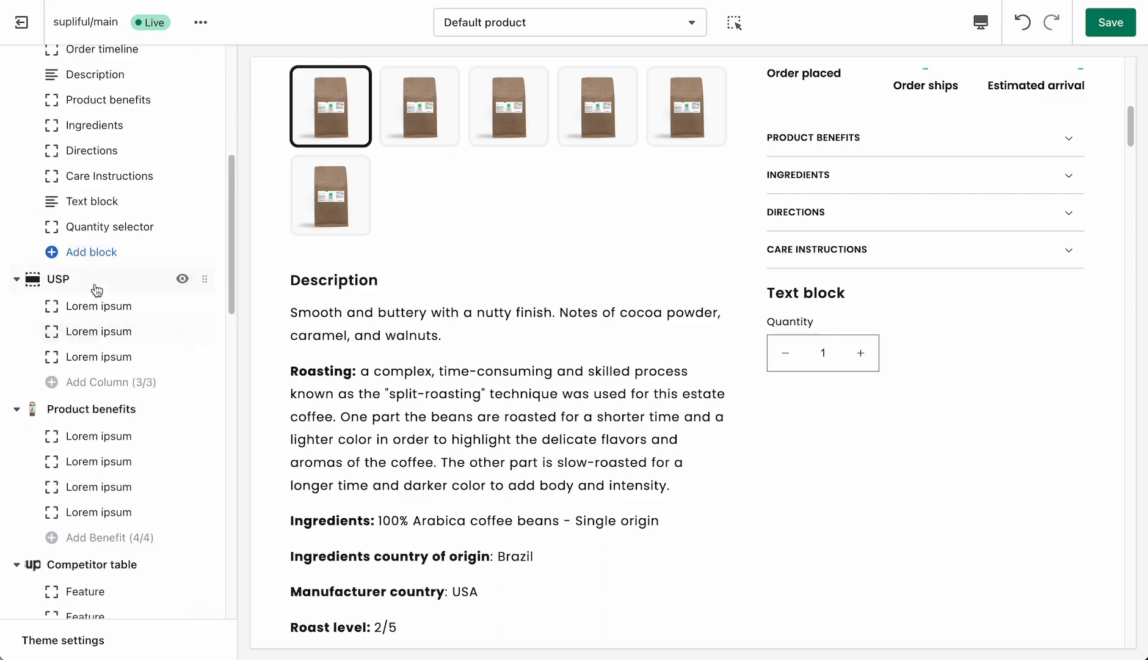
scroll(152, 317, "down", 2)
scroll(190, 327, "down", 3)
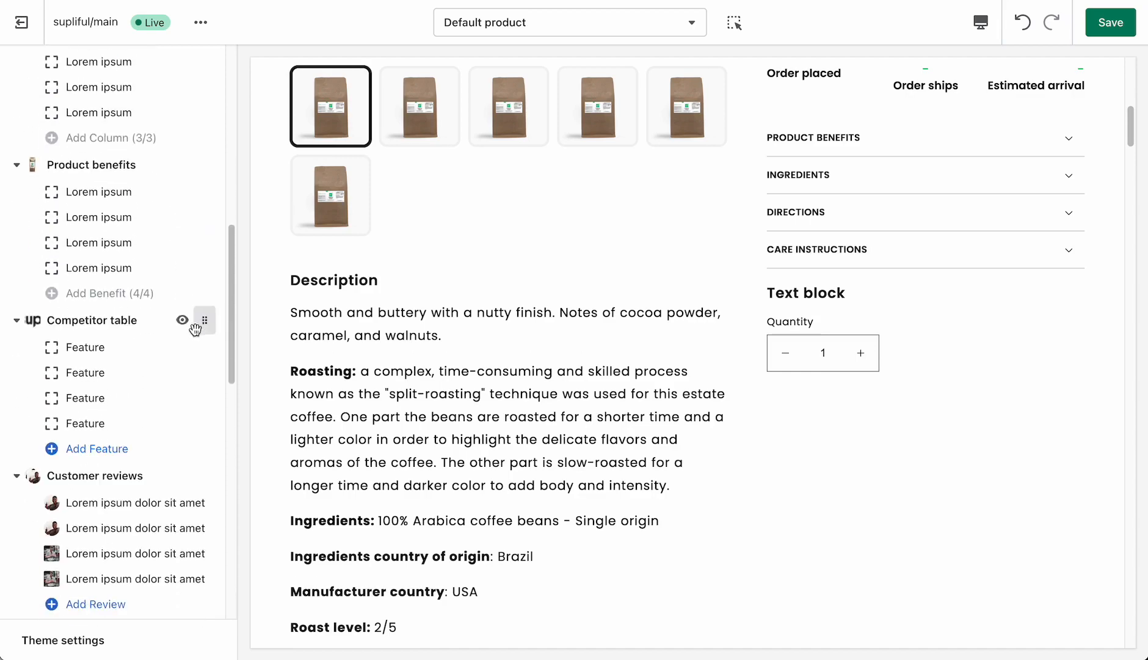
scroll(116, 384, "down", 6)
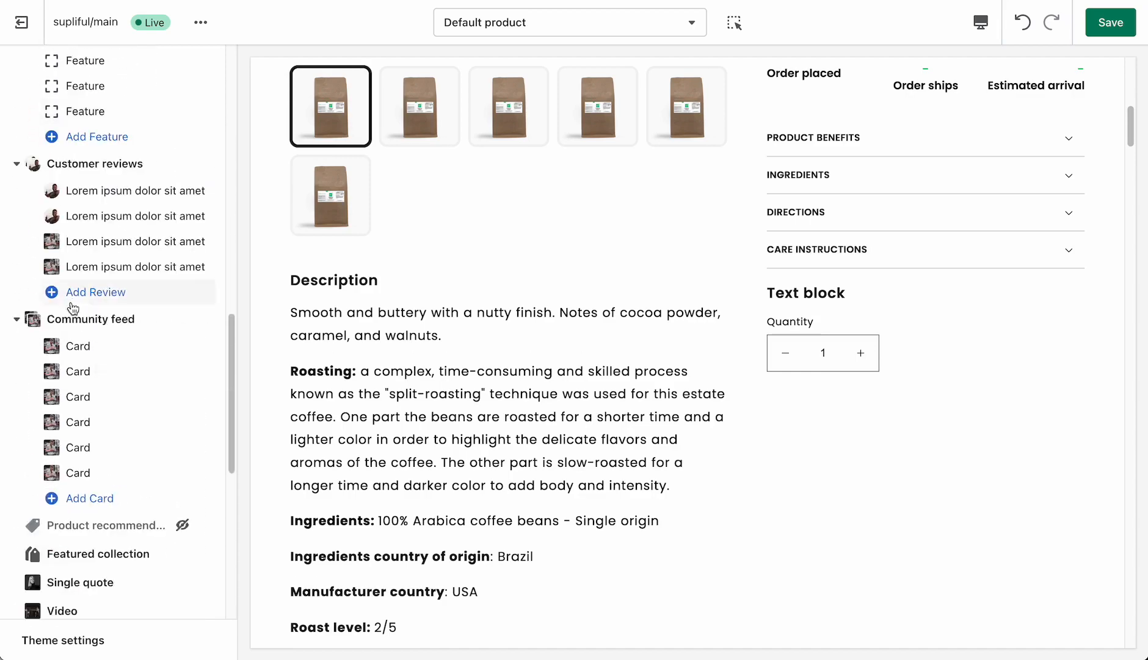
scroll(107, 330, "up", 6)
scroll(108, 335, "up", 4)
scroll(639, 314, "down", 12)
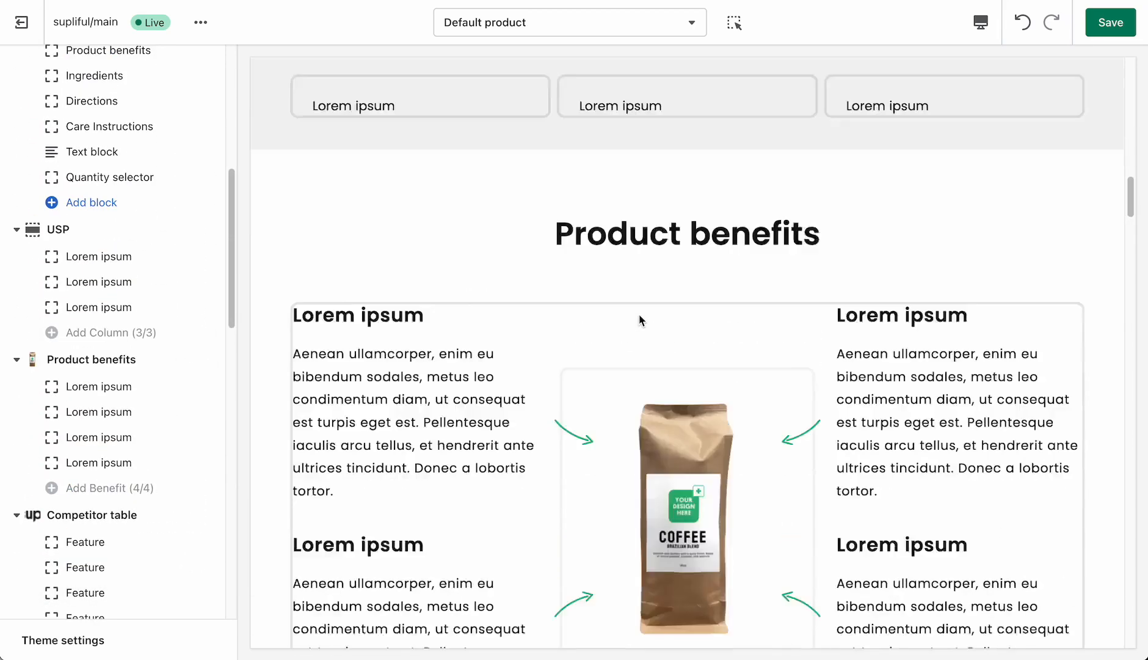
scroll(639, 314, "up", 10)
scroll(638, 318, "down", 10)
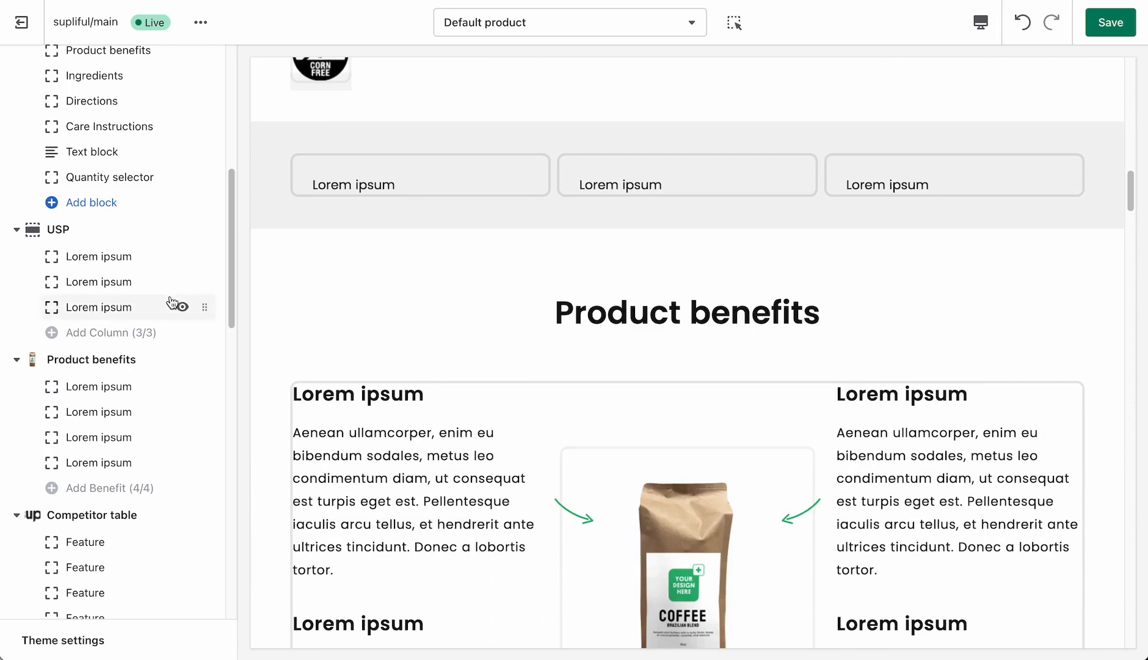
- Review the Product benefits section's heading, image and color scheme settings alongside its preview
left_click(116, 359)
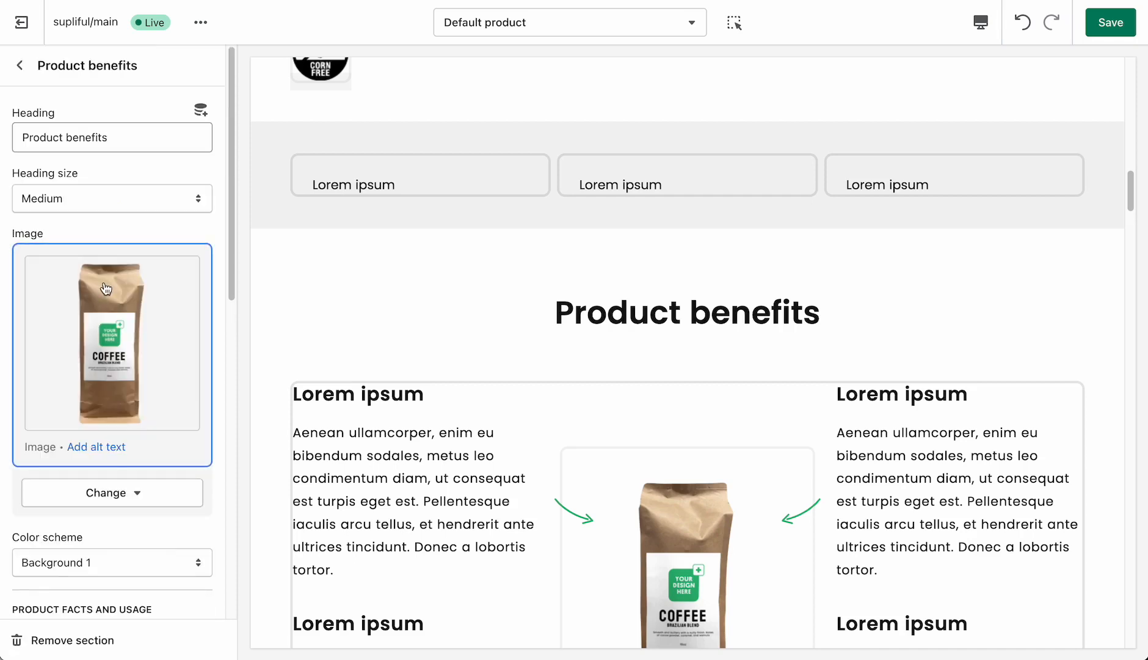
scroll(825, 430, "down", 3)
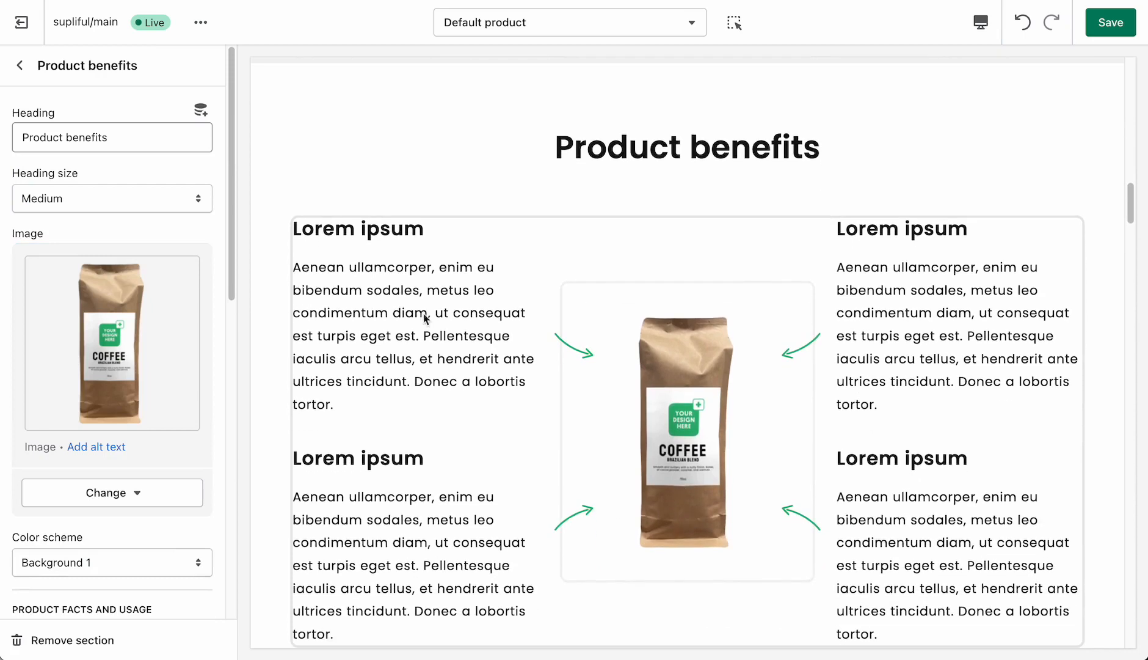
left_click(20, 68)
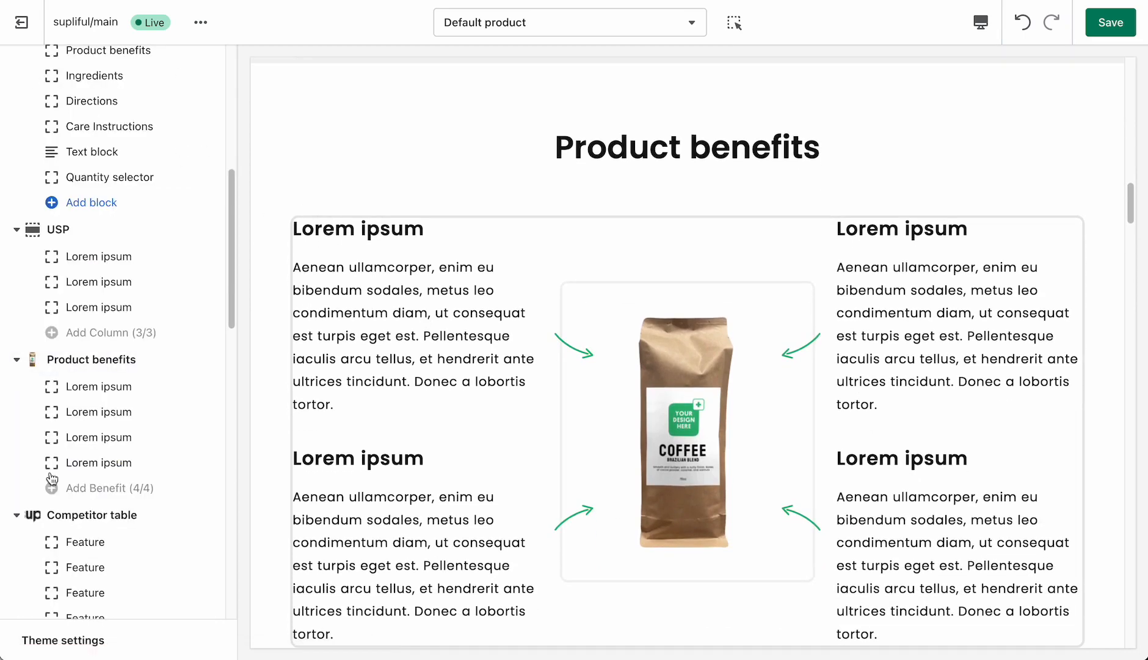
- Set the theme-wide content containers' border thickness to 0 px and save the theme
left_click(94, 641)
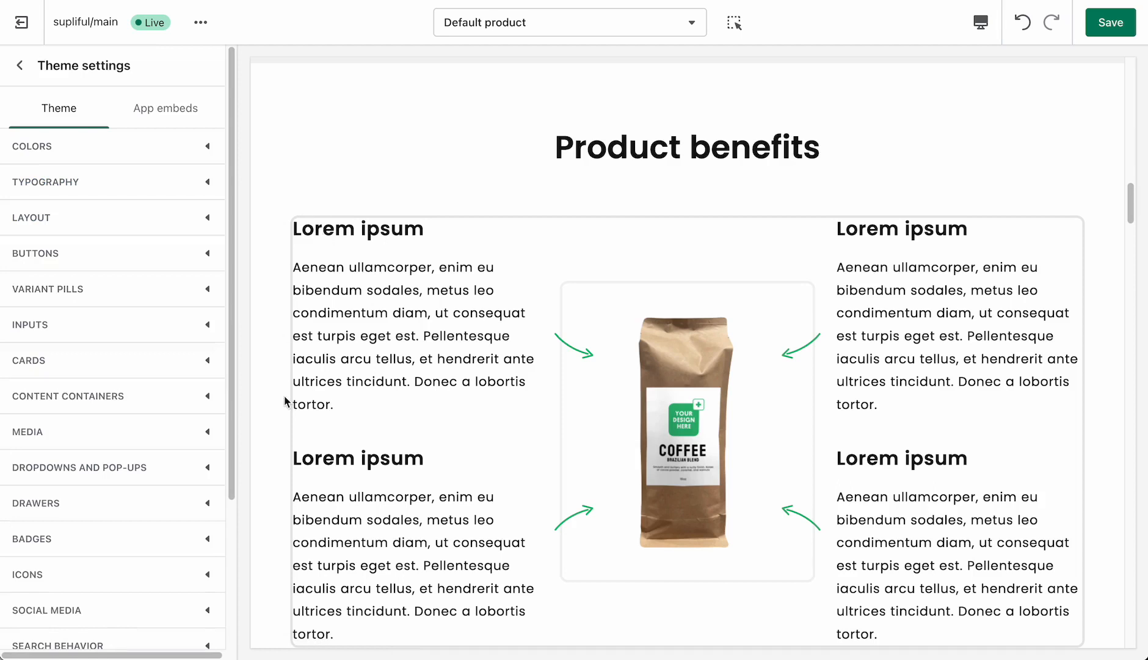
left_click(110, 403)
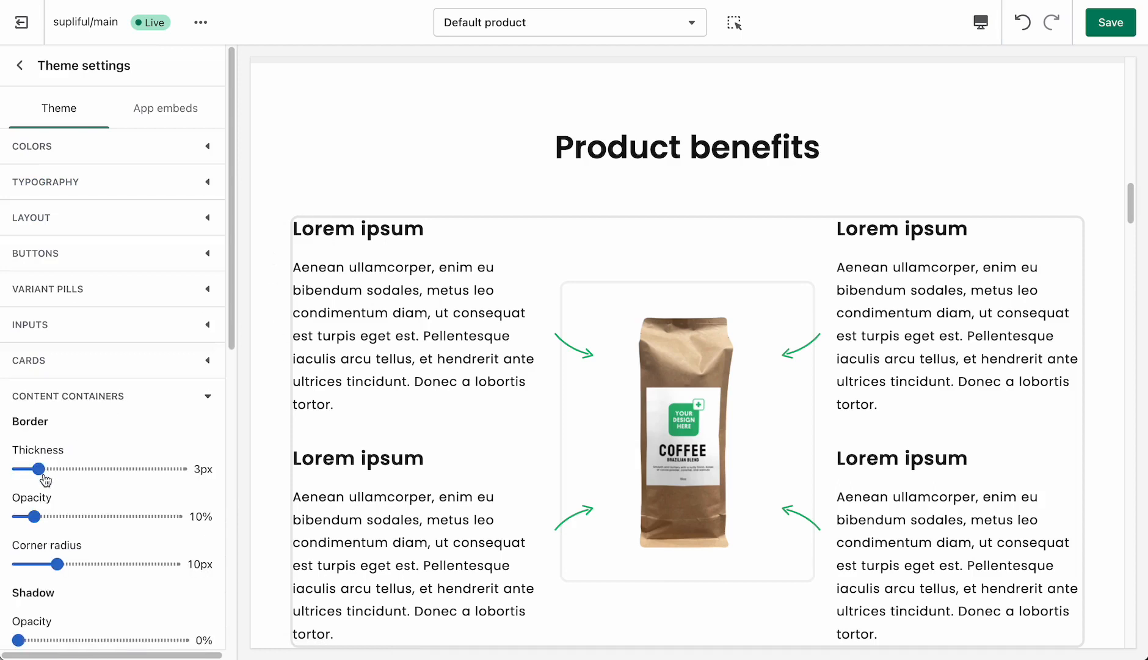
left_click_drag(38, 469, 4, 471)
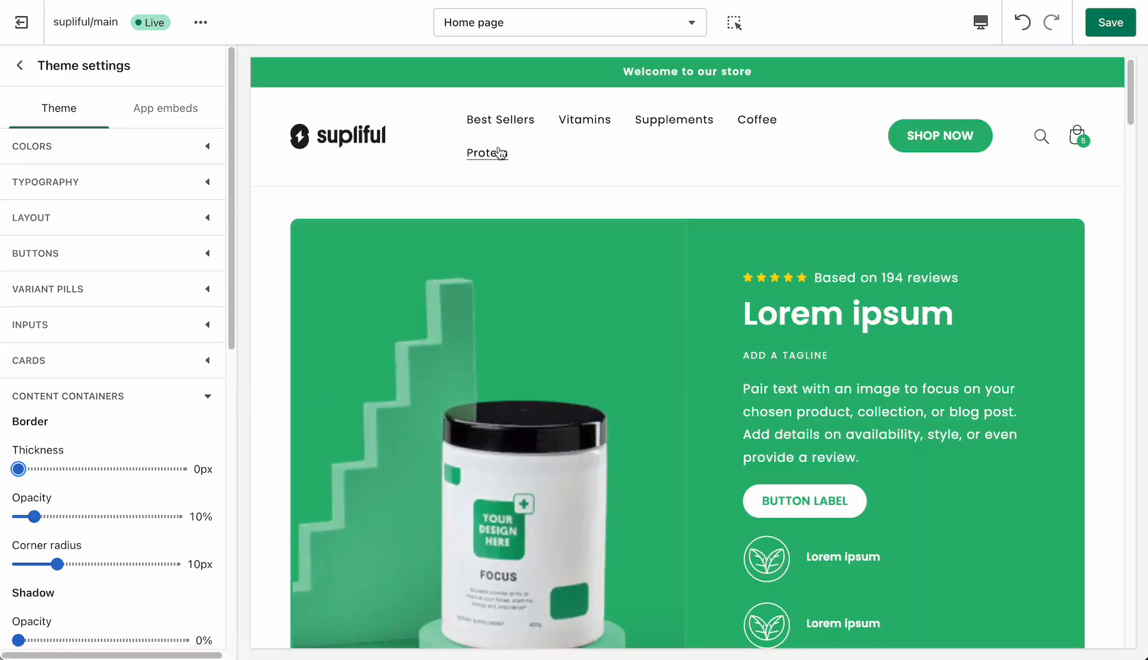
scroll(563, 278, "down", 15)
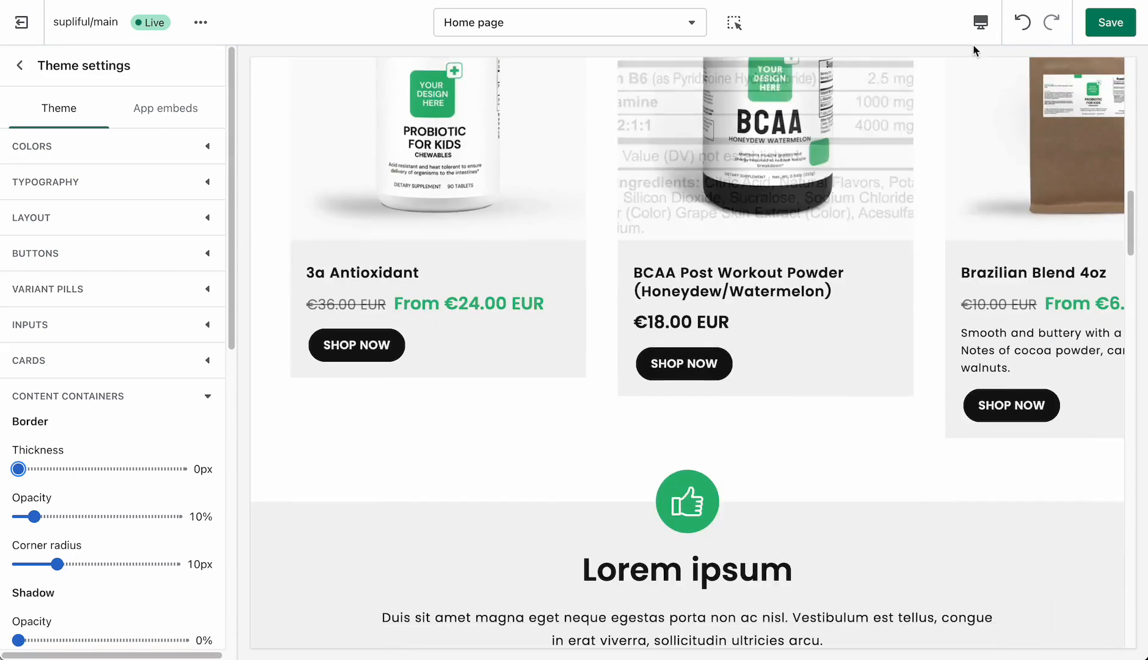
left_click(1110, 22)
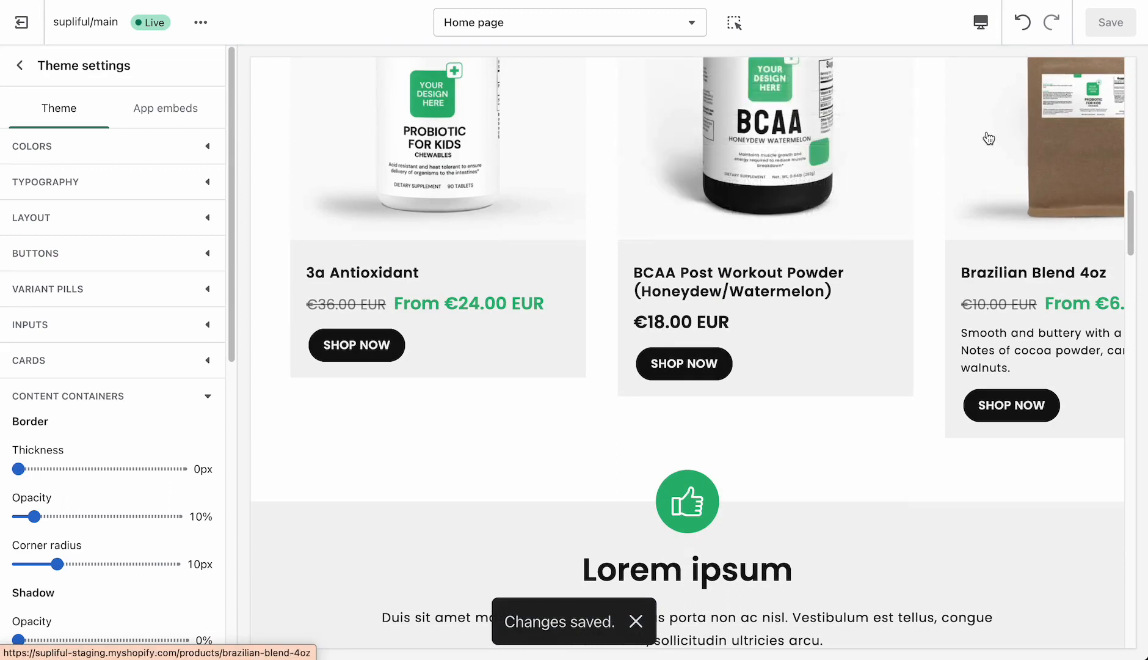
key("XF86AudioMute")
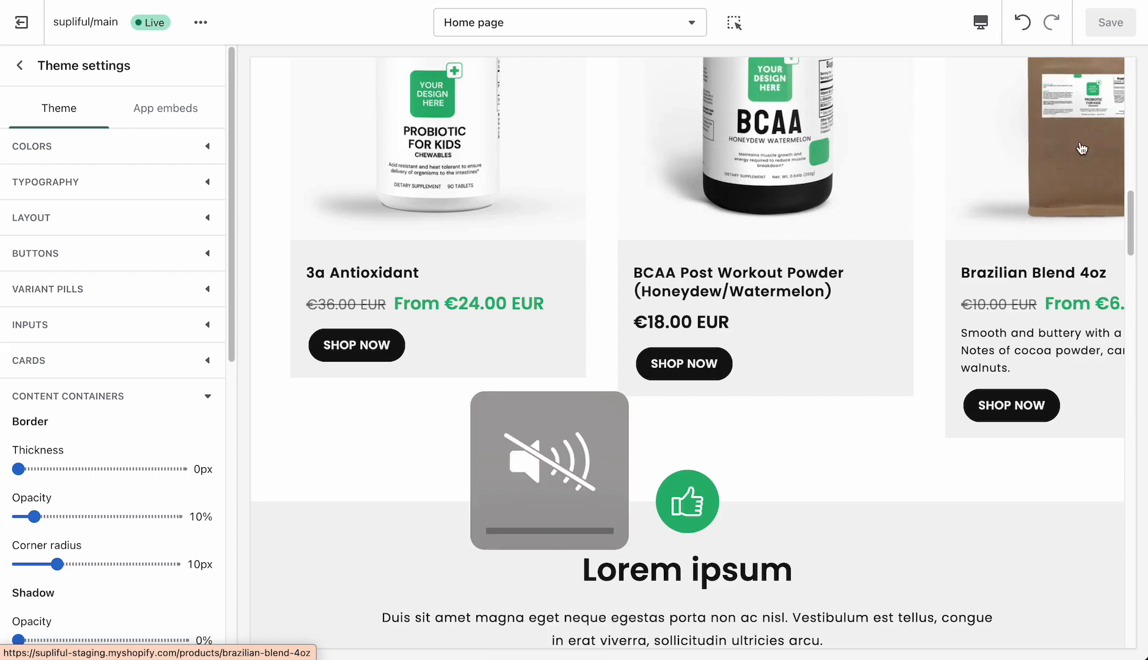
- Open the Brazilian Blend 4oz product page in the preview and check the Product benefits section's borders
left_click(967, 129)
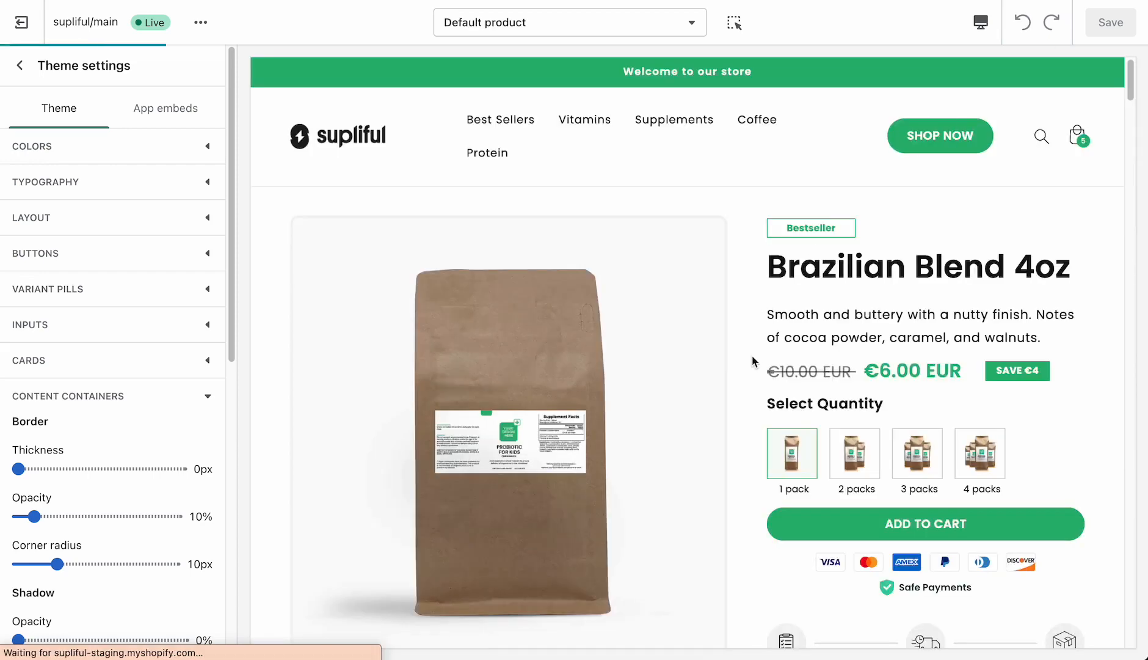
scroll(756, 360, "down", 5)
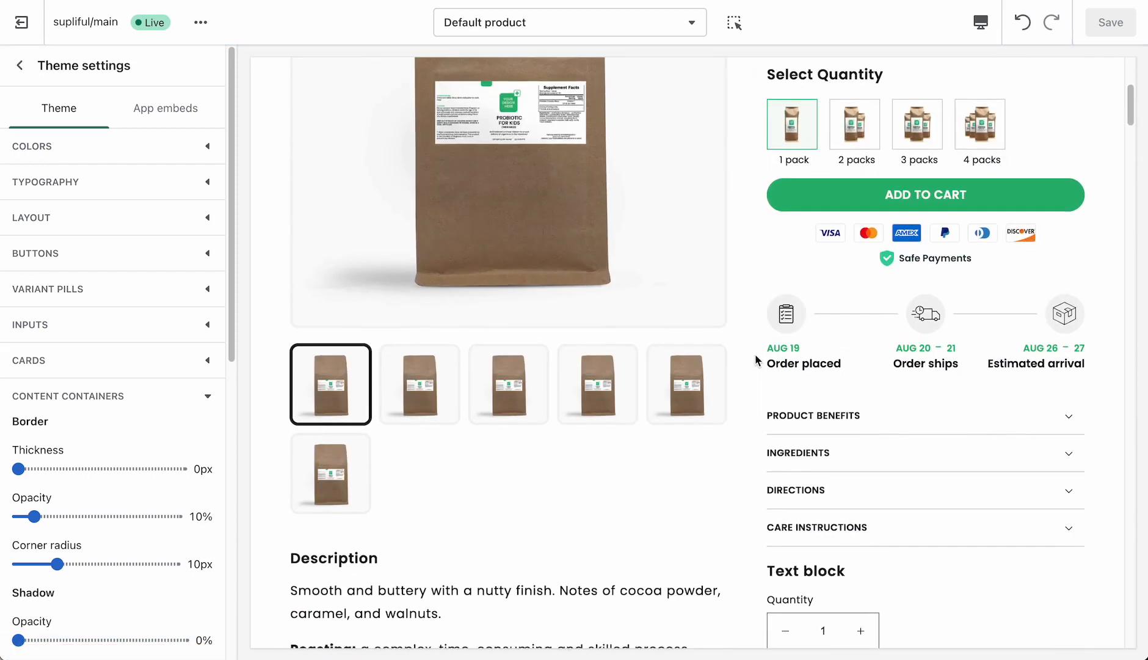
scroll(756, 360, "down", 3)
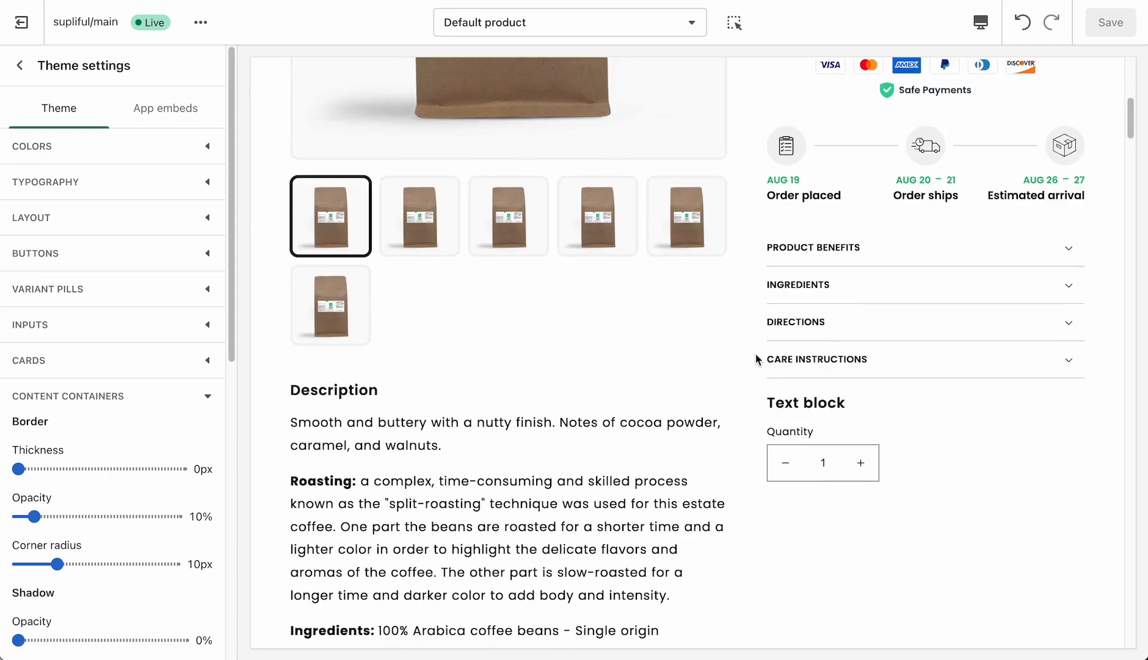
scroll(757, 360, "down", 7)
scroll(756, 360, "down", 10)
scroll(756, 360, "up", 2)
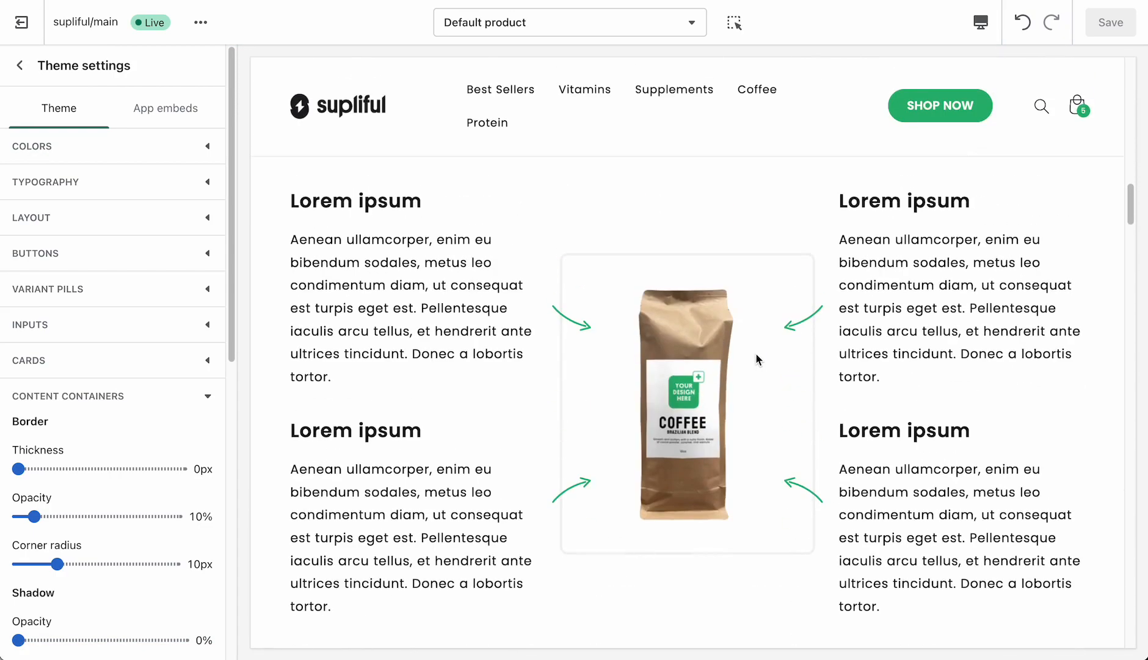
- Set the theme-wide media border thickness to 0 px and save the theme
left_click(139, 397)
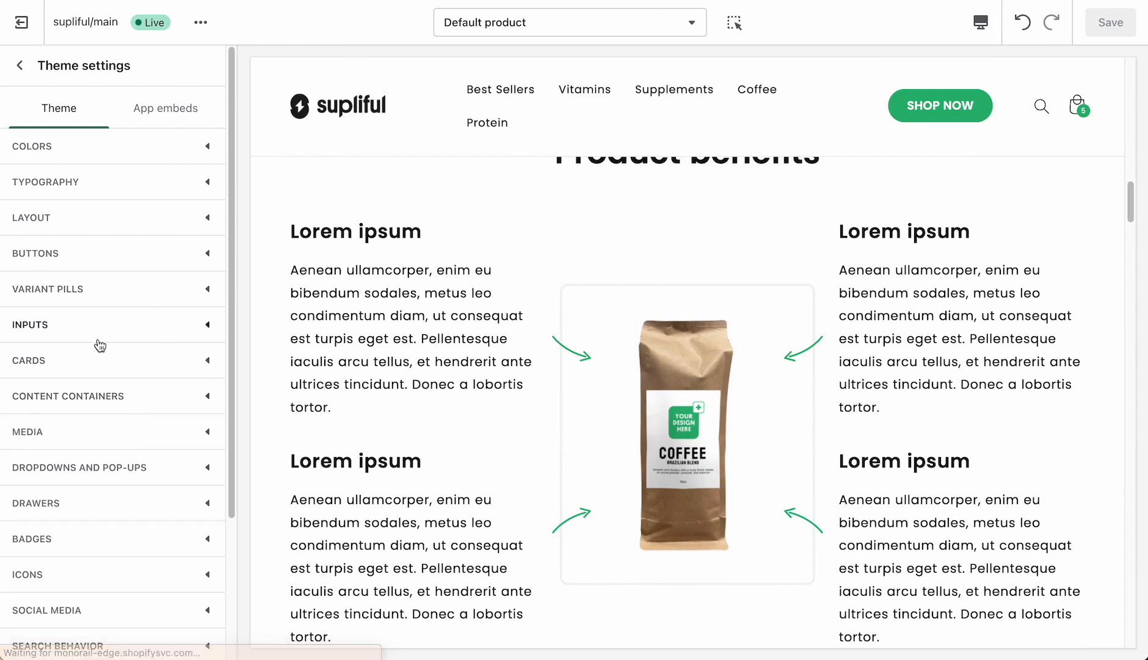
left_click(82, 441)
scroll(87, 441, "down", 2)
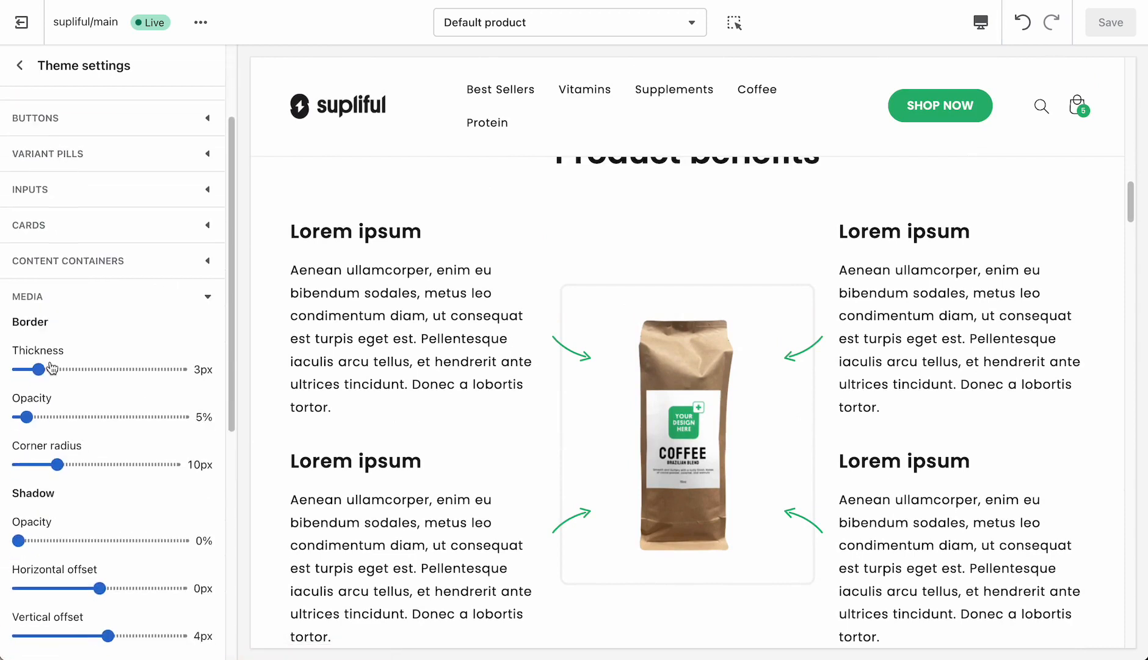
left_click_drag(8, 368, 9, 369)
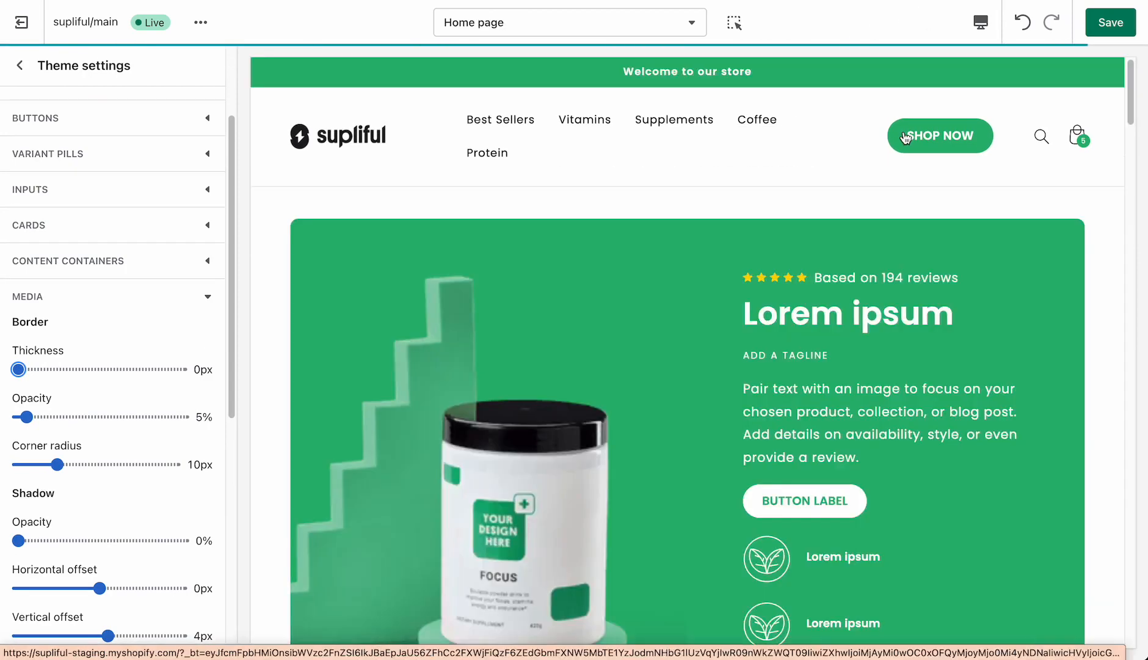
left_click(1127, 21)
- Look through the home page preview to Featured products and reopen the Brazilian Blend 4oz product page
scroll(695, 261, "down", 8)
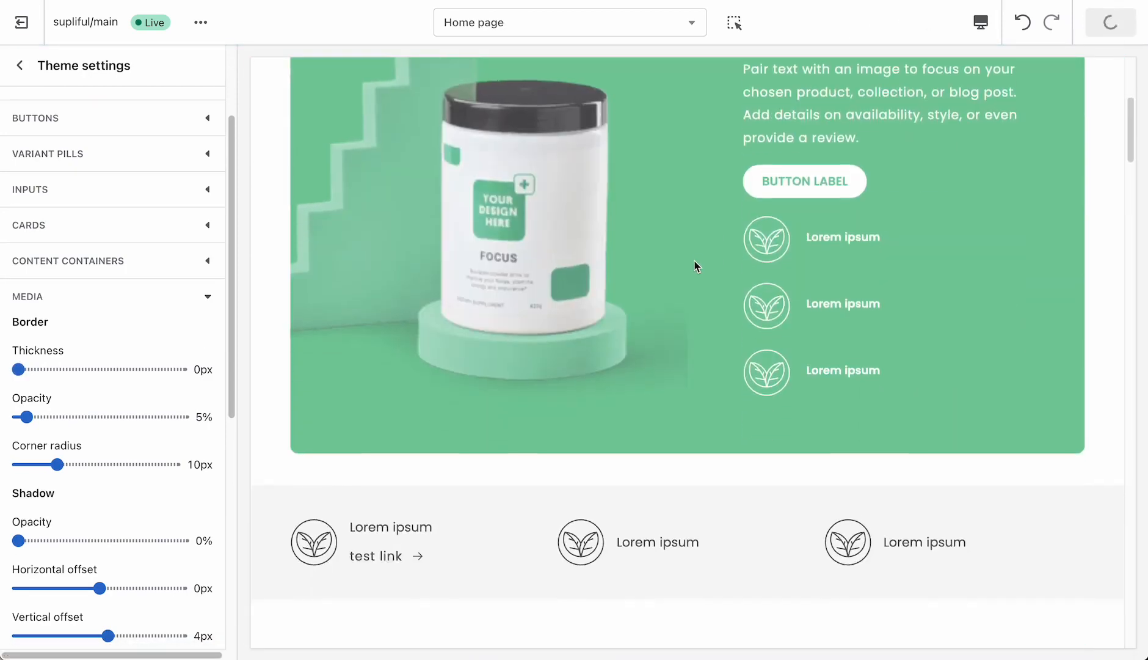
scroll(693, 258, "down", 2)
scroll(964, 333, "down", 1)
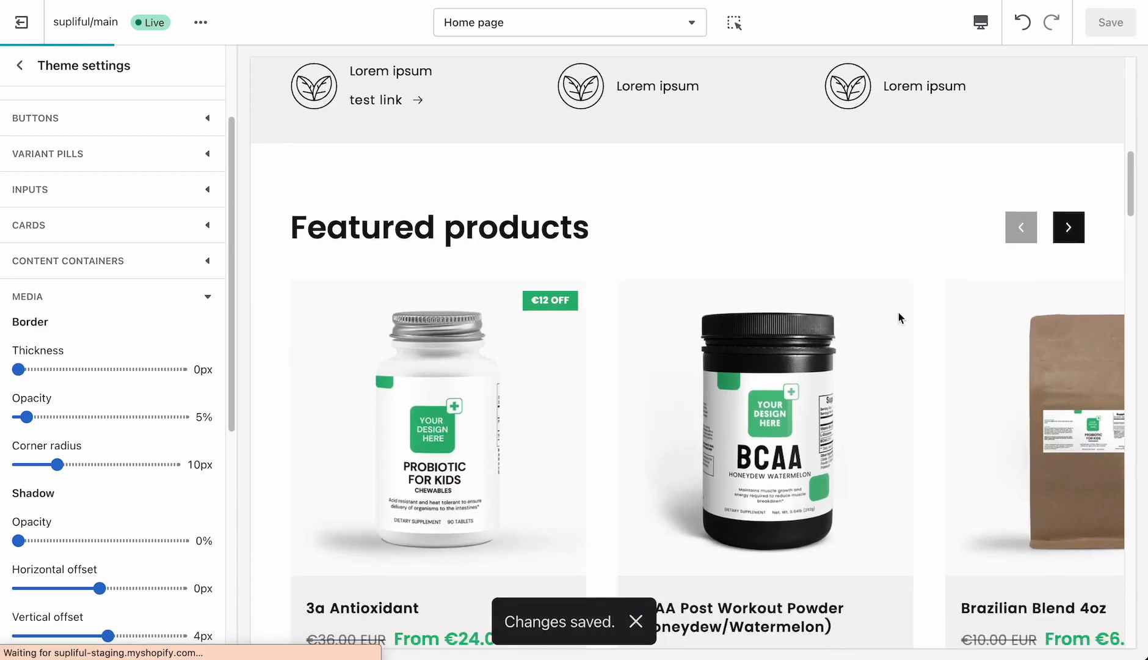
scroll(953, 336, "down", 2)
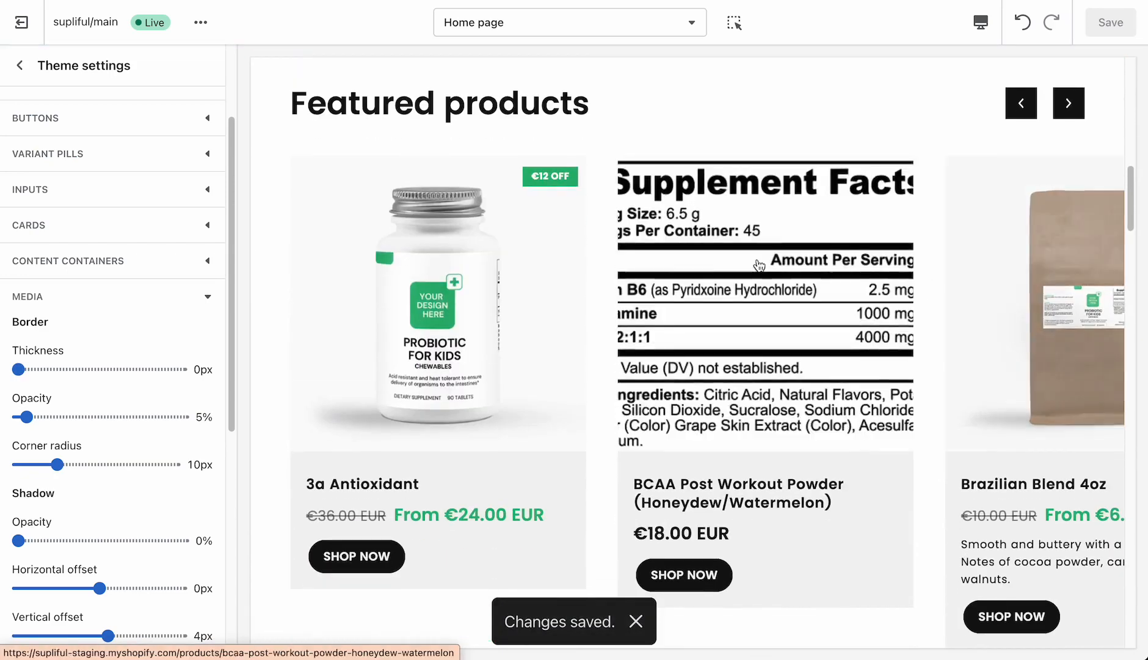
left_click(759, 265)
scroll(671, 574, "down", 5)
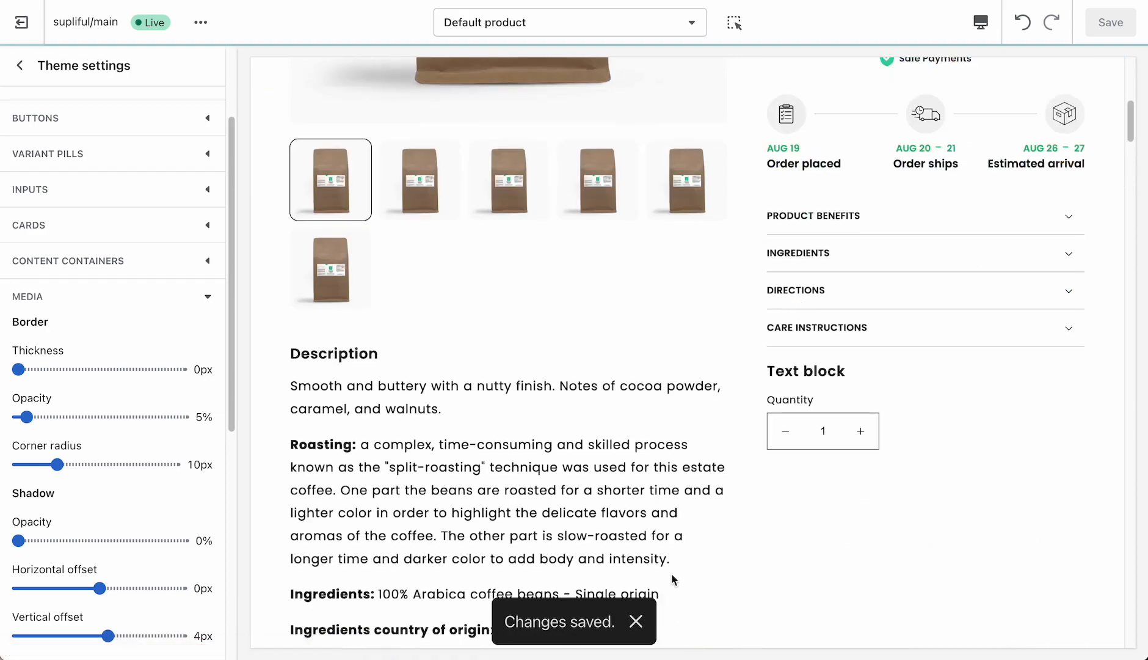
left_click(635, 621)
- Examine the Product benefits image and the Product facts and Usage text beneath it in the preview
scroll(697, 553, "down", 10)
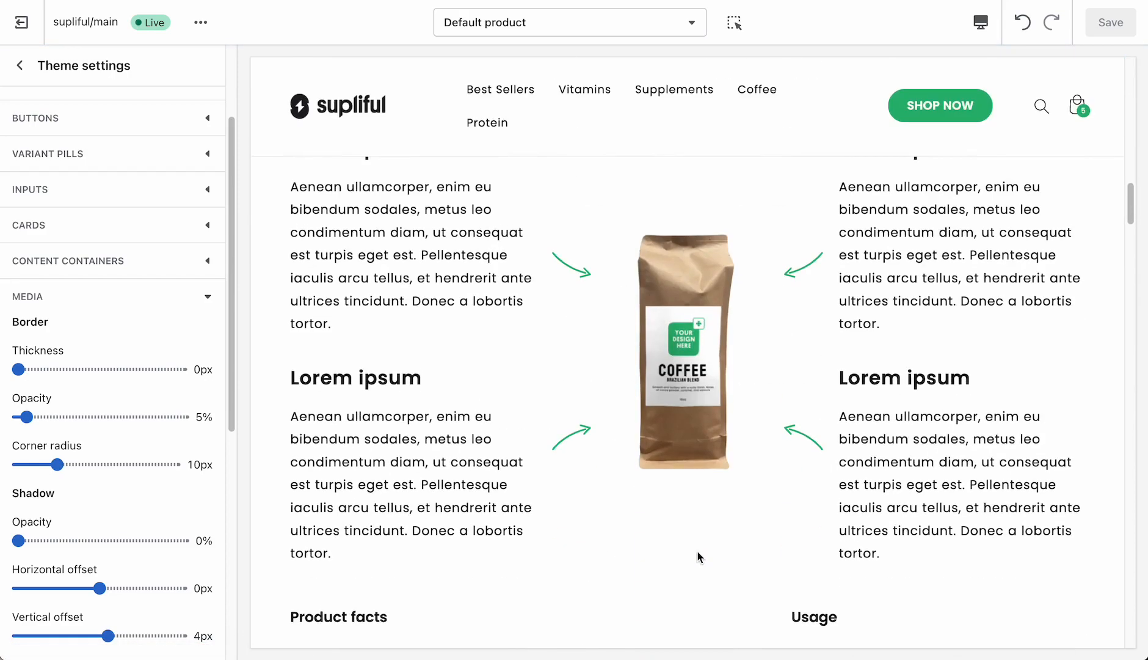
scroll(699, 554, "up", 2)
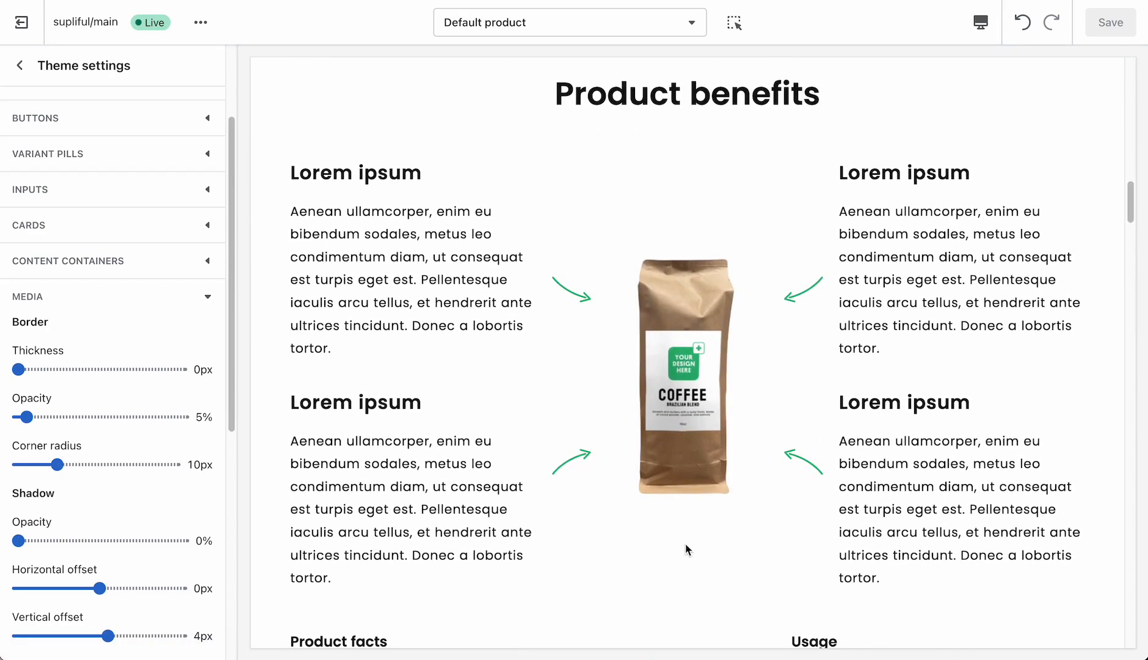
scroll(687, 549, "down", 1)
scroll(687, 550, "up", 1)
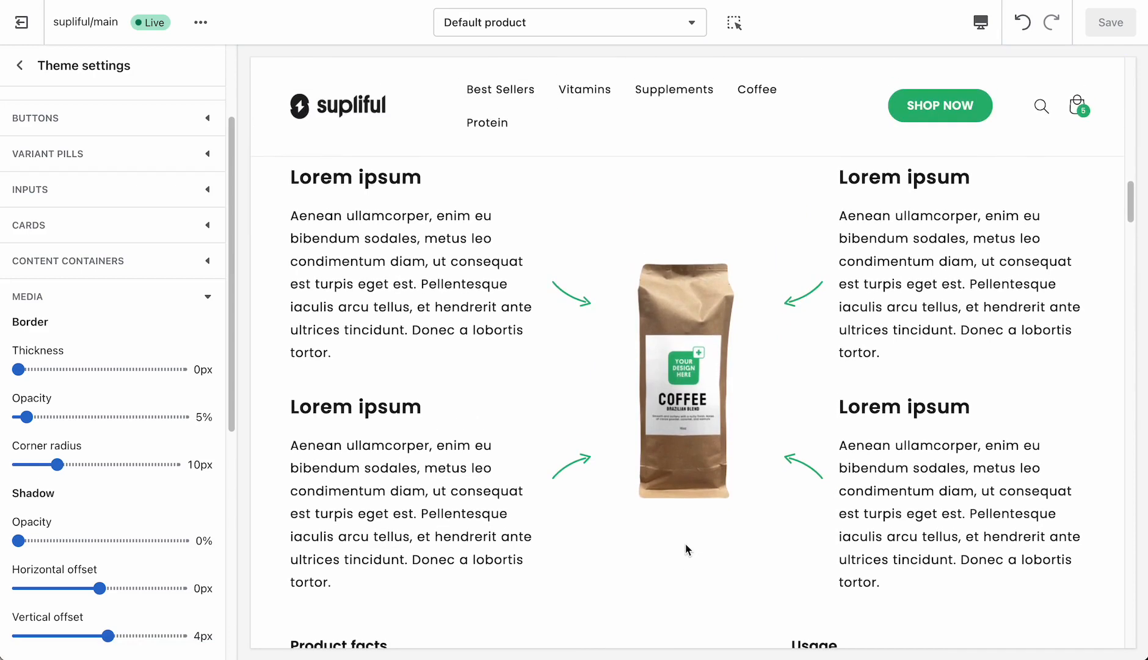
scroll(686, 549, "down", 3)
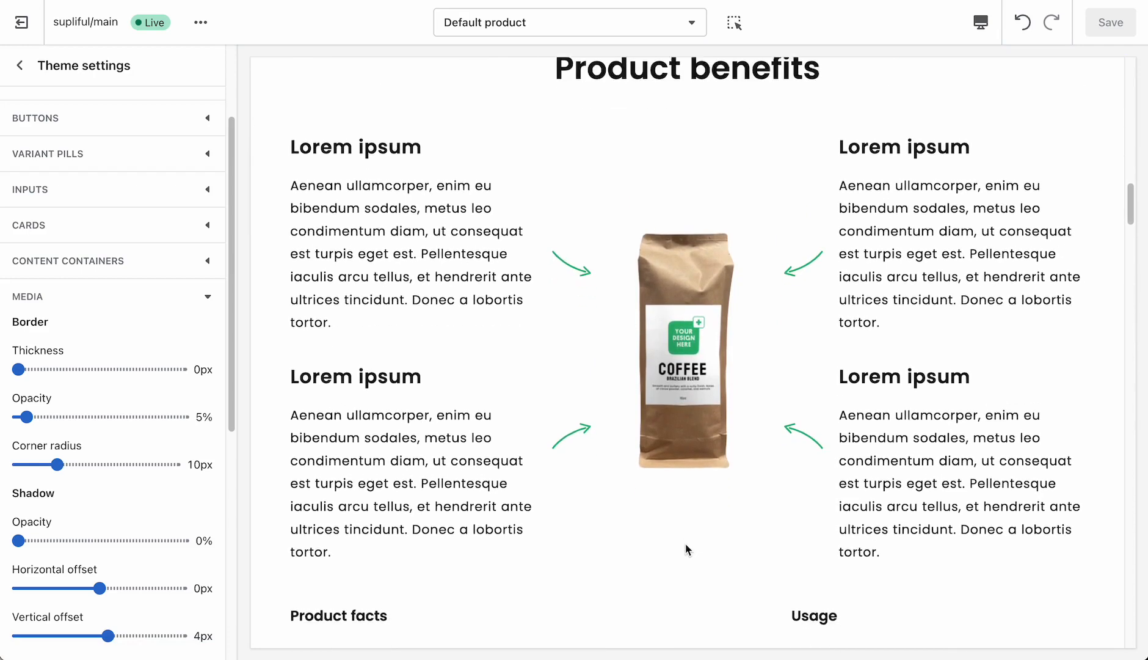
scroll(686, 549, "down", 2)
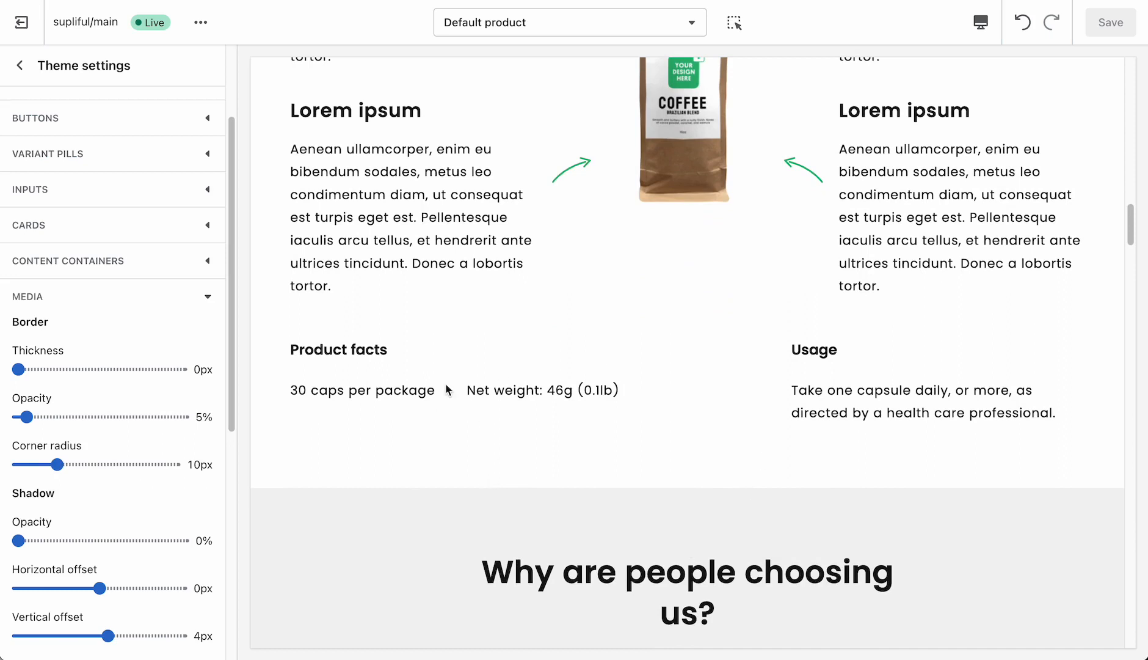
scroll(433, 379, "up", 1)
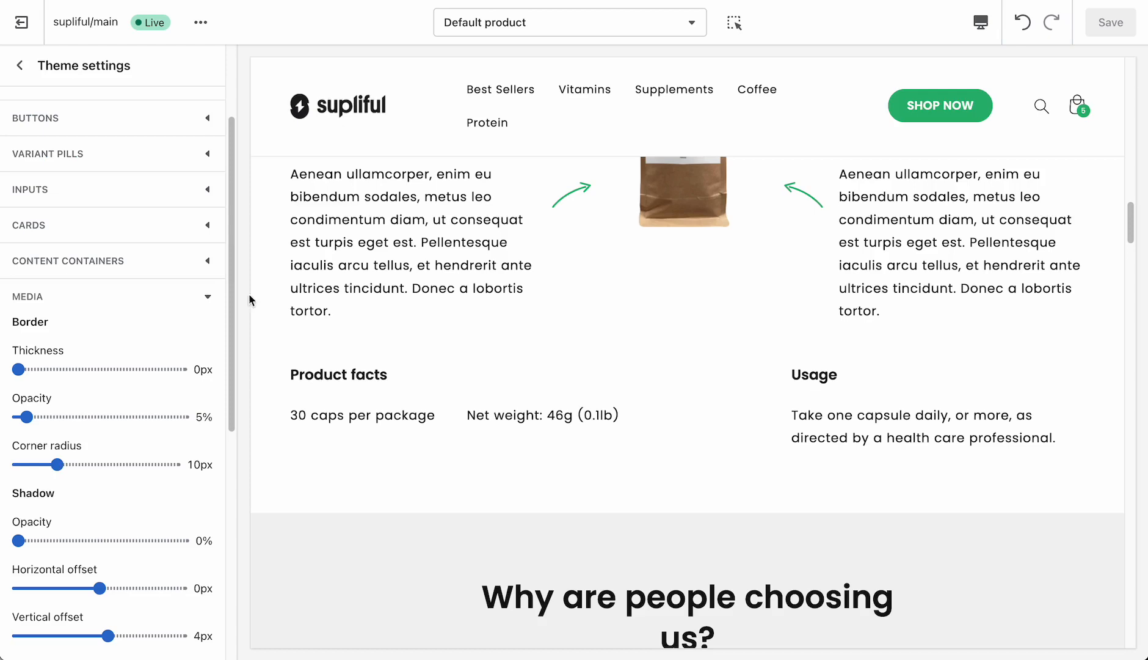
- Review the Product benefits section's product facts, usage text, mobile call to action button and padding settings
left_click(130, 298)
left_click(21, 64)
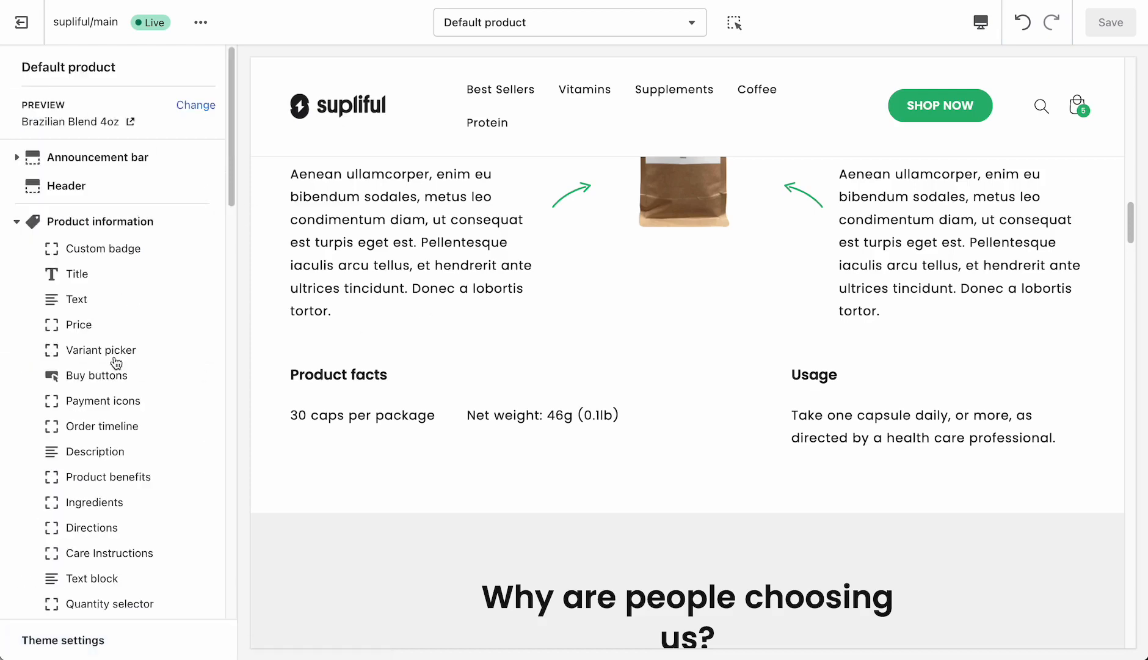
scroll(122, 372, "down", 8)
scroll(121, 374, "down", 7)
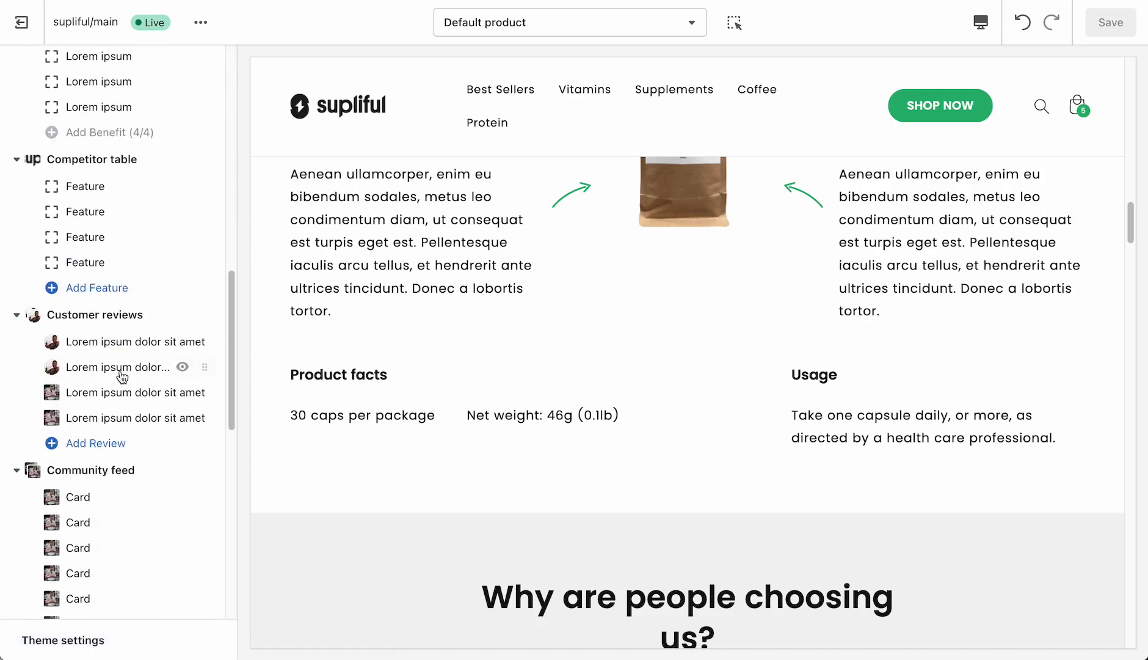
scroll(123, 370, "up", 5)
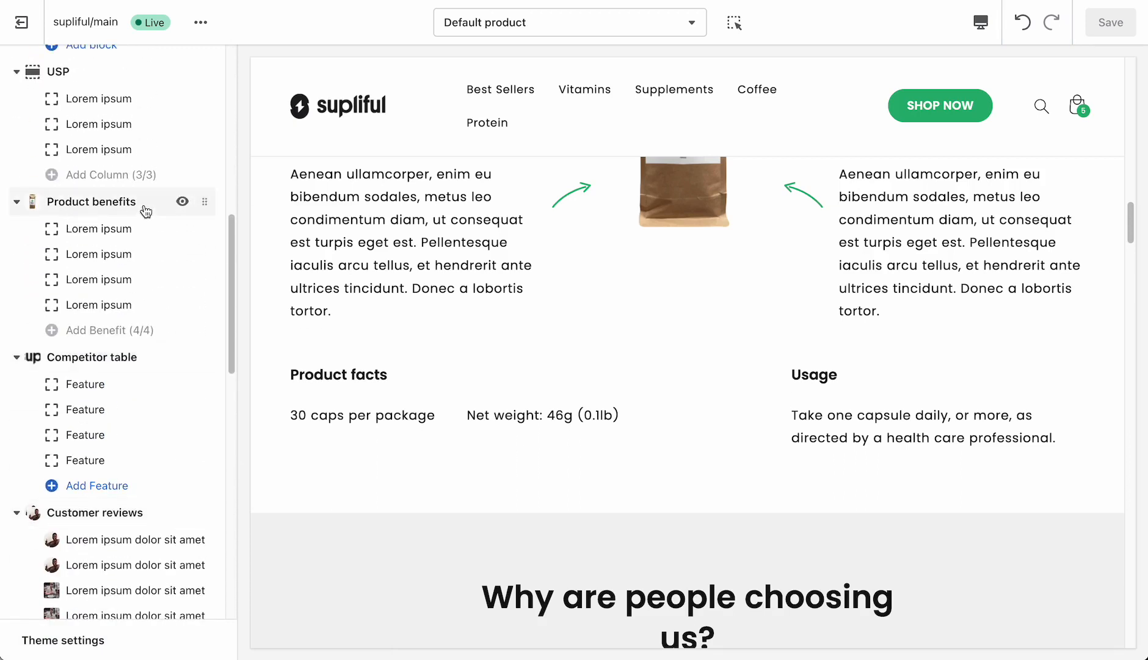
left_click(131, 207)
scroll(189, 337, "down", 1)
scroll(188, 337, "down", 8)
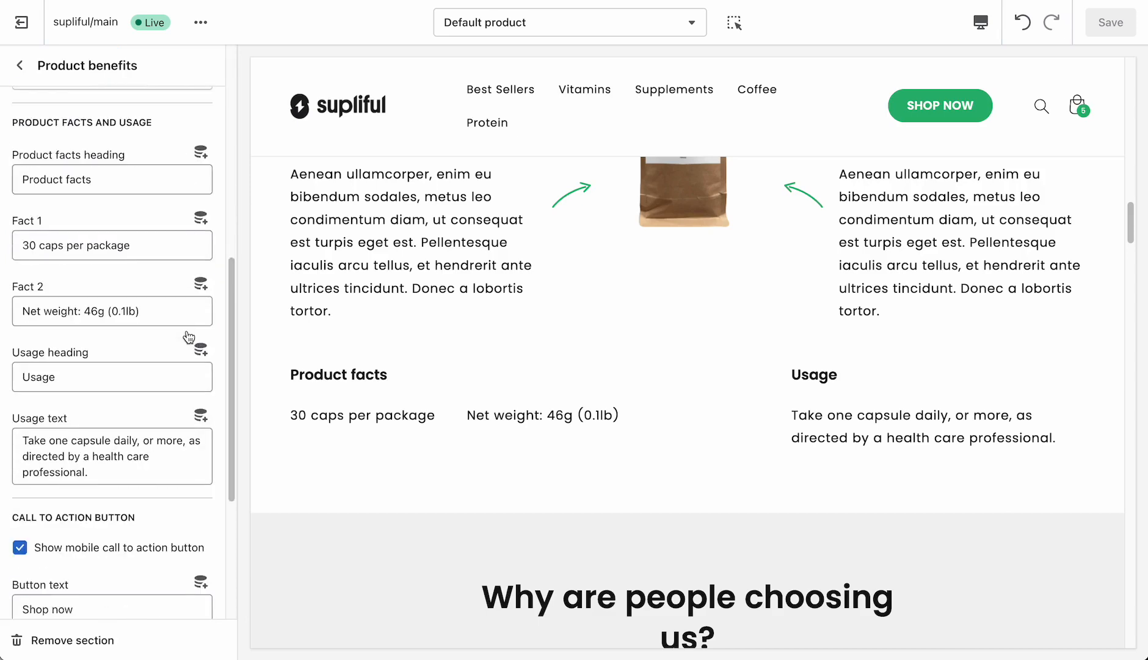
left_click(33, 193)
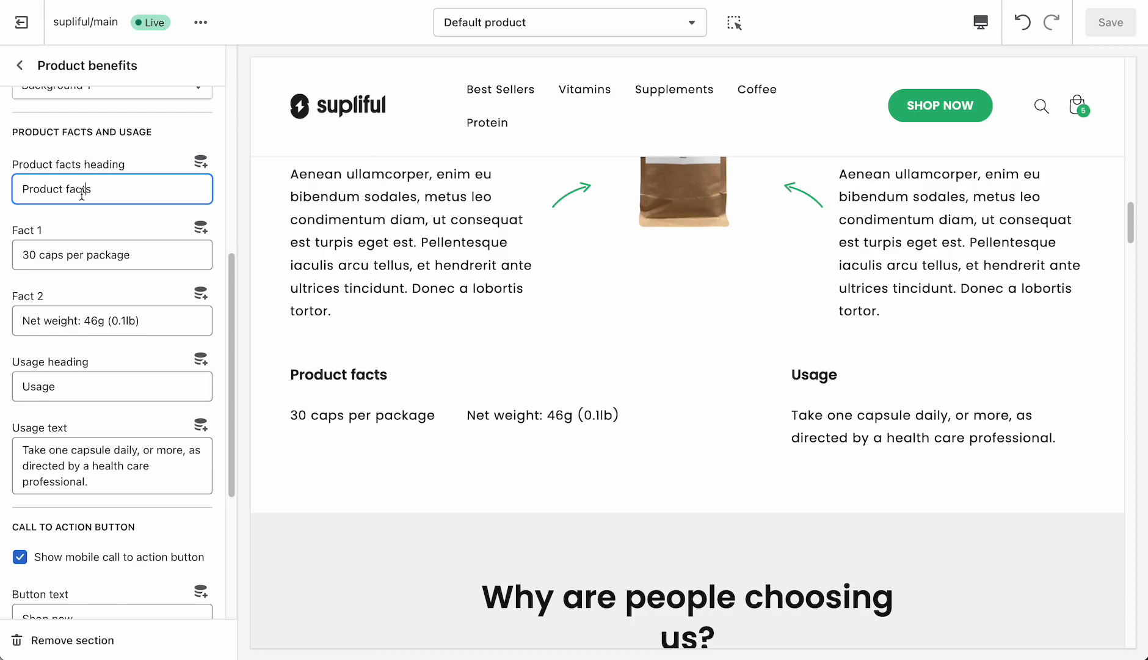
scroll(113, 467, "down", 4)
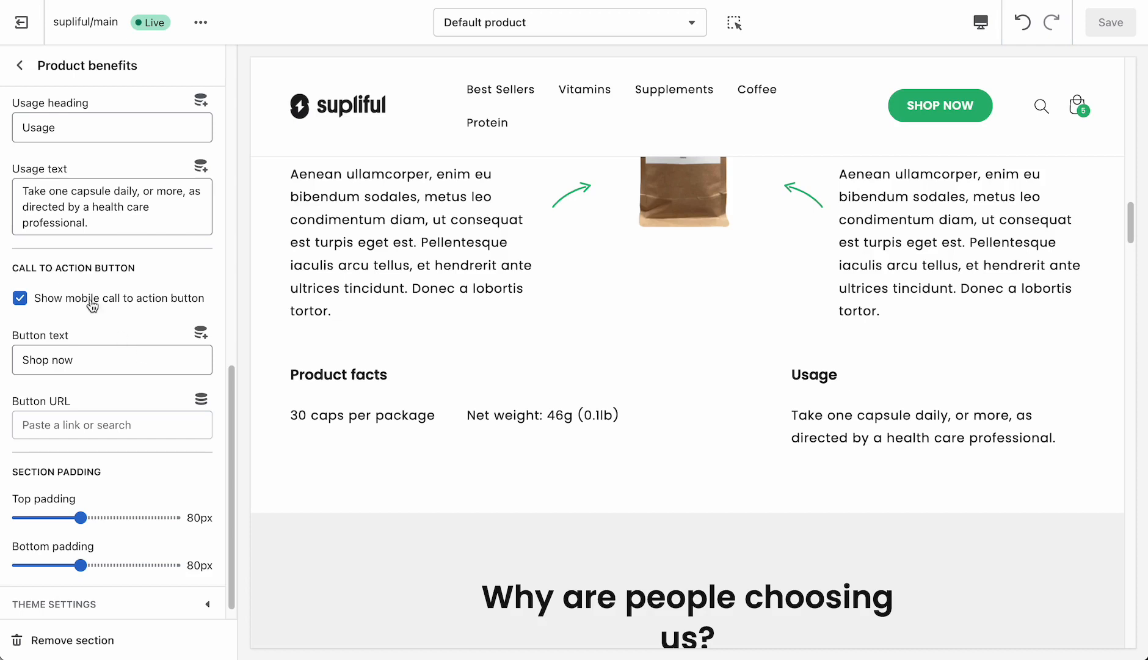
left_click(20, 66)
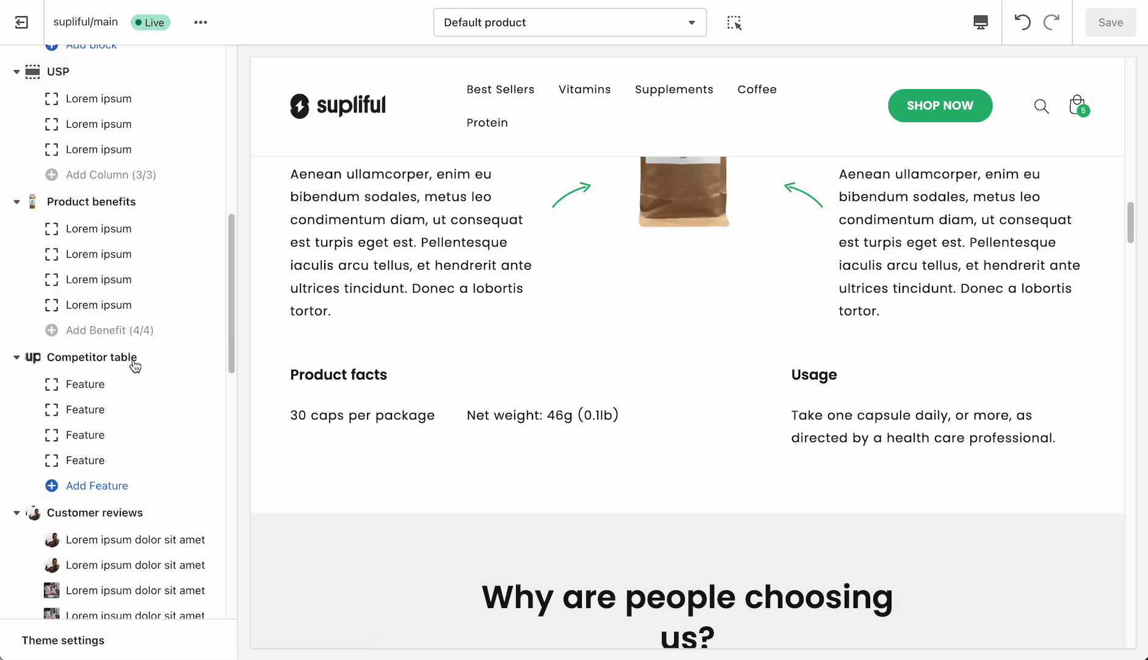
- Examine the Competitor table in the preview and review its heading, color scheme, column logo and text, and padding settings
scroll(127, 369, "down", 1)
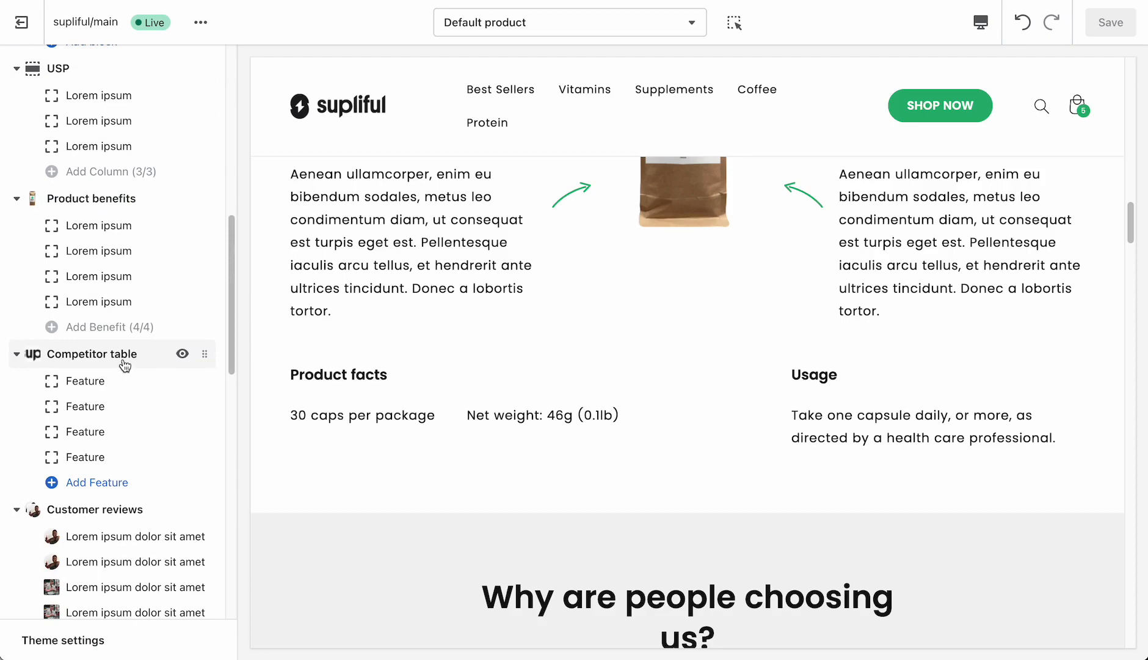
scroll(585, 364, "down", 10)
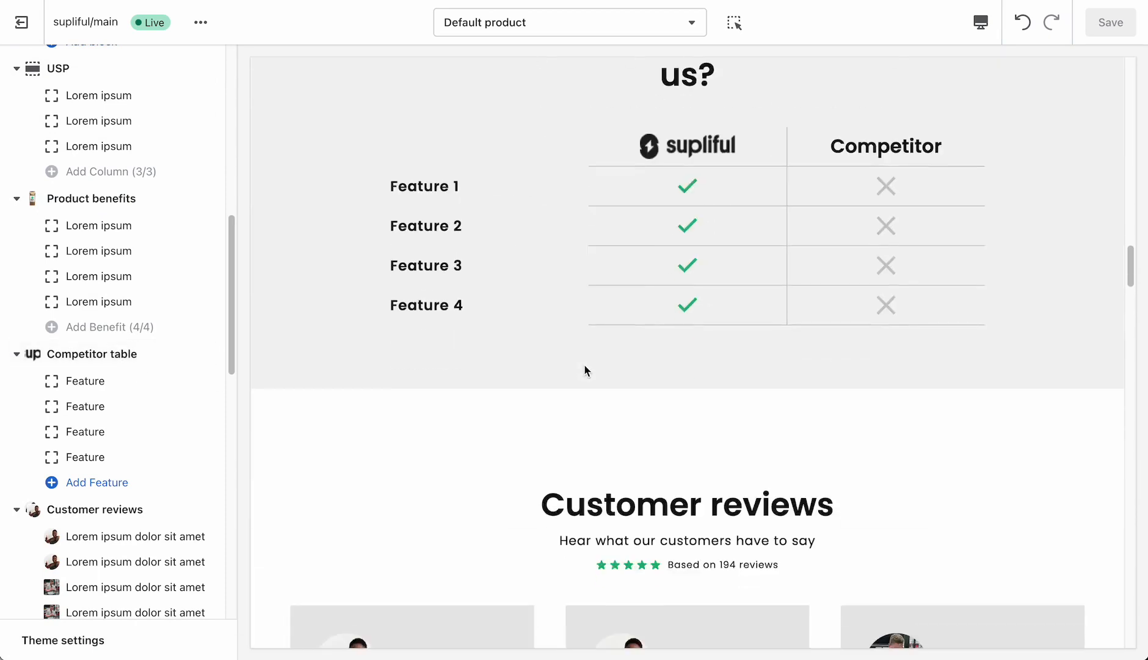
scroll(584, 364, "up", 1)
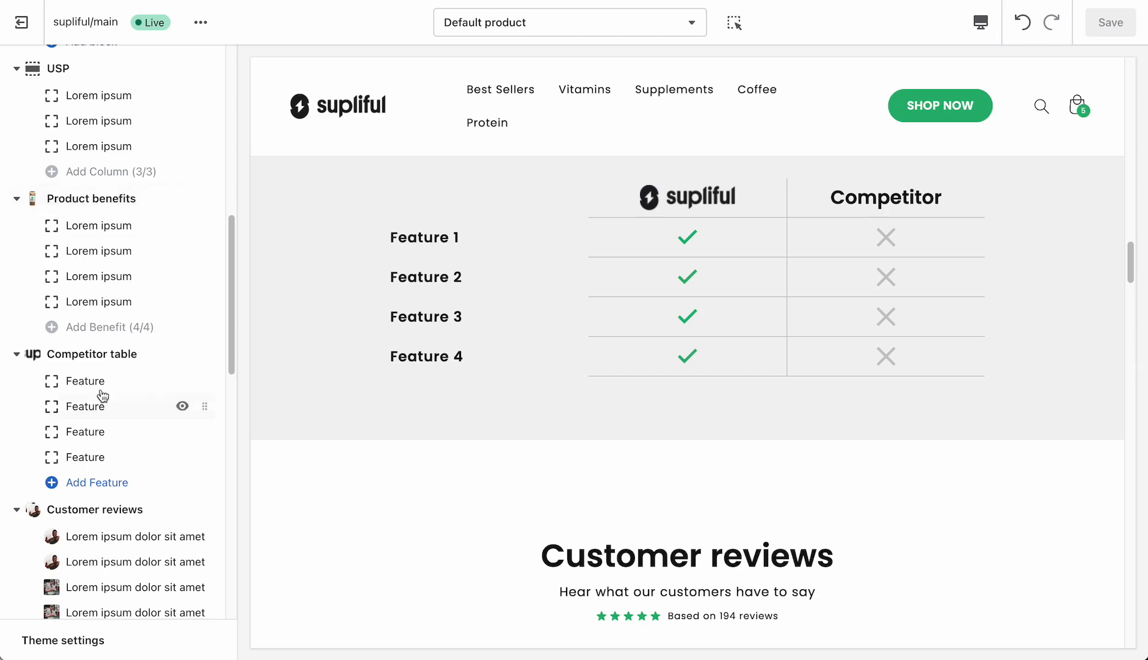
left_click(95, 357)
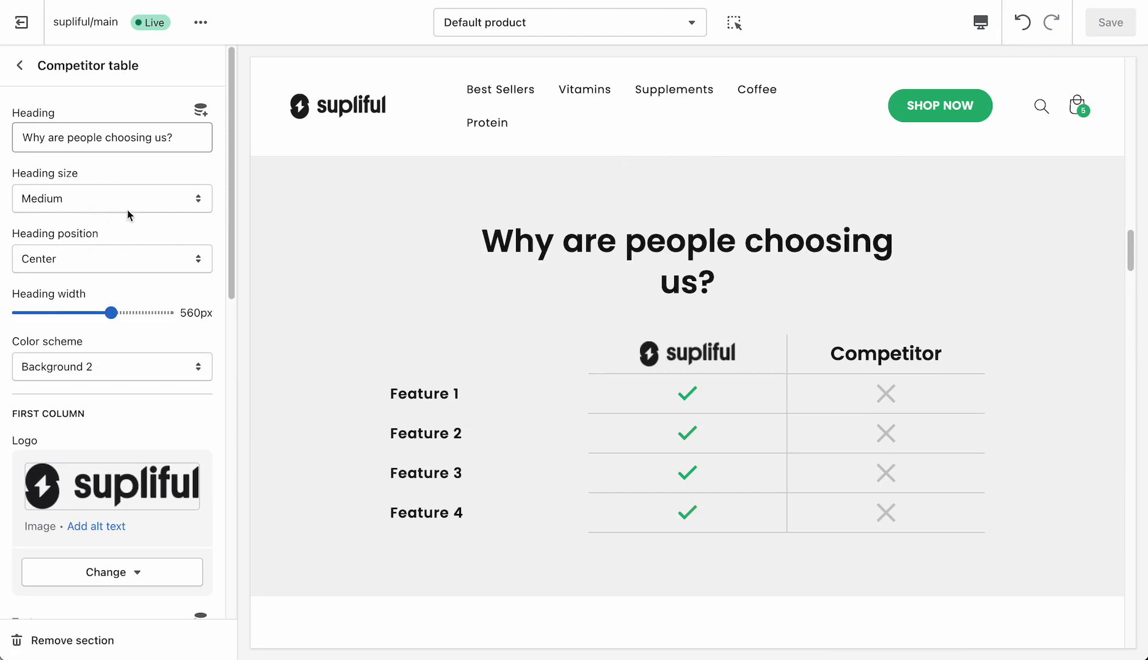
scroll(157, 346, "down", 1)
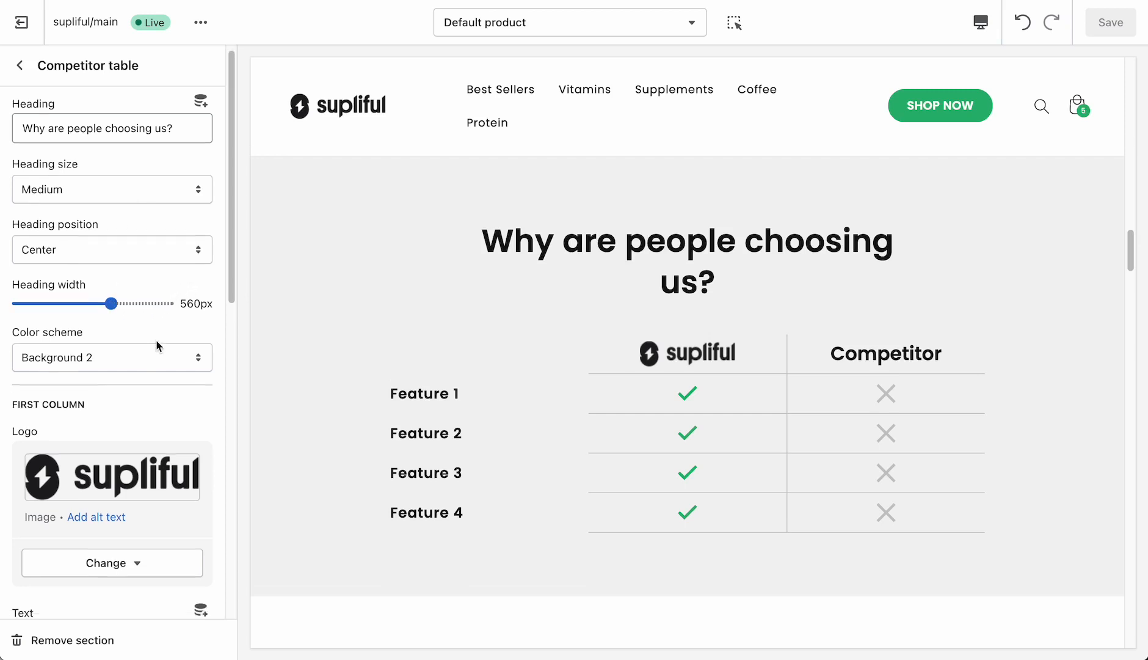
scroll(157, 346, "down", 4)
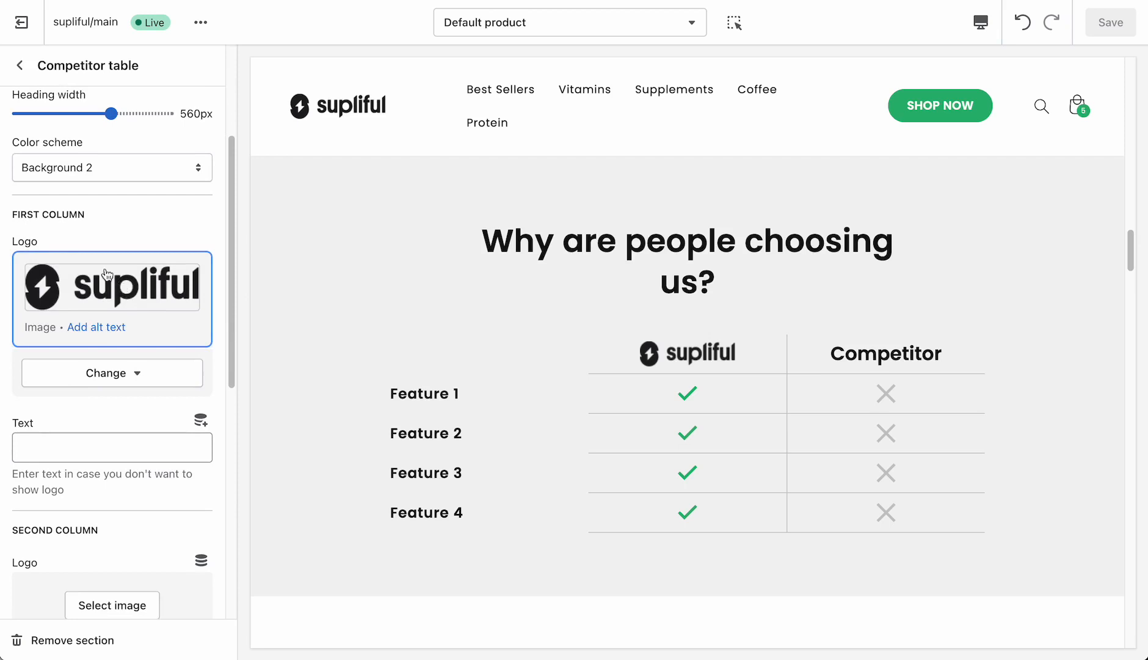
left_click_drag(17, 213, 86, 215)
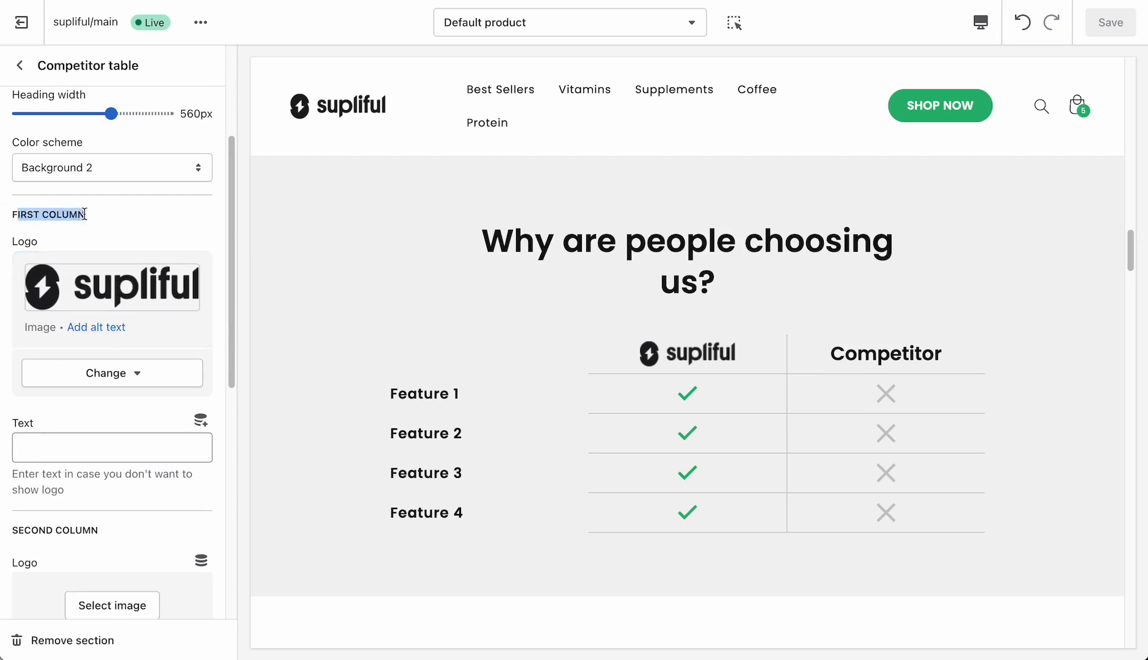
scroll(72, 205, "down", 10)
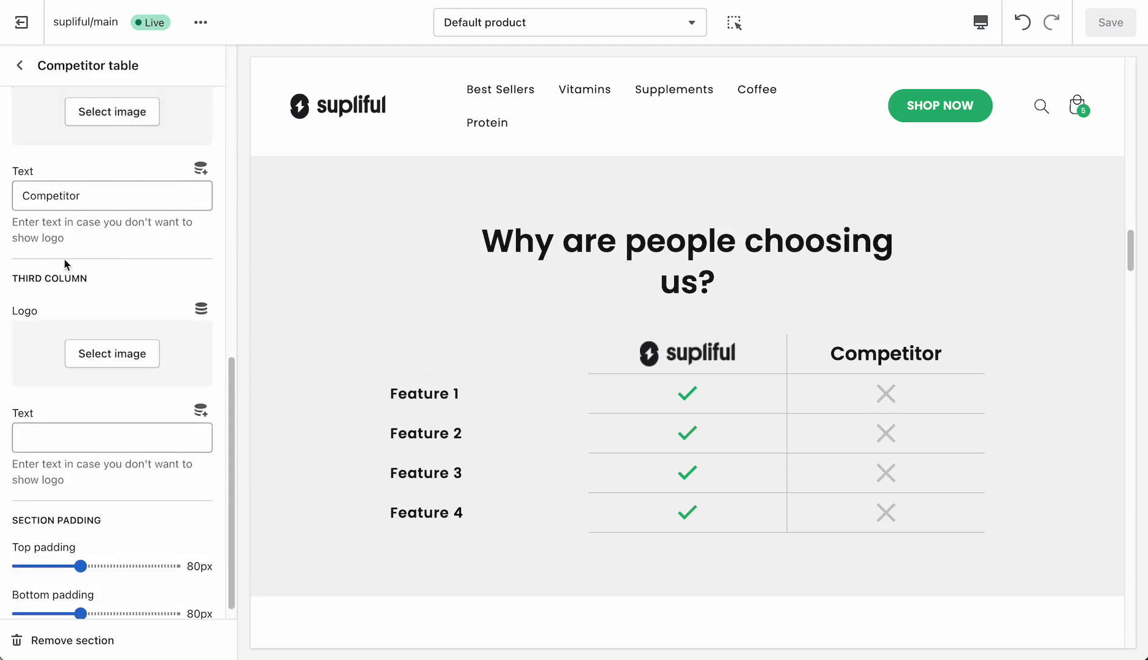
scroll(70, 263, "up", 8)
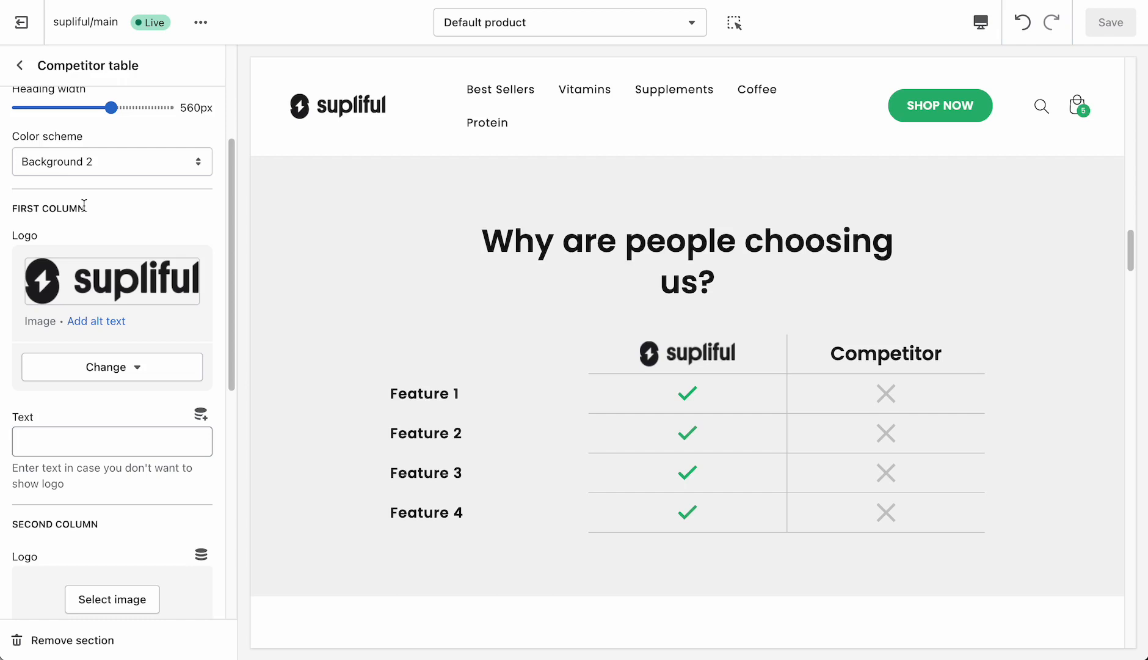
scroll(92, 367, "down", 1)
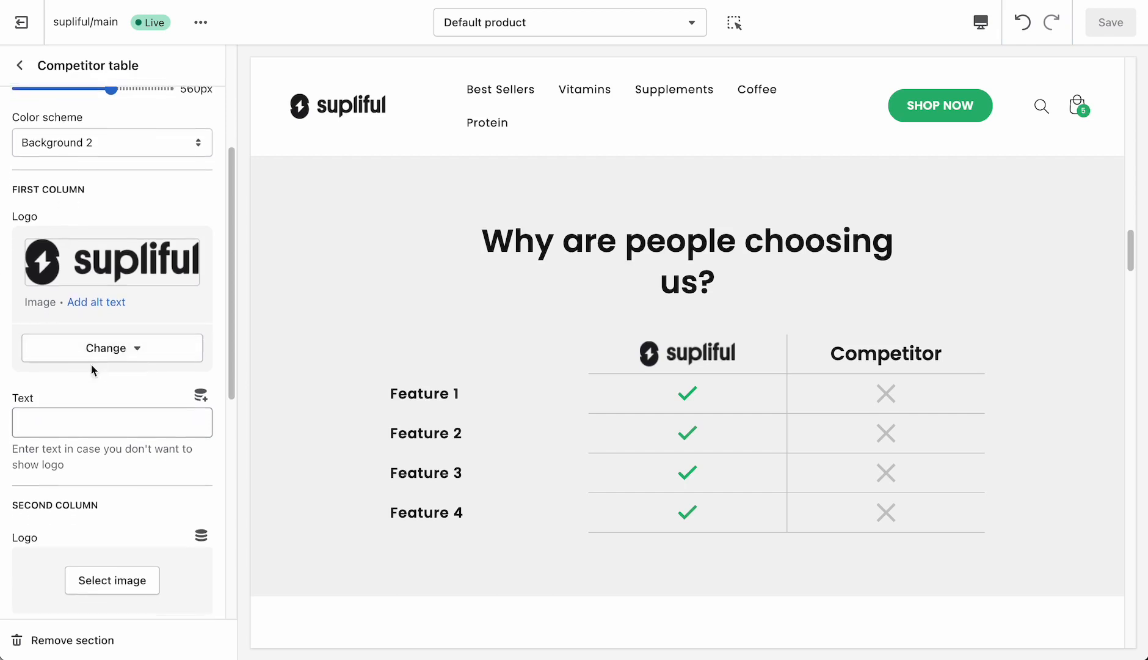
left_click(123, 424)
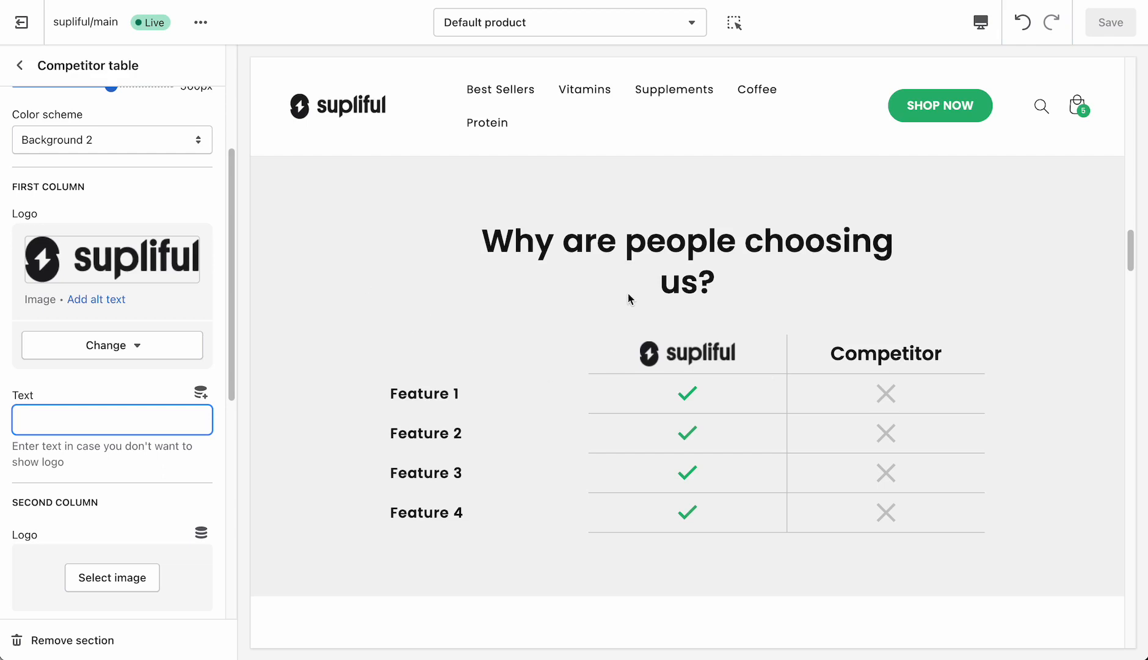
- Try the red apple image as the Competitor table's second column logo, then remove that image
scroll(120, 396, "down", 4)
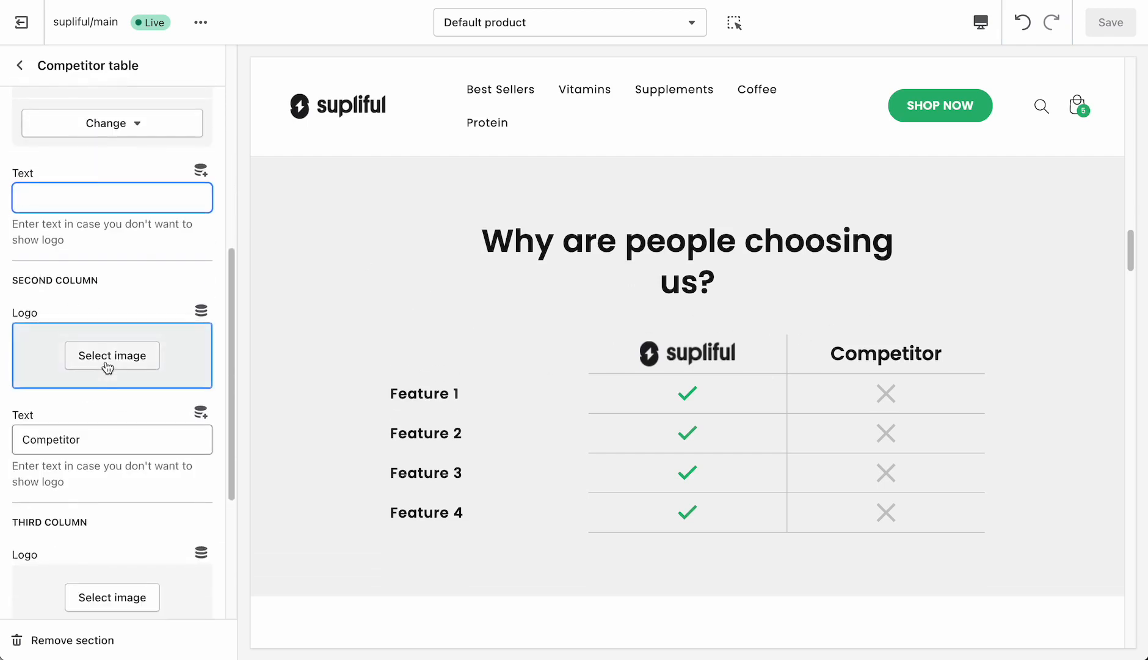
left_click(107, 365)
left_click(166, 297)
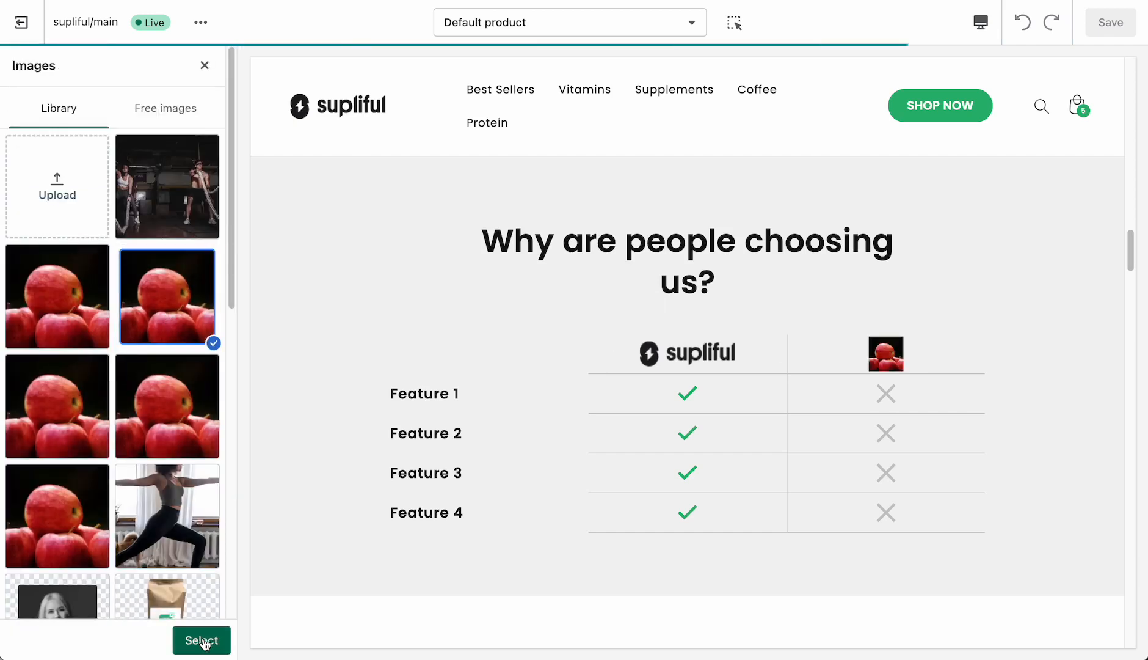
left_click(201, 639)
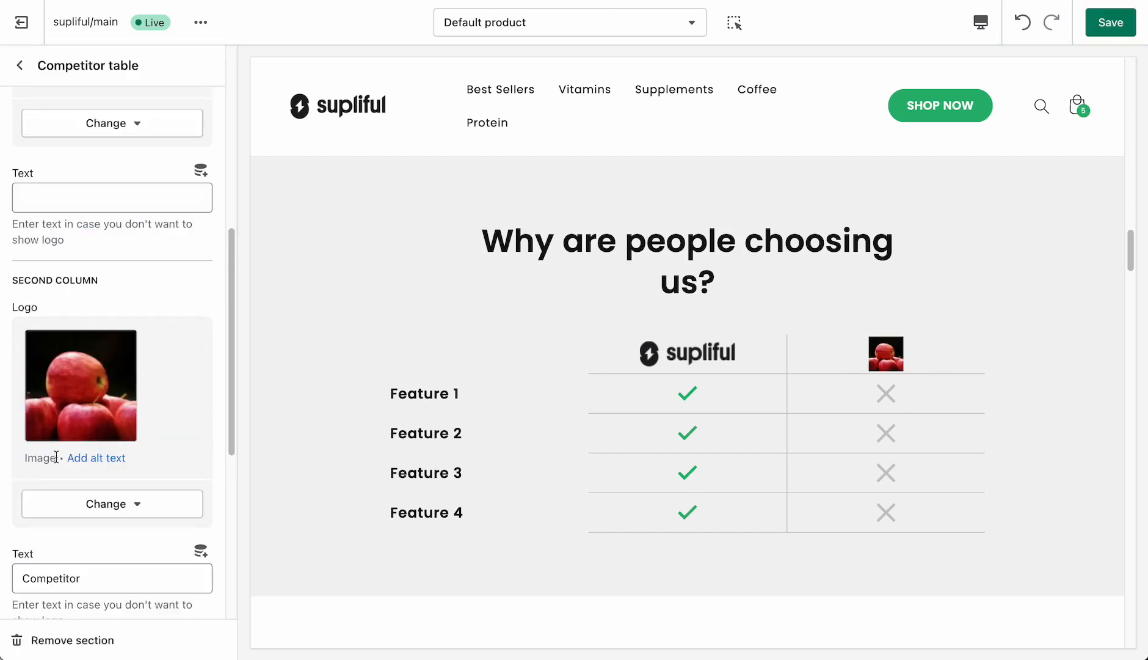
left_click(115, 512)
left_click(166, 576)
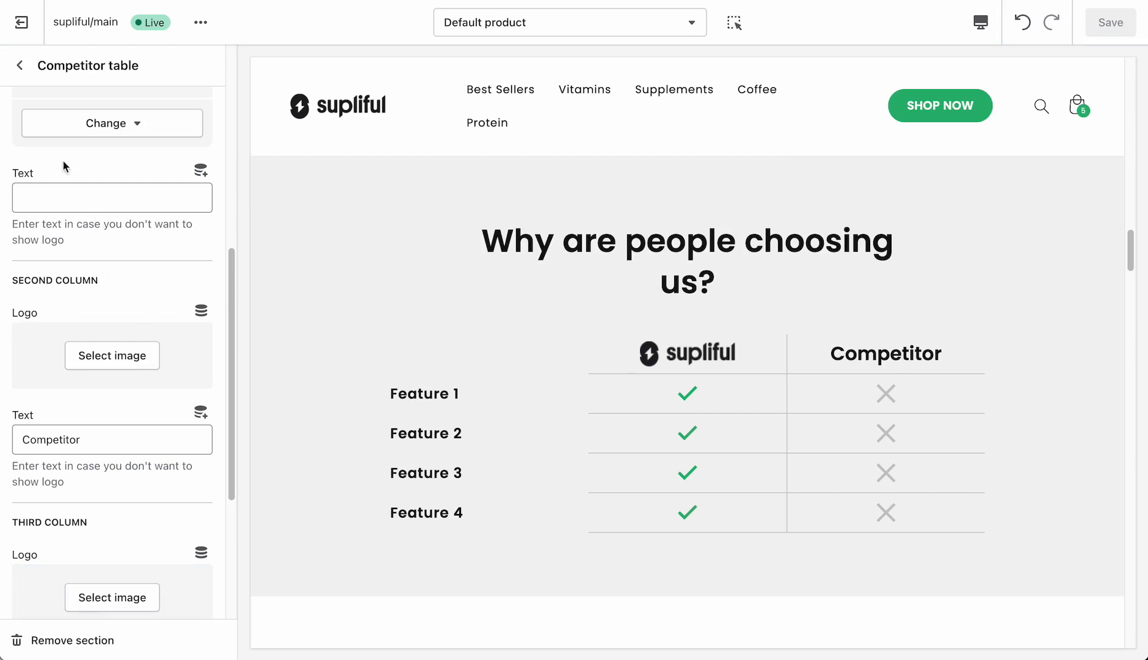
- Enable the second checkmark for the Feature 1 row of the Competitor table
left_click(20, 66)
scroll(136, 367, "down", 1)
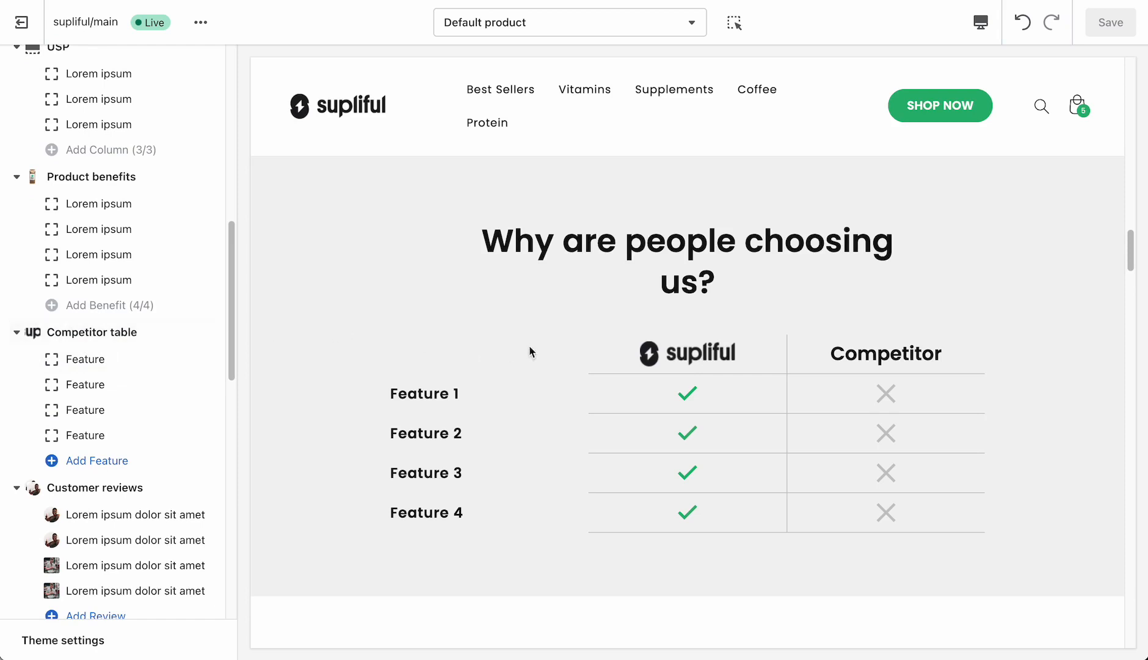
scroll(517, 427, "down", 1)
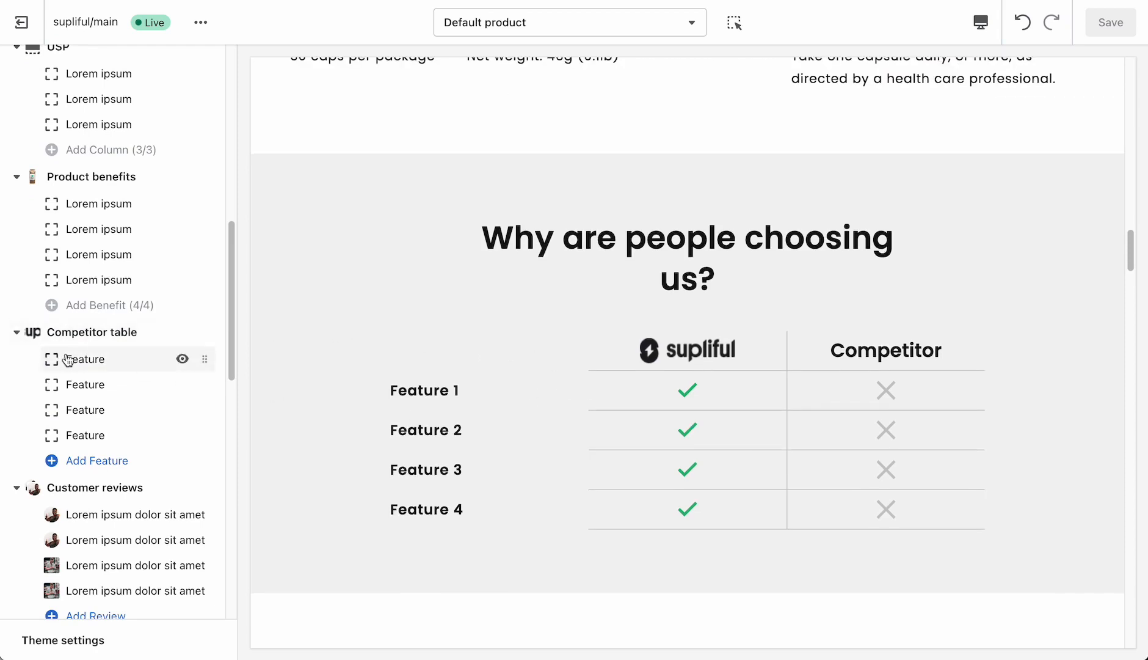
left_click(67, 359)
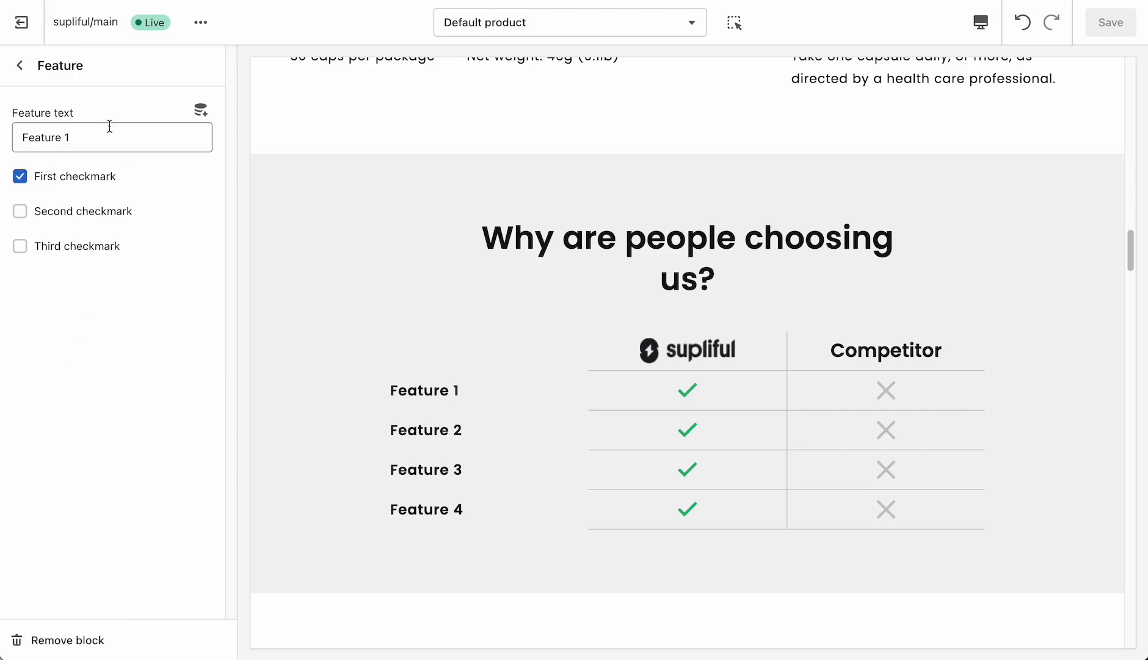
left_click(64, 219)
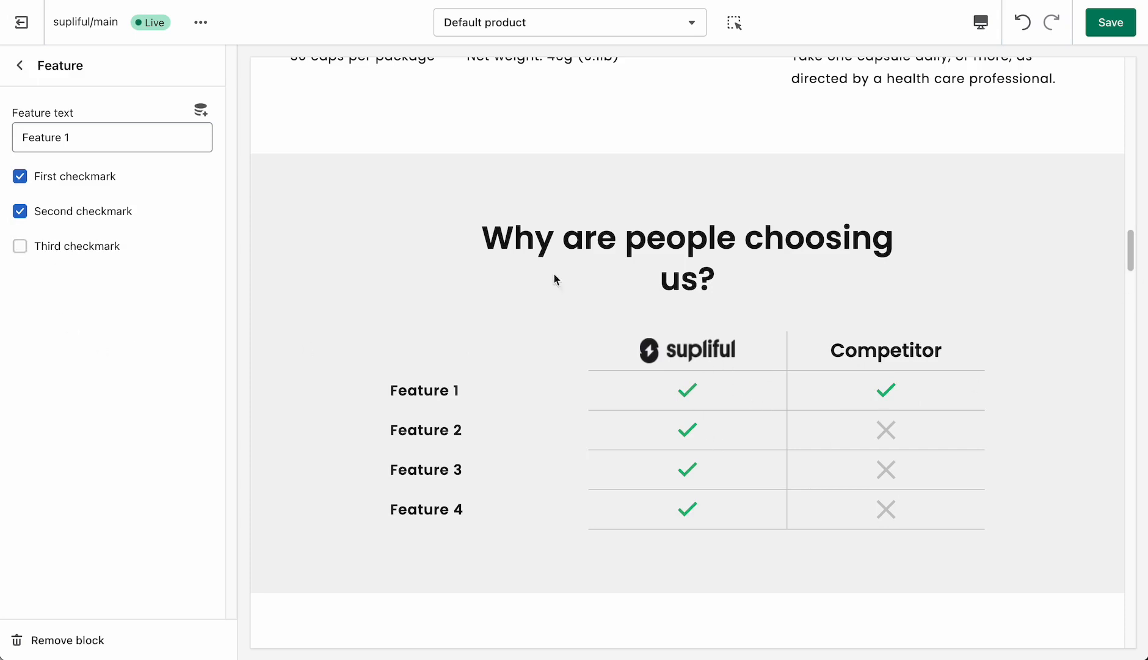
left_click(116, 251)
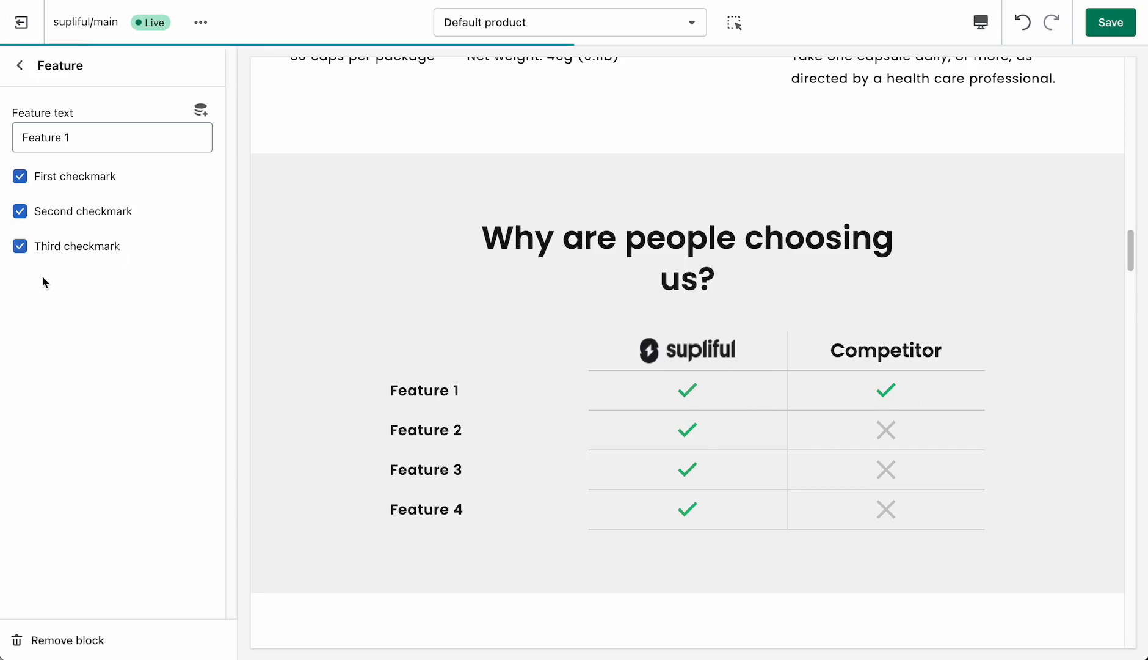
left_click(103, 248)
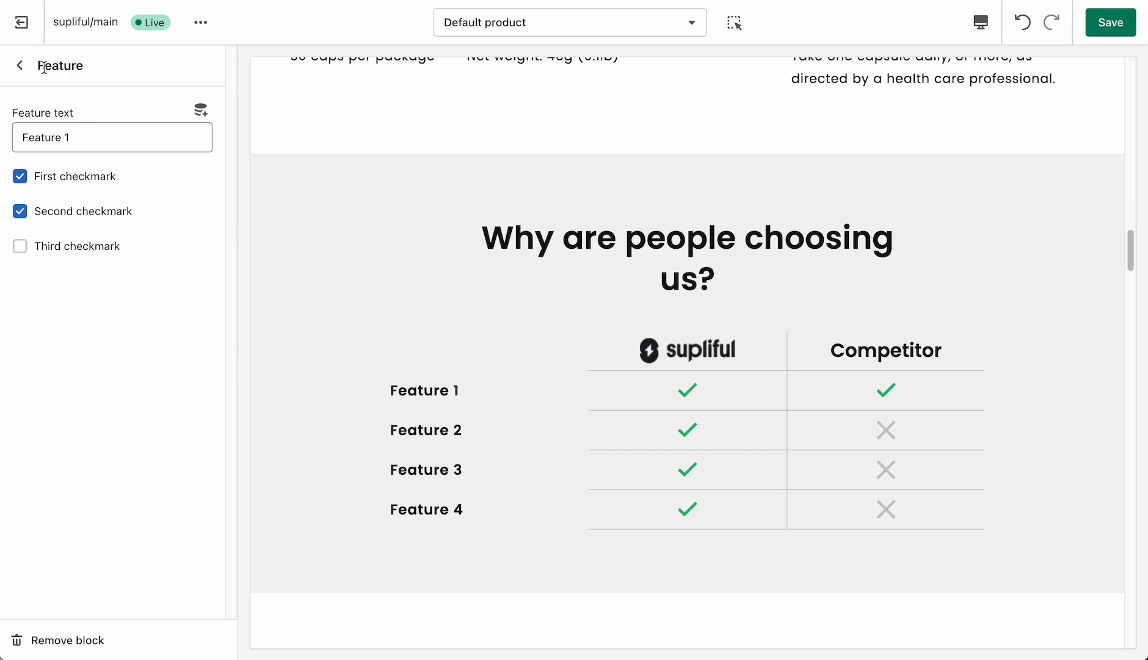
left_click_drag(829, 351, 948, 353)
left_click(19, 66)
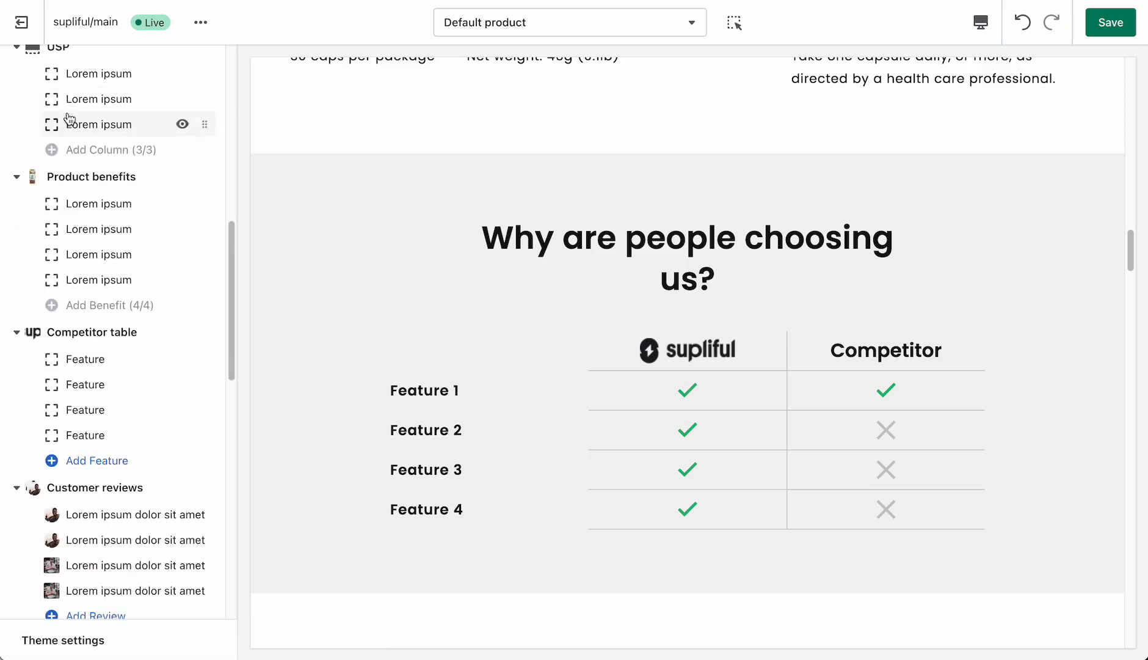
- Review the Customer reviews section's settings and look through the preview from the reviews down to the single quote
scroll(126, 361, "down", 5)
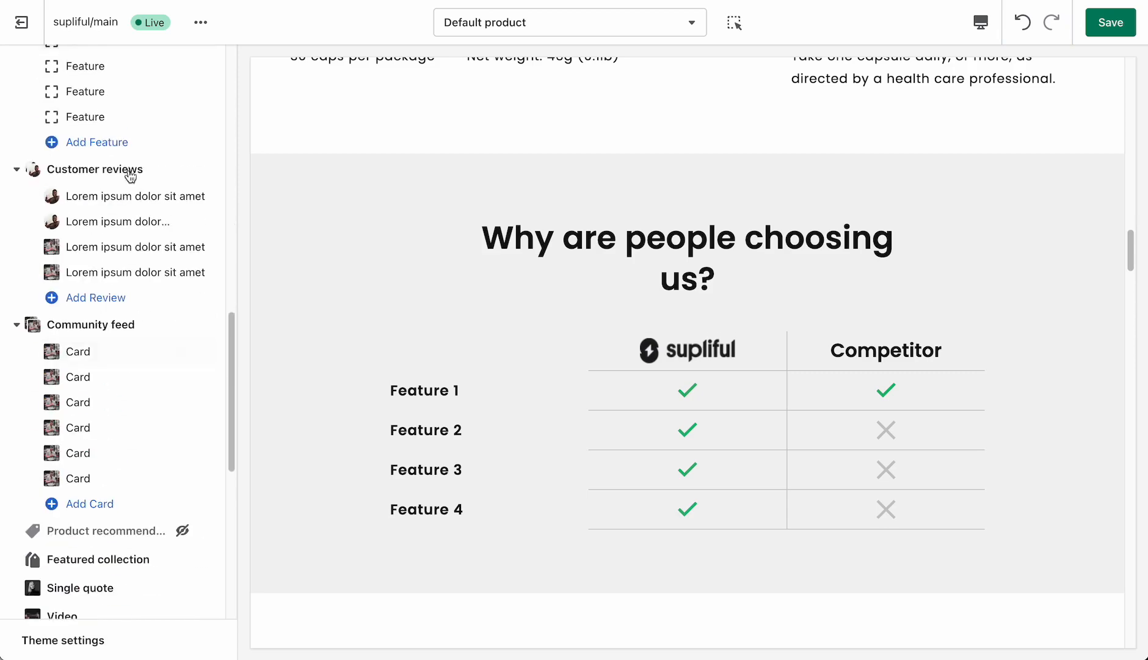
left_click(125, 174)
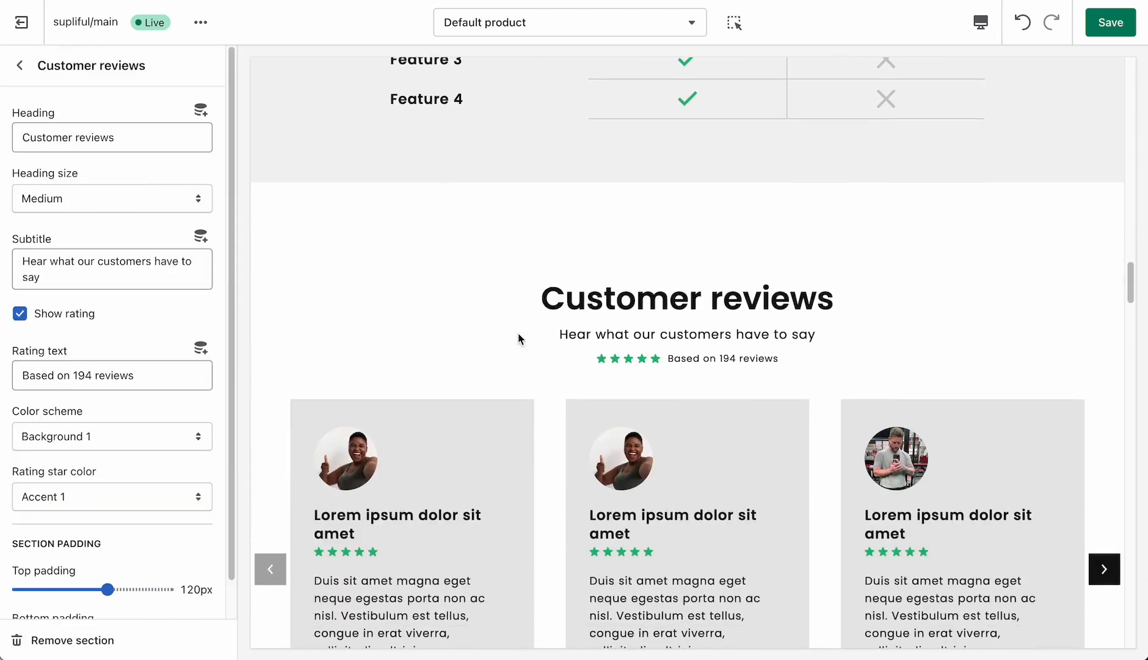
scroll(519, 338, "down", 9)
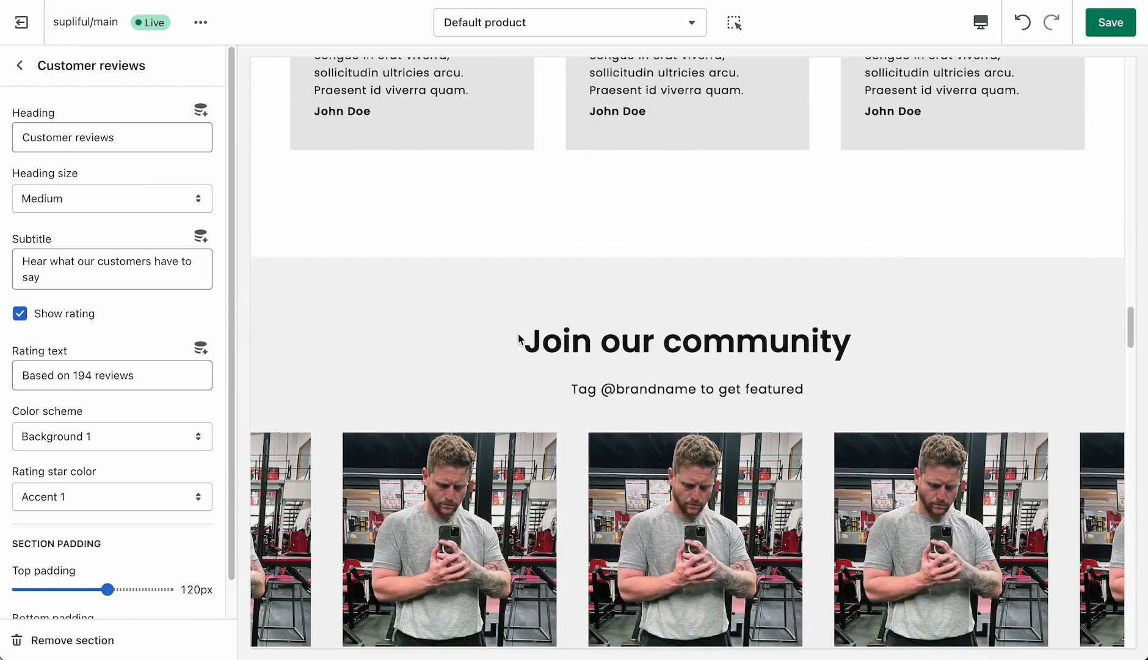
scroll(519, 338, "down", 10)
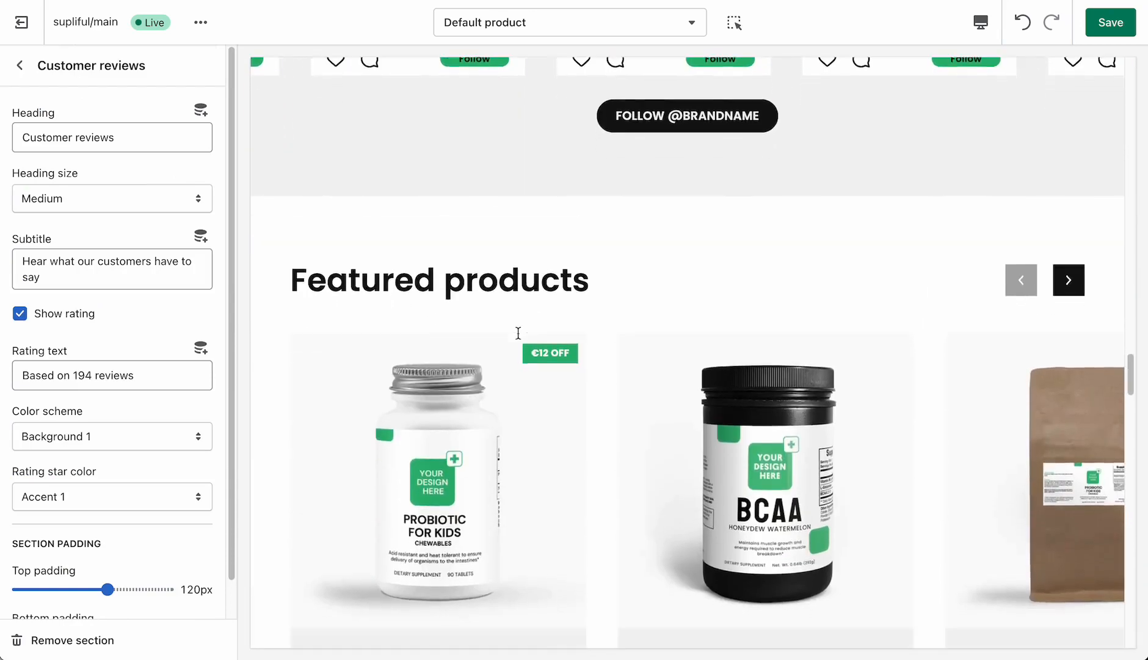
scroll(518, 333, "down", 10)
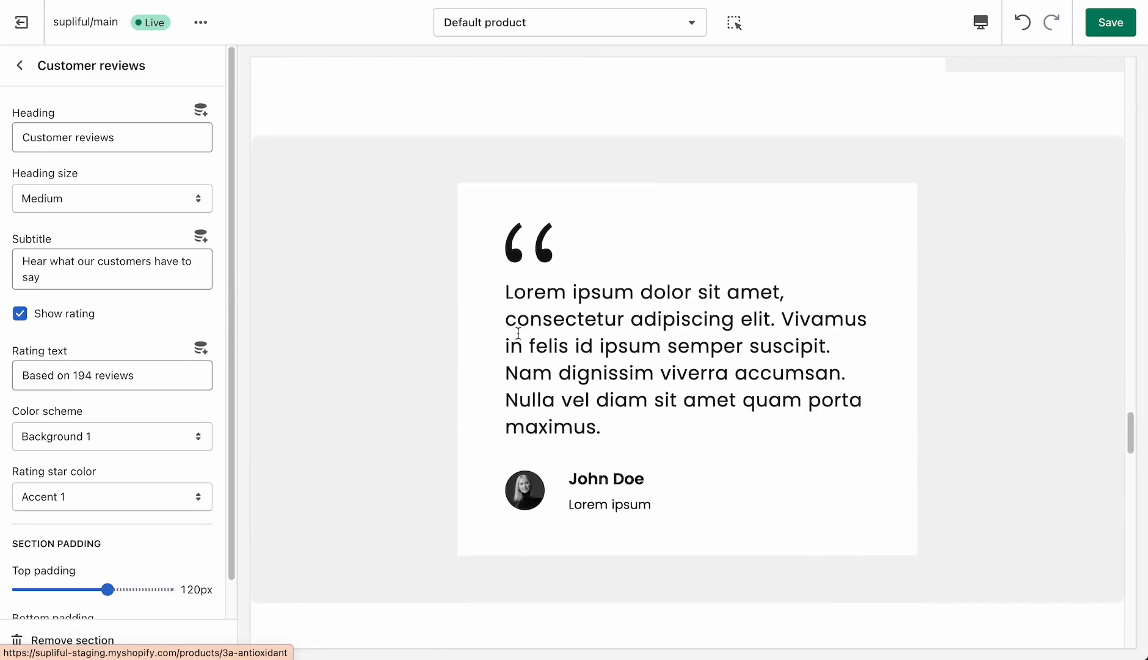
- Review the Single quote section's color scheme, text, image, name, position and padding settings
left_click(11, 76)
left_click(111, 560)
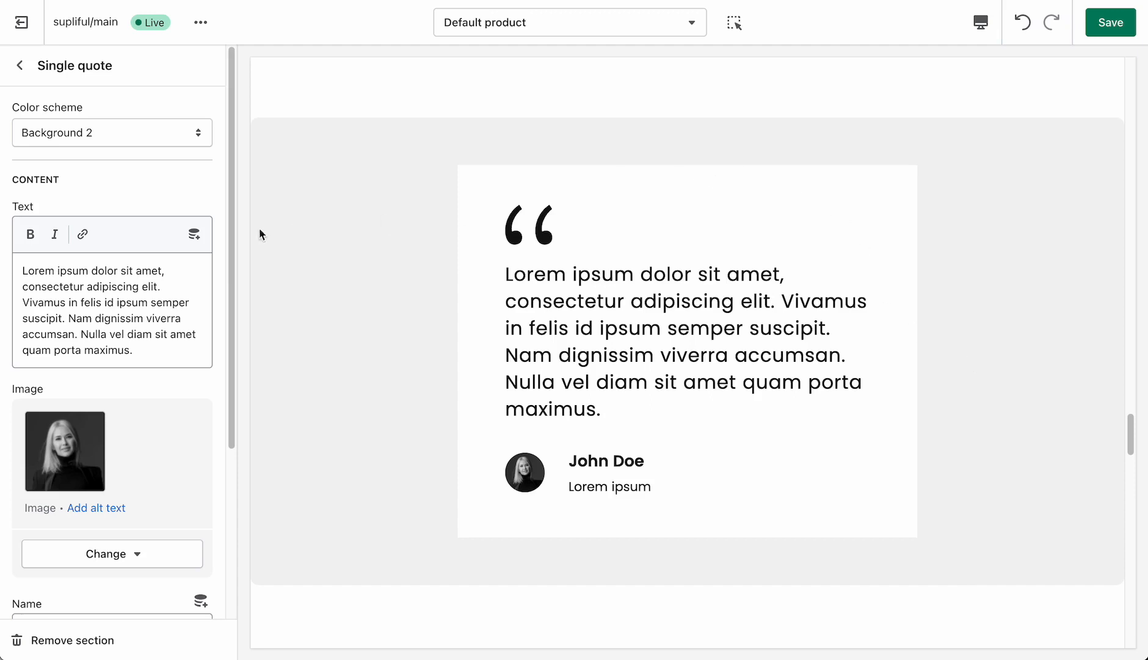
scroll(168, 314, "down", 4)
scroll(164, 297, "up", 4)
scroll(78, 327, "down", 2)
scroll(134, 395, "down", 2)
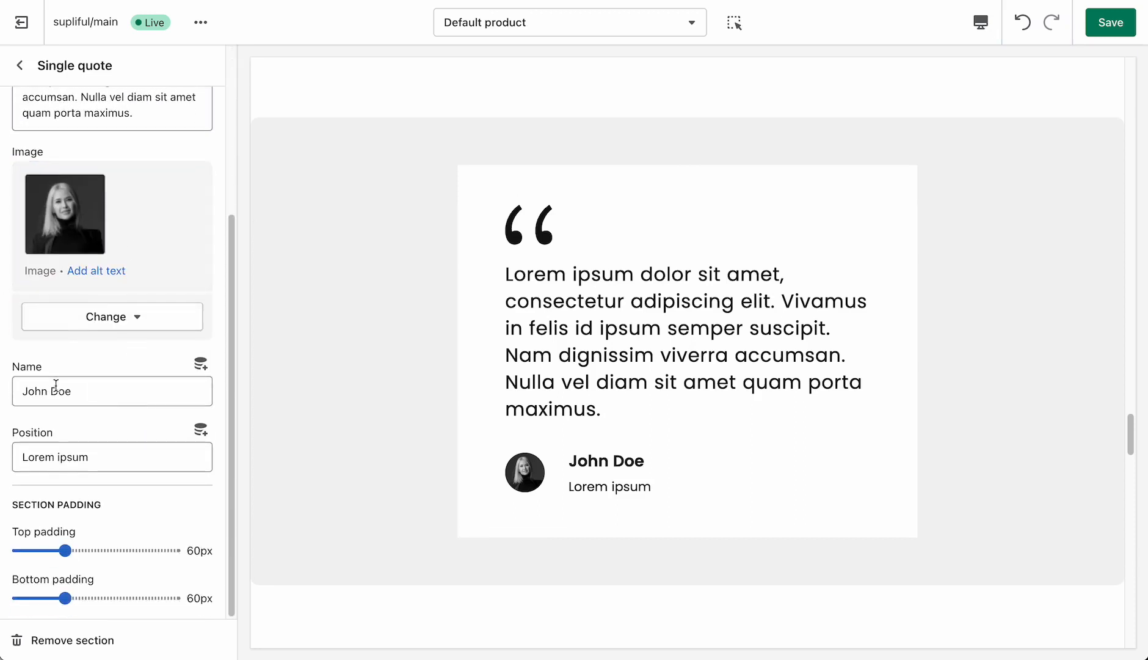
left_click_drag(37, 395, 88, 395)
left_click(127, 402)
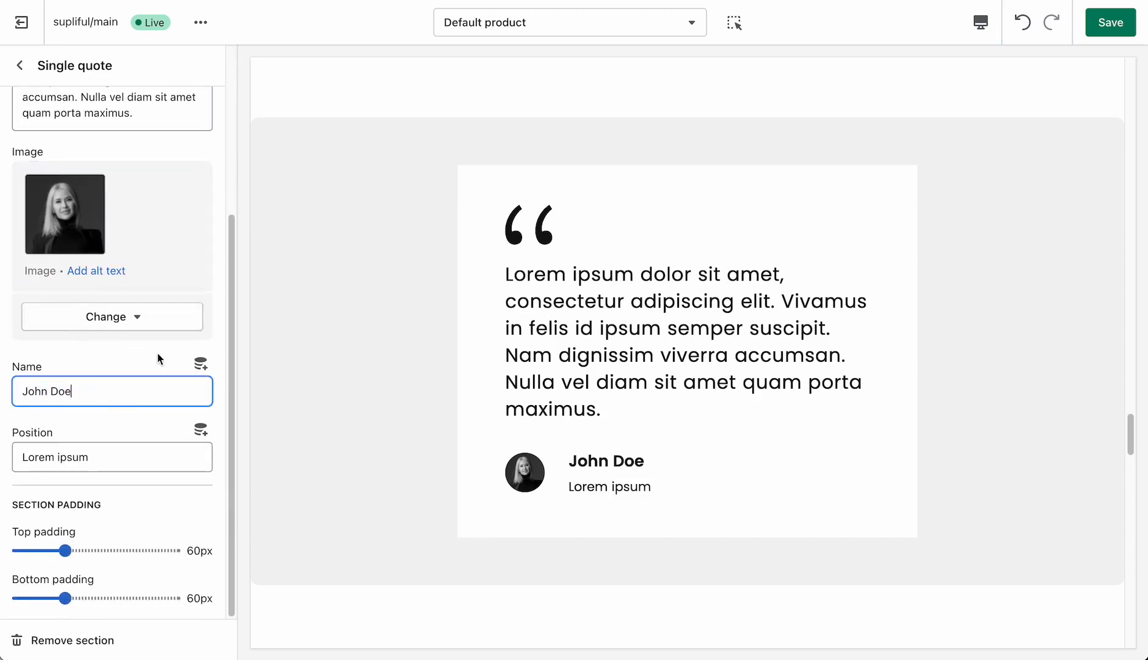
left_click(31, 390)
left_click(89, 457)
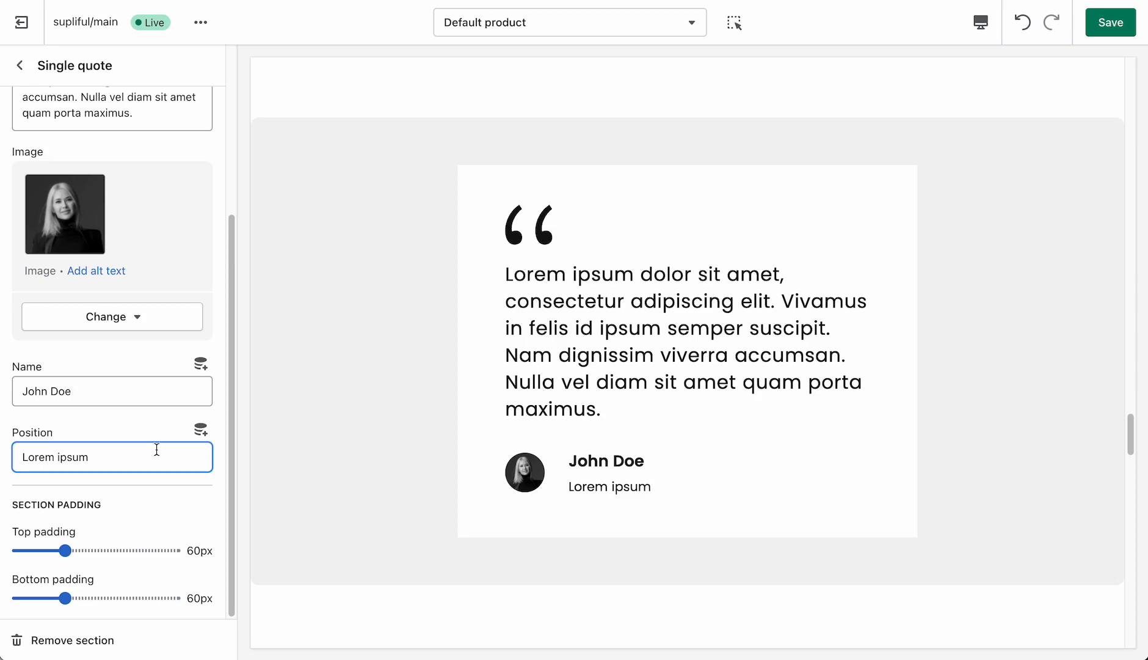
- Review the Video section's heading, cover image and URL settings and examine the video cover in the preview
left_click(19, 65)
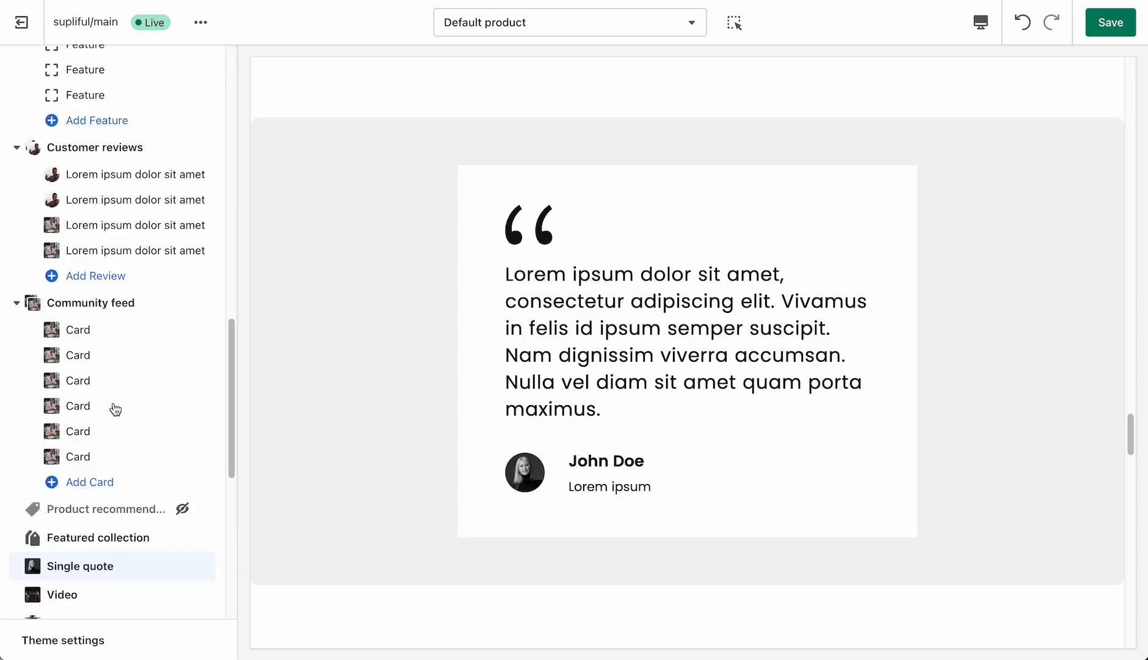
scroll(116, 408, "down", 4)
left_click(77, 385)
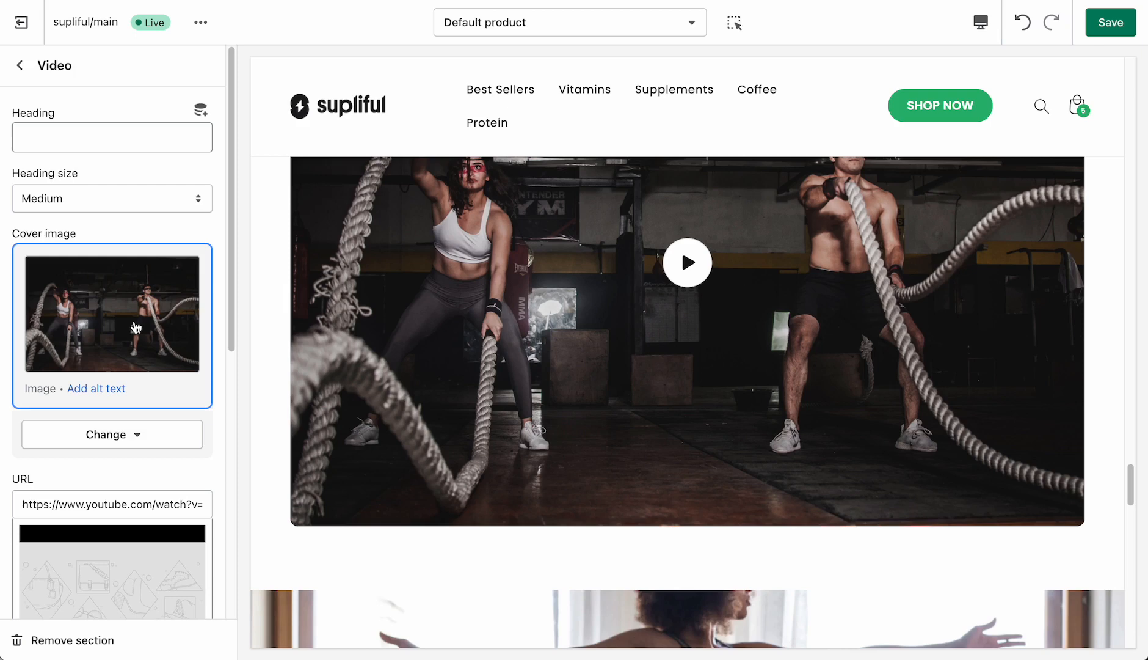
scroll(140, 341, "down", 3)
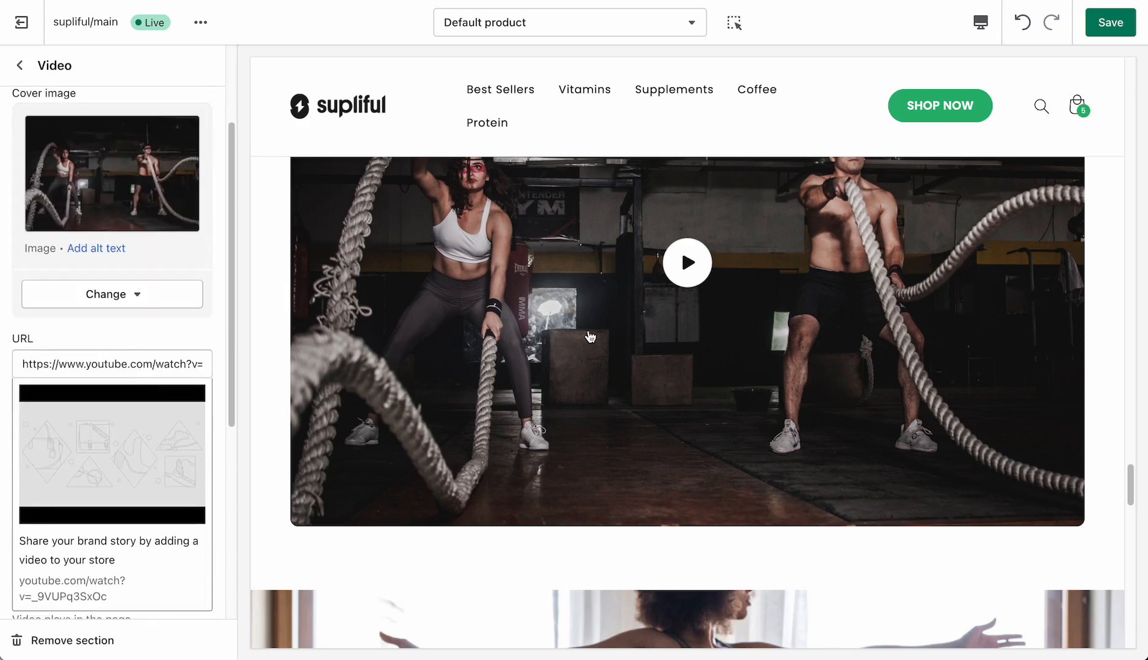
scroll(610, 334, "up", 2)
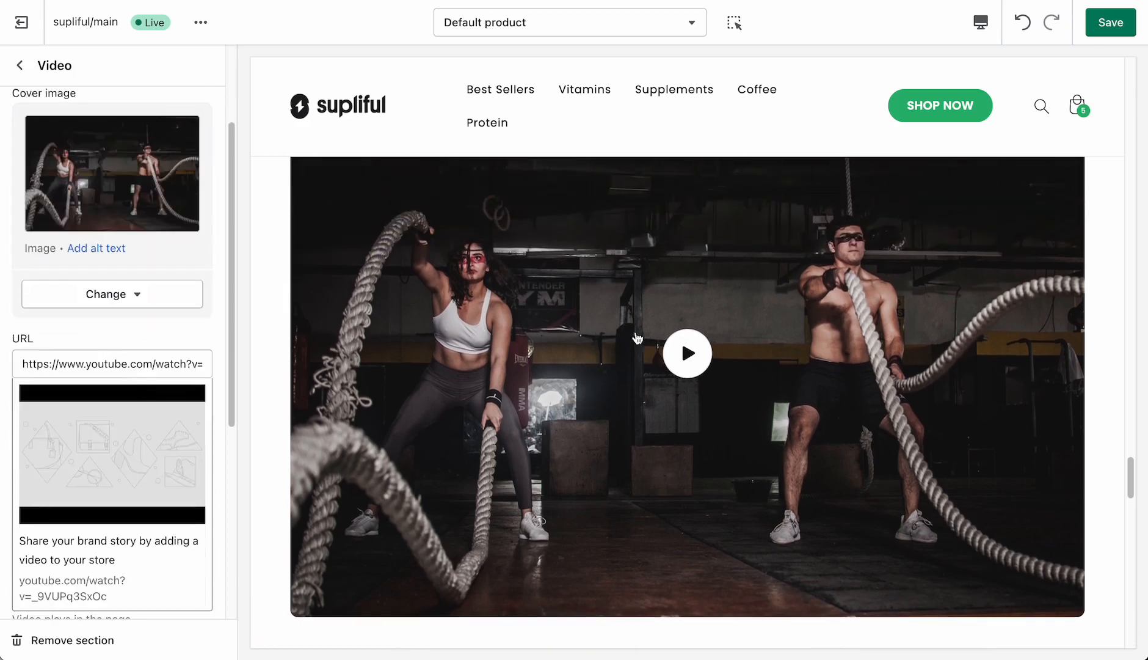
- Play and pause the video in the preview and review the Video section's alt text, width, color scheme and padding settings
left_click(702, 364)
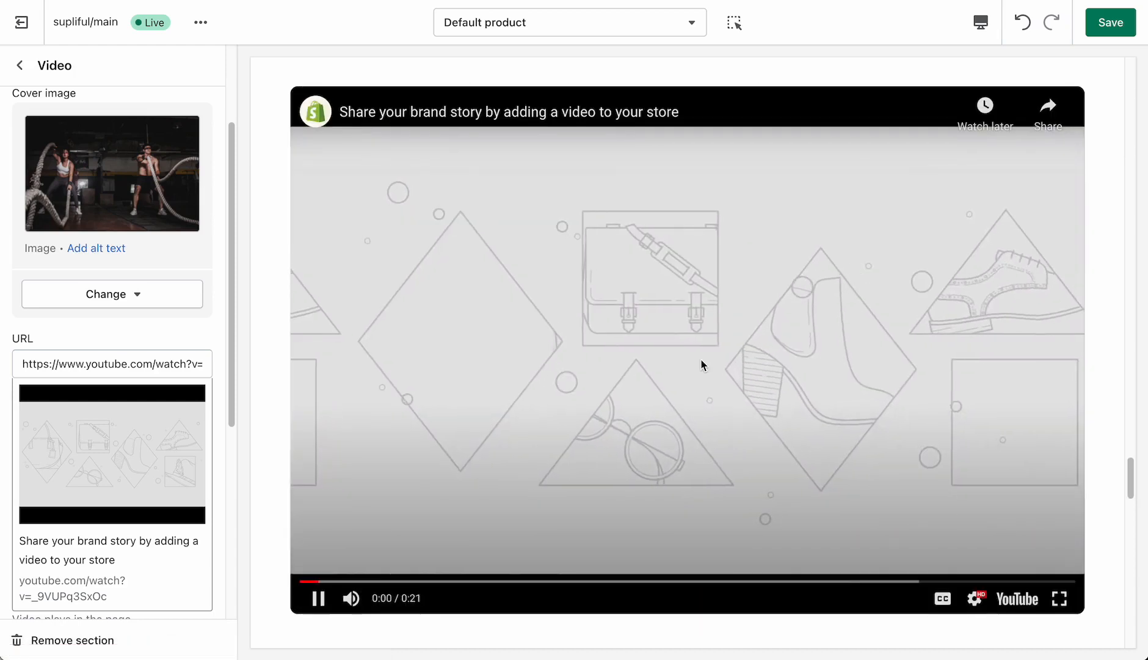
left_click(328, 604)
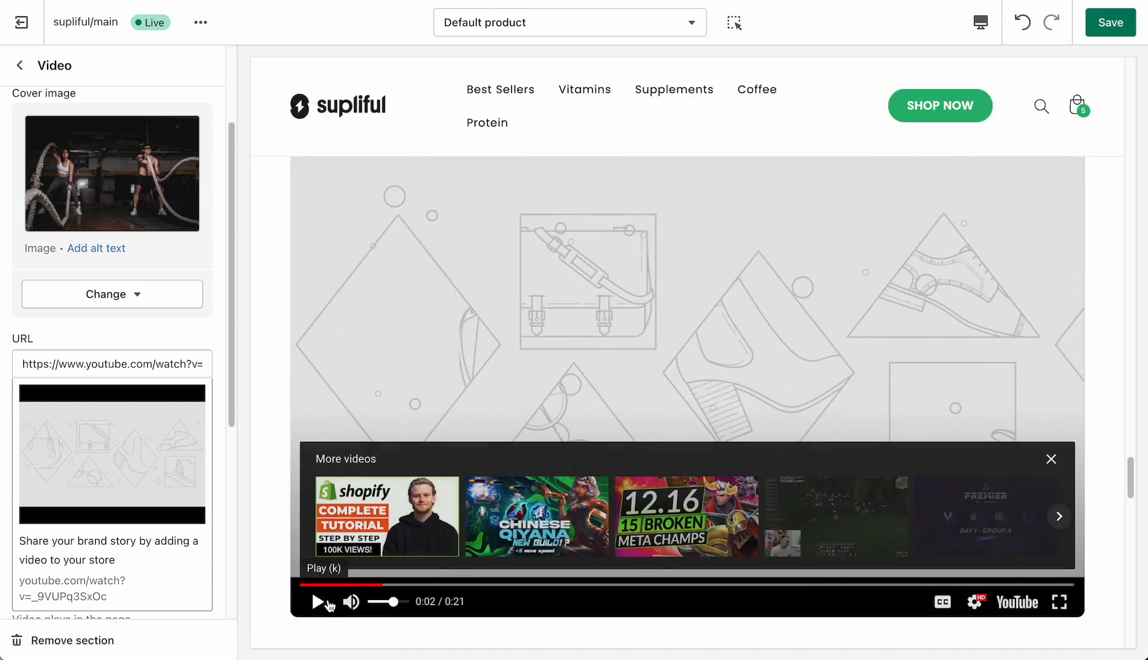
scroll(165, 341, "down", 1)
scroll(165, 345, "down", 5)
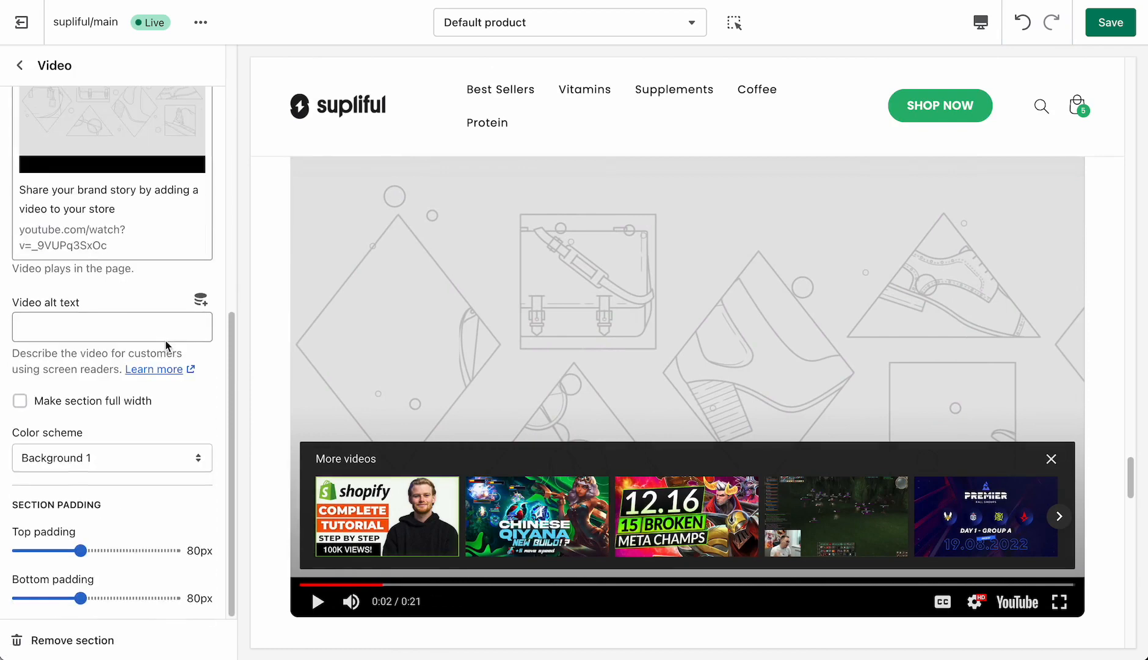
scroll(165, 345, "up", 7)
- Open the Image banner section's settings at its background video link and view the banner in the preview
left_click(20, 65)
scroll(89, 360, "down", 2)
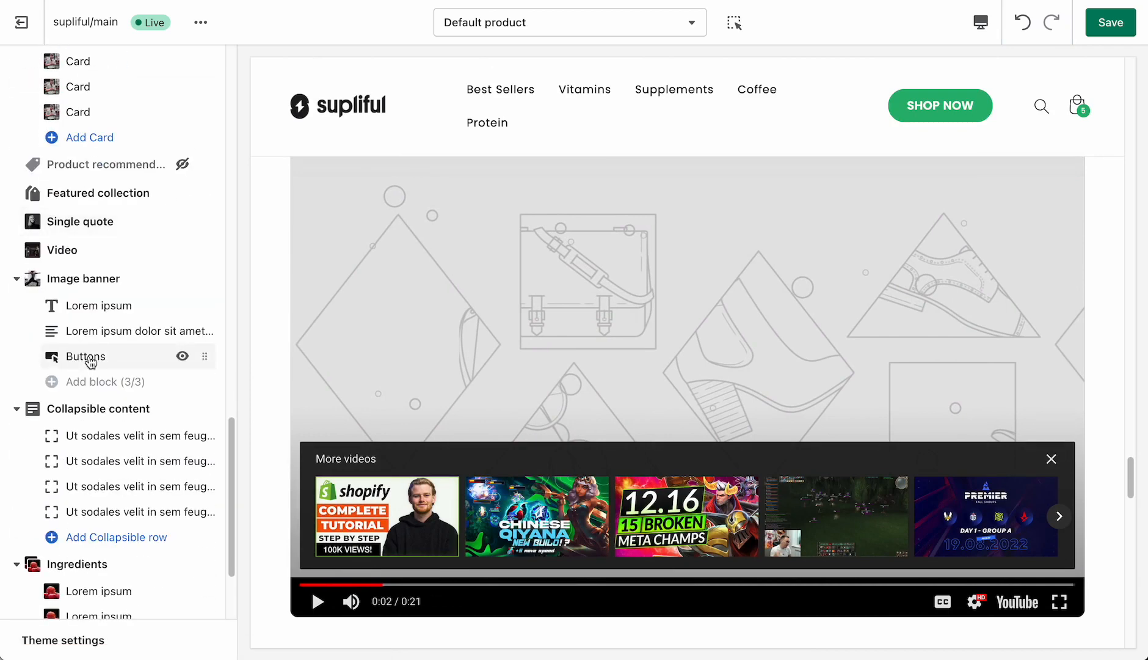
left_click(91, 278)
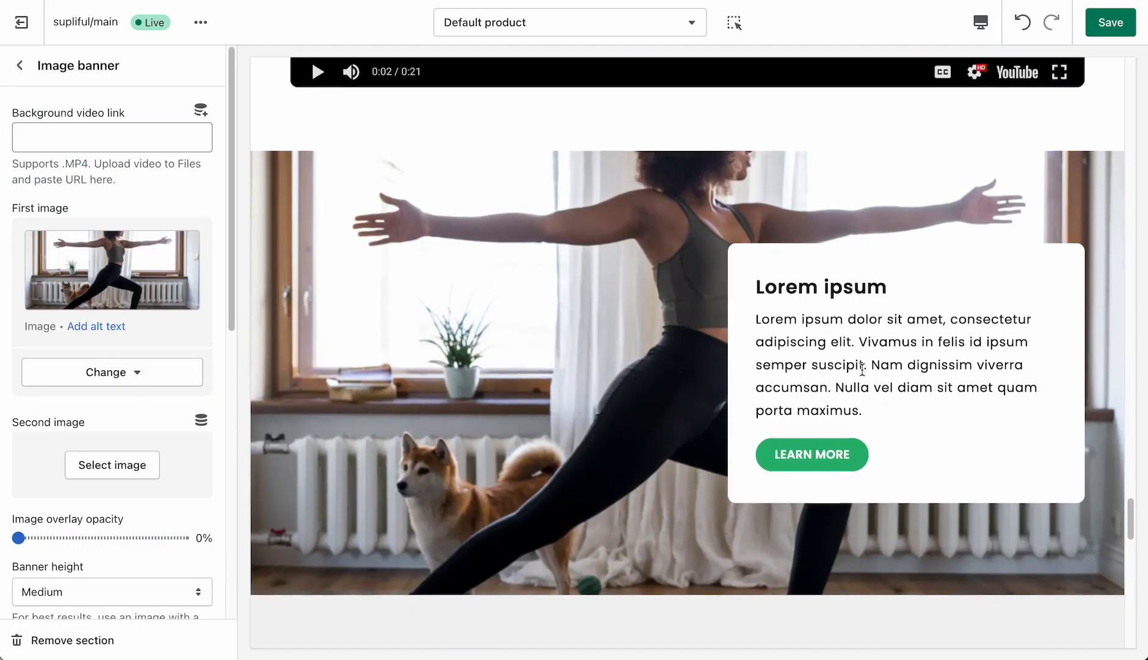
scroll(863, 370, "up", 2)
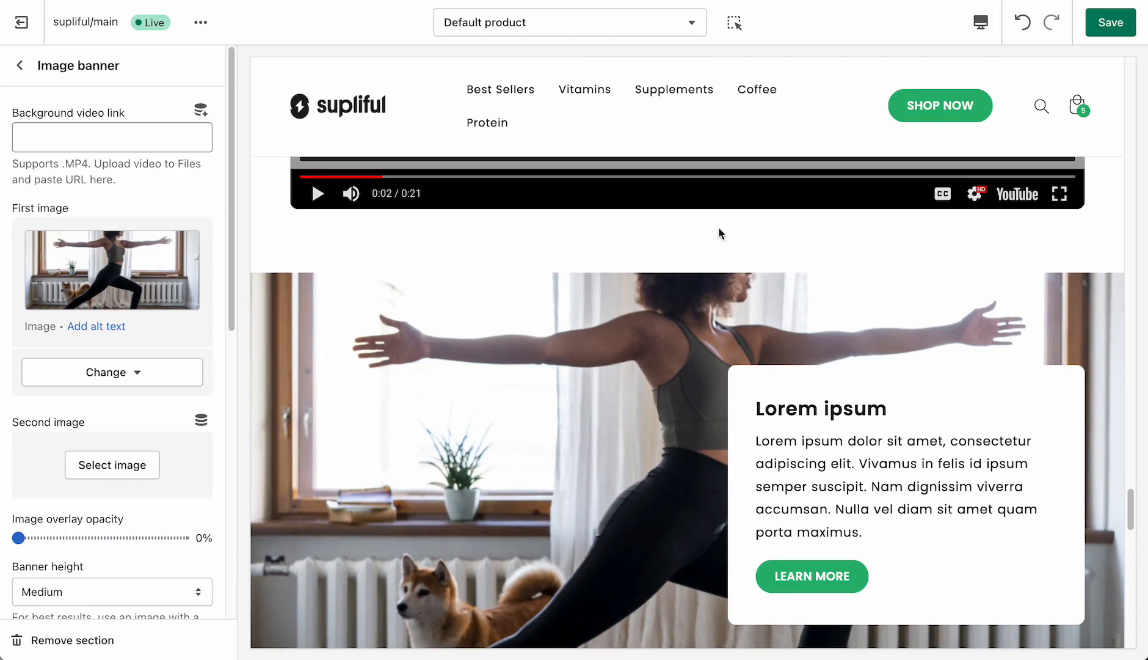
left_click(130, 141)
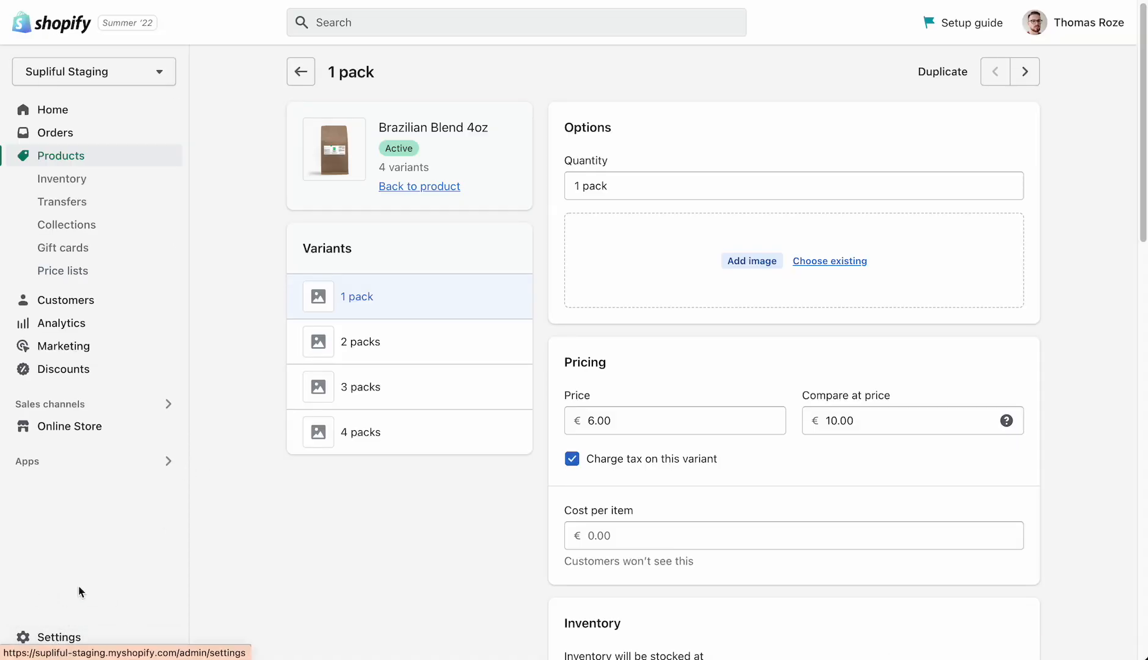
- Switch to the Shopify admin and copy the link of the MP4 file "video" from the store's Files settings
left_click(84, 642)
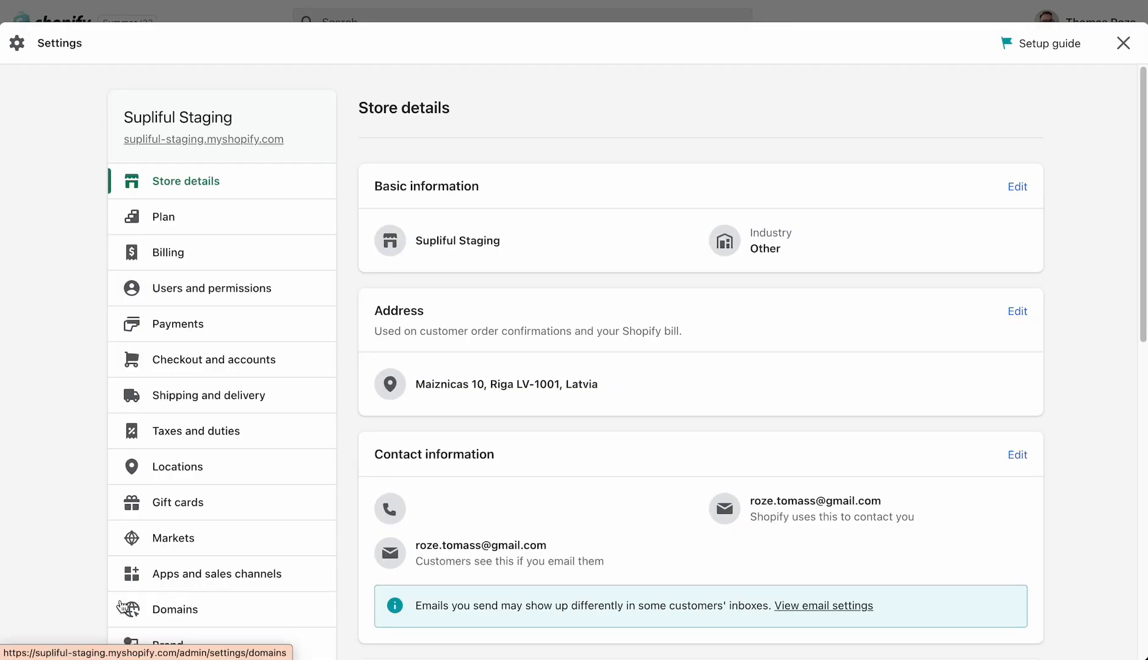
scroll(150, 495, "down", 3)
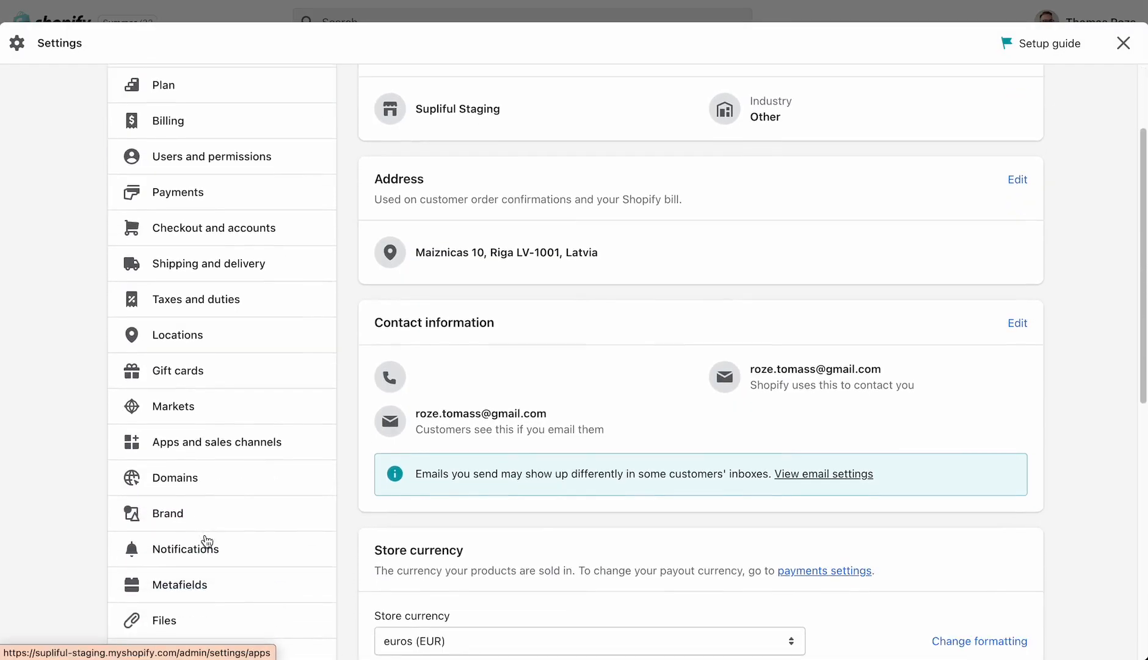
scroll(207, 542, "down", 3)
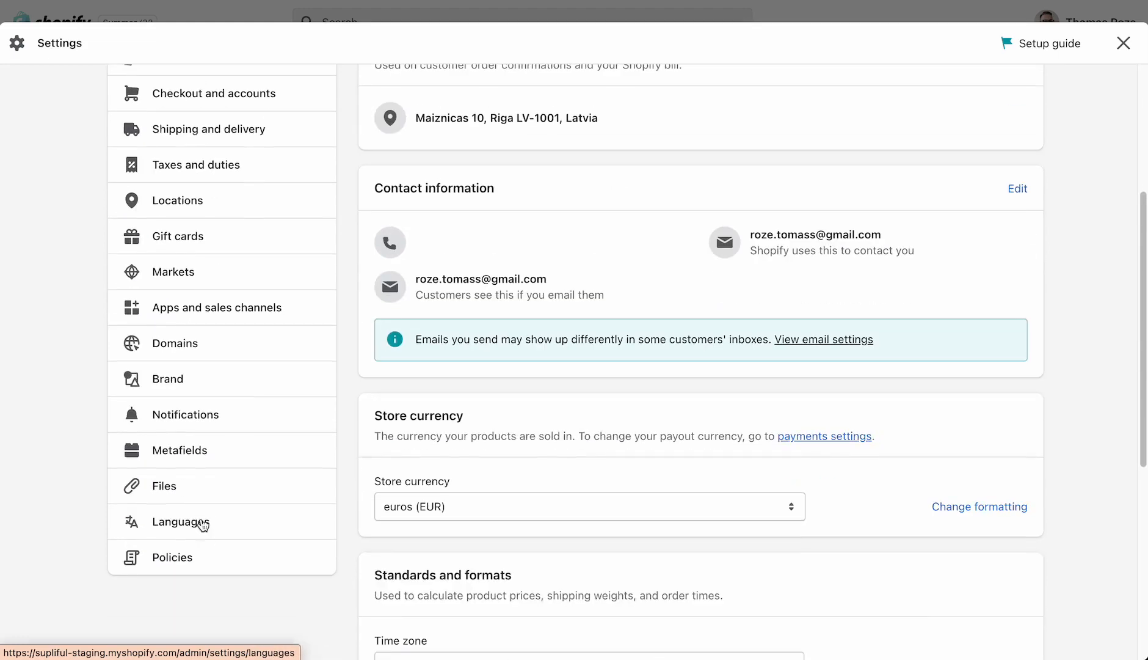
left_click(190, 489)
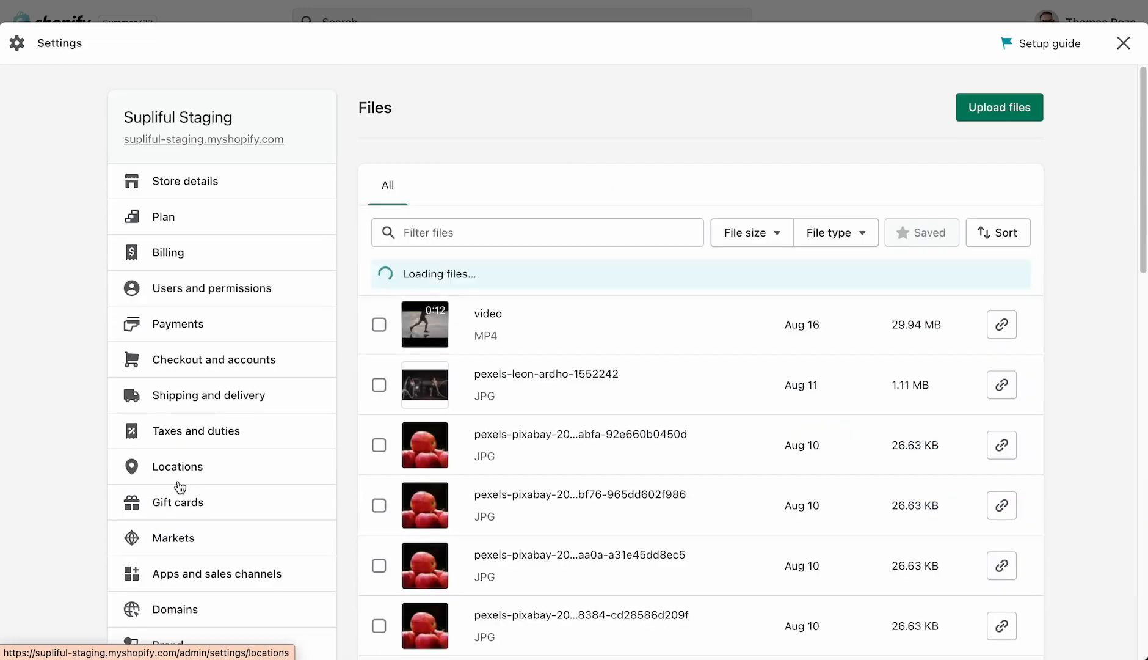
scroll(546, 343, "down", 1)
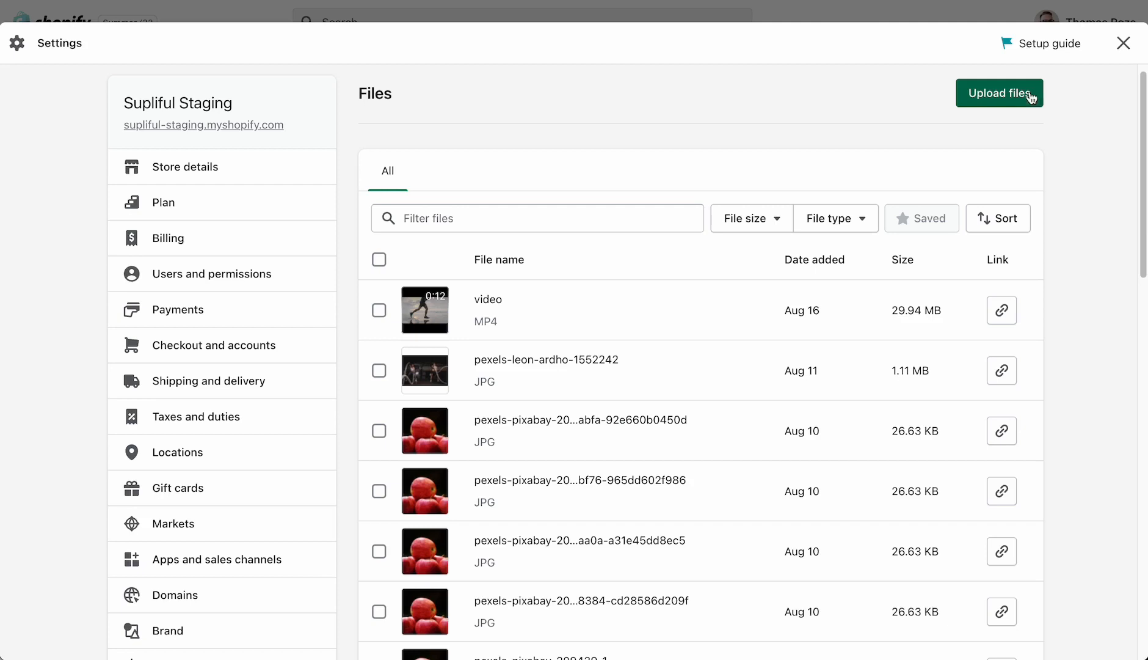
left_click(1002, 312)
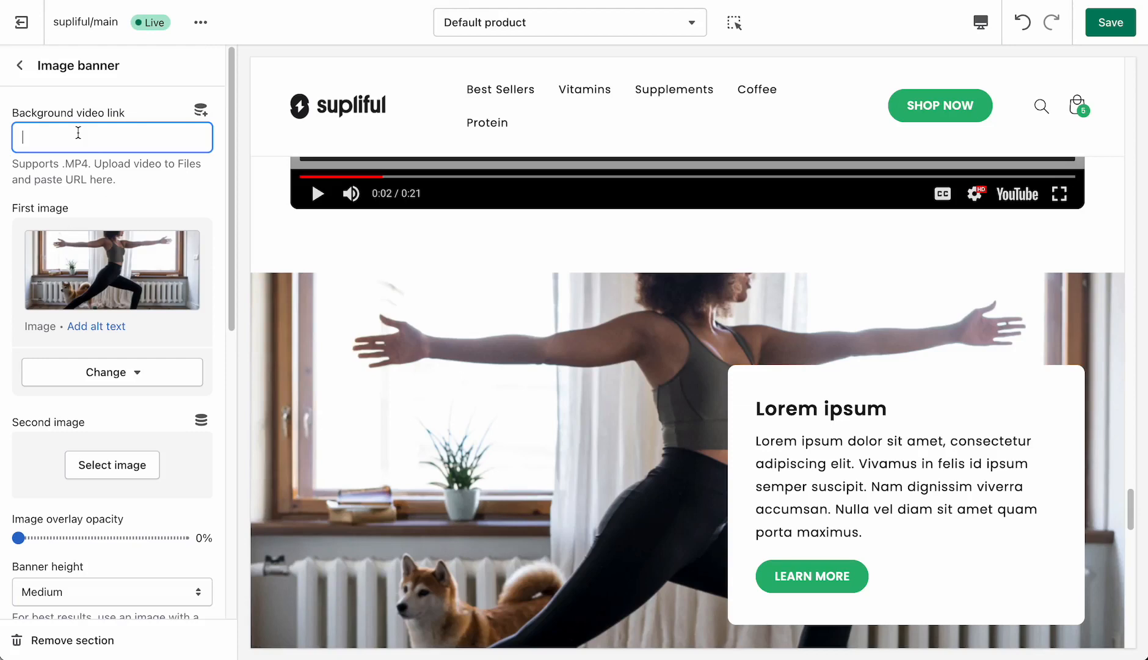
- In the theme editor, paste the copied link as the Image banner's background video and remove the banner's first image
key("ctrl+v")
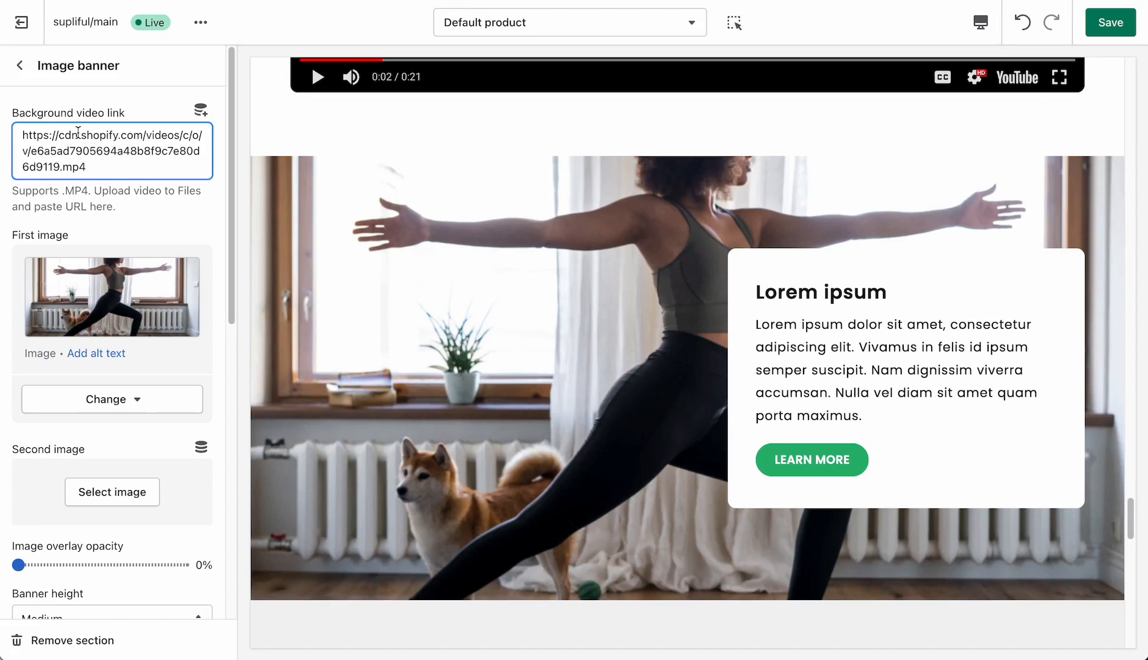
left_click(122, 411)
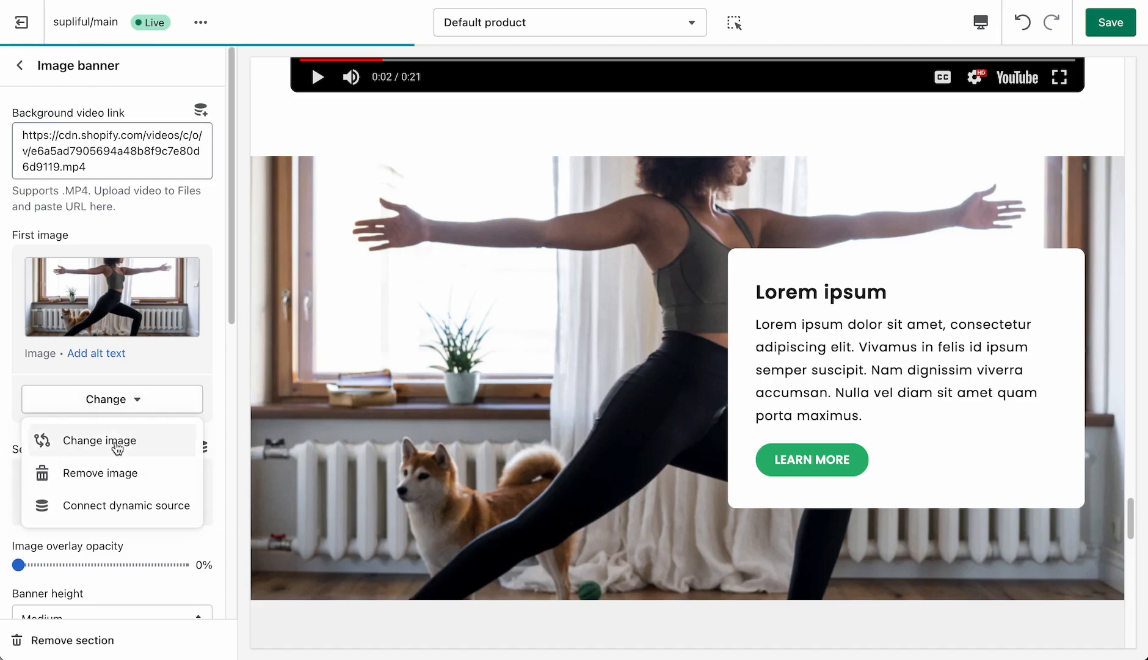
left_click(113, 482)
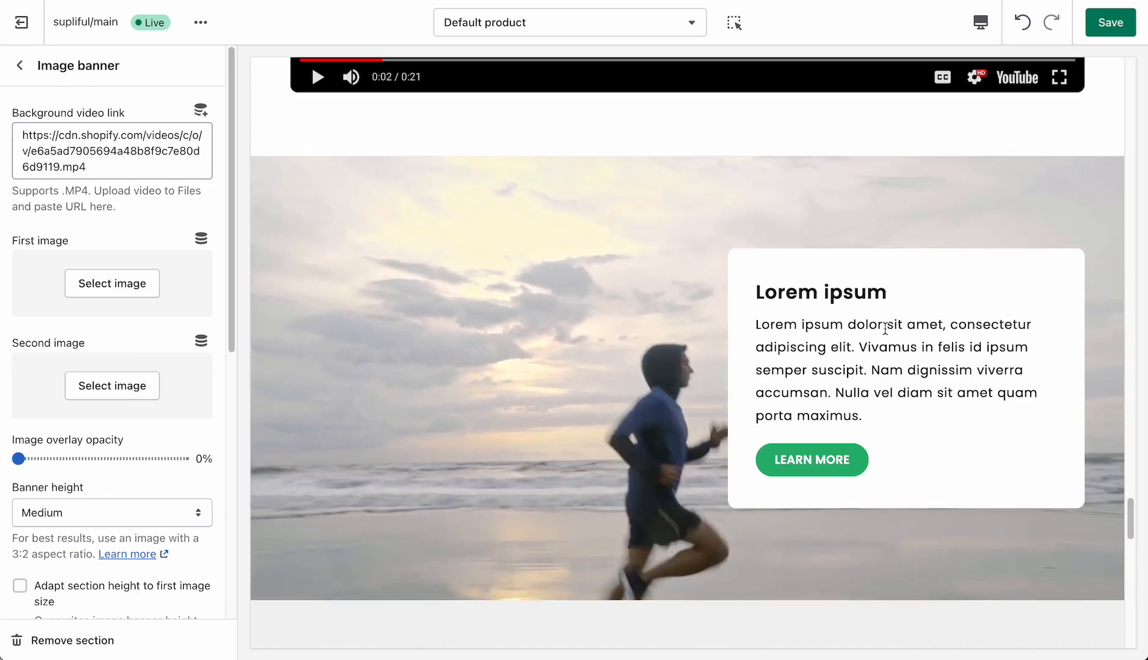
- Review the Image banner's heading and Buttons blocks, including the button labels, links and outline style options
left_click(17, 68)
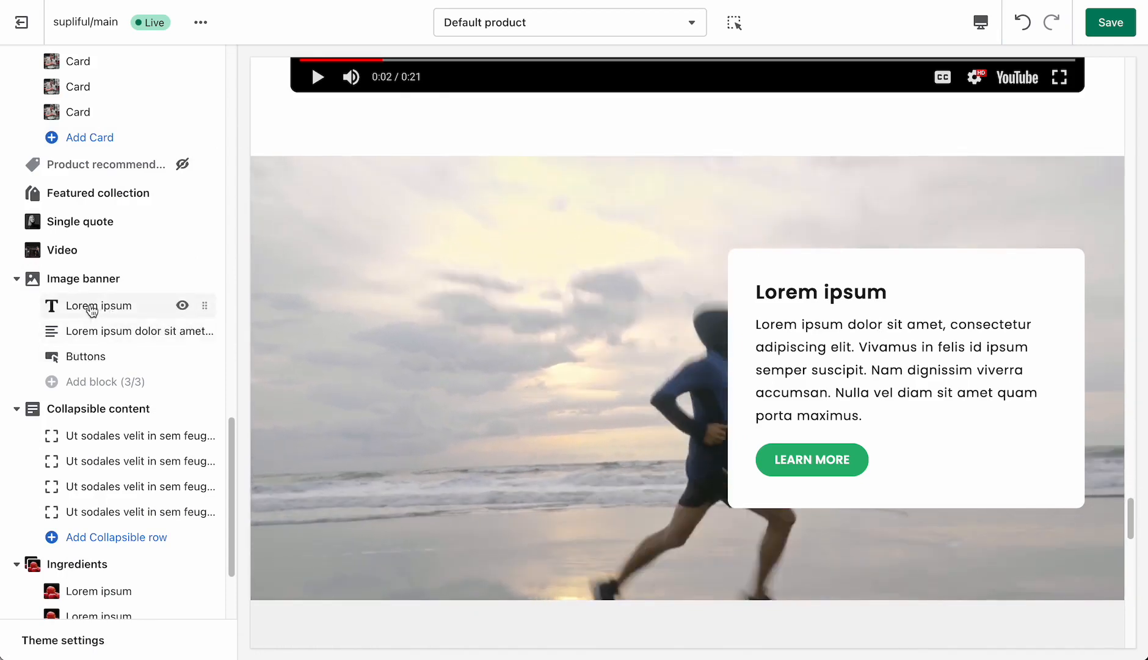
left_click(92, 309)
left_click(20, 69)
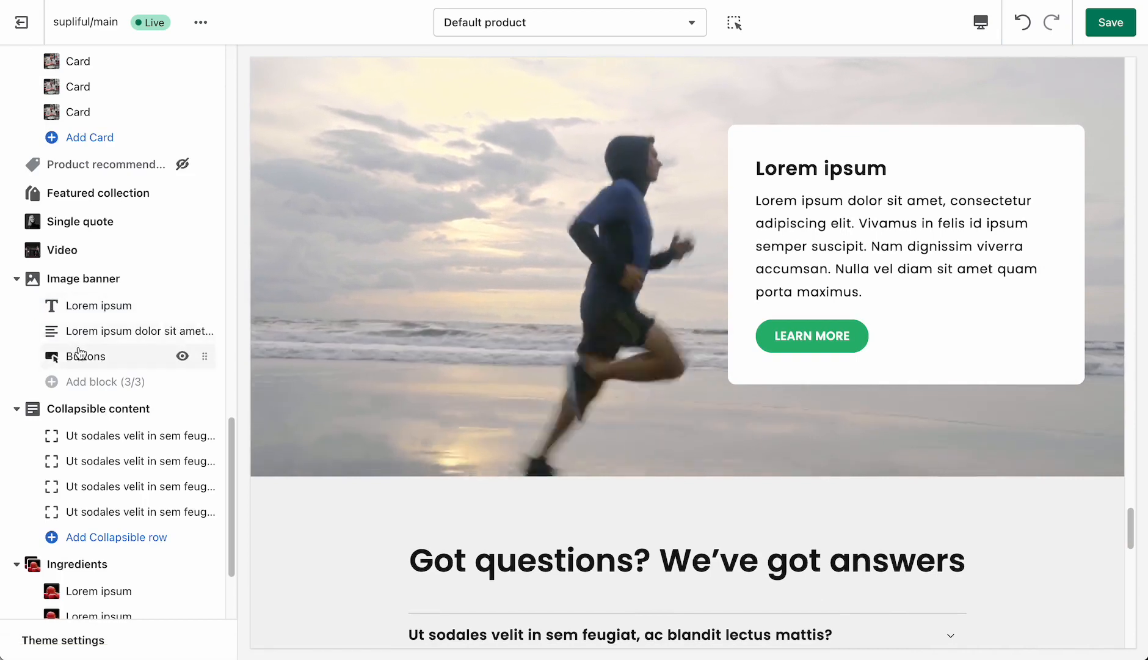
left_click(78, 353)
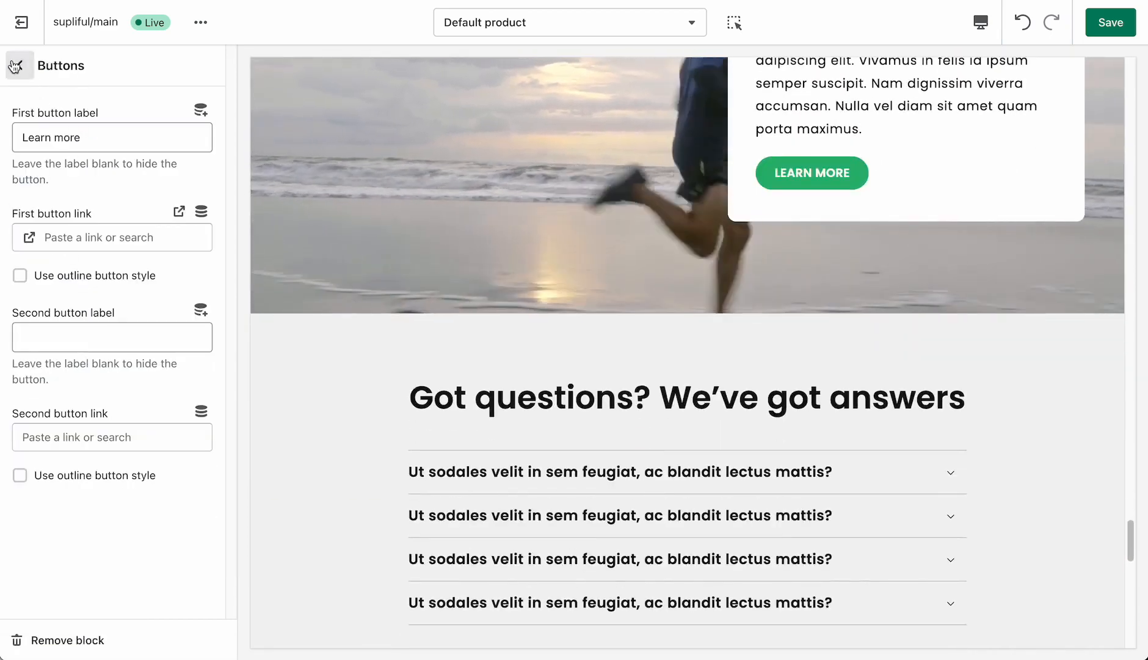
left_click(14, 66)
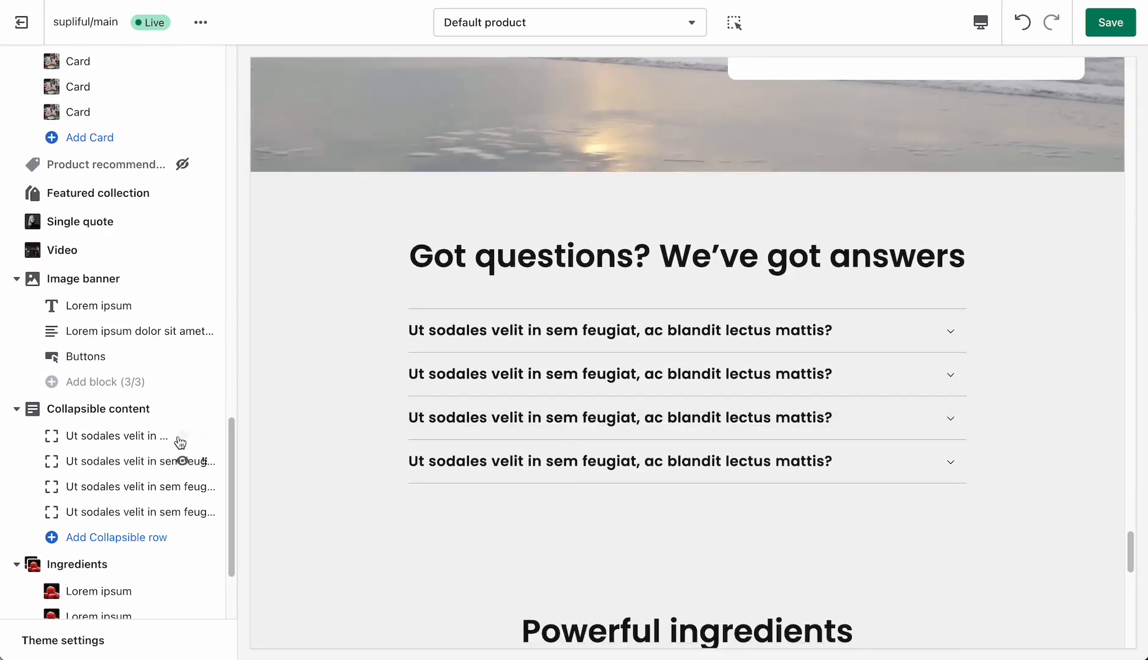
- Look over the collapsible questions, and review the Ingredients section's heading, alignment and background settings with its cards in the preview
scroll(627, 421, "down", 1)
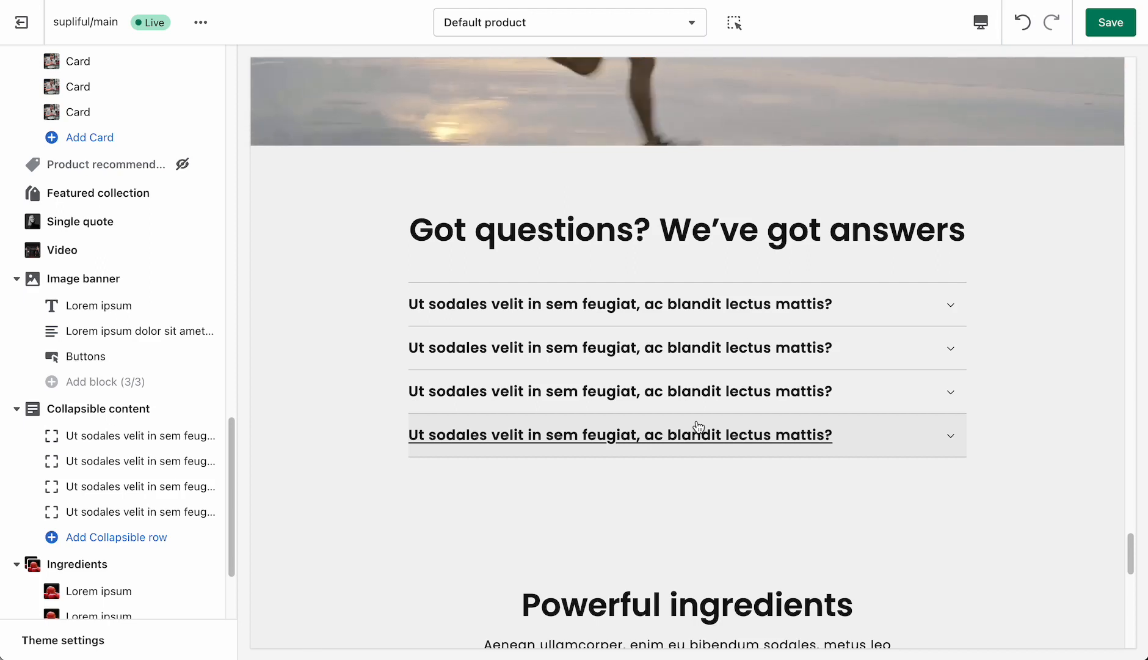
scroll(153, 488, "down", 1)
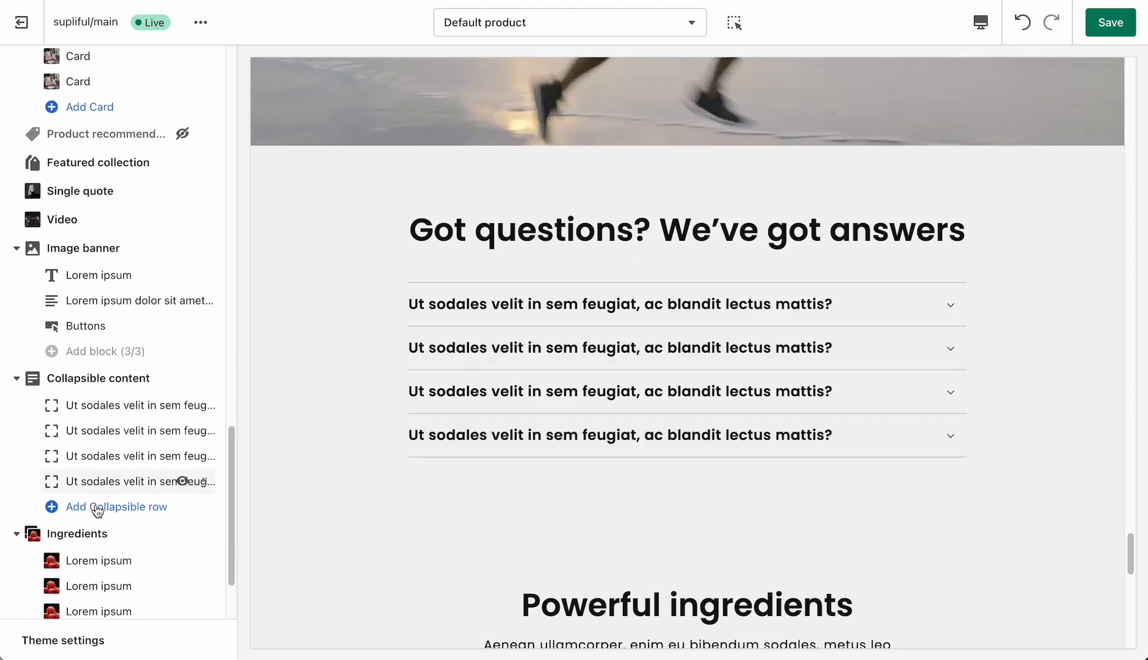
left_click(92, 530)
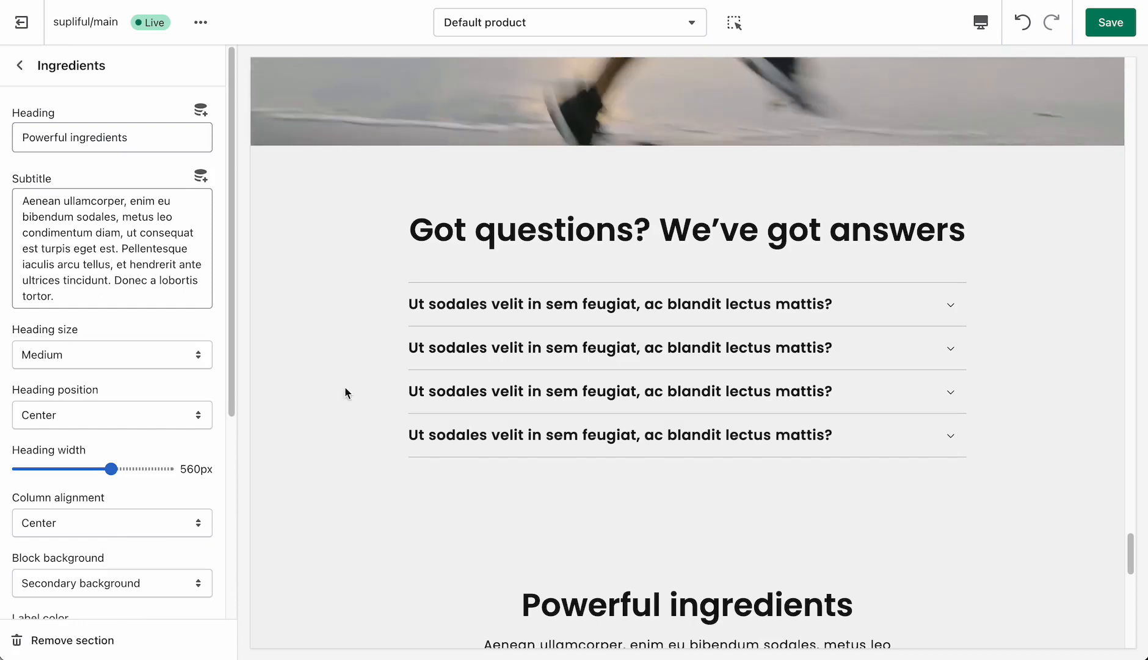
scroll(378, 361, "down", 9)
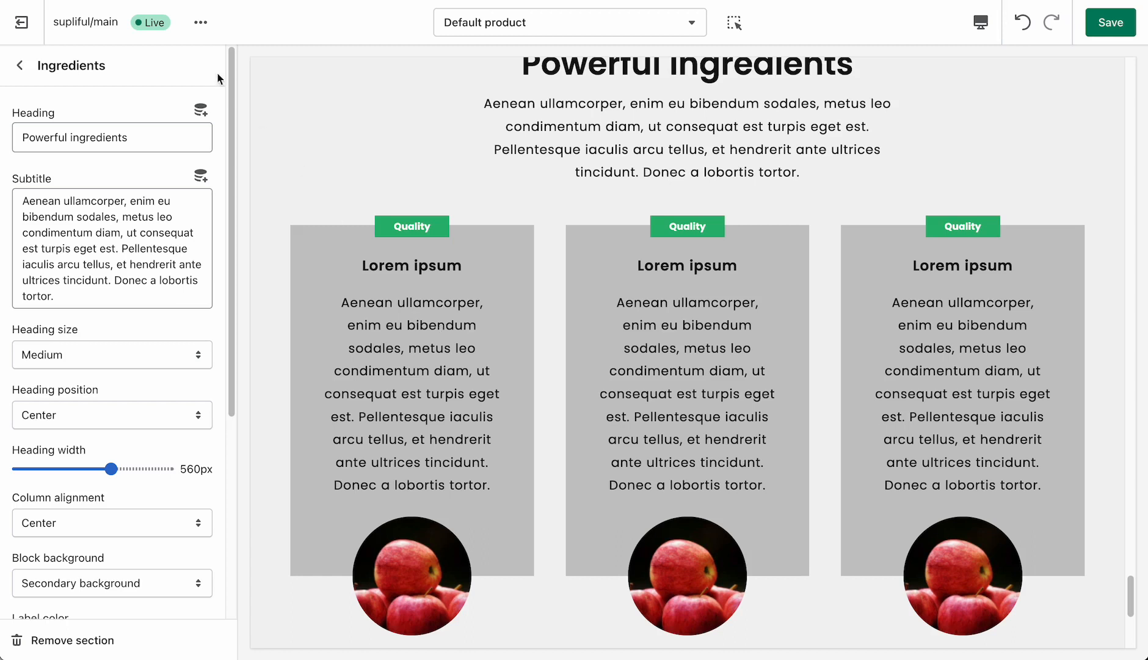
scroll(98, 308, "down", 1)
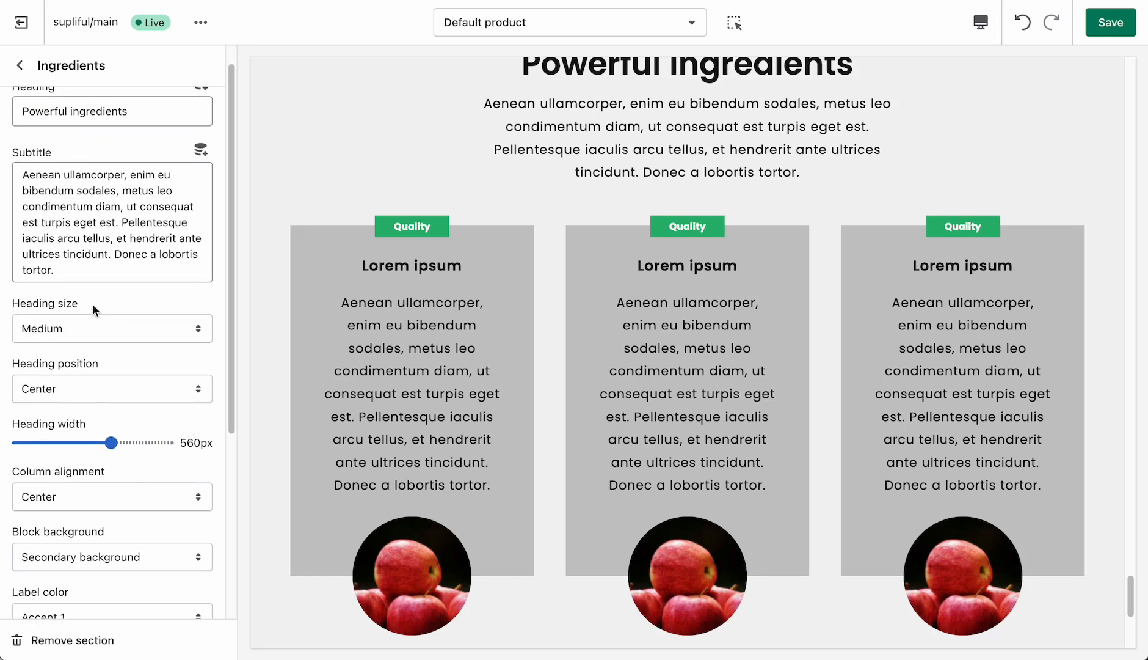
scroll(92, 308, "down", 1)
scroll(92, 307, "up", 2)
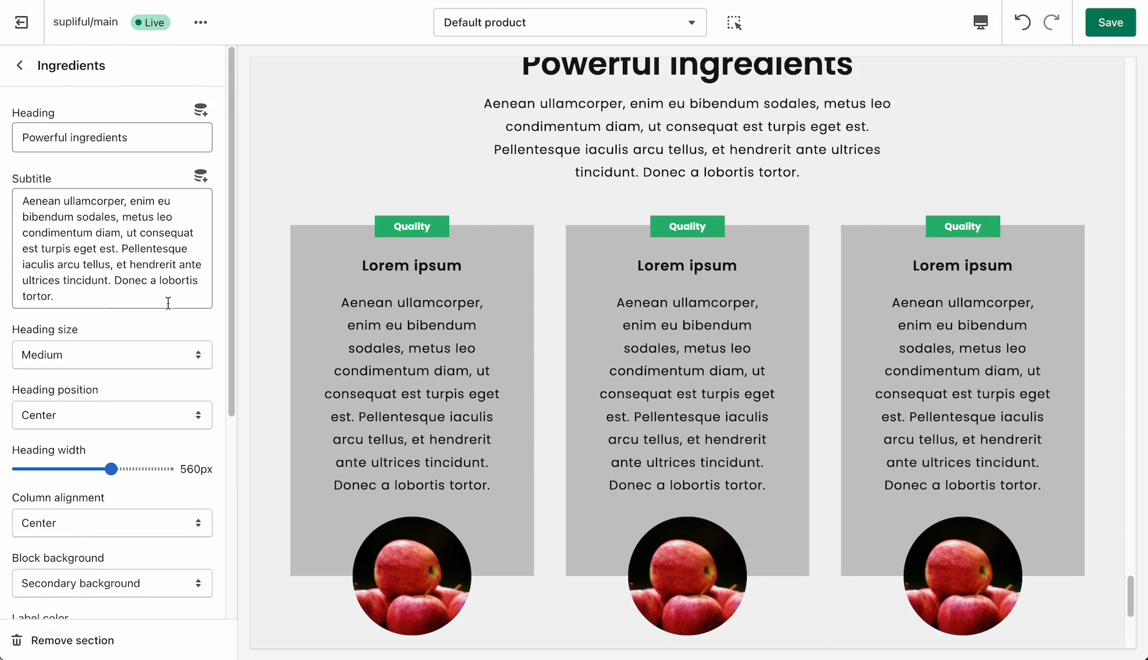
- Set the Ingredients section's label color to Accent 2 and its color scheme to Accent 1
scroll(113, 406, "down", 4)
left_click(87, 431)
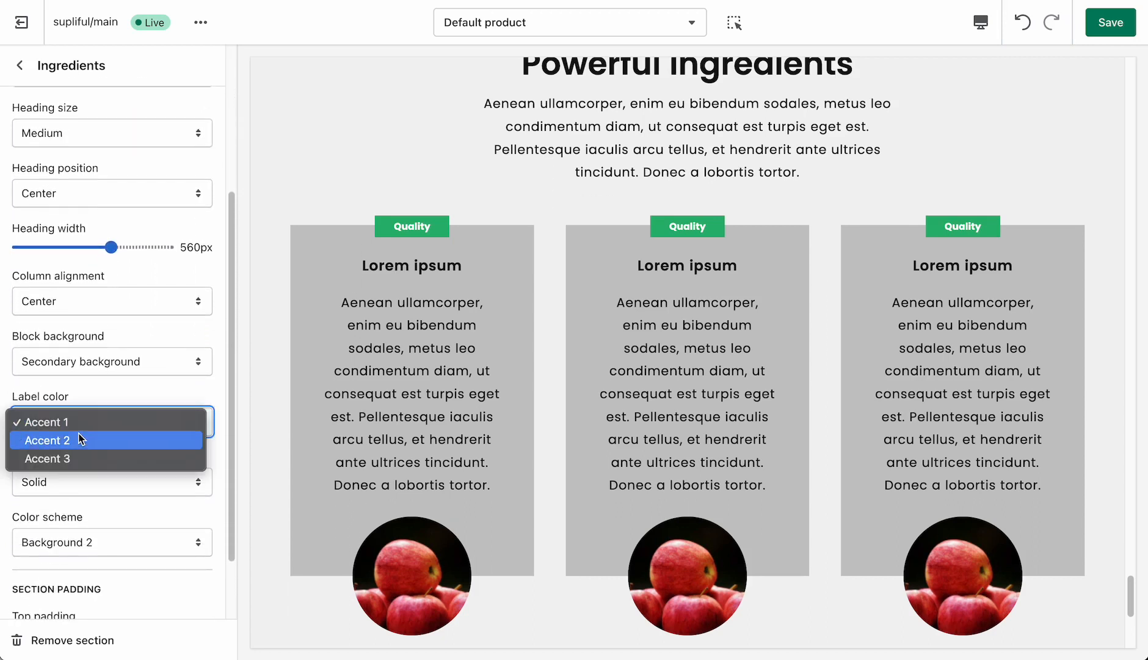
left_click(70, 445)
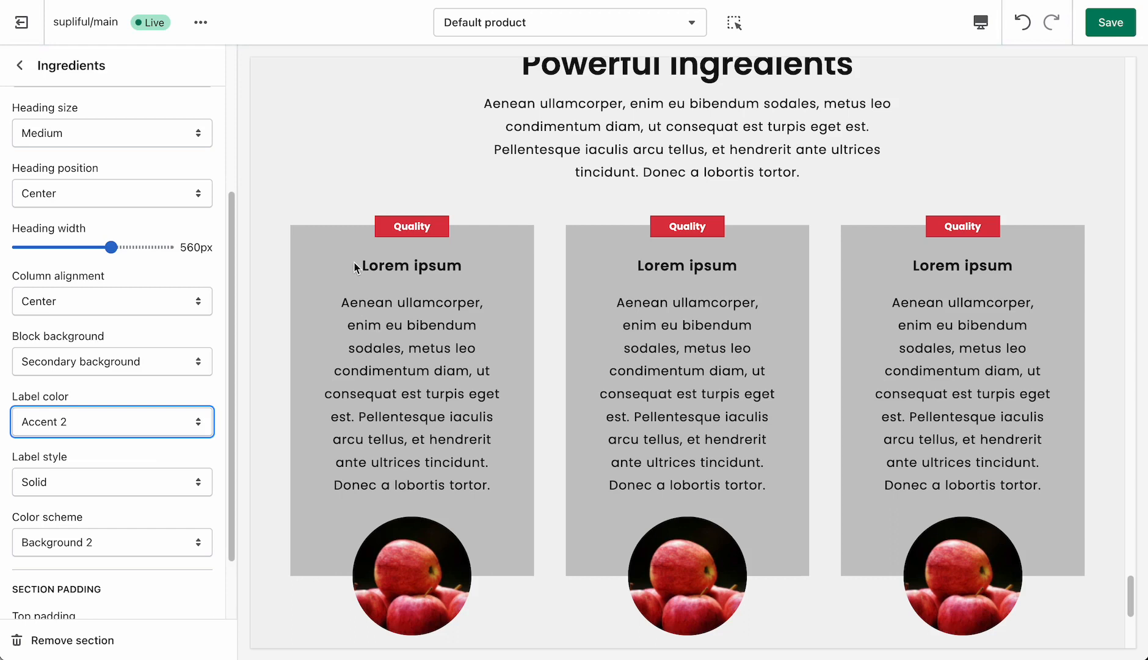
scroll(164, 272, "down", 1)
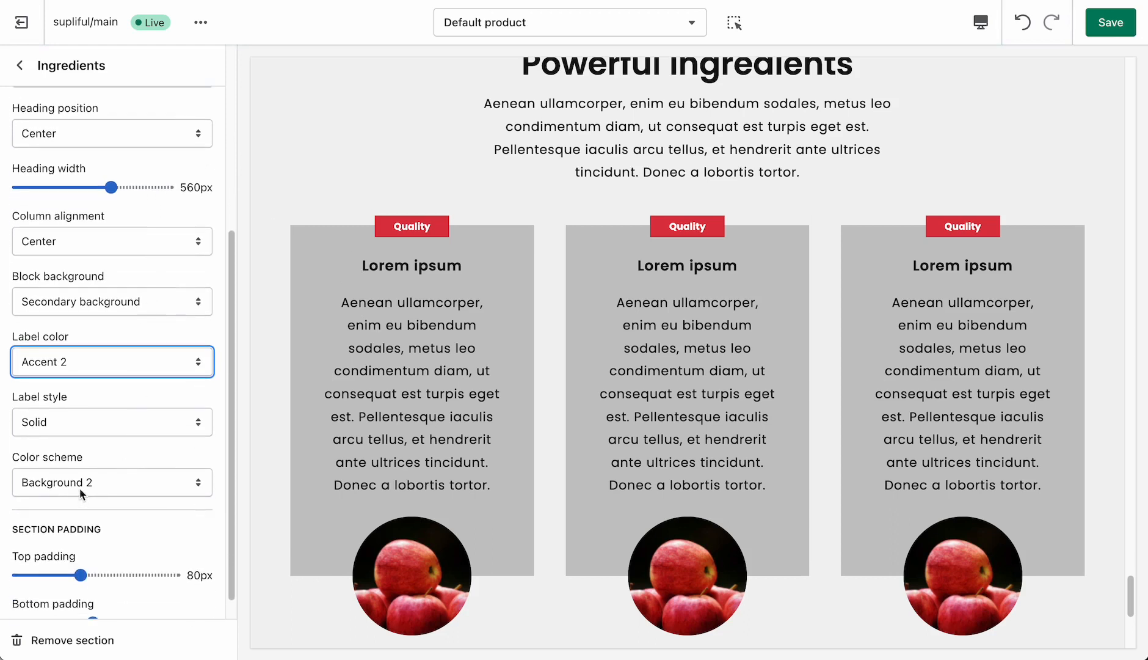
left_click(74, 487)
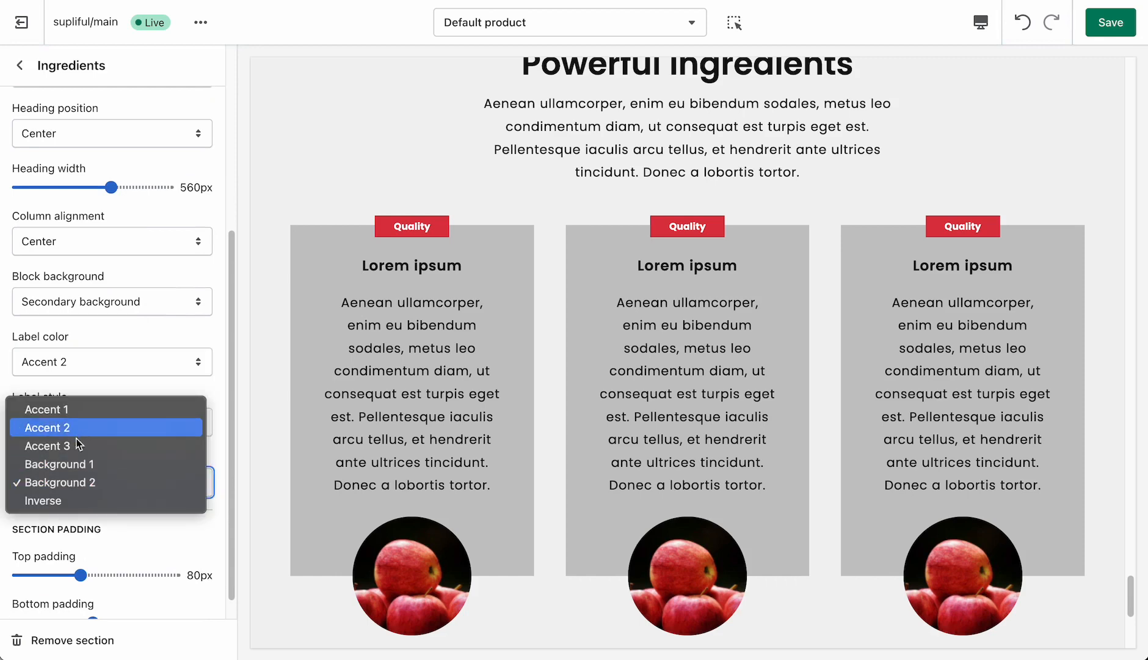
left_click(79, 412)
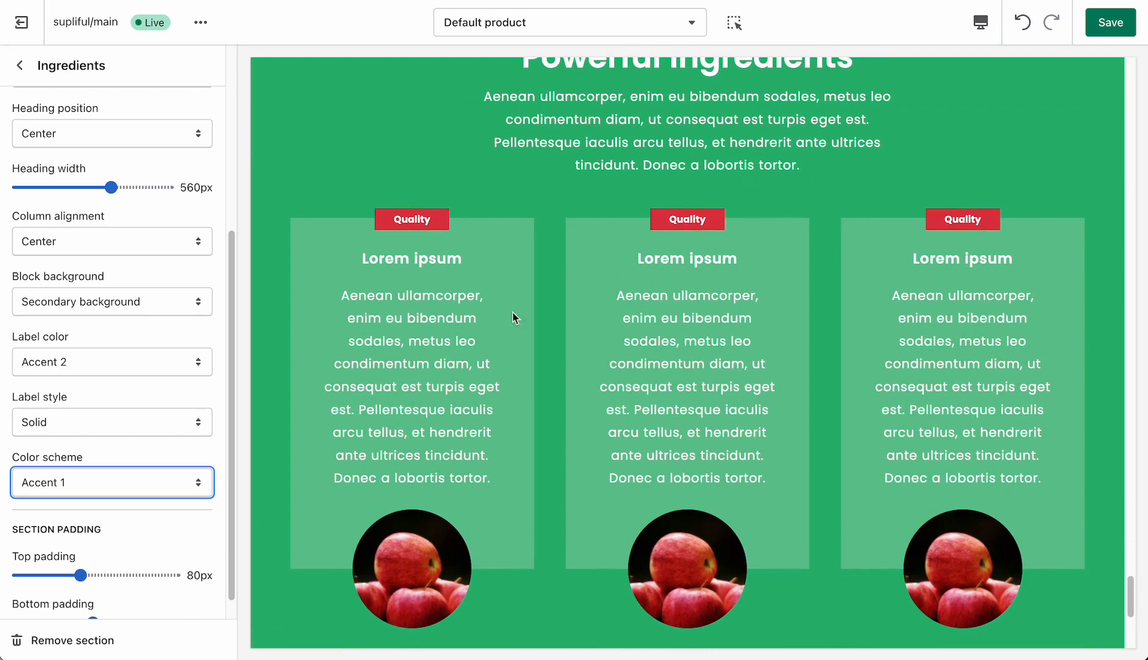
- Set the Ingredients section's bottom padding to 140px
scroll(130, 334, "up", 1)
scroll(131, 334, "down", 2)
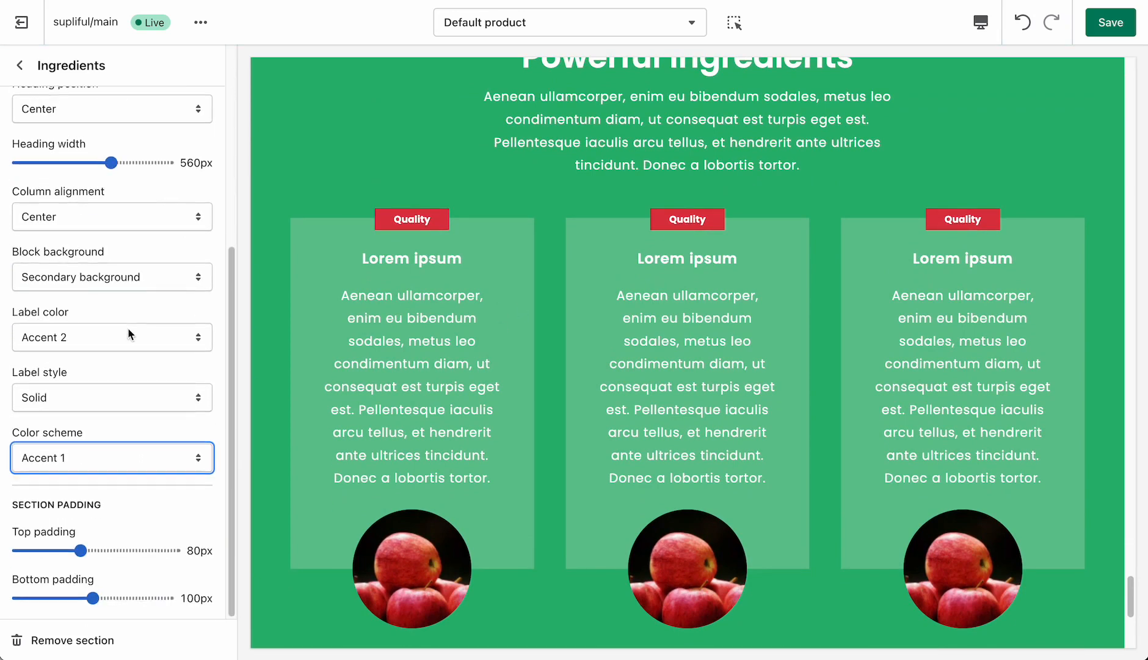
scroll(563, 370, "down", 6)
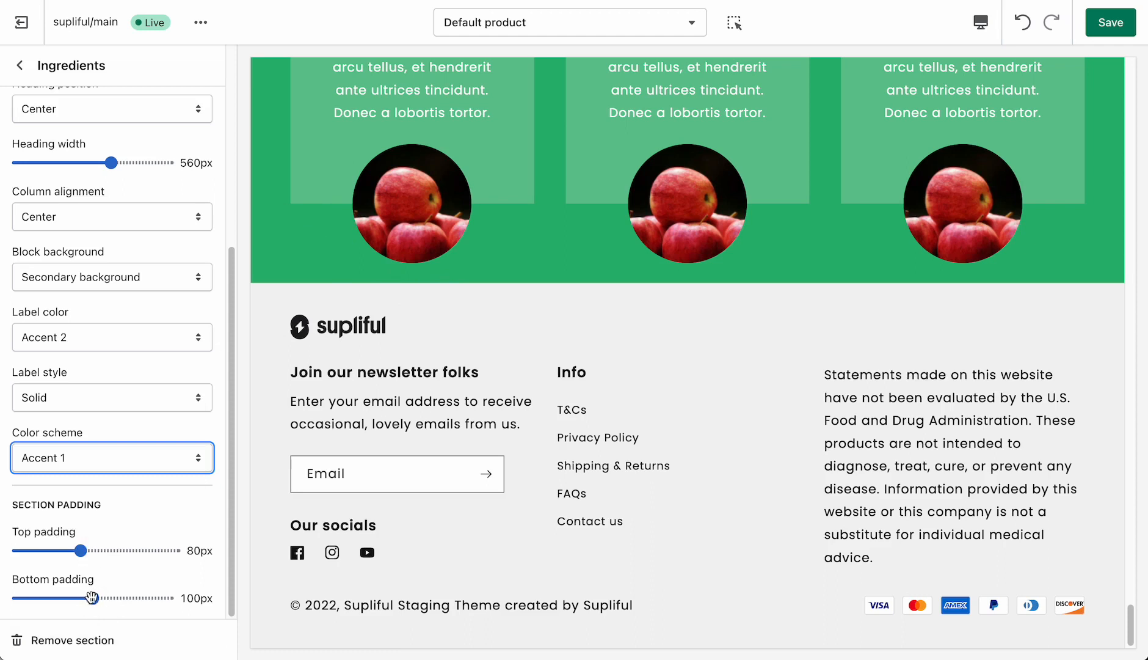
left_click_drag(93, 598, 122, 598)
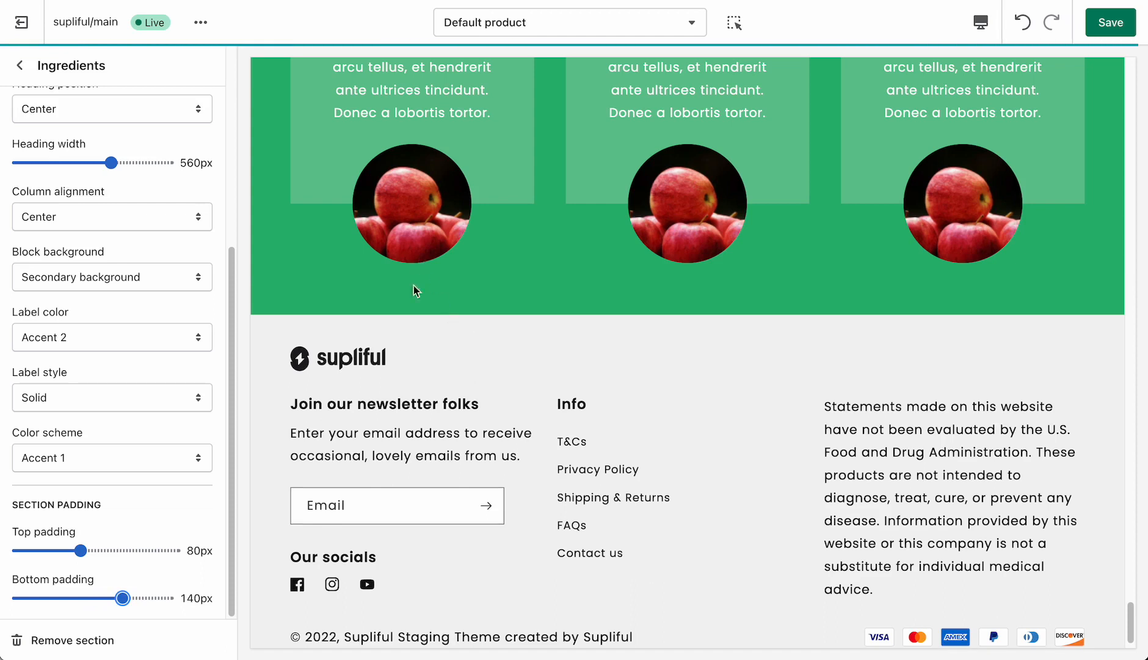